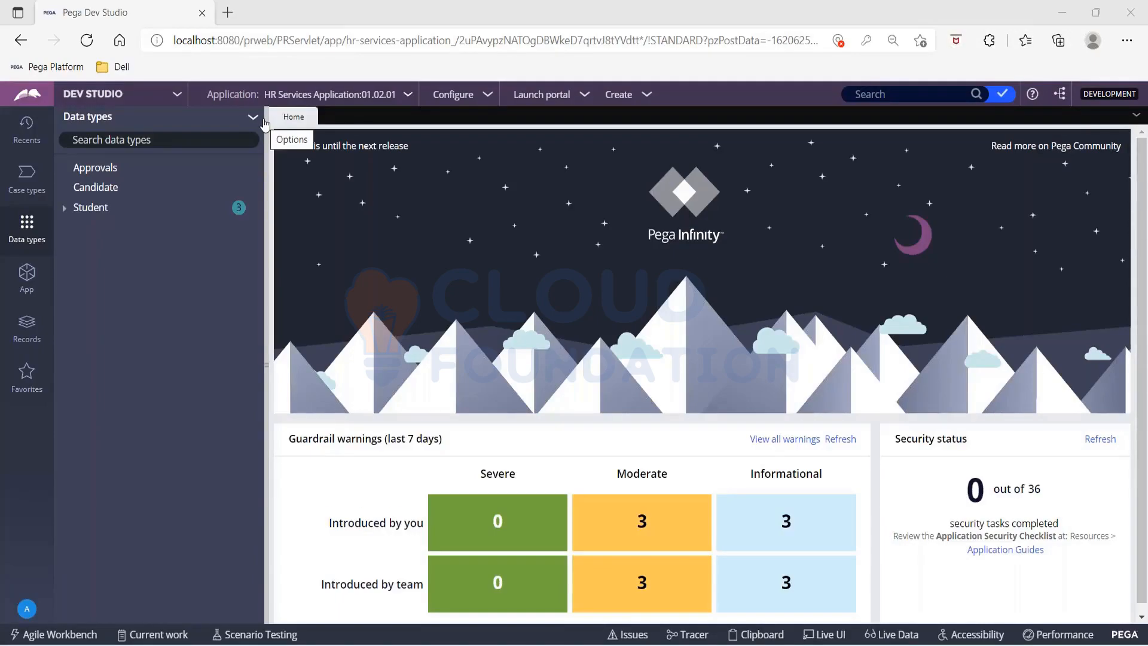
Step: Create a new data type with the label and description Customer
left_click(261, 121)
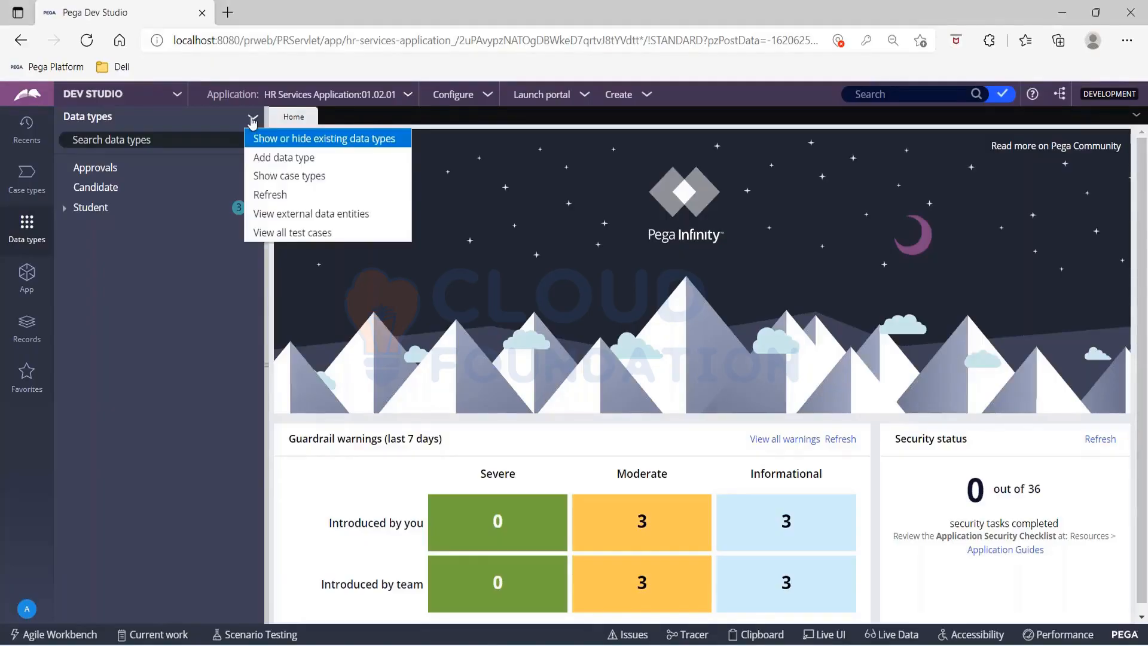
left_click(263, 157)
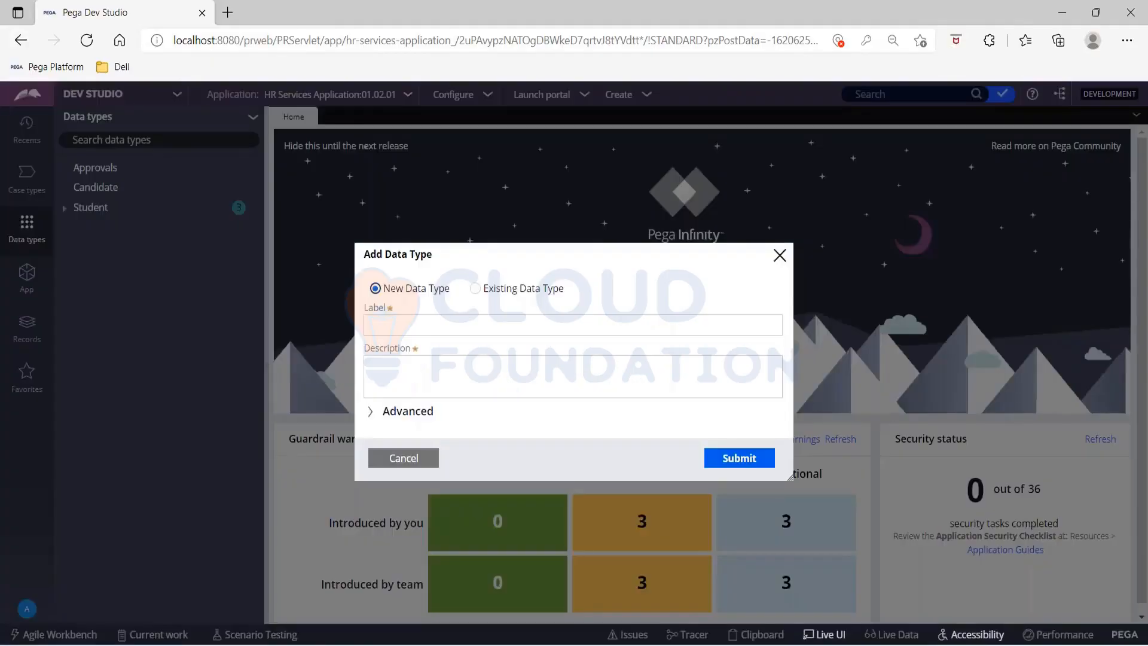
left_click(412, 367)
left_click(414, 322)
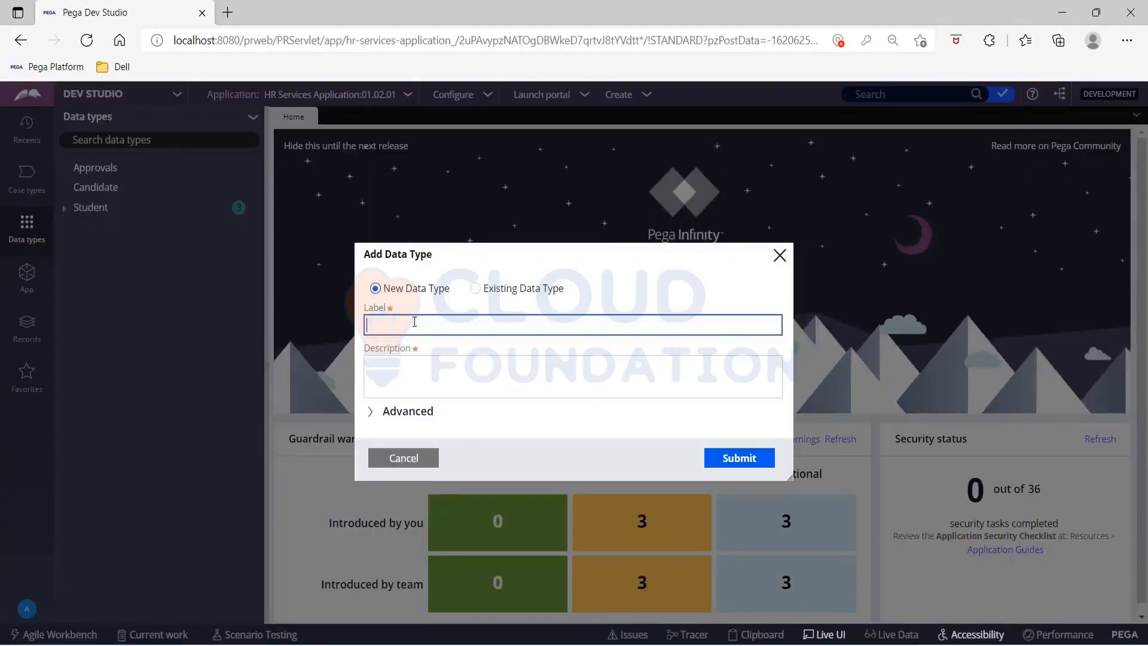
type("Customer")
key("Tab")
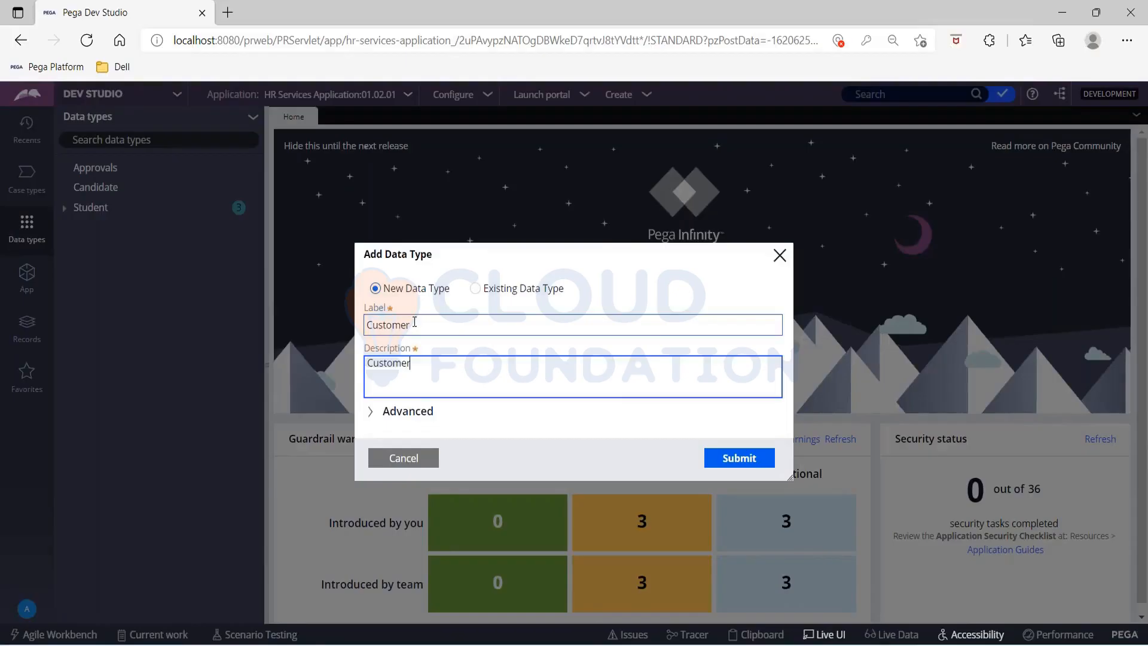
left_click(730, 460)
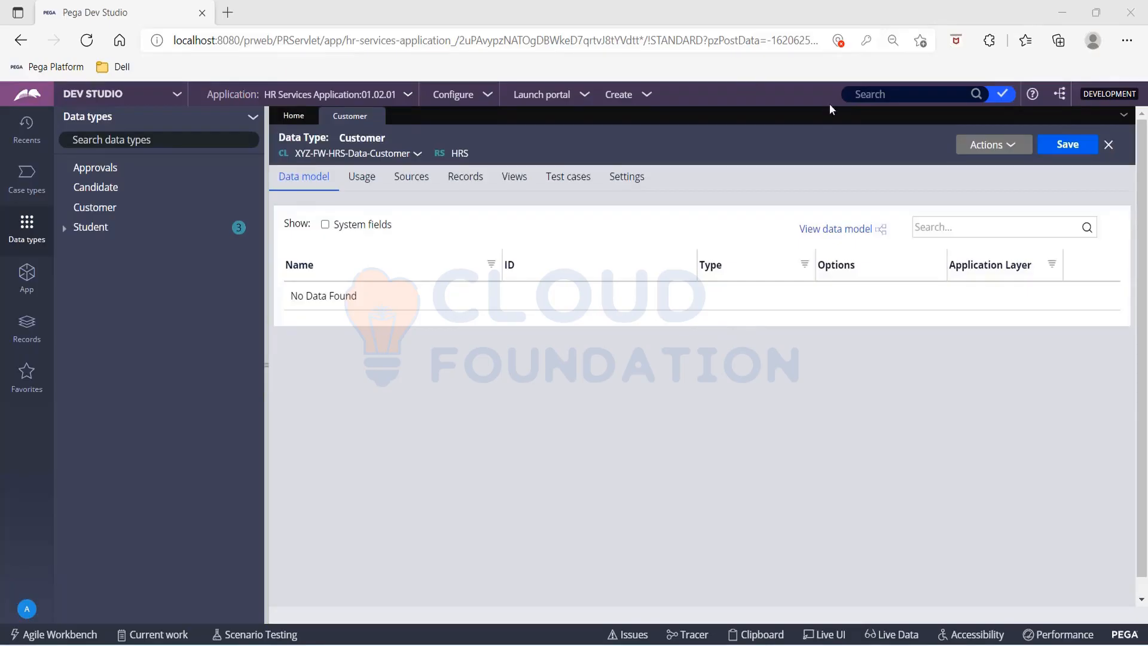
Step: Start configuring the Customer data type's local data storage for record editing and add a Text field named CID
left_click(462, 182)
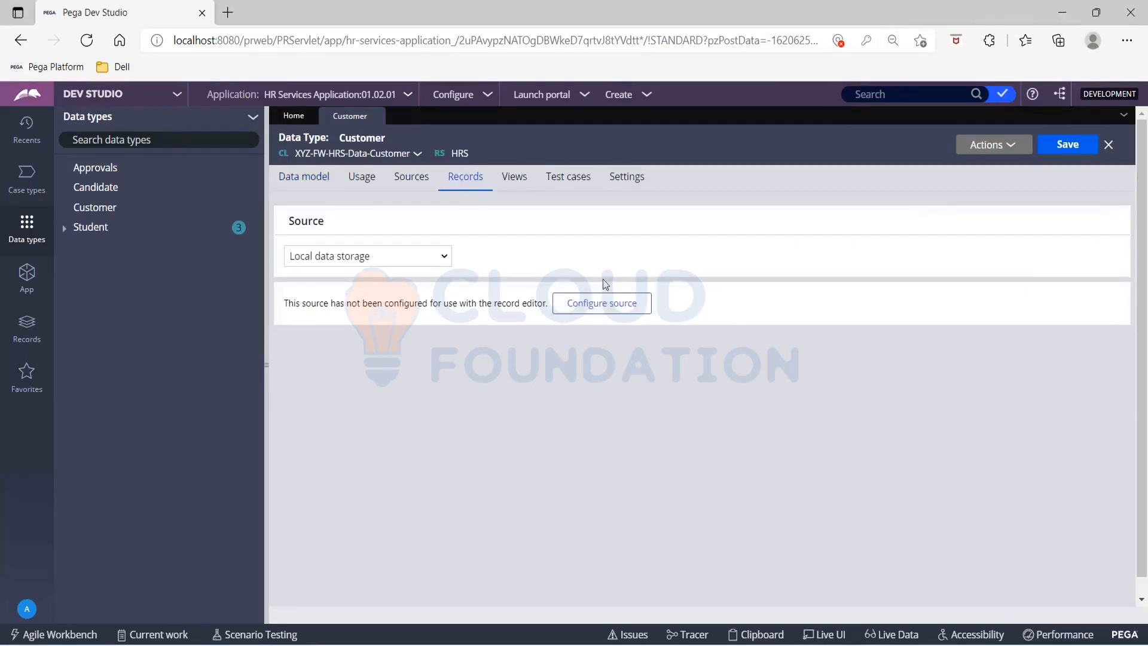
left_click(602, 303)
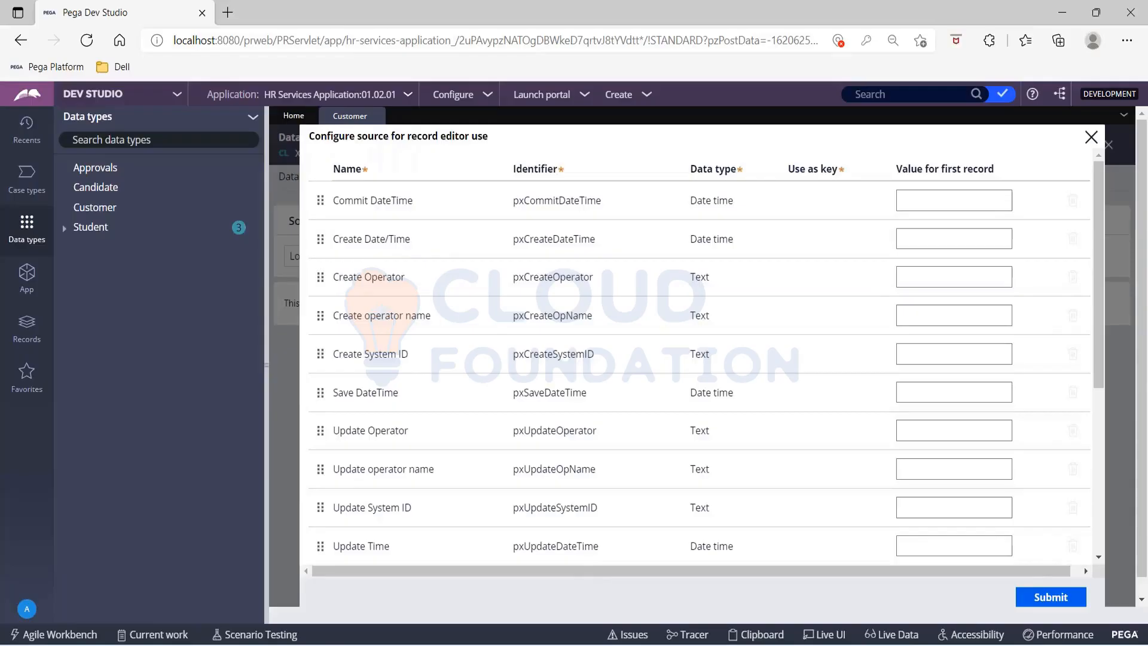
scroll(376, 490, "down", 5)
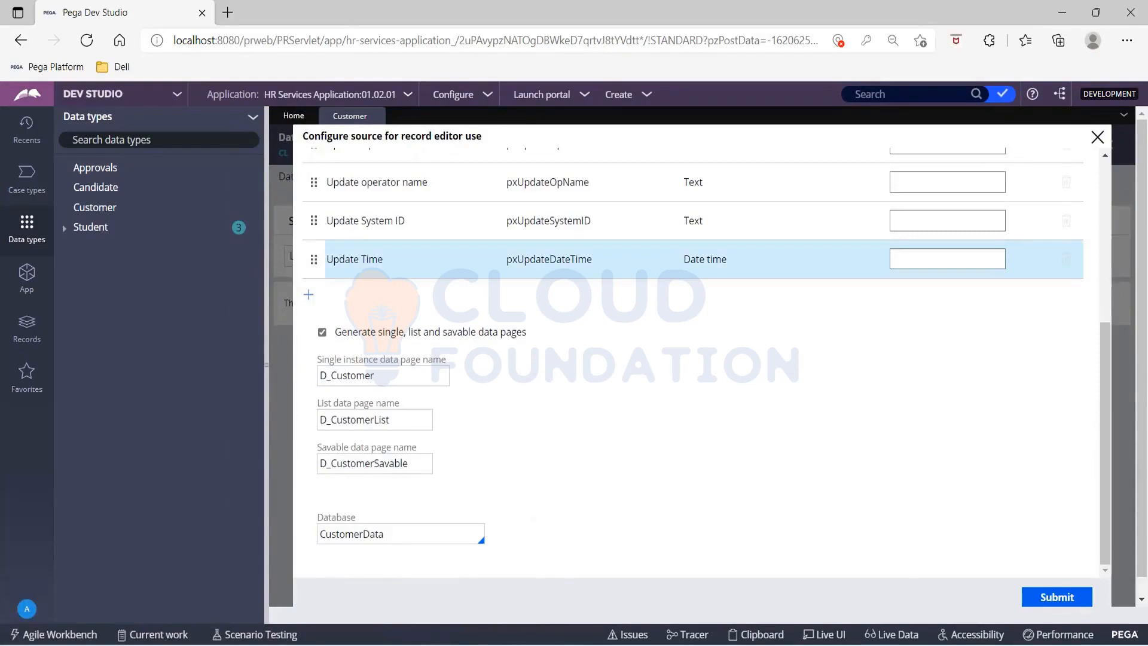
left_click(309, 295)
left_click(346, 298)
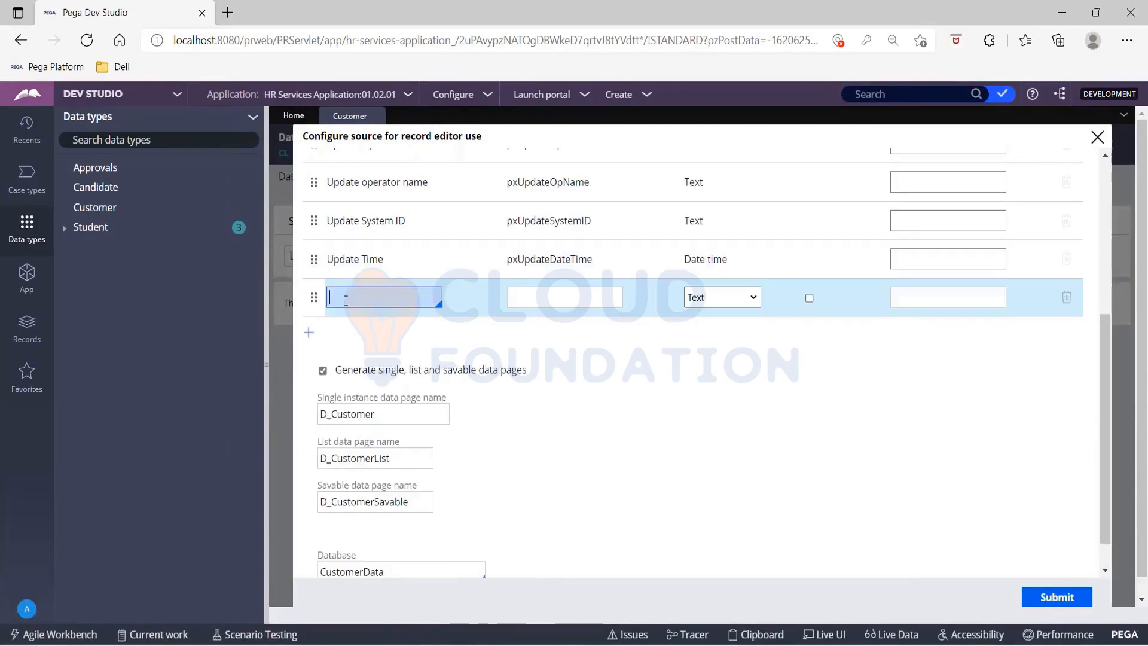
type("CID")
key("Tab")
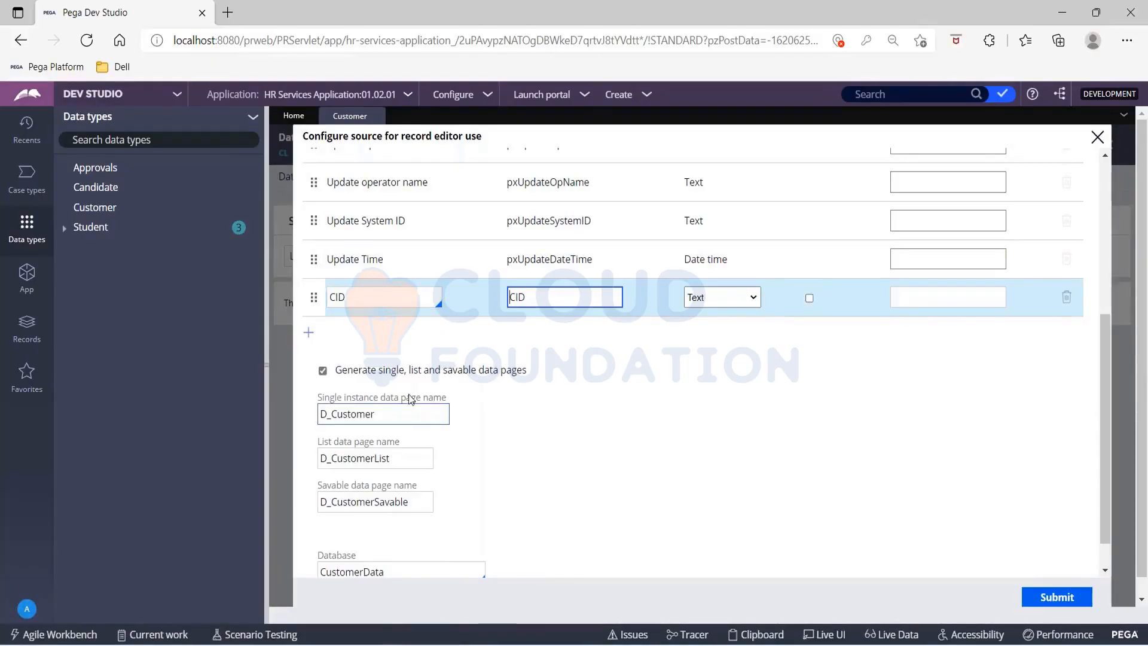
Step: Add two Text fields named First Name and Last Name below the CID field
left_click(308, 332)
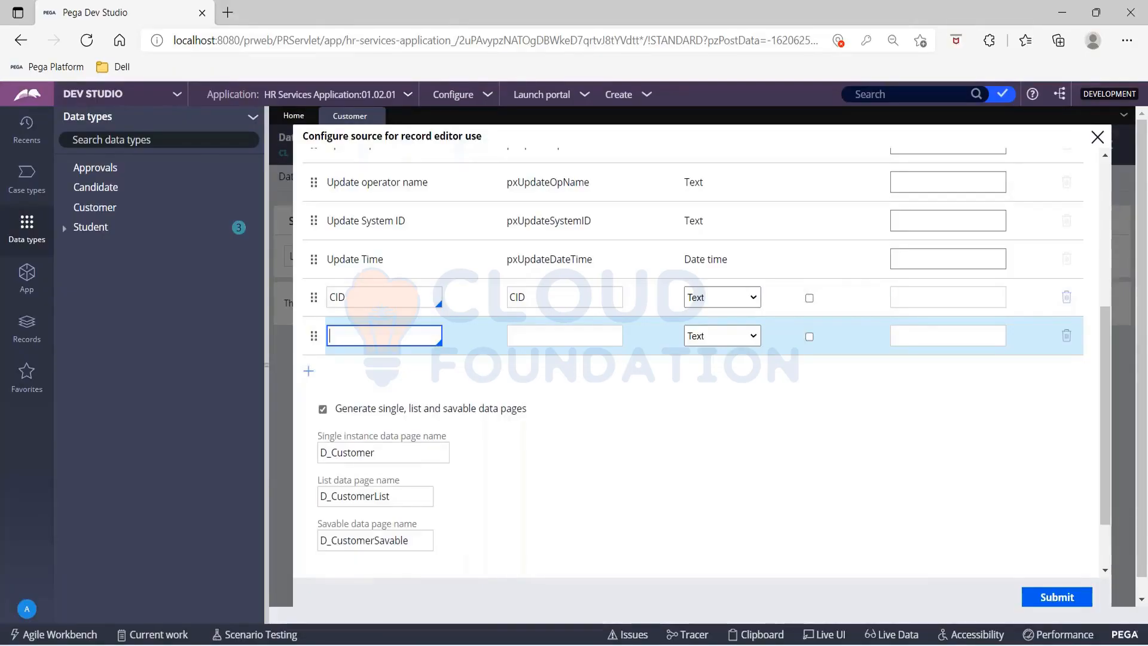
type("First Na")
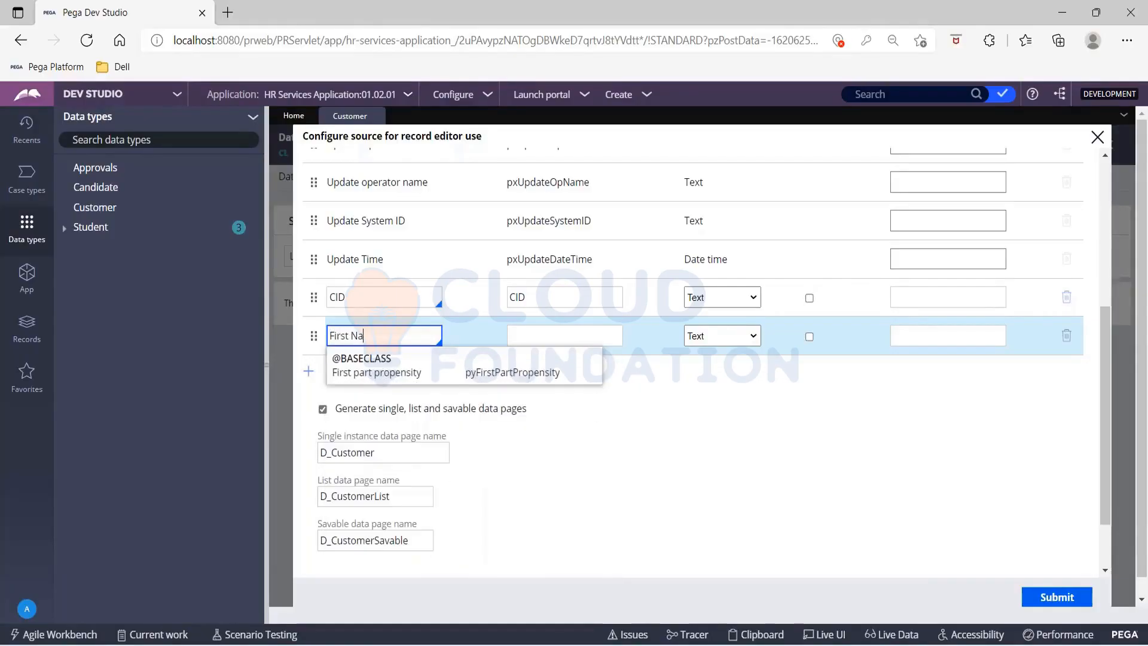
type("me")
key("Tab")
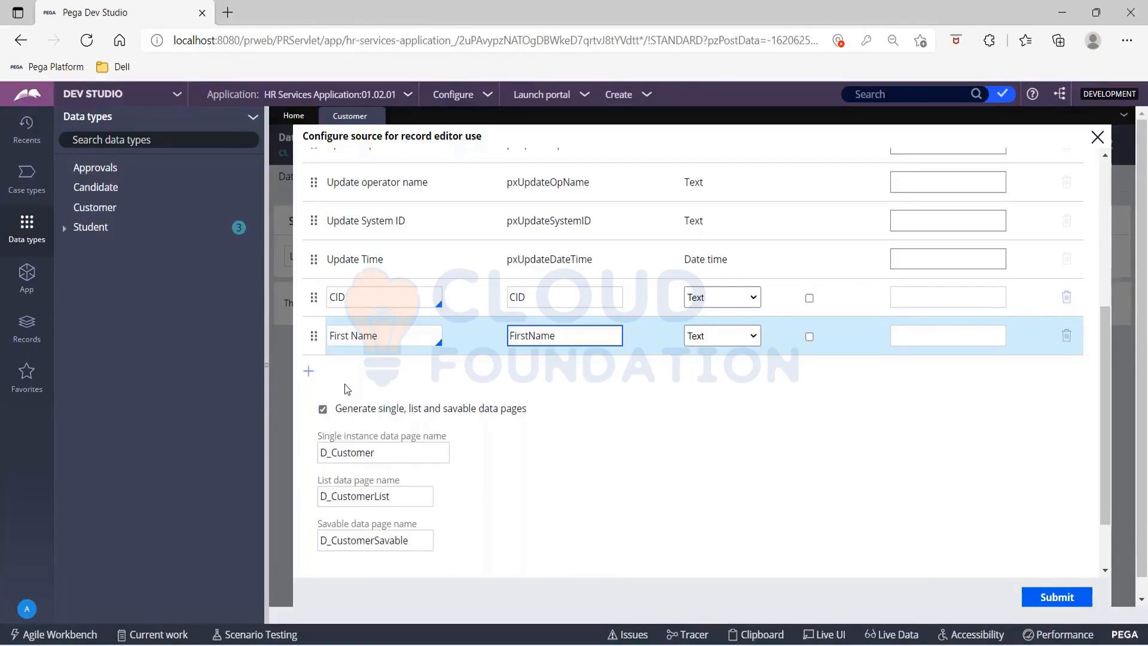
left_click(308, 370)
type("L")
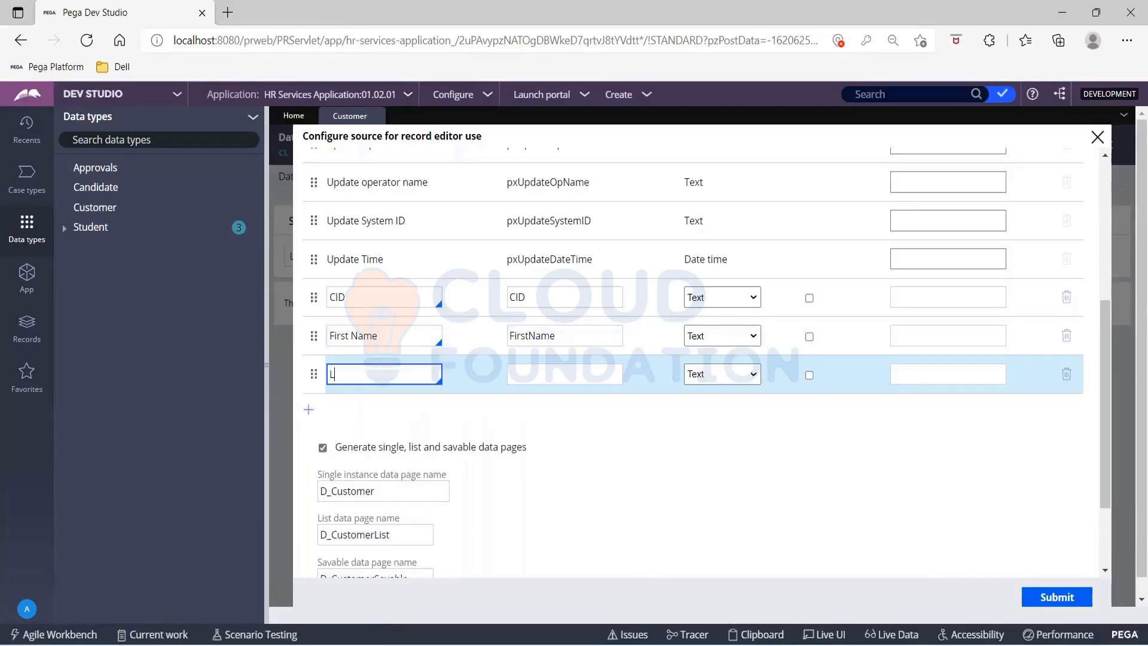
type("ast Name")
key("Tab")
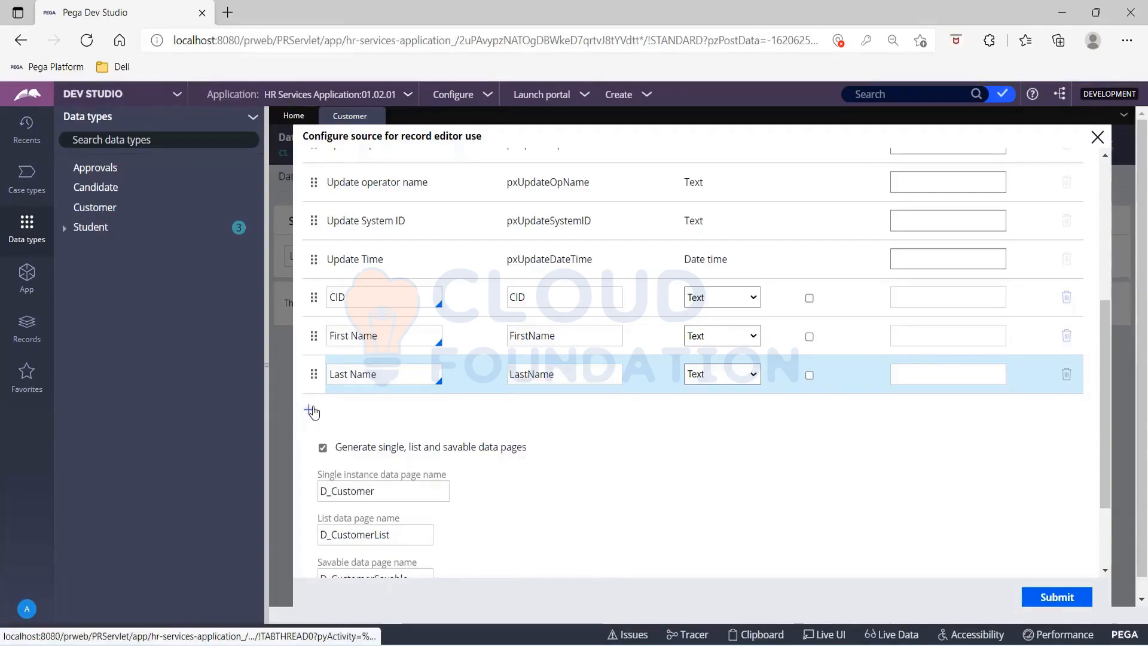
Step: Add a Date of Birth field with the data type Date
left_click(310, 411)
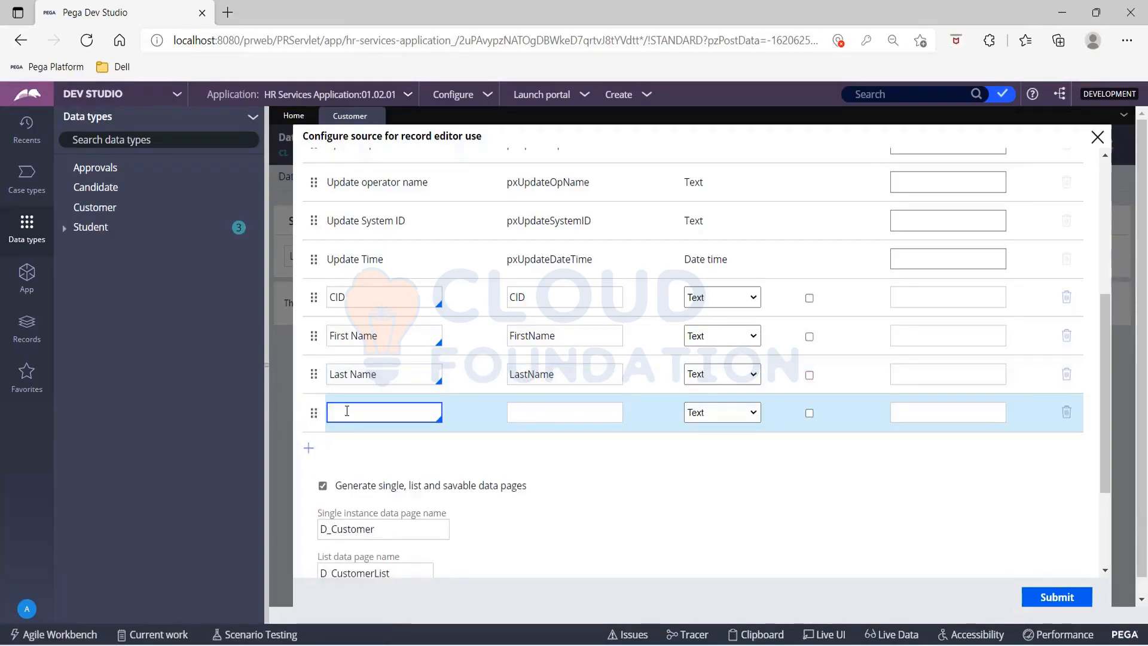
type("A")
key("BackSpace")
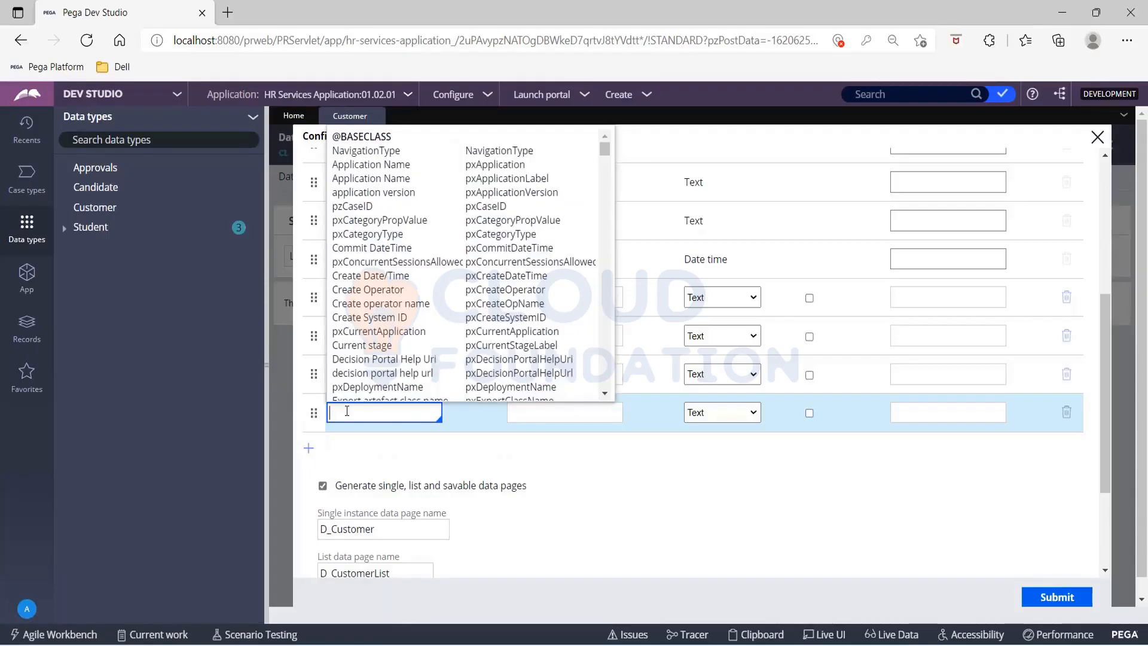
type("Date of Birth")
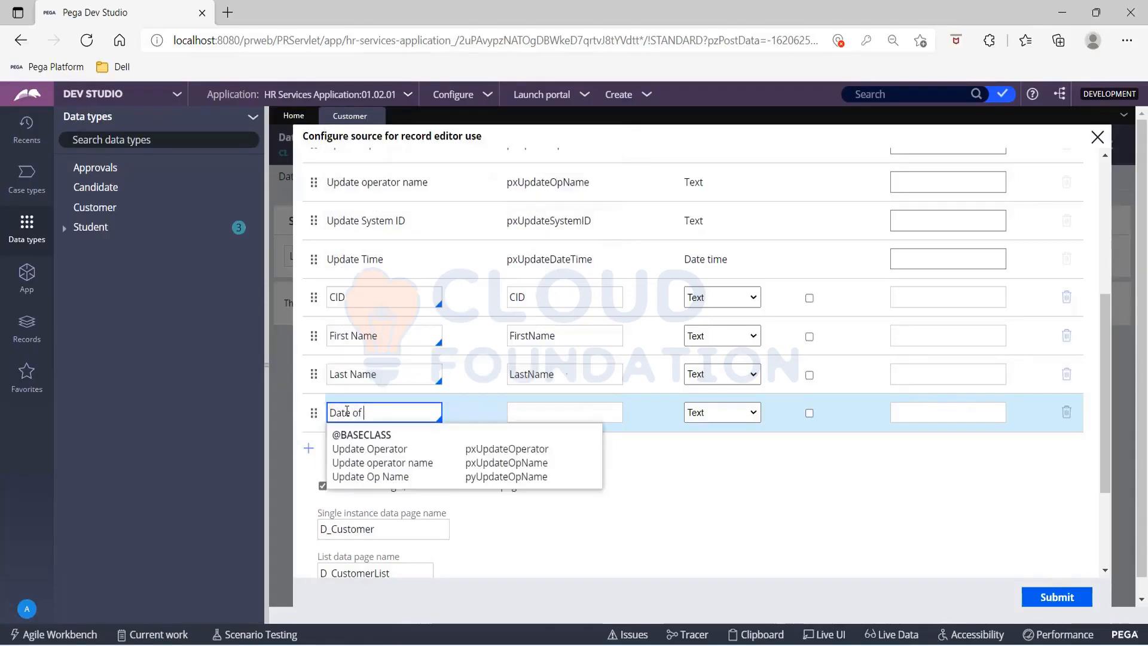
key("Tab")
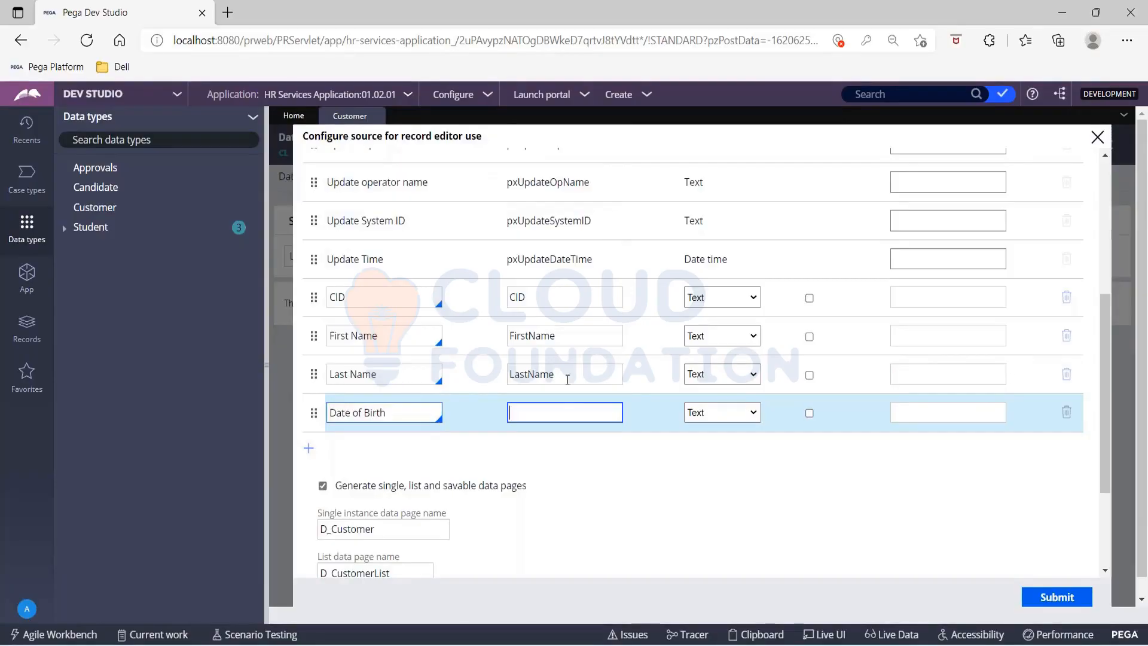
left_click(749, 417)
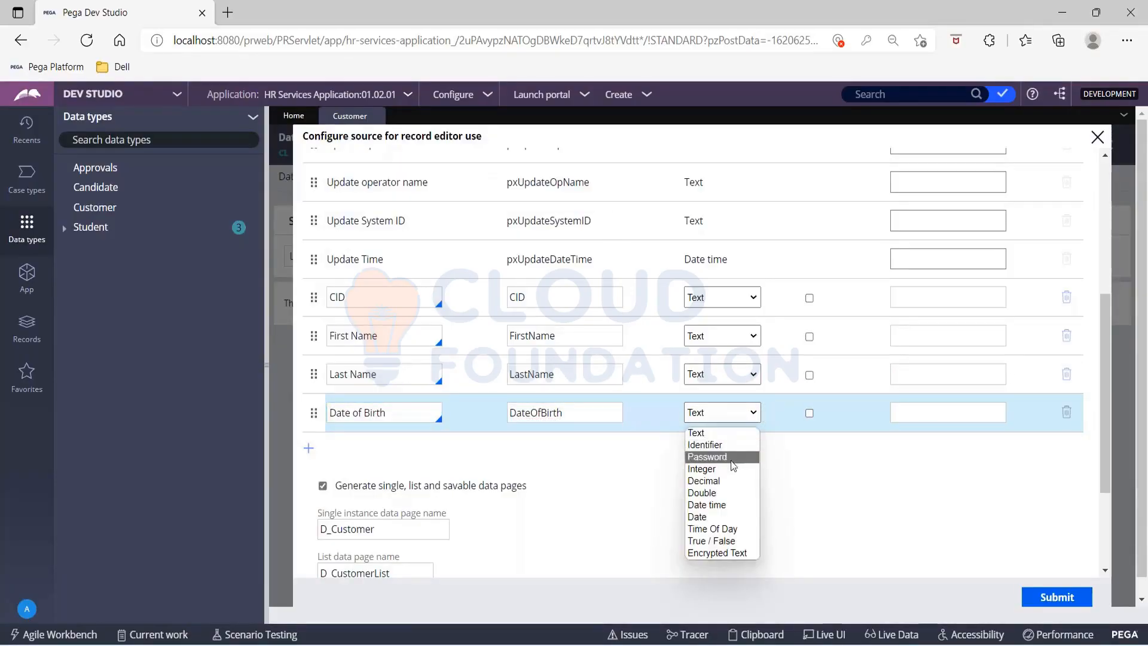
left_click(721, 518)
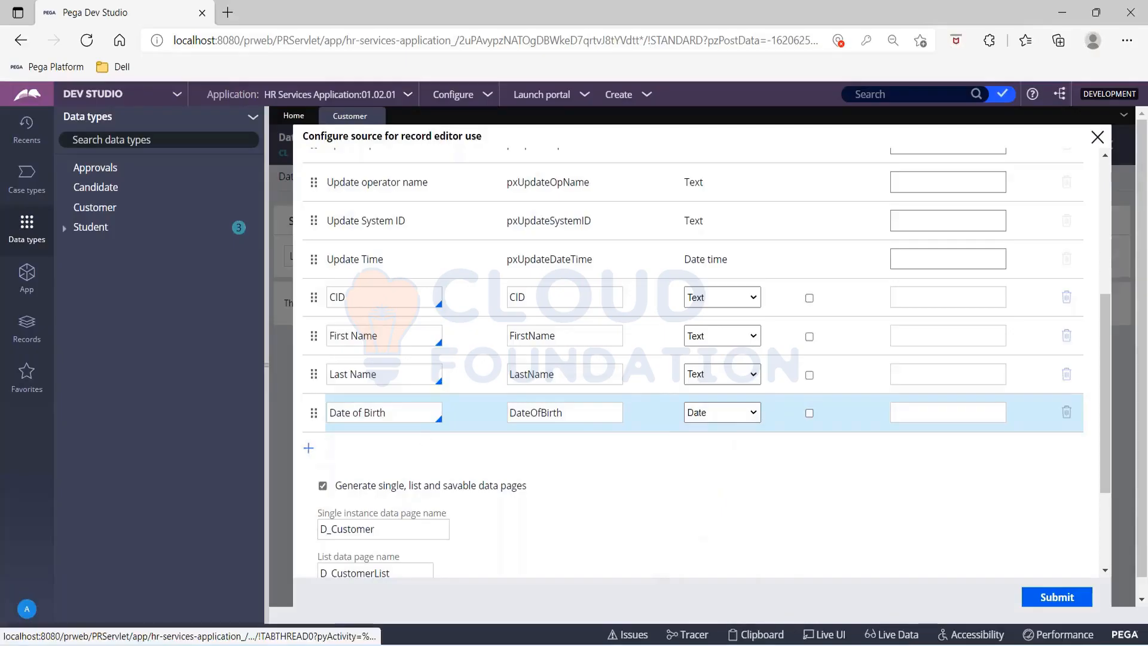
Step: Add an Address field with the data type Text
left_click(308, 447)
type("Address")
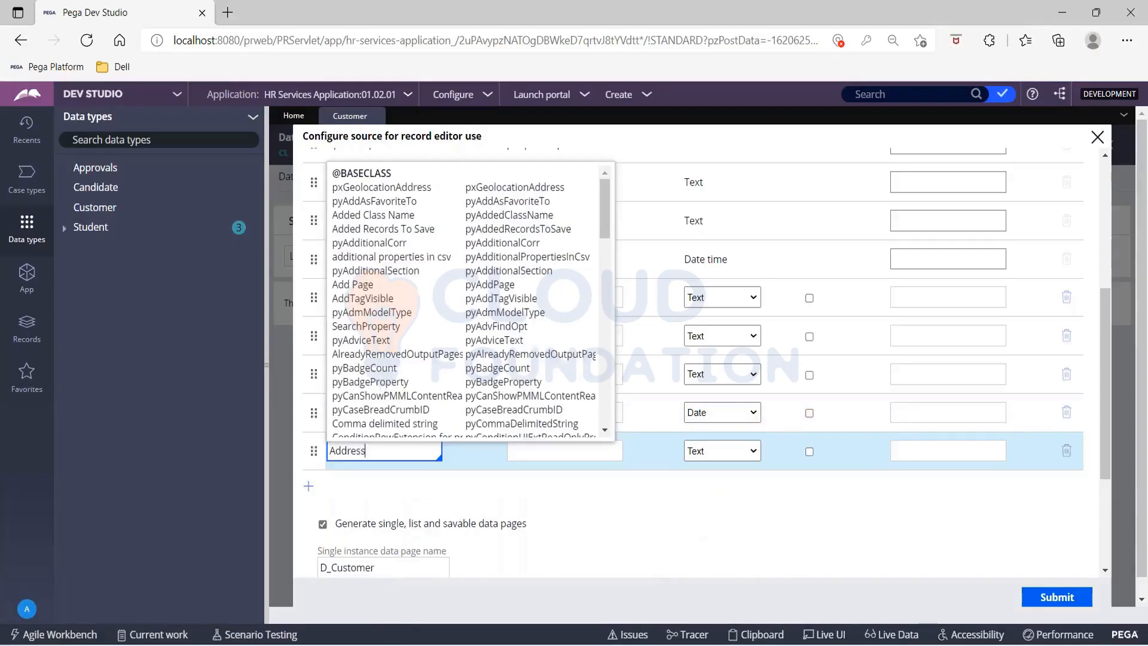
key("Tab")
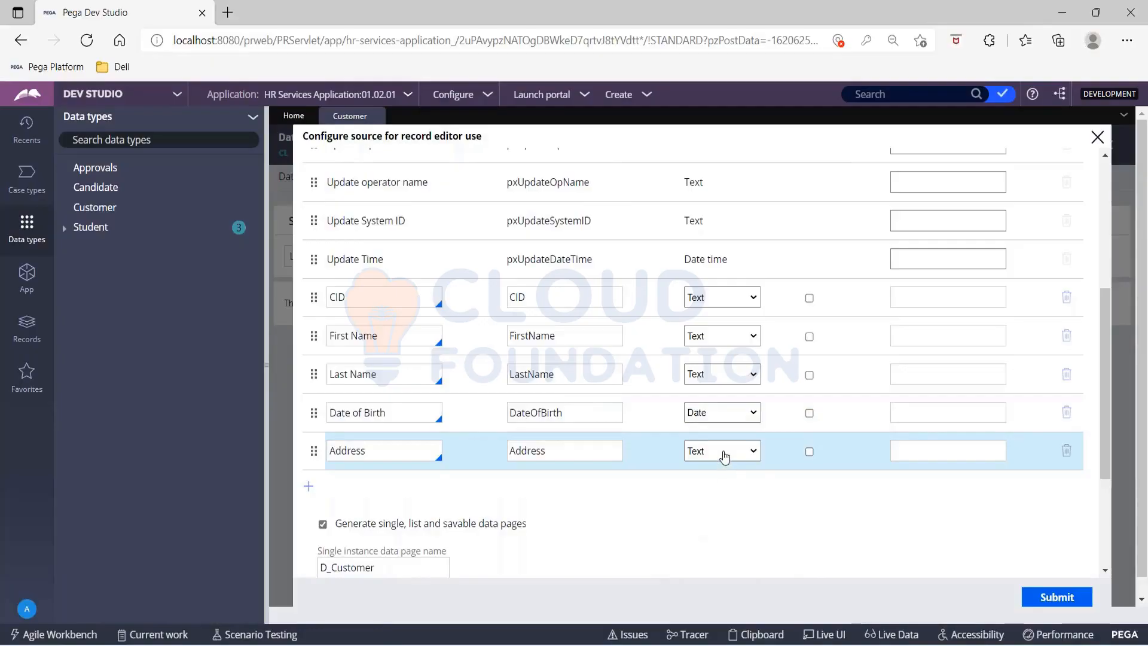
left_click(725, 457)
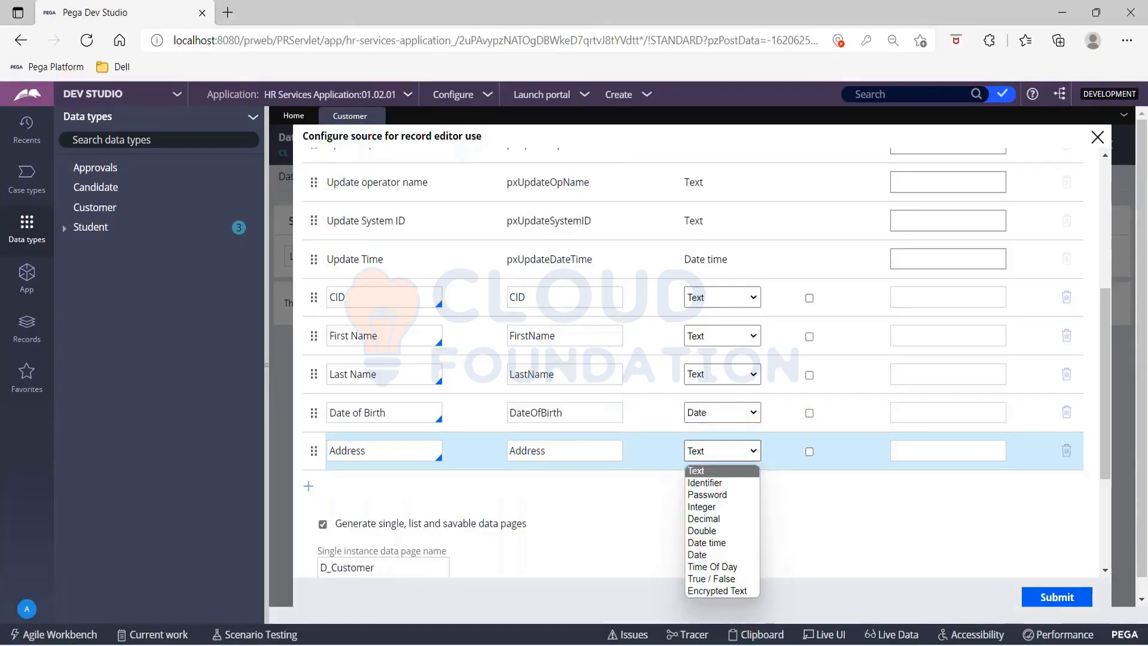
left_click(725, 472)
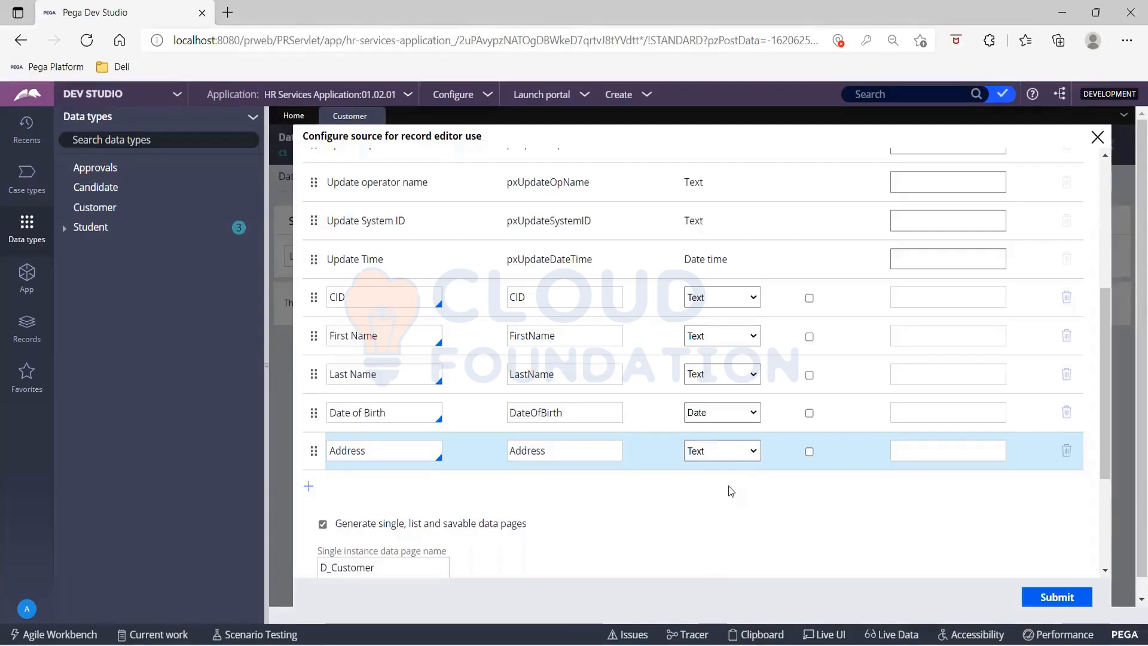
Step: Add an Age field with the data type Integer
scroll(728, 485, "down", 3)
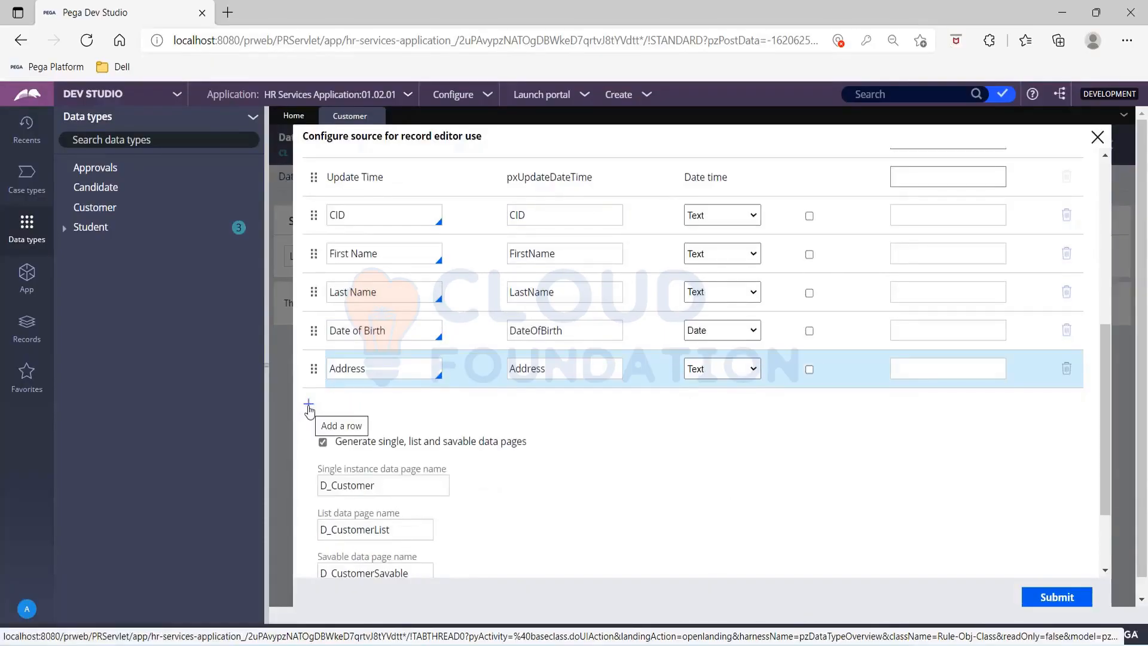
left_click(309, 406)
type("A")
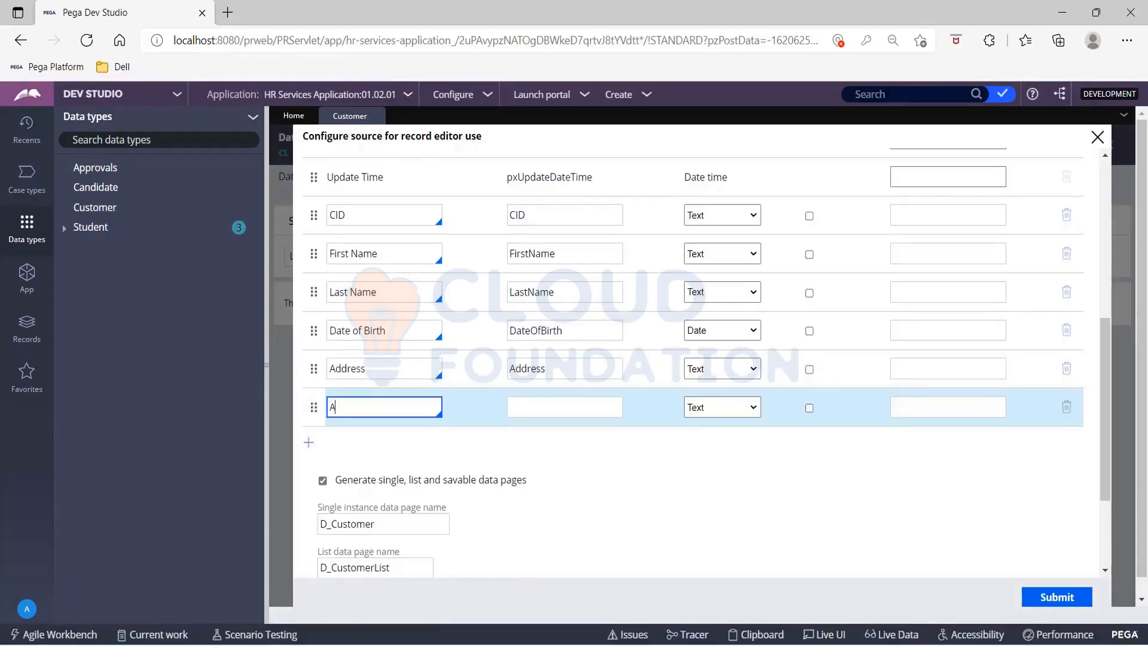
type("ge")
key("Tab")
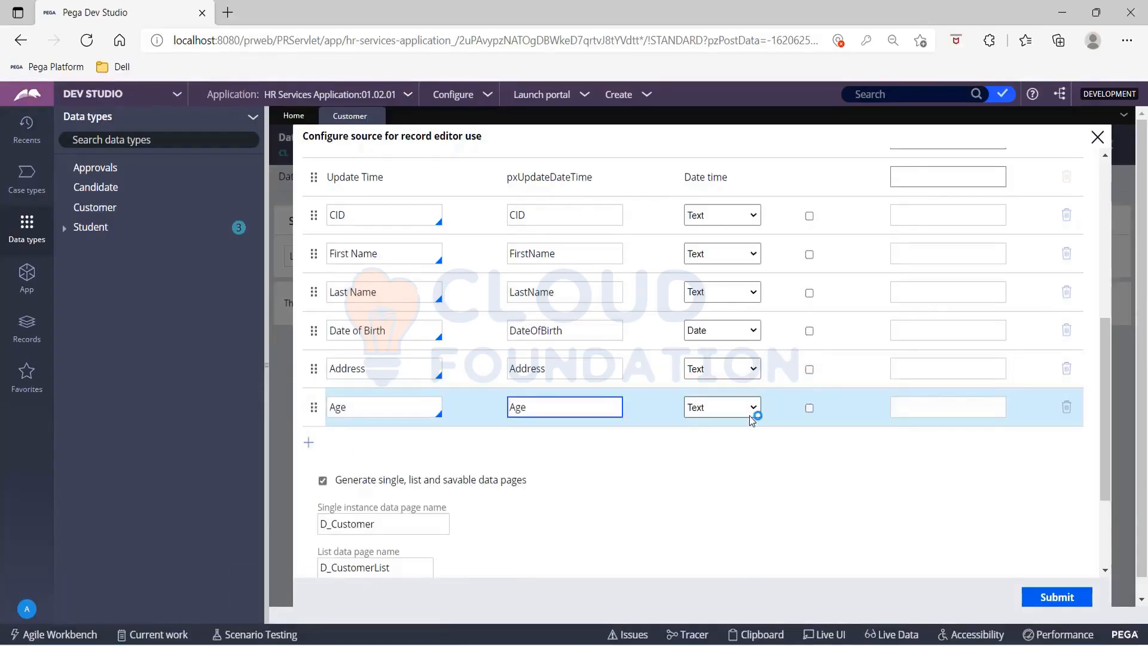
left_click(749, 414)
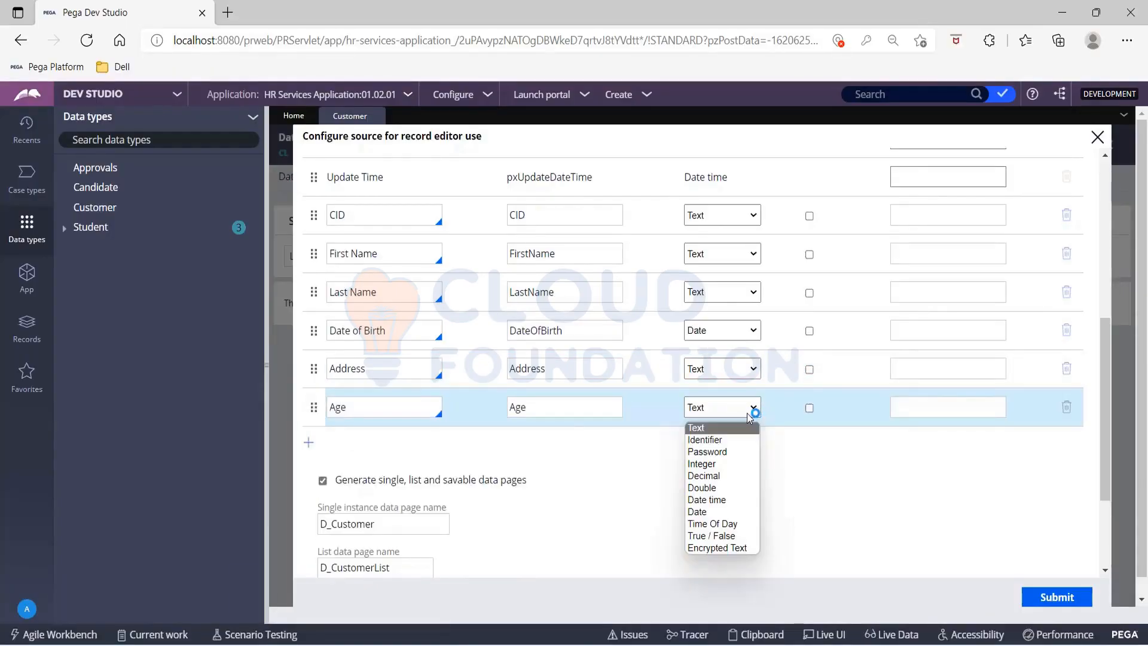
left_click(715, 465)
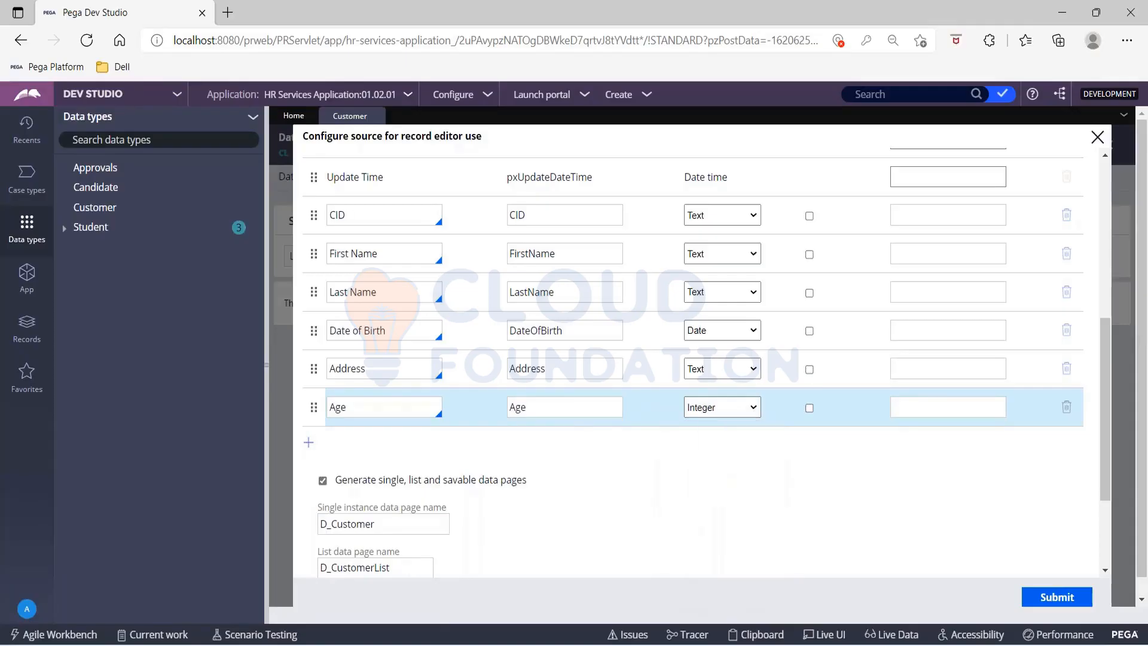
Step: Set CID as the key field and try to submit the record source configuration
left_click(809, 216)
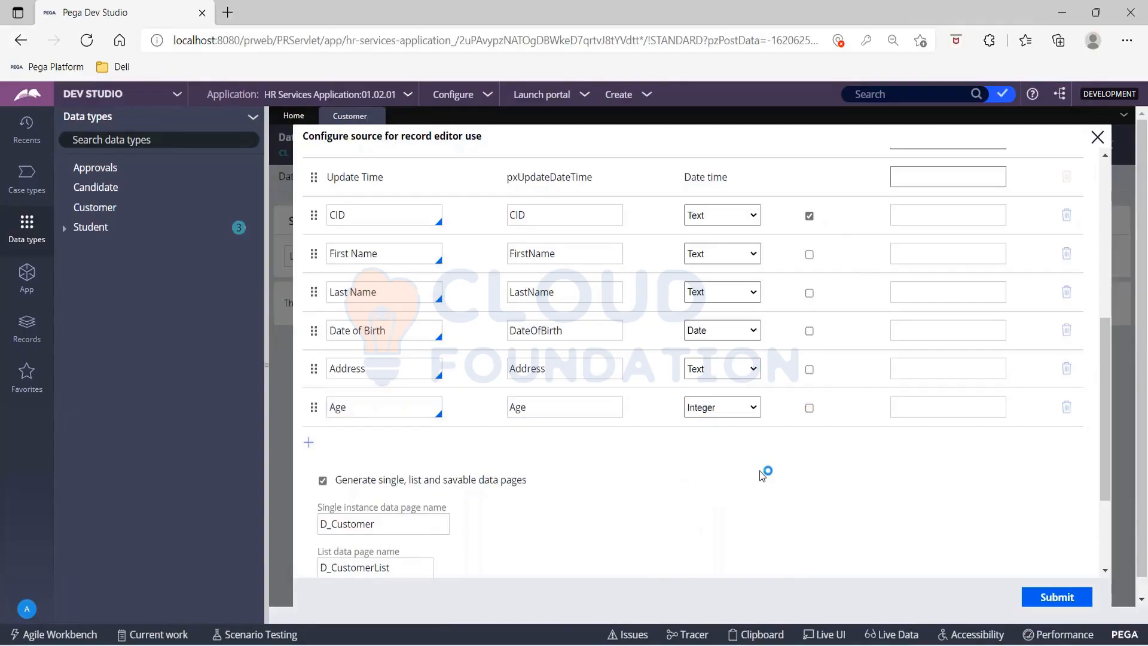
scroll(762, 475, "down", 2)
left_click(1055, 597)
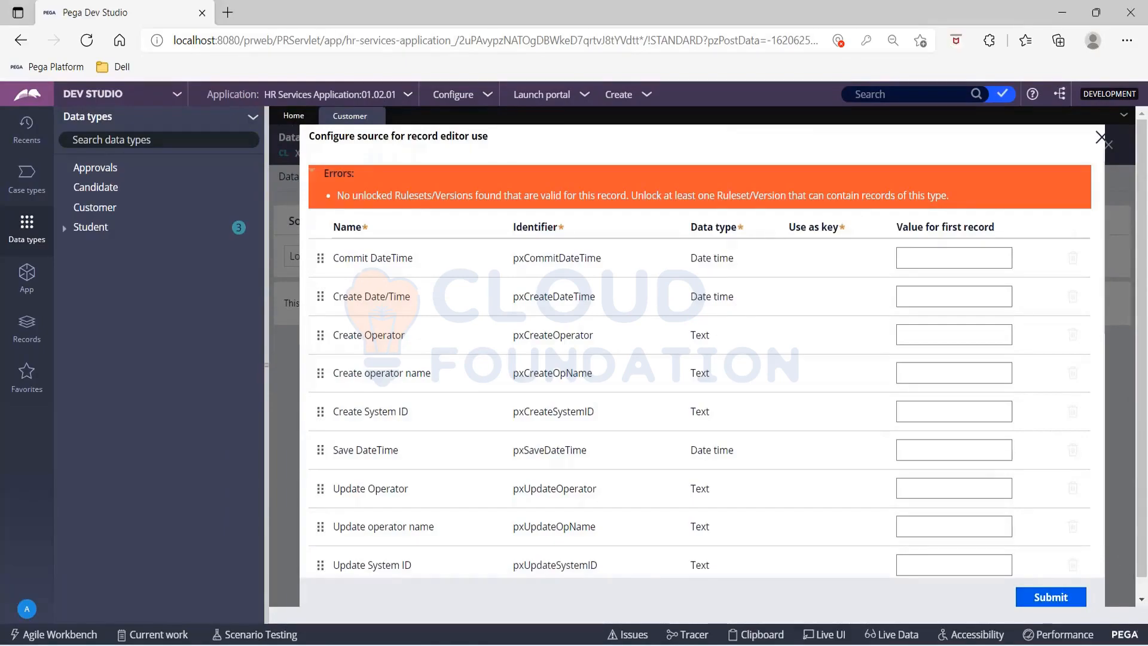
Step: Open the HRS:01-01 ruleset from the HR Services Application definition
left_click(407, 102)
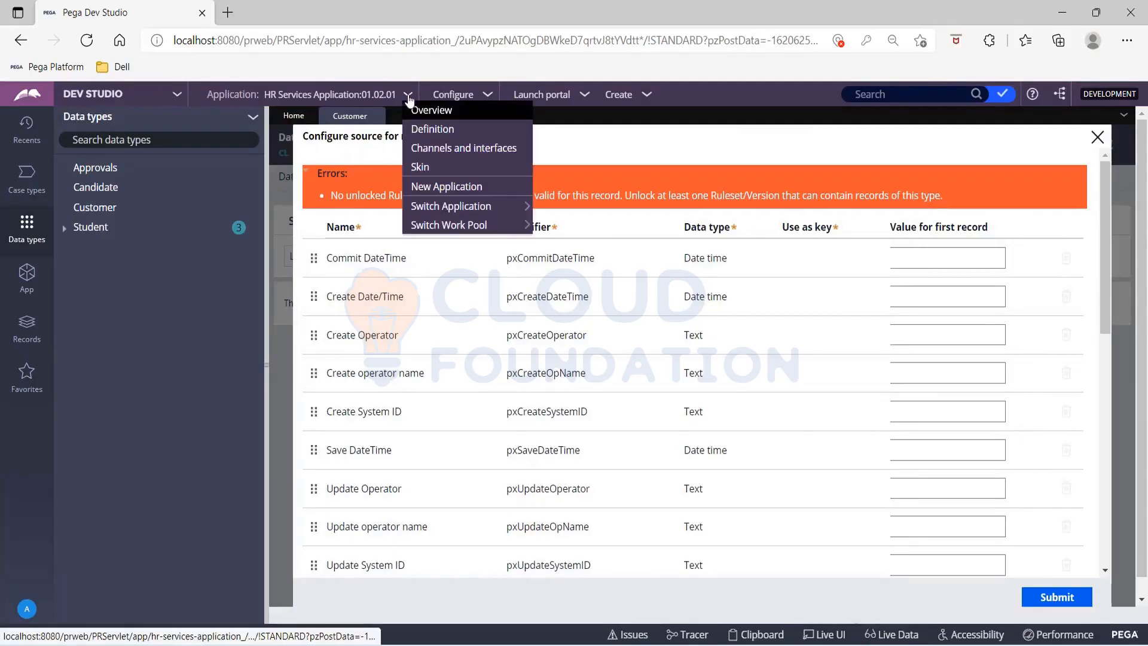
left_click(430, 131)
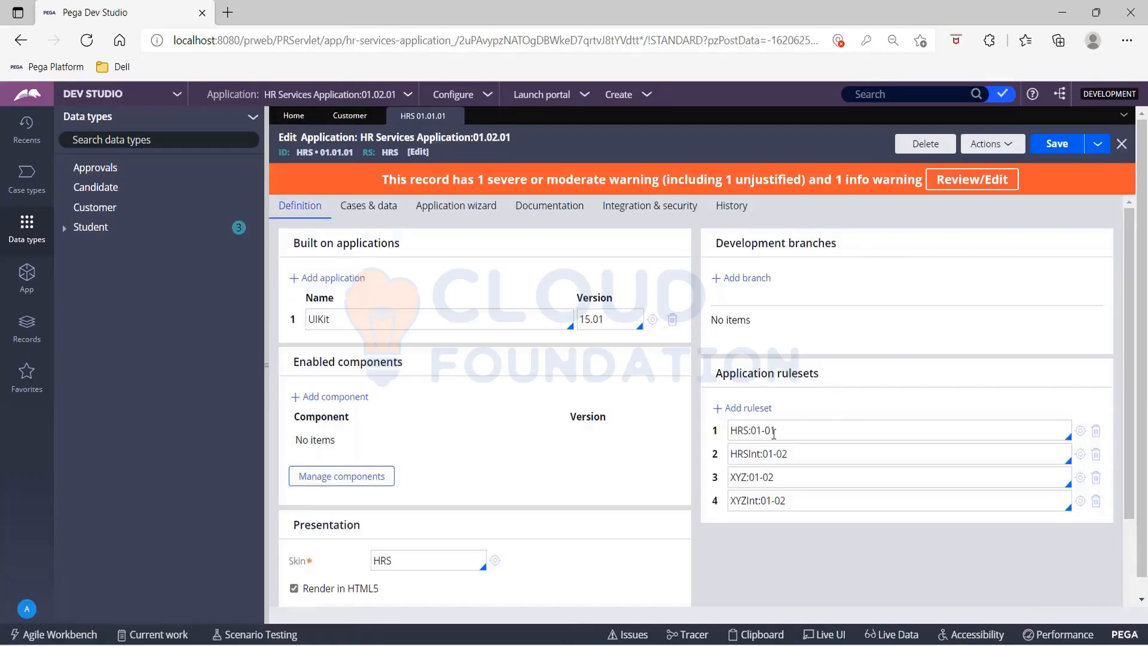
left_click(1080, 431)
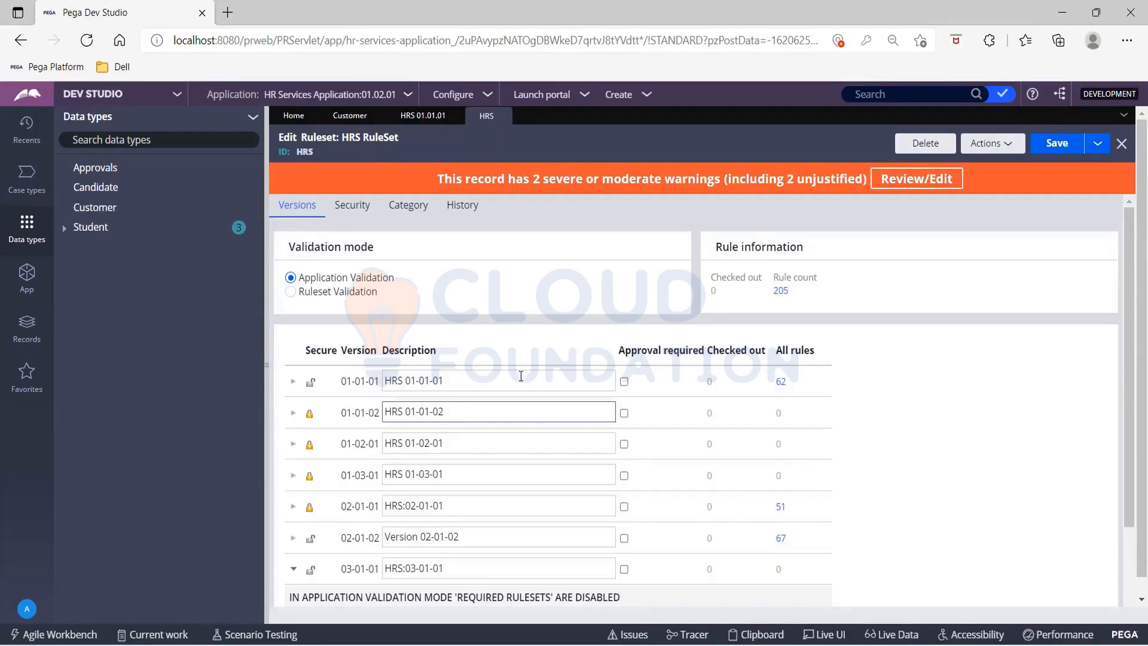
Step: Check the HRS ruleset versions, change the application's HRS ruleset to HRS:02-01 and save the application definition
left_click(413, 117)
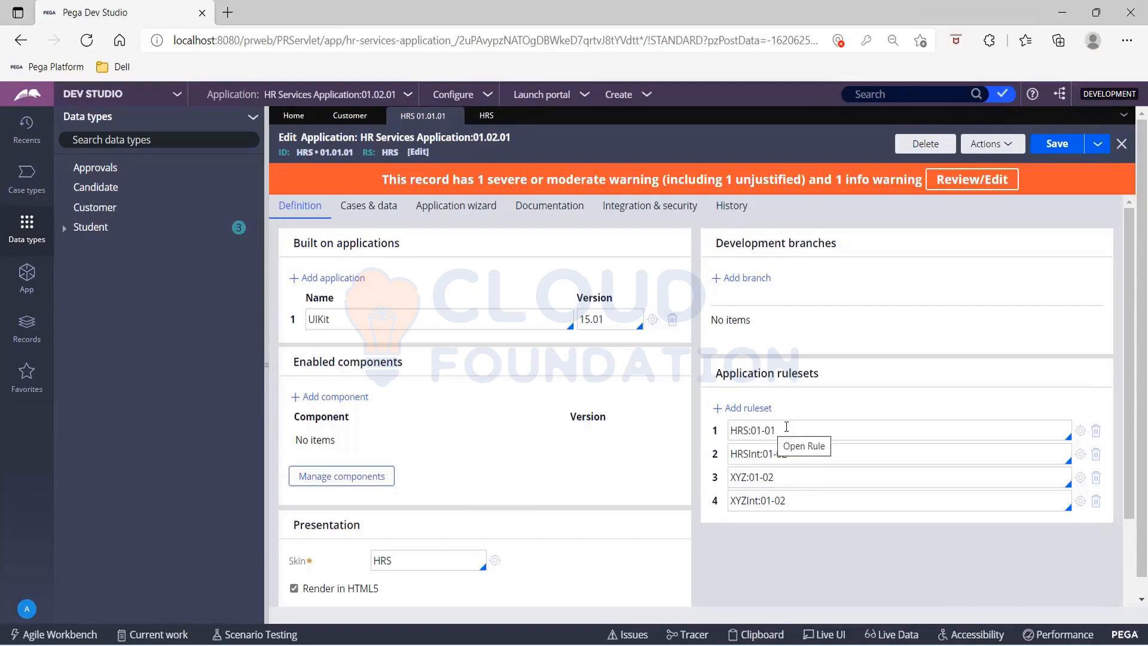
left_click(477, 116)
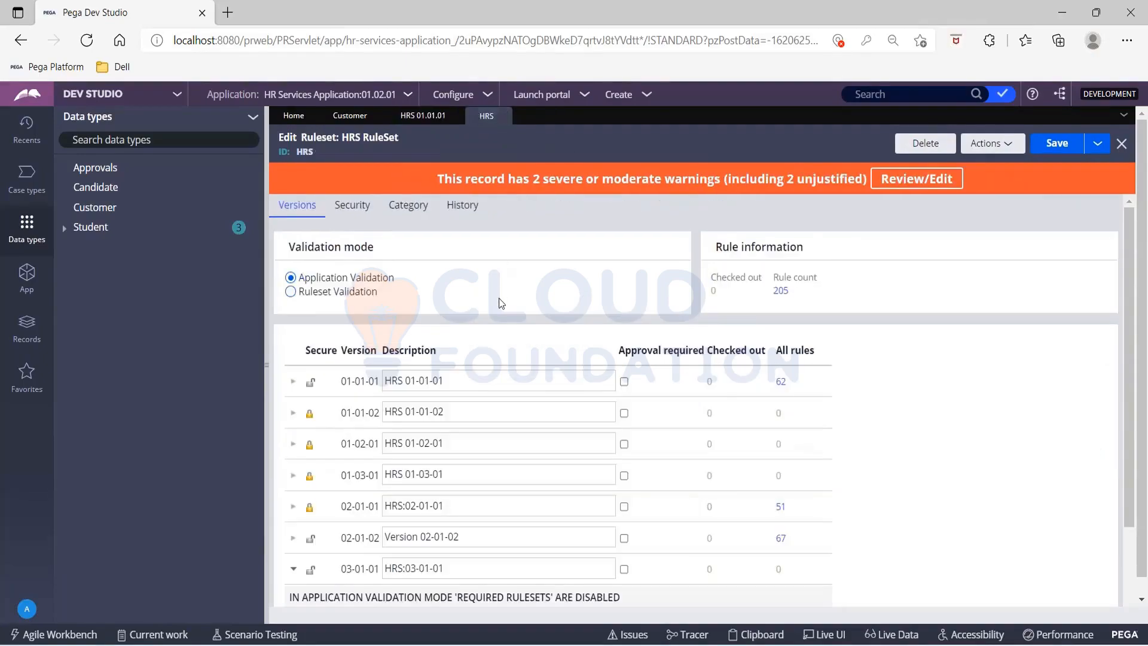
left_click(401, 117)
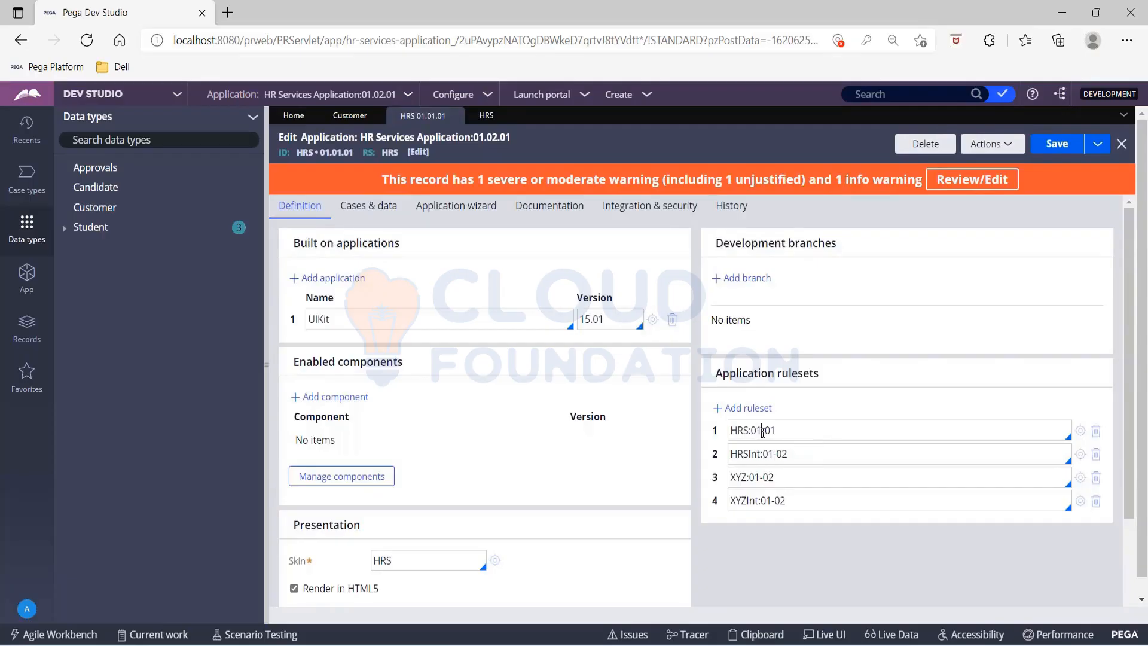
key("BackSpace")
type("2")
left_click(1065, 146)
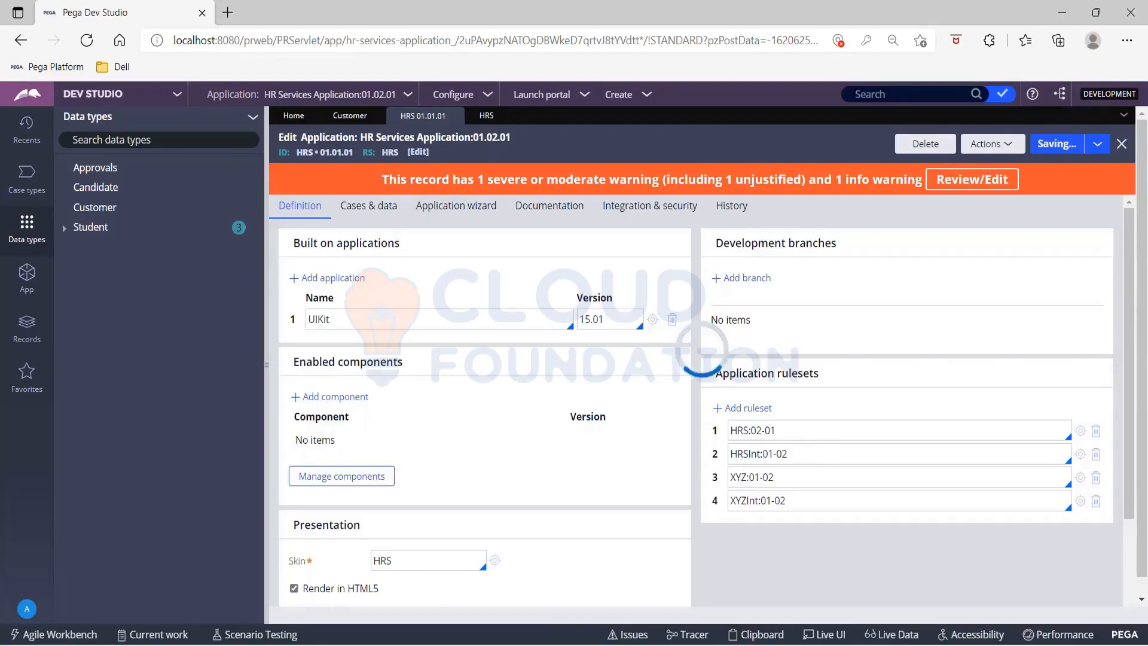
Step: Return to the Customer data type and resubmit its record source configuration
left_click(352, 118)
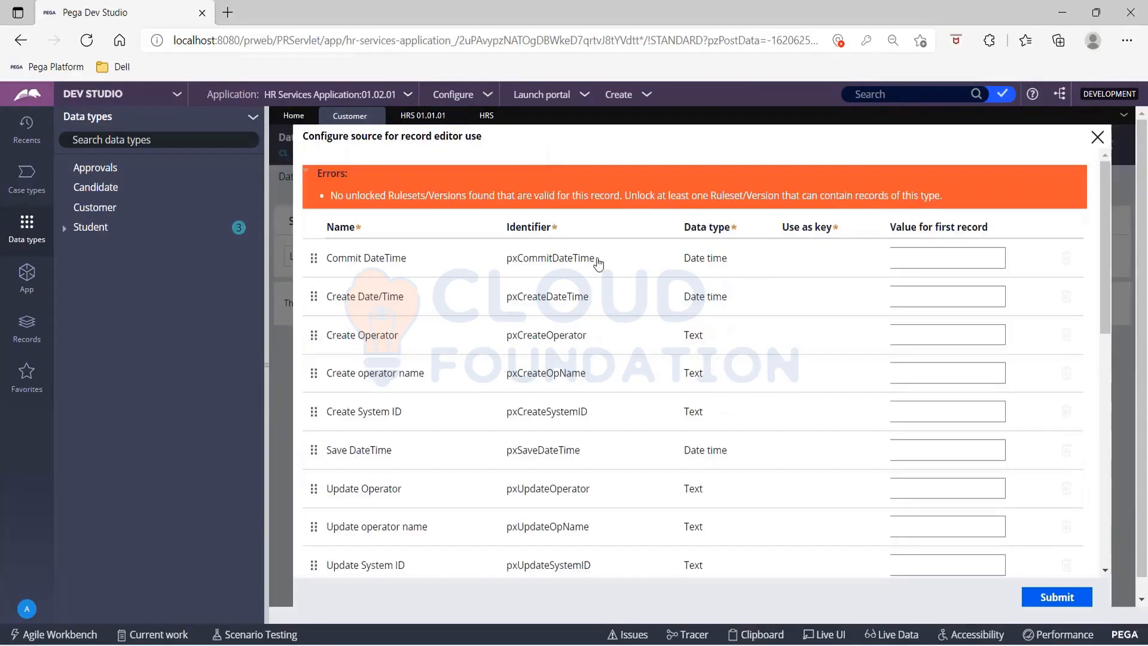
scroll(872, 406, "down", 4)
scroll(873, 405, "down", 5)
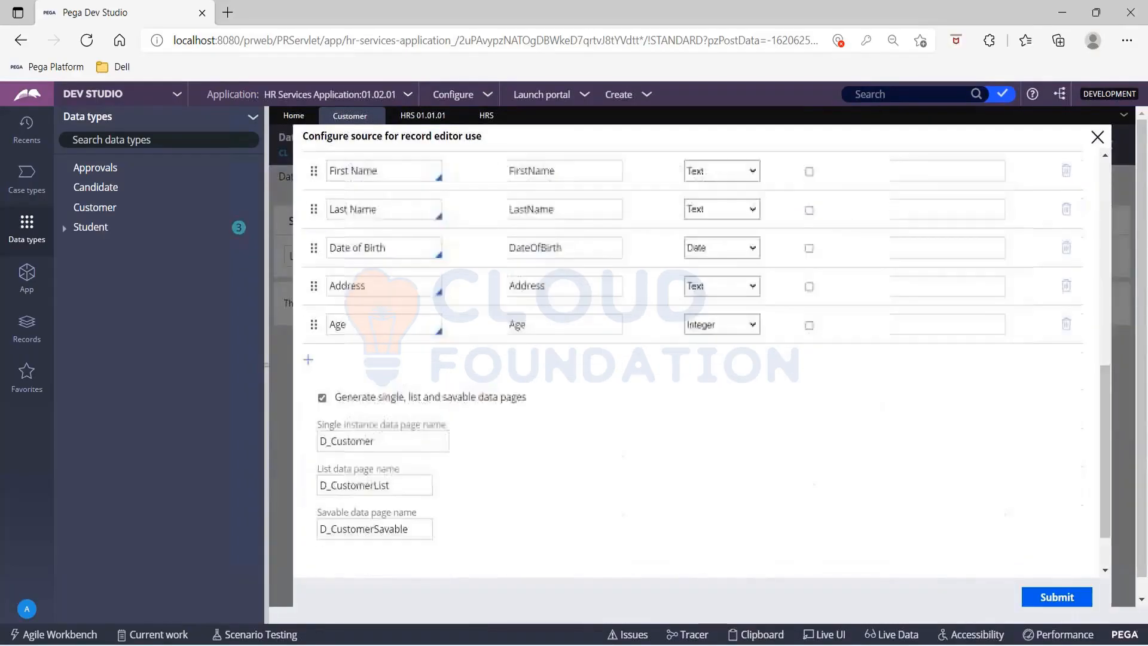
left_click(1049, 598)
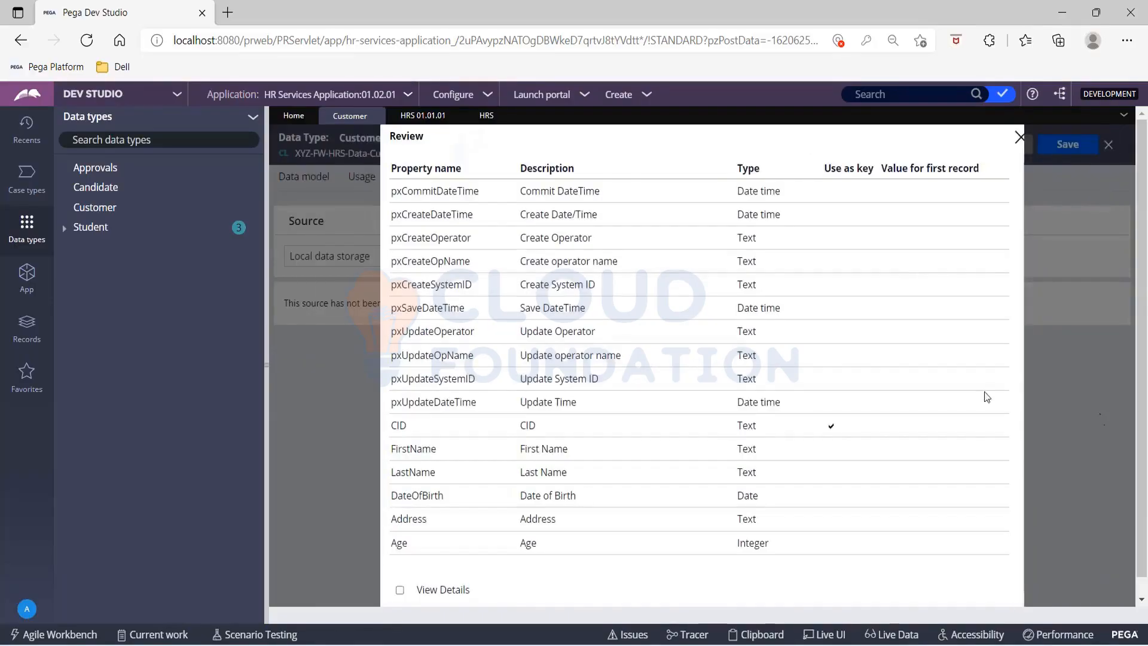
Step: Show the review details, examine the generated database table, mapping rule, report definition and data pages, and close the review
left_click(401, 591)
scroll(541, 504, "down", 2)
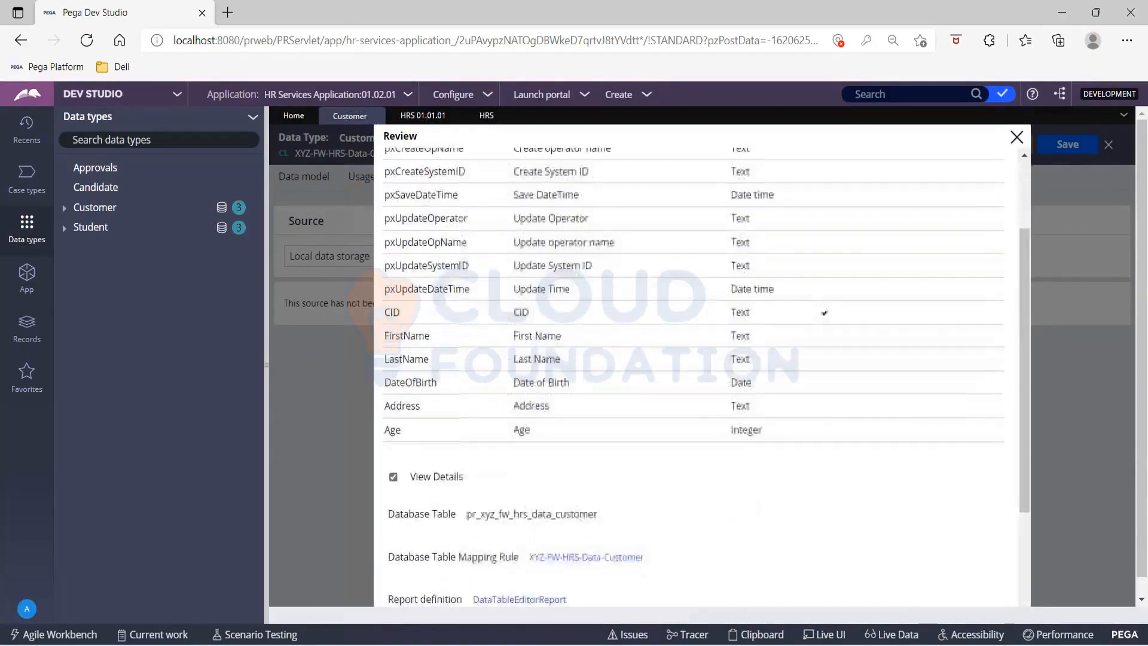
scroll(544, 460, "down", 3)
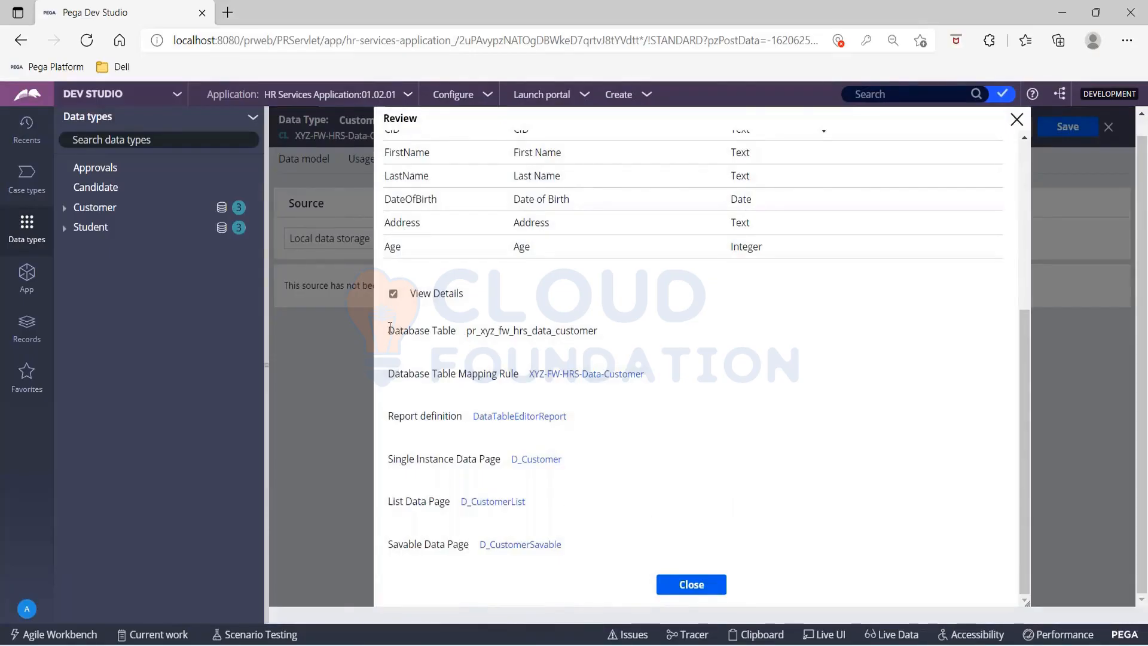
left_click_drag(390, 328, 587, 563)
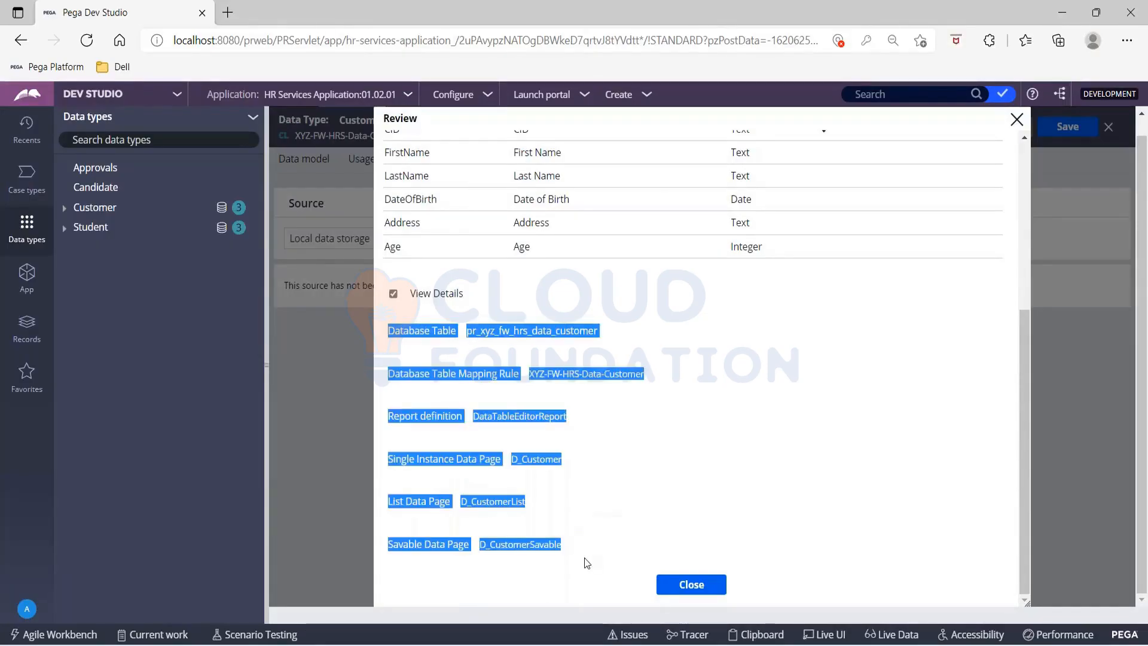
left_click(691, 584)
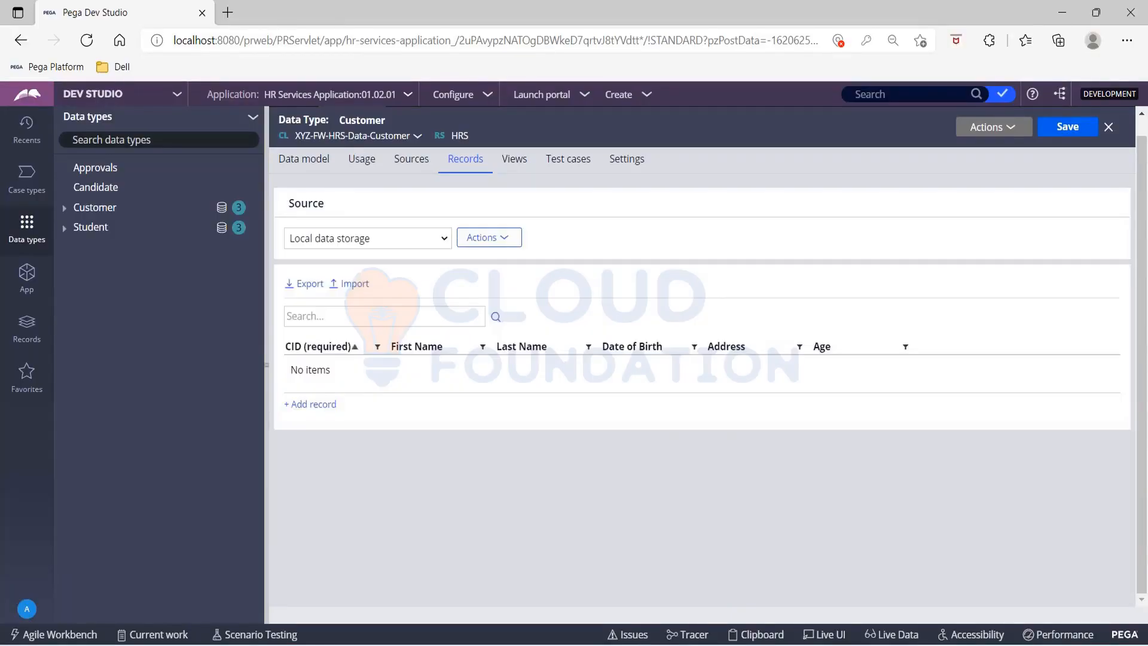
Step: Add a first Customer record and enter its CID, first name and last name
left_click(323, 407)
left_click(329, 403)
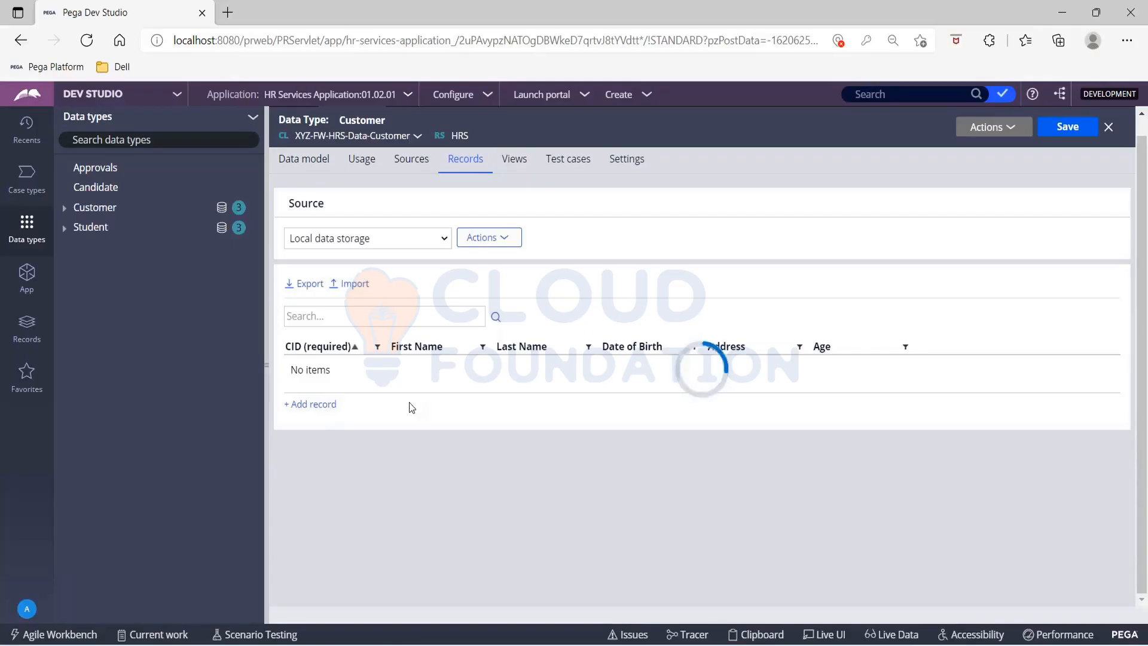
type("1")
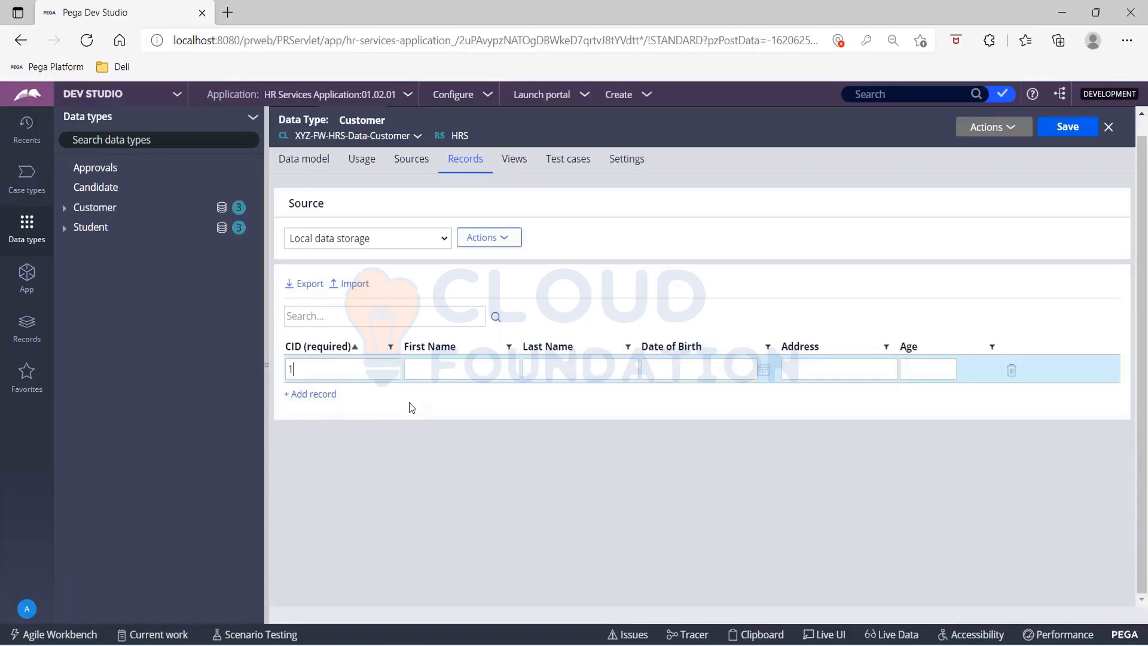
type("01")
type("Virat")
key("Tab")
type("K")
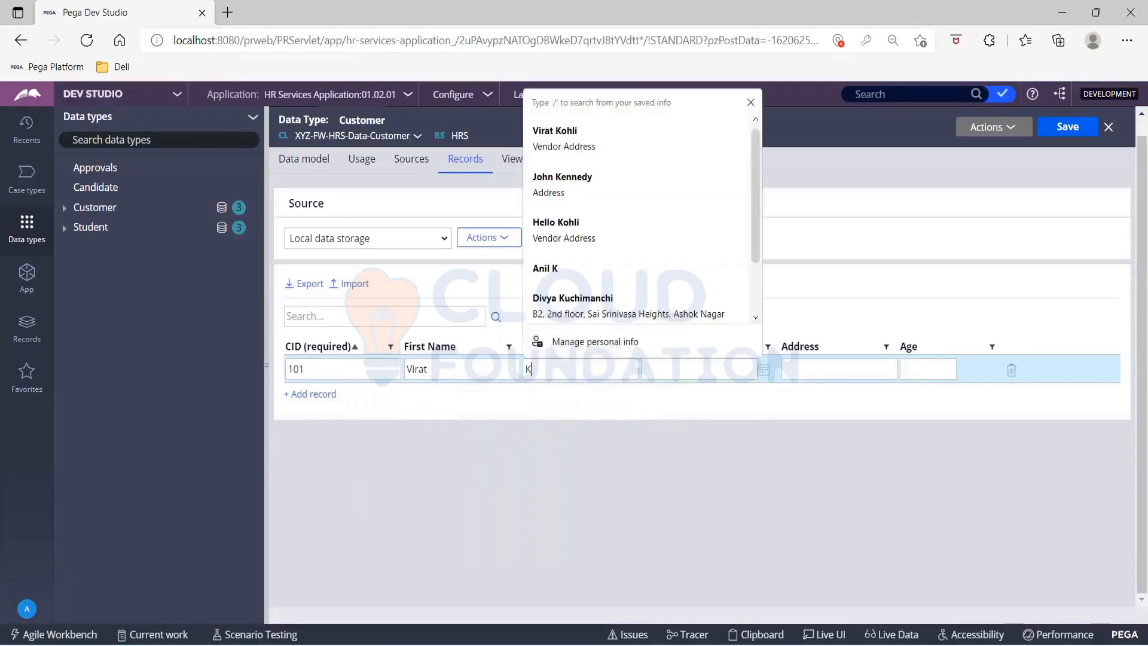
type("ohli")
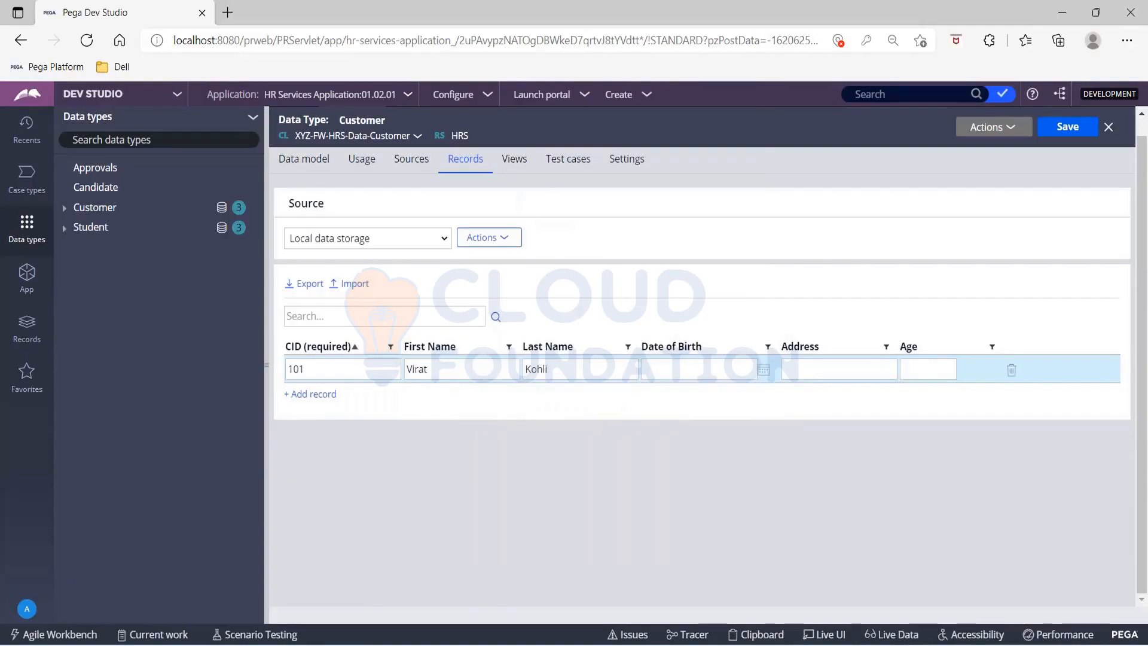
Step: Complete the first Customer record with a date of birth, the address Sample and the age 30
key("Tab")
type("1/1/1995")
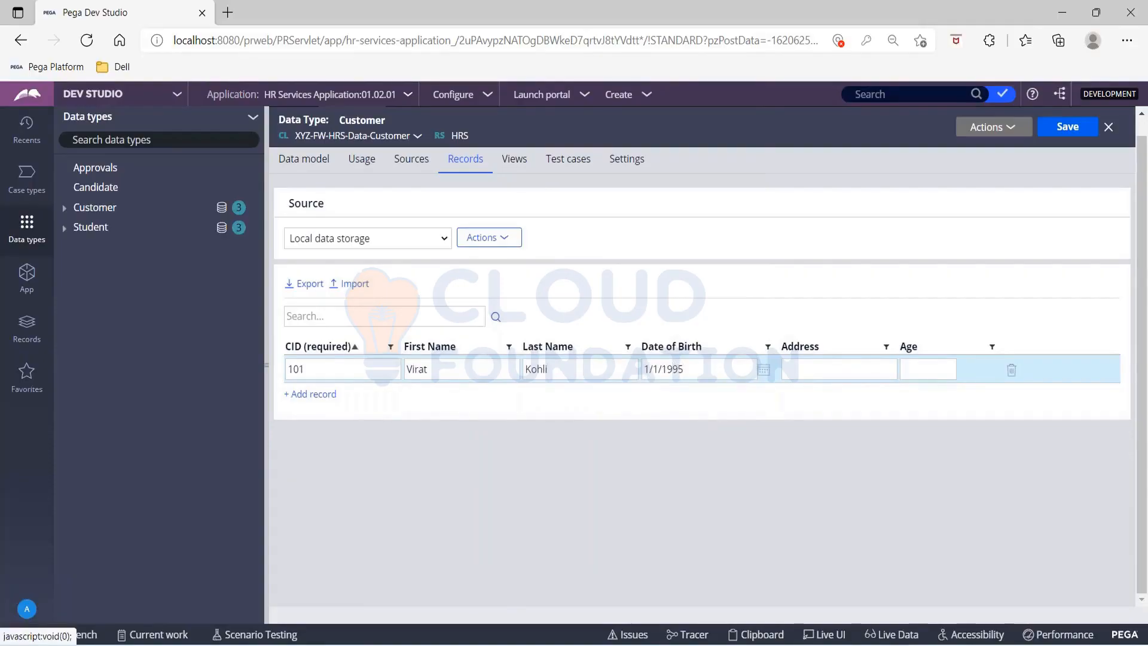
left_click(821, 369)
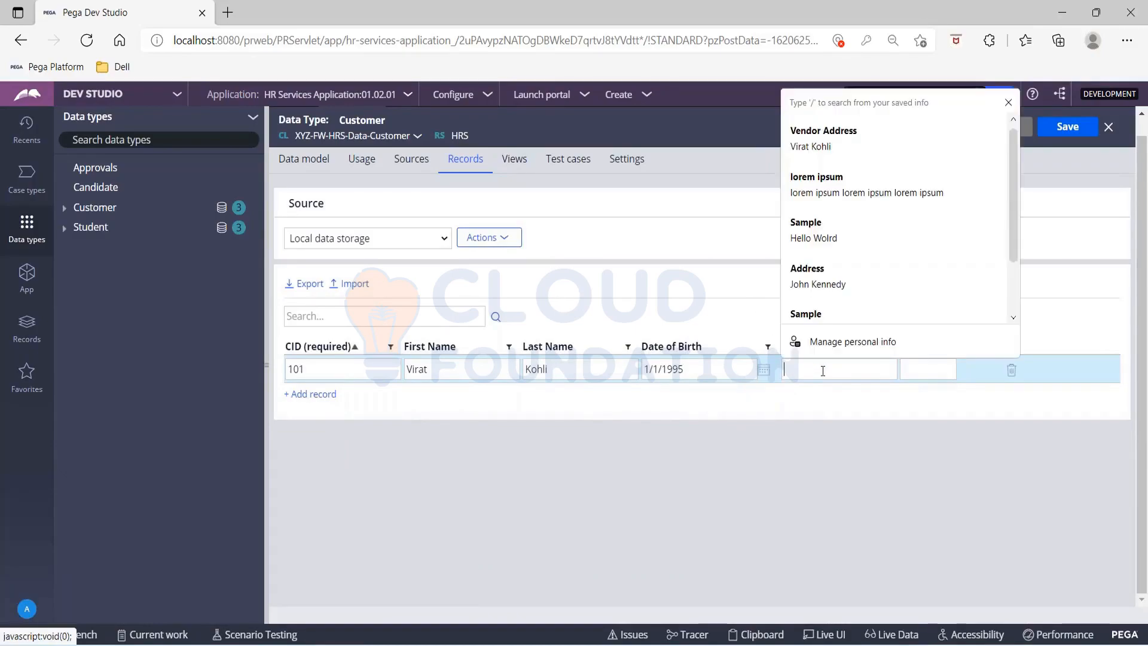
type("Sample")
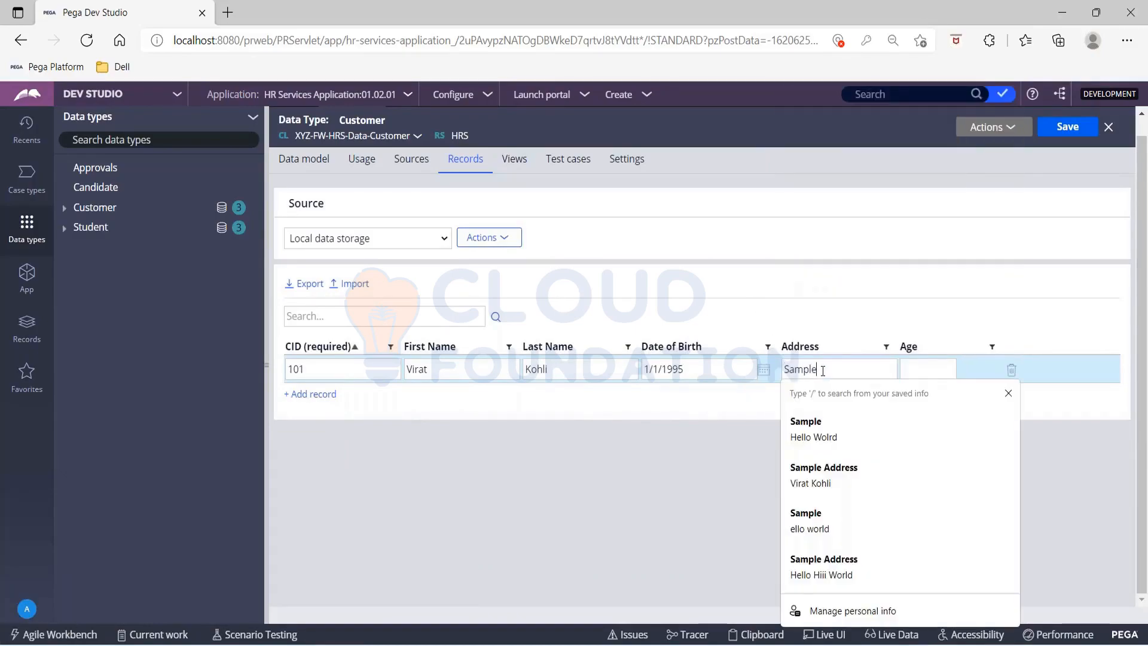
key("Tab")
type("30")
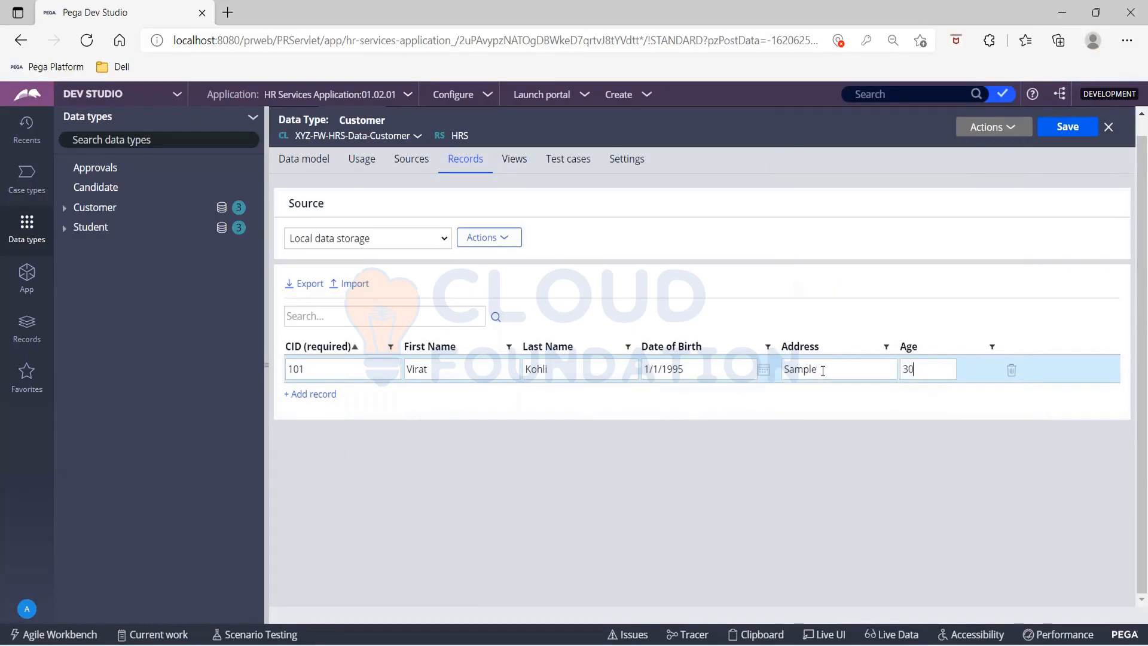
Step: Add a second Customer record with its CID, first name and last name
left_click(316, 394)
type("1")
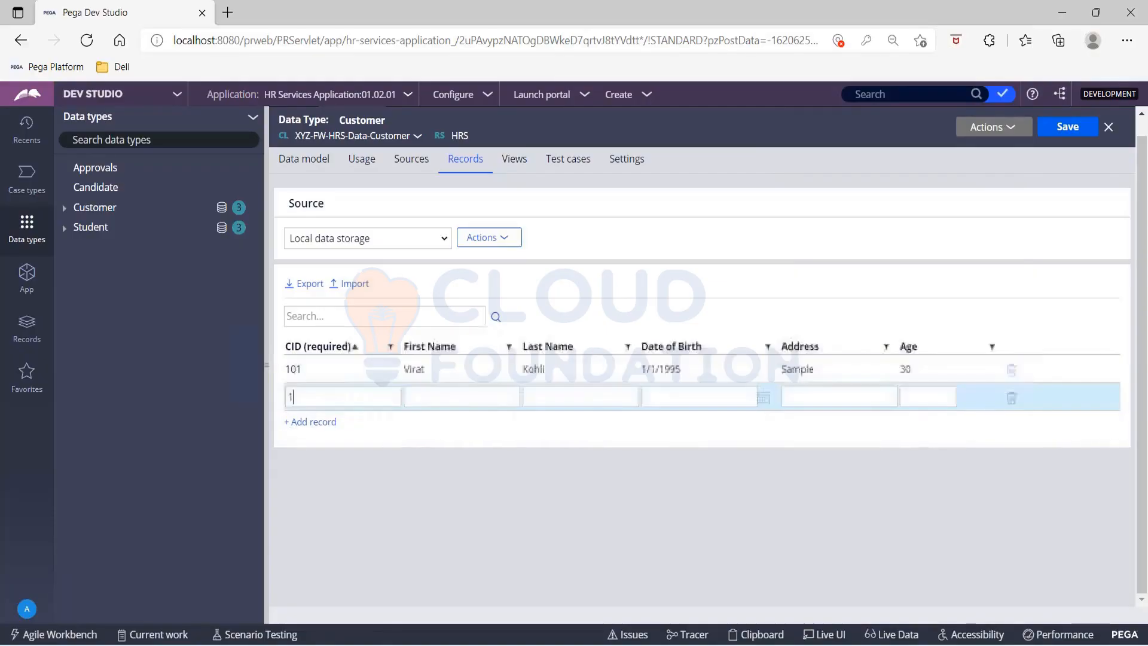
type("02")
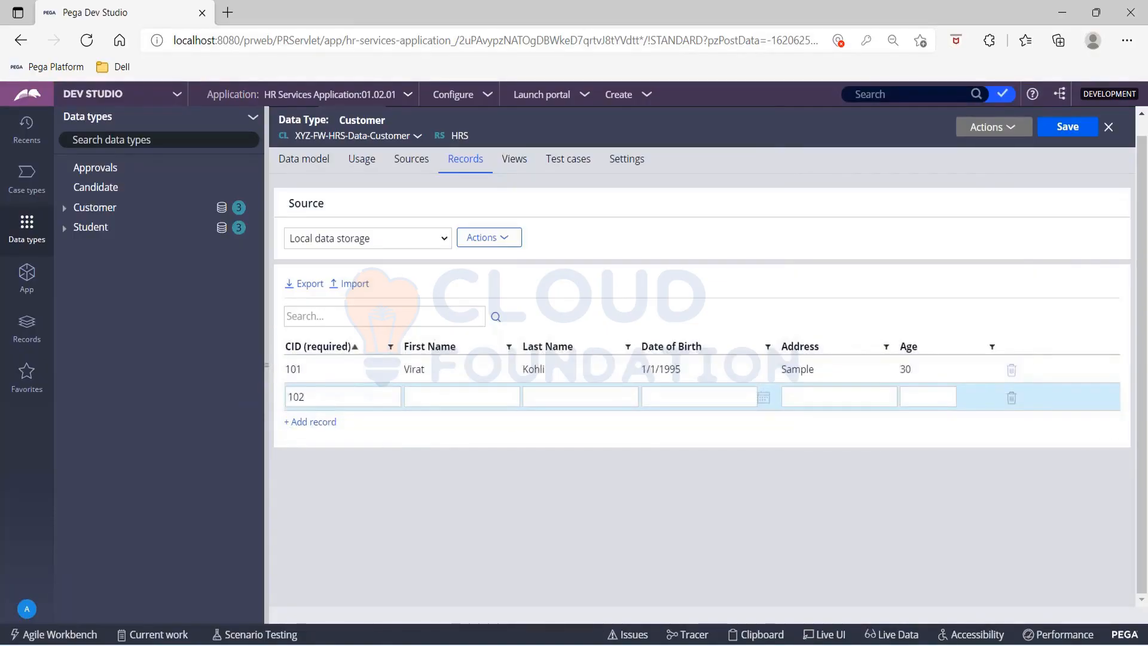
key("Tab")
type("Sachin")
key("Tab")
type("Tend")
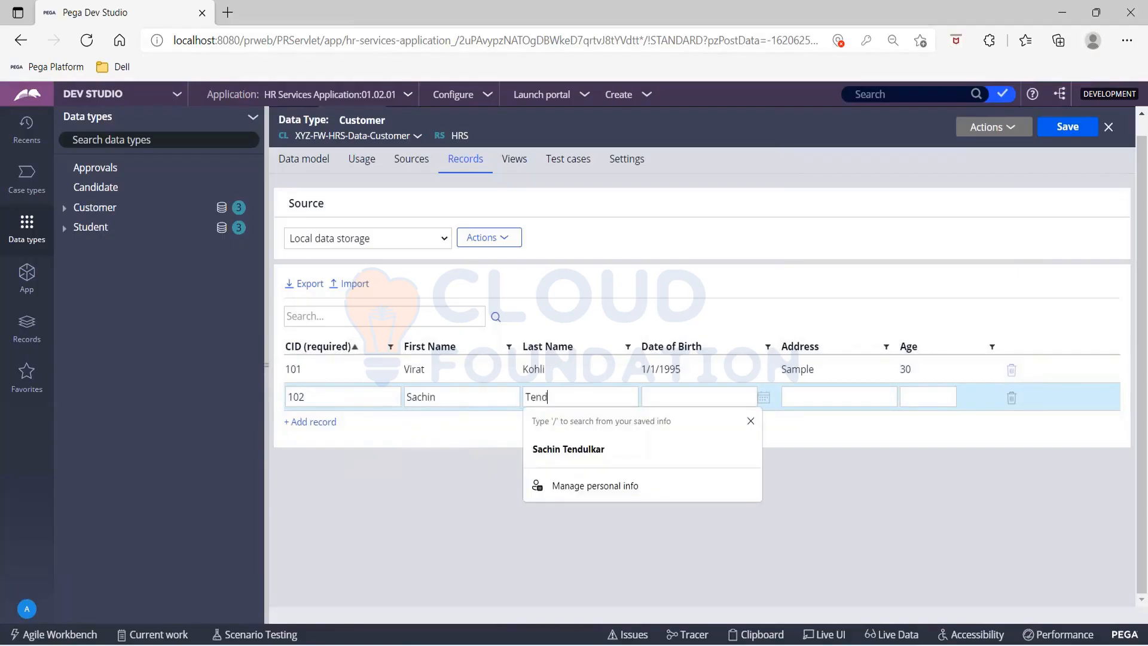
type("ulkar")
key("Tab")
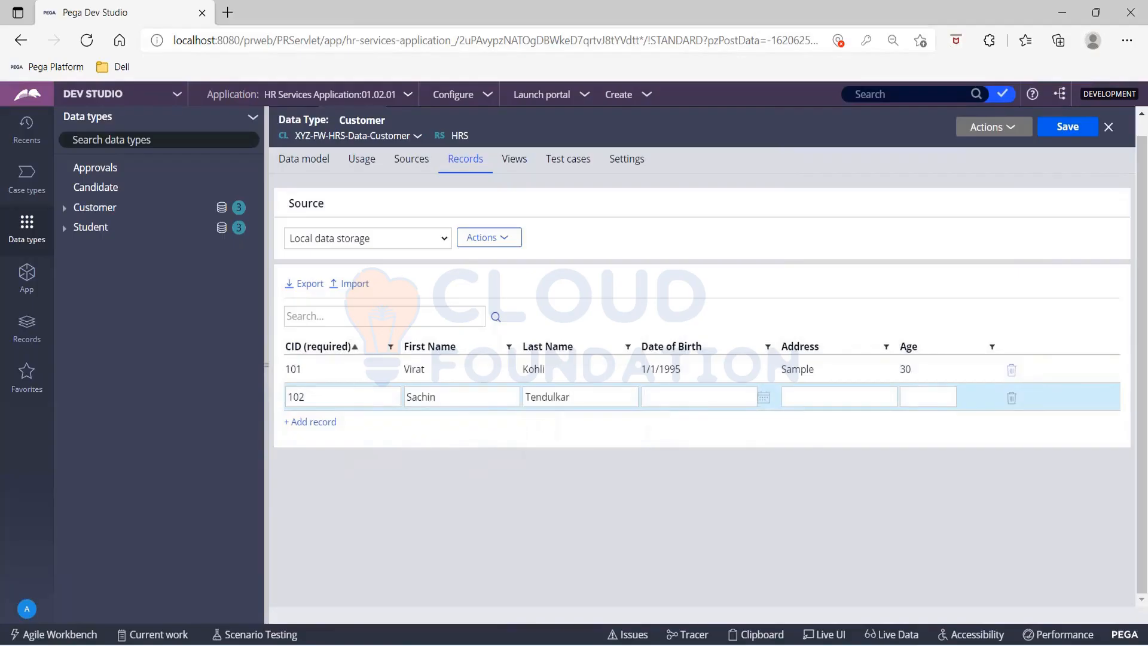
Step: Complete the second Customer record with a date of birth, the address Hello and the age 35
type("1/1/")
type("1990")
type("Hello")
type("2")
key("BackSpace")
type("35")
Step: Add a third Customer record and fill in its CID, first name and last name
left_click(311, 422)
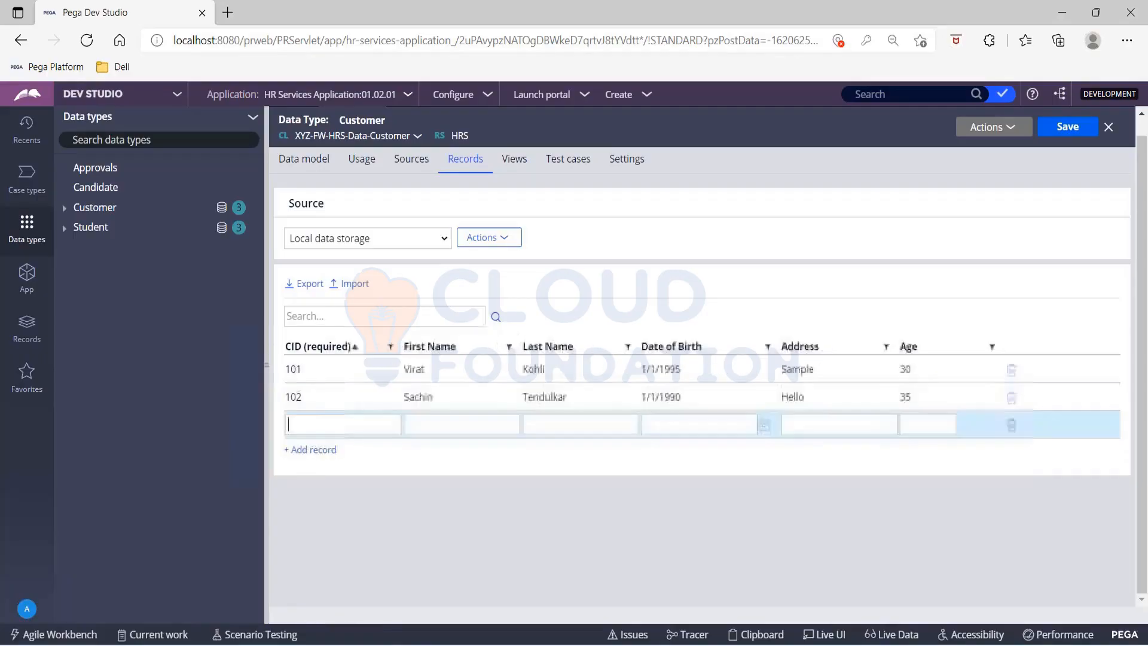
type("103MS")
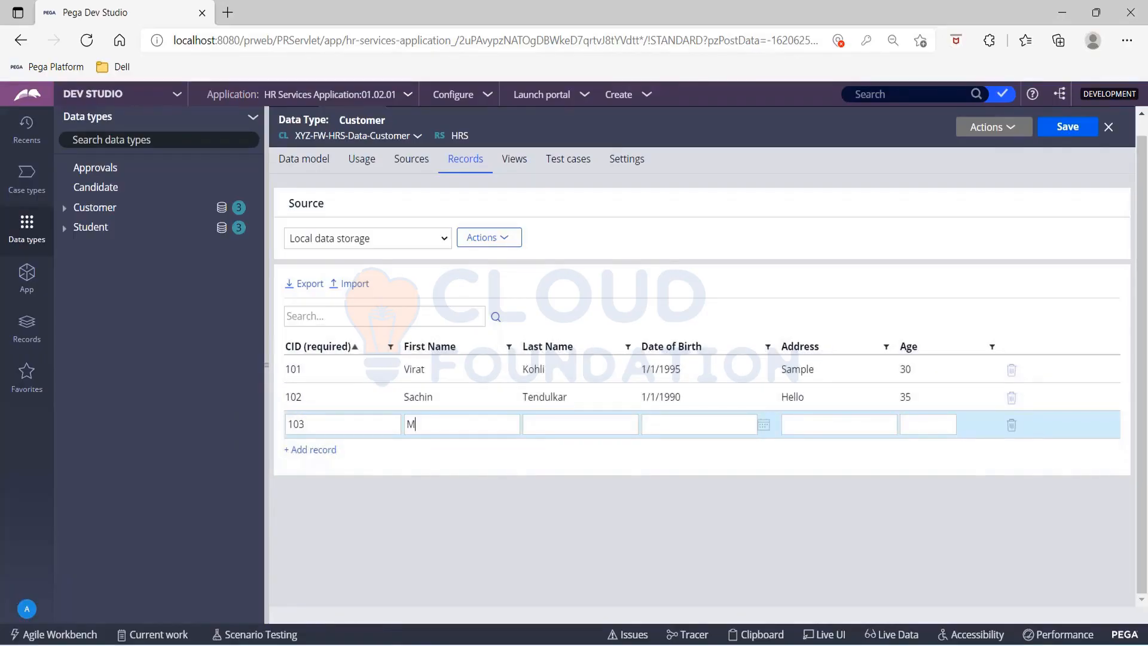
key("Tab")
type("Dhoni")
type("2/1")
type("1997")
Step: Enter the third customer's date of birth and correct its date separator
key("Tab")
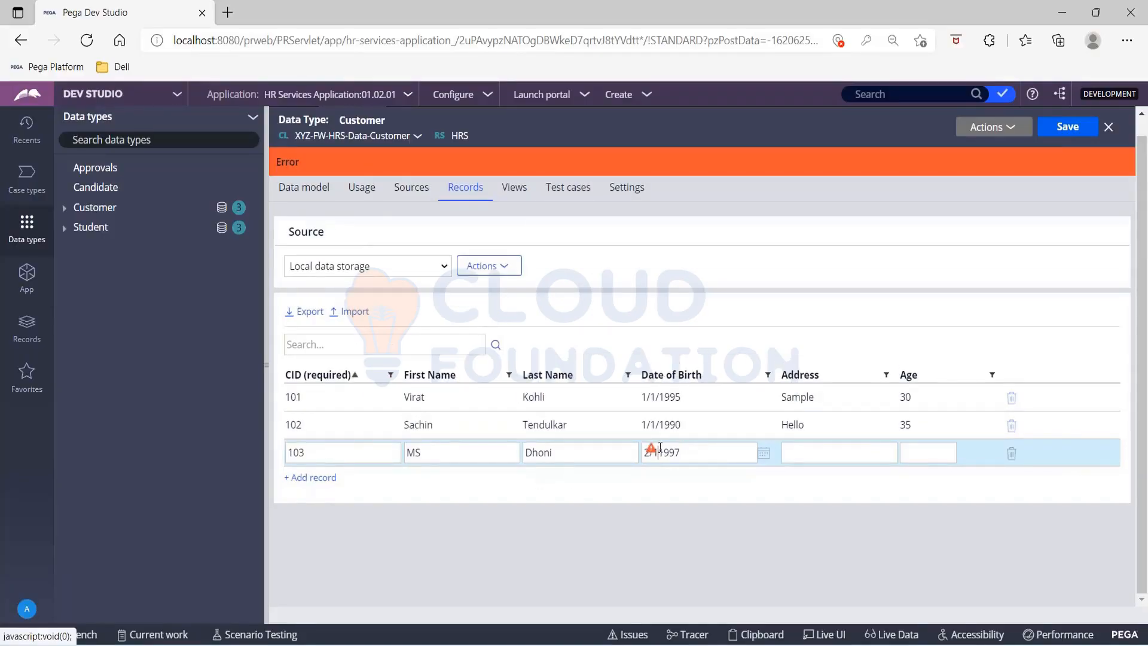
key("BackSpace")
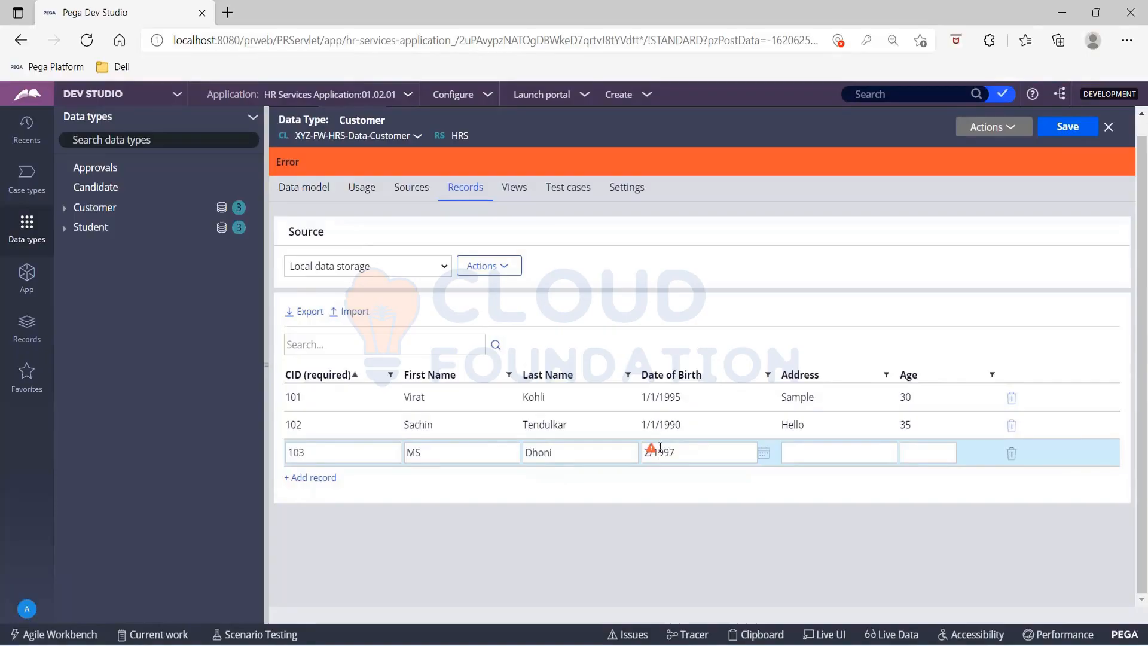
type("/1")
Step: Complete the third Customer record with the address World and the age 37, and save the data type
left_click(800, 456)
left_click(716, 426)
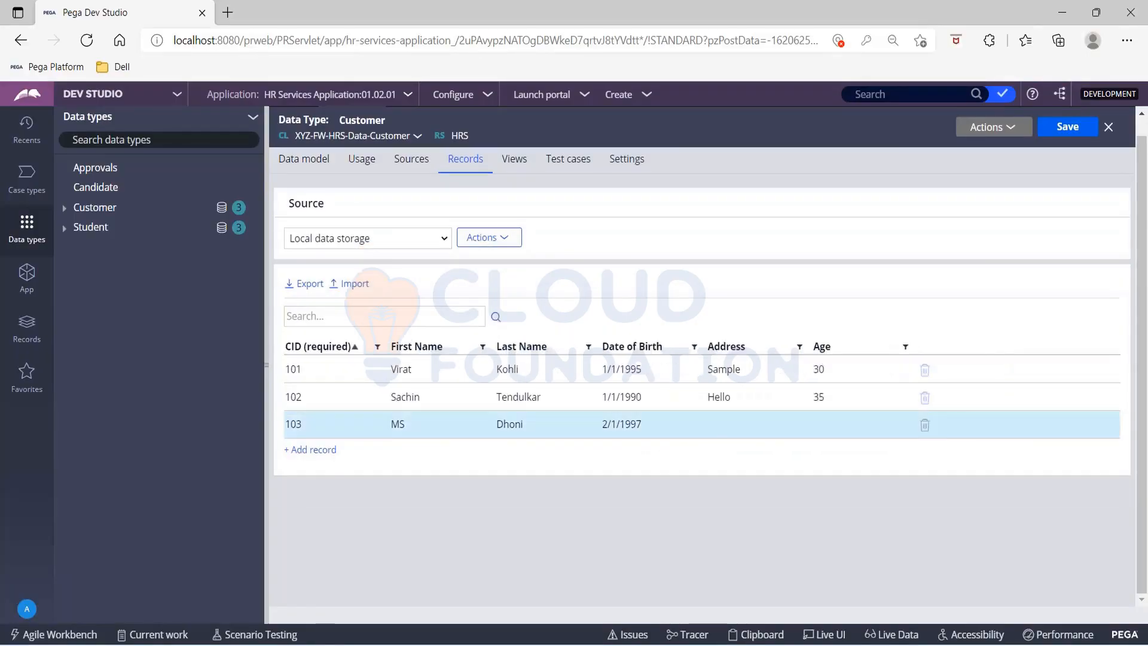
double_click(726, 426)
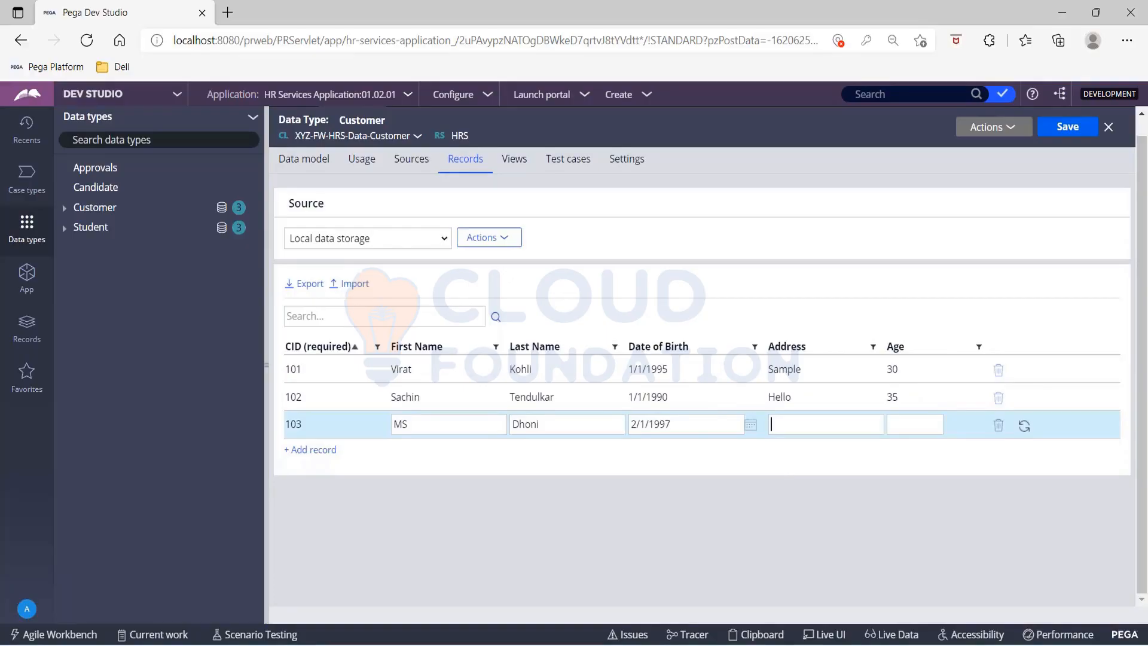
left_click(771, 425)
type("World")
left_click(1069, 127)
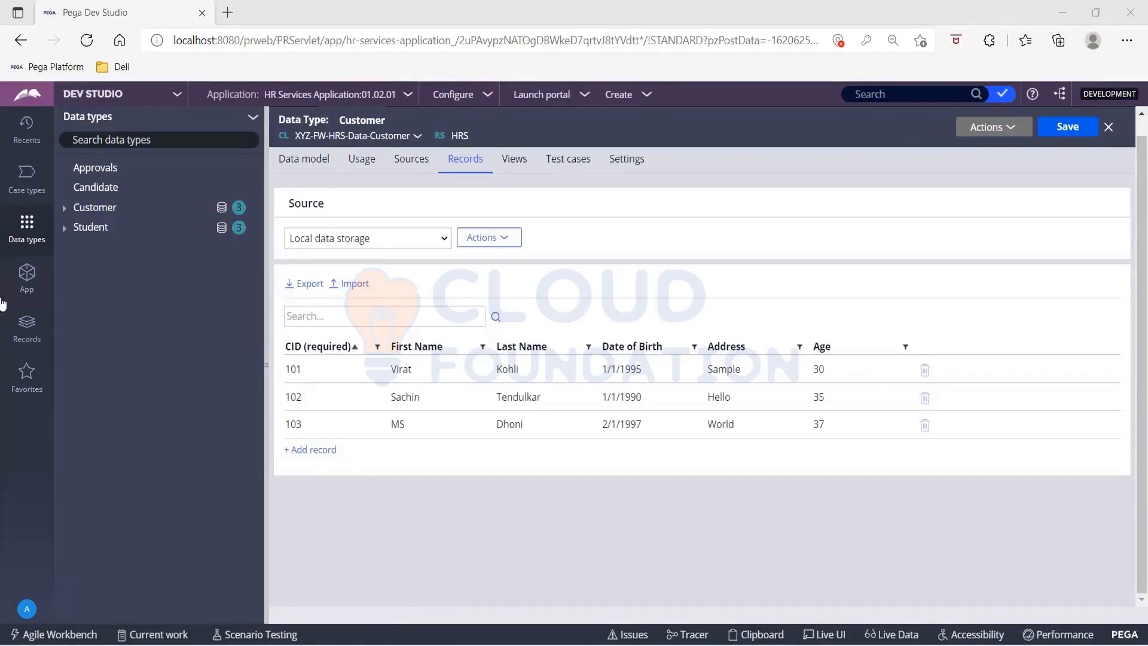
Step: Dismiss the antivirus notice and start a new Property rule from the Recruitment class in the application's class tree
left_click(23, 279)
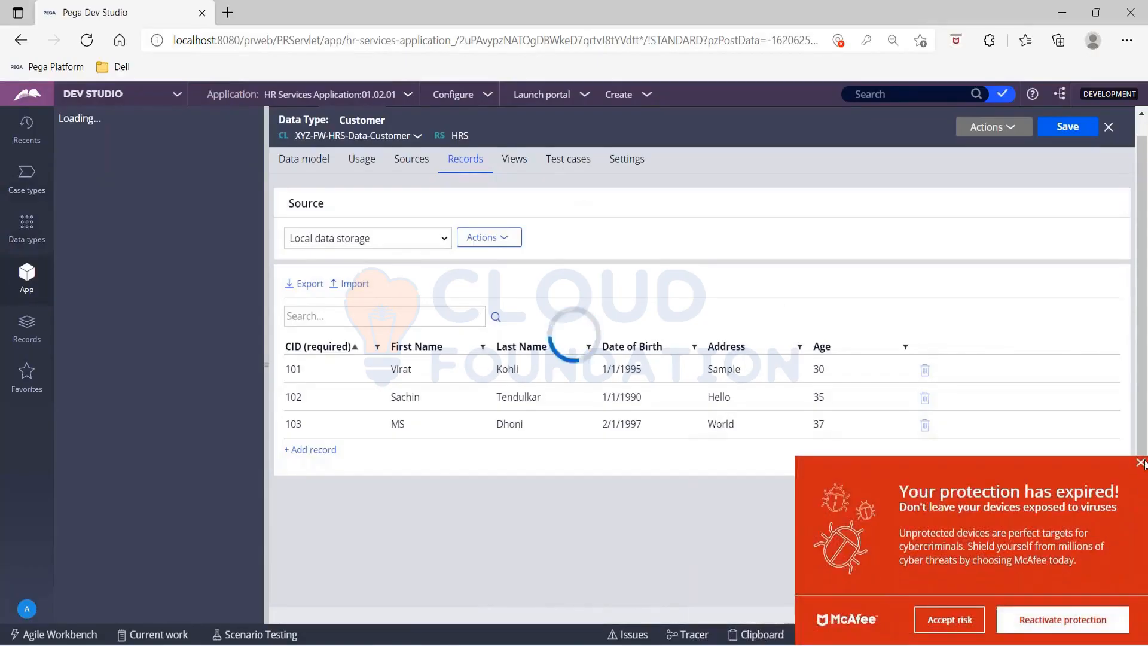
left_click(943, 619)
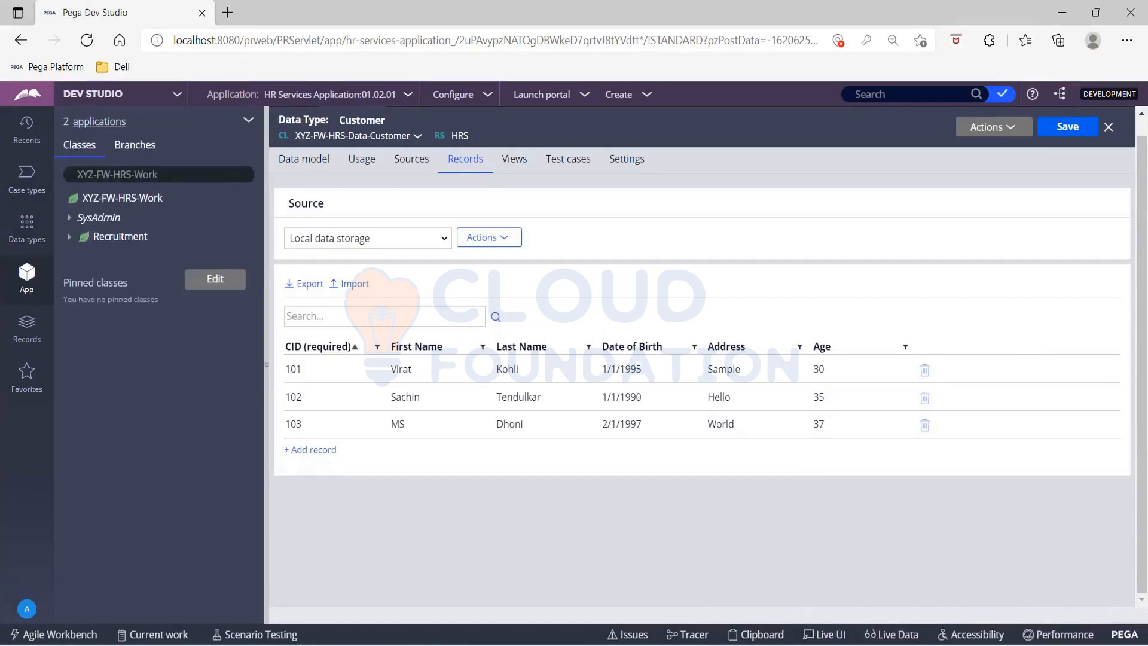
left_click(73, 244)
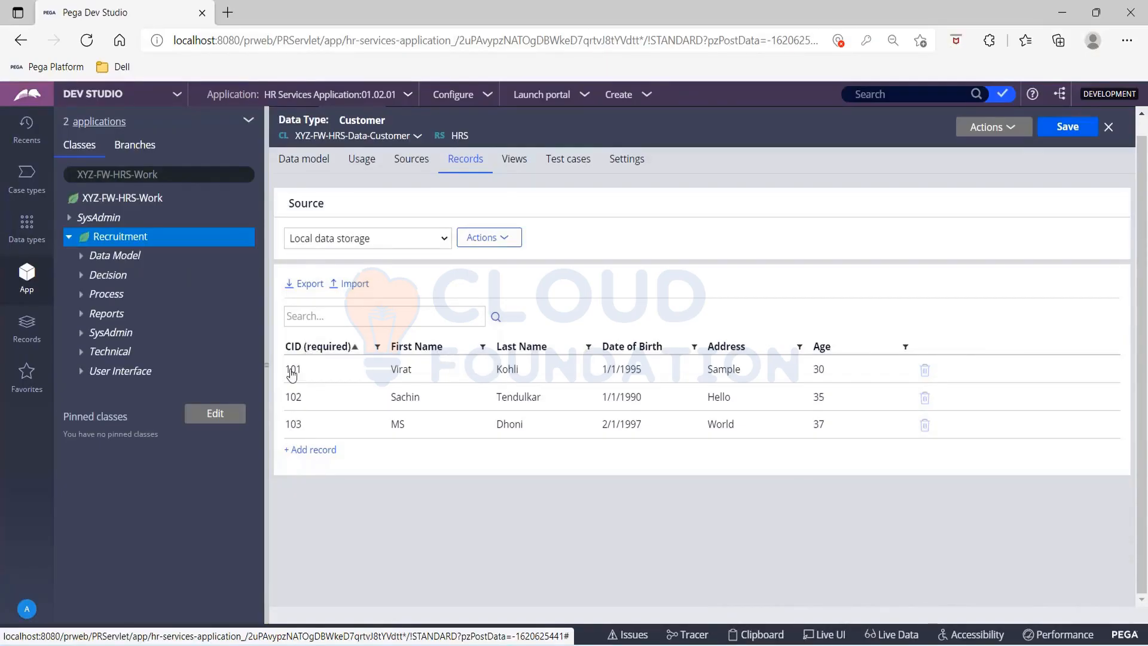
left_click(133, 239)
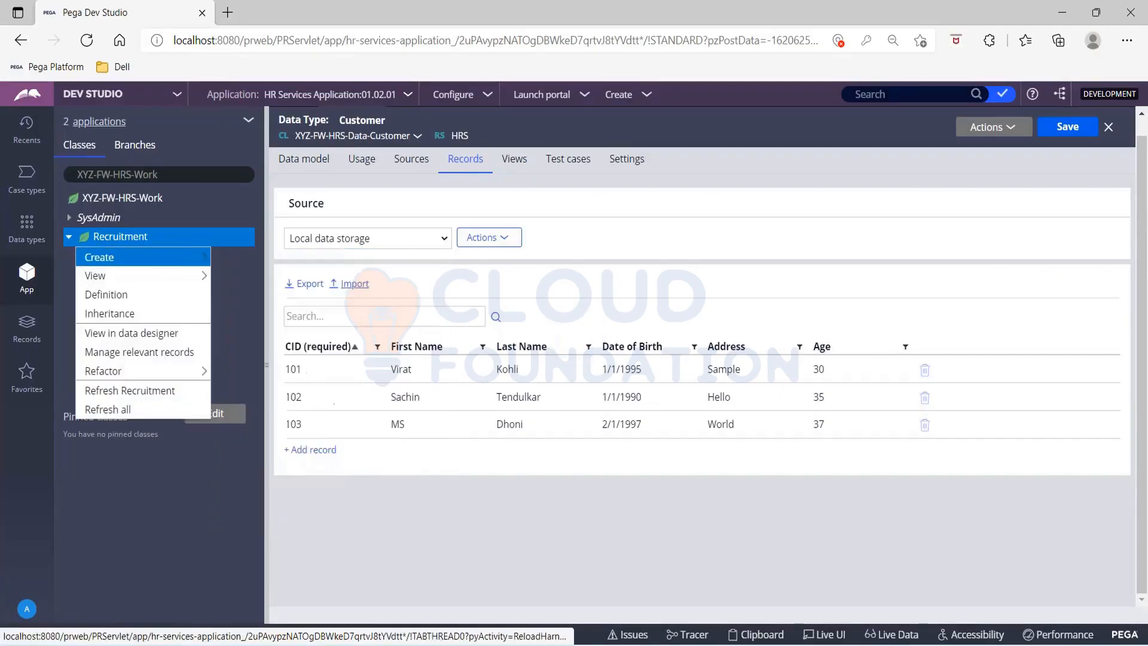
mouse_move(203, 263)
mouse_move(246, 281)
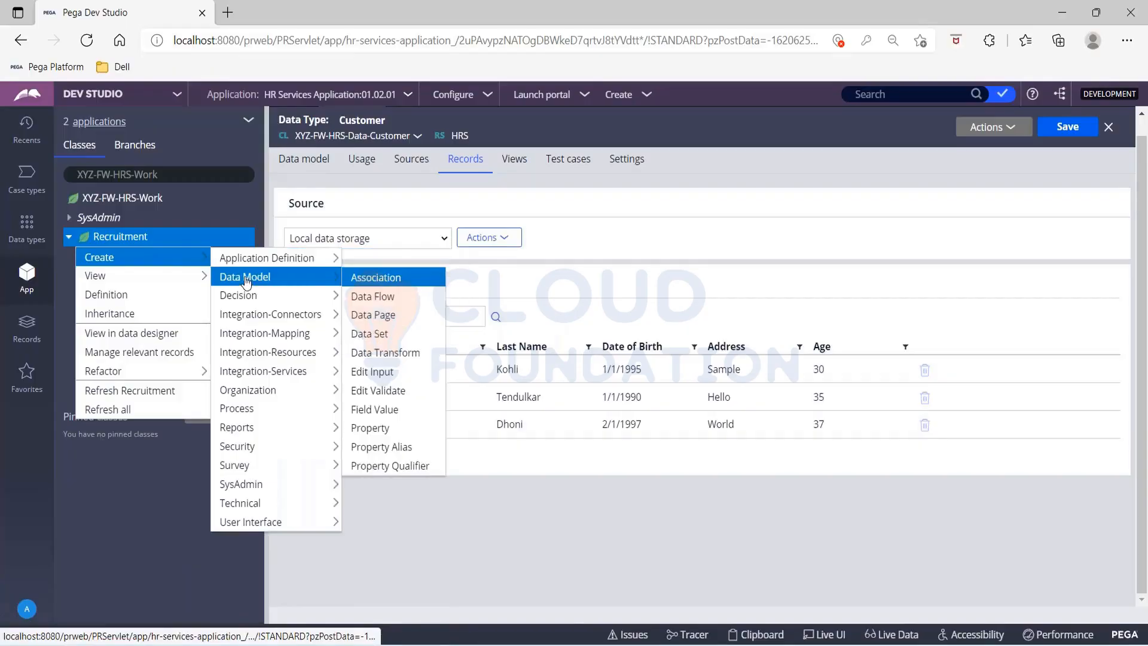
left_click(400, 427)
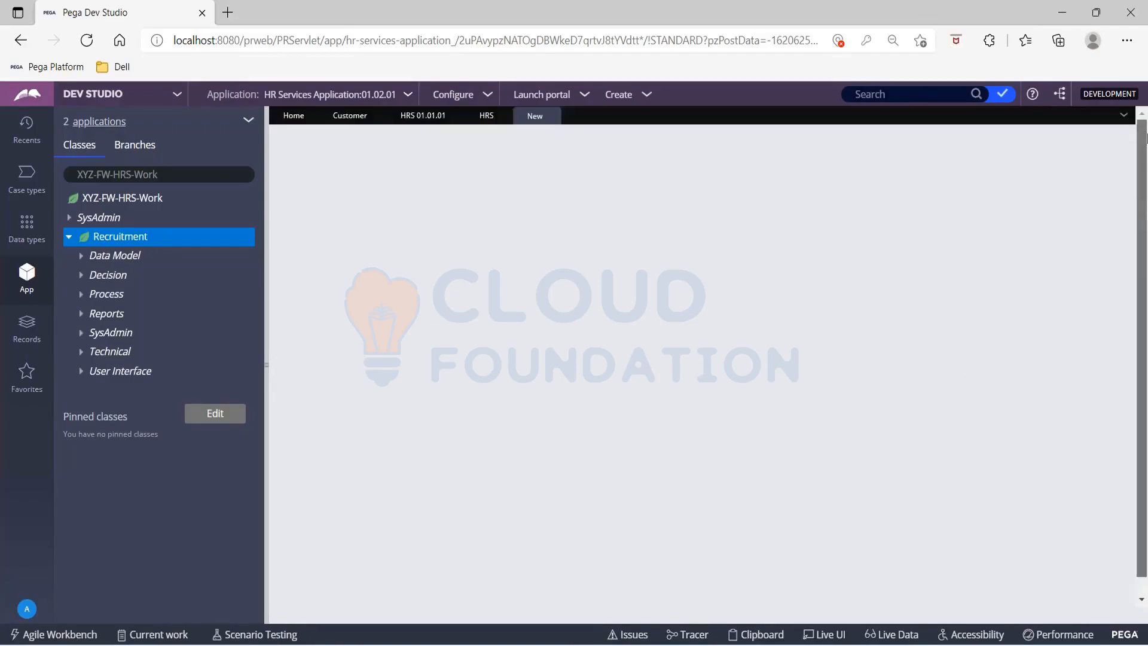
Step: Refresh the Customer data type and examine the fields in its data model
left_click(350, 115)
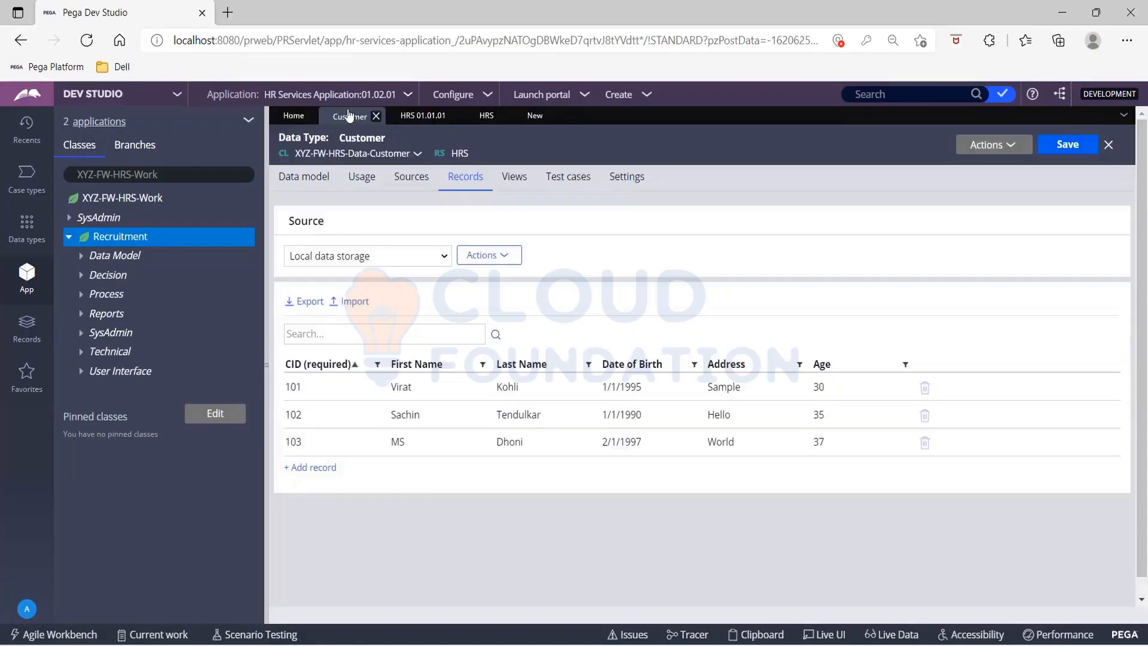
left_click(307, 183)
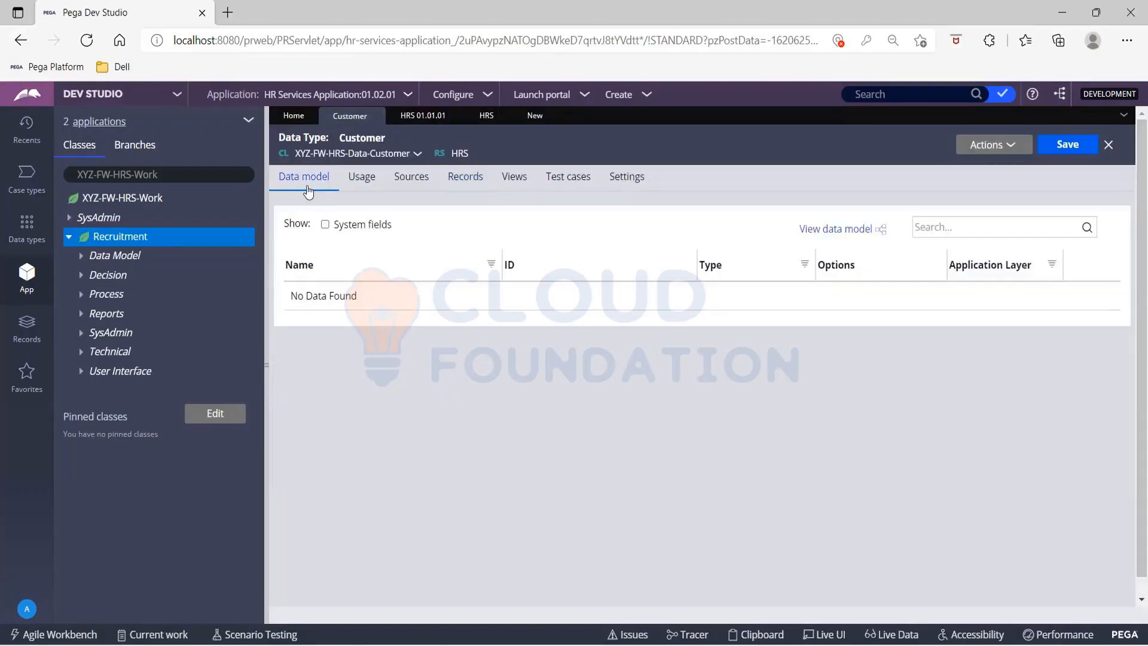
left_click(1007, 148)
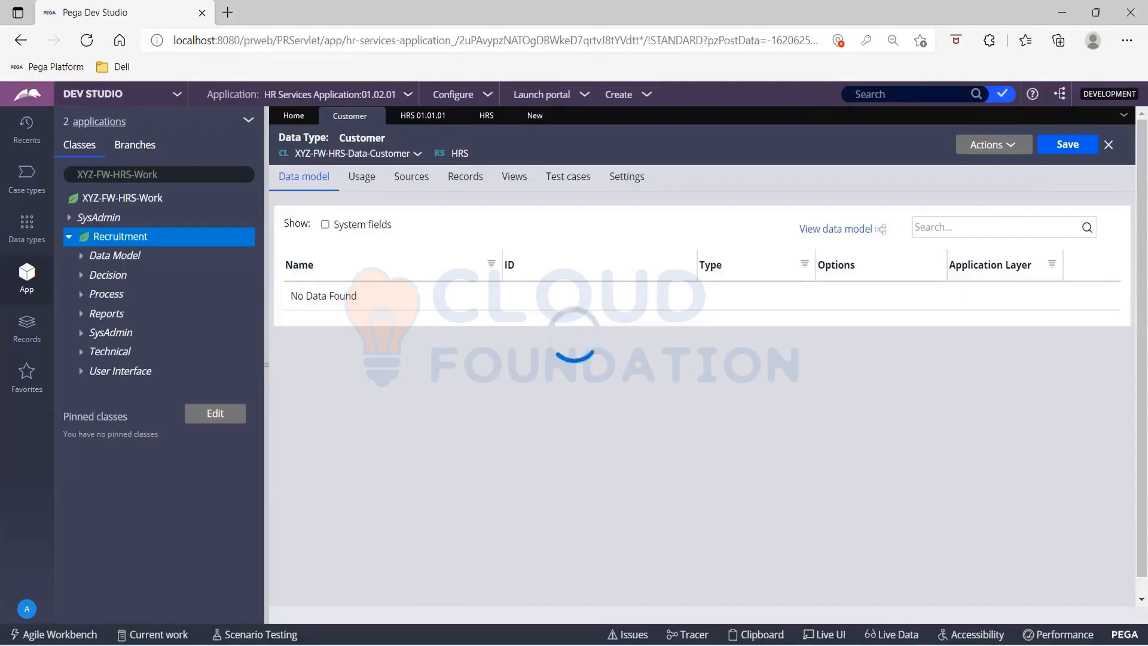
left_click(993, 145)
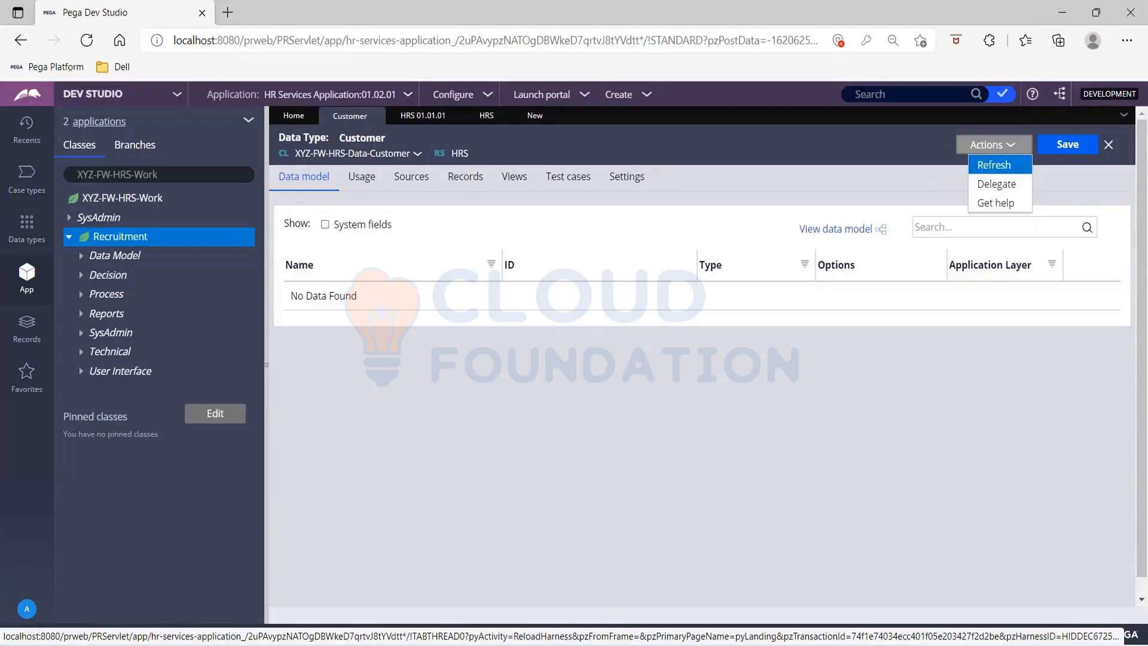
left_click(993, 164)
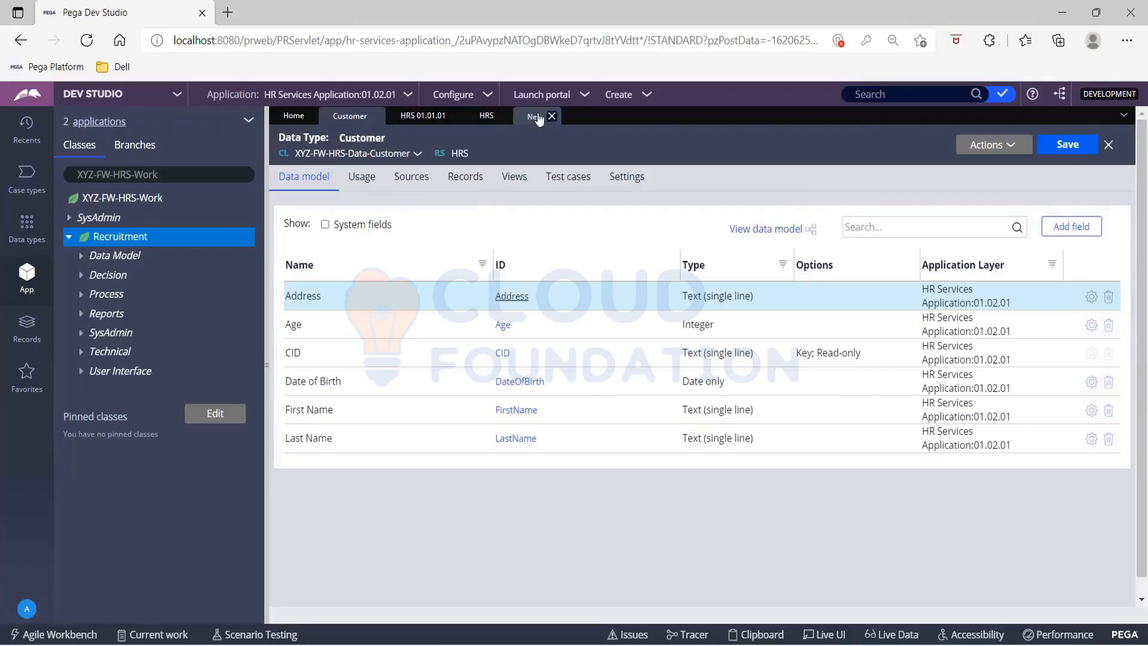
Step: Label the new Recruitment property CID, create it as a Text property and save it
left_click(535, 116)
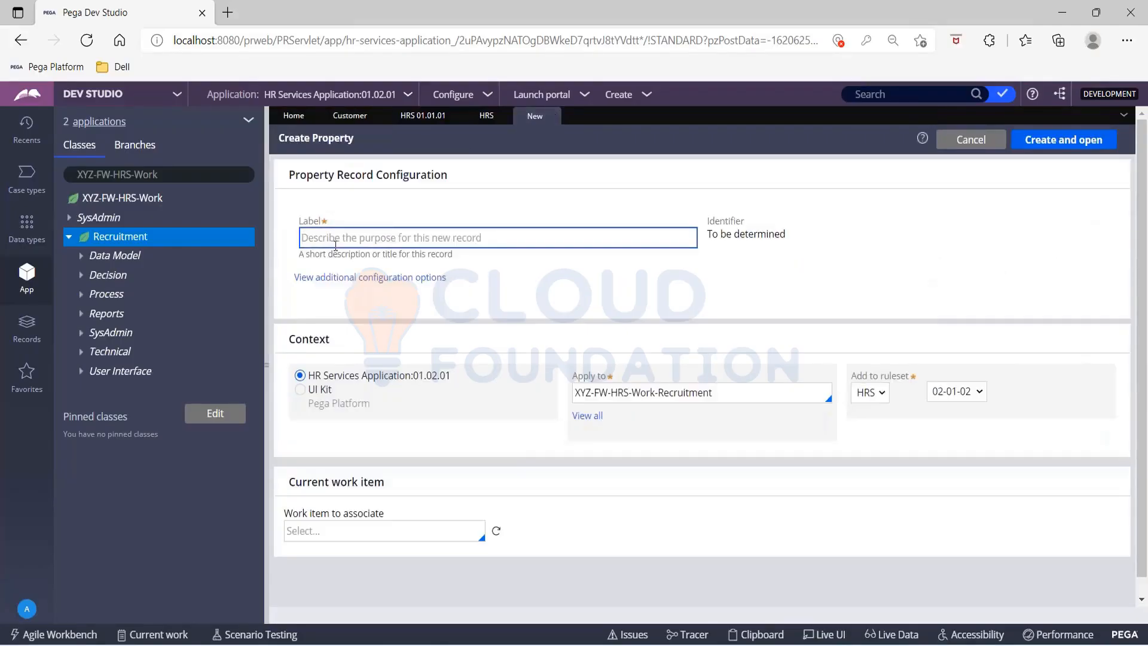
type("CID")
key("Tab")
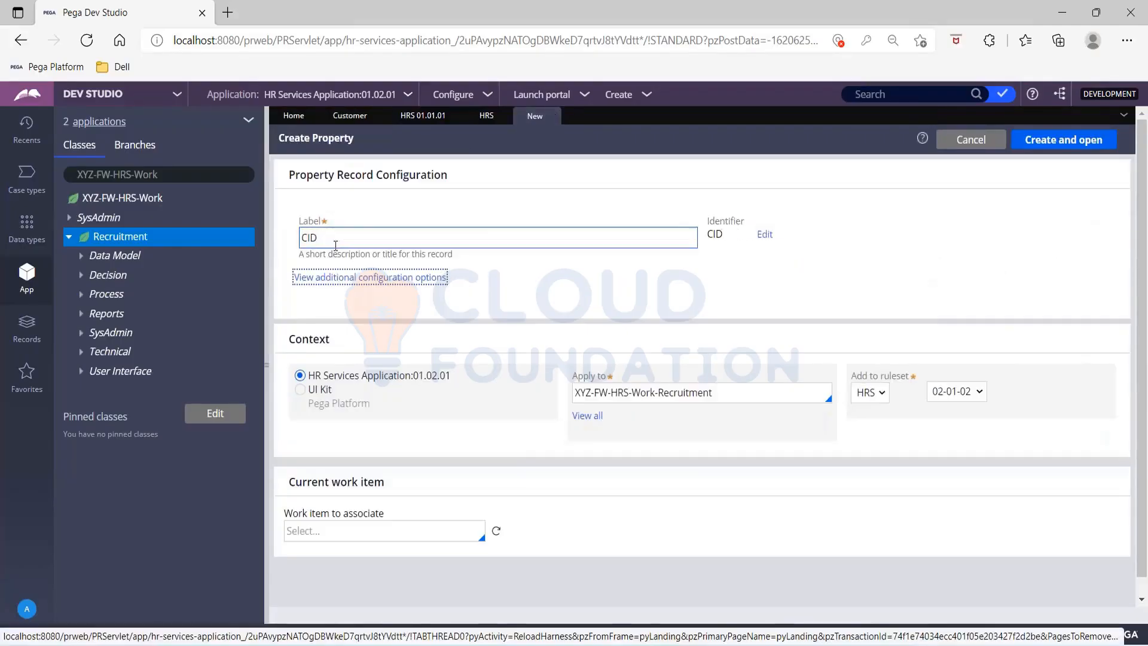
left_click(1046, 142)
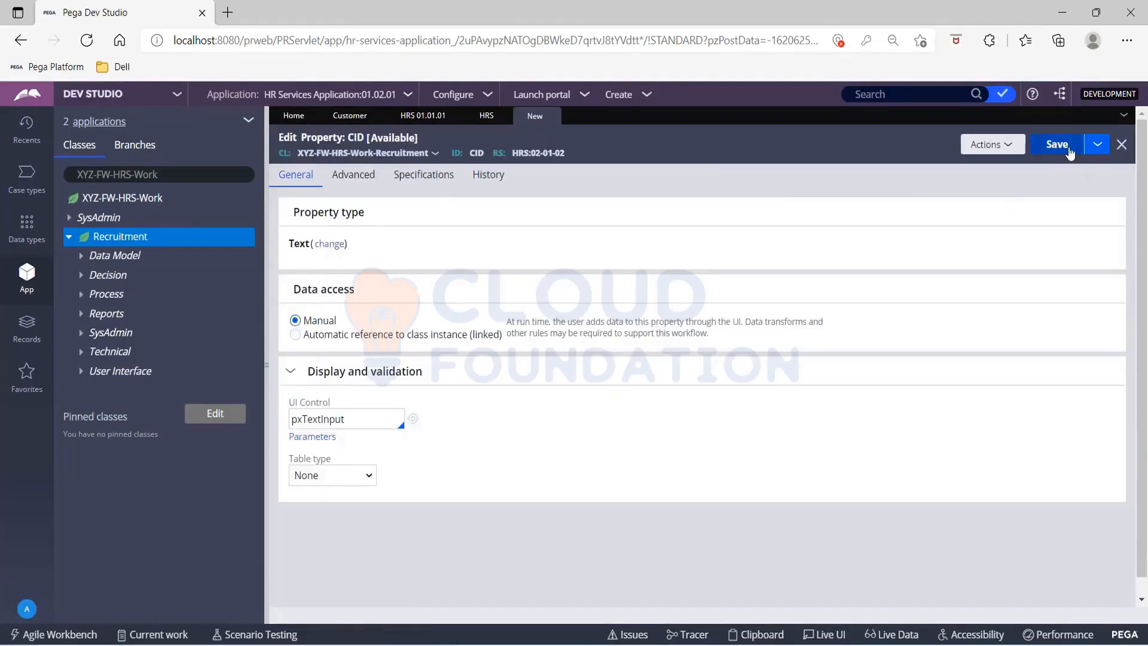
left_click(1062, 147)
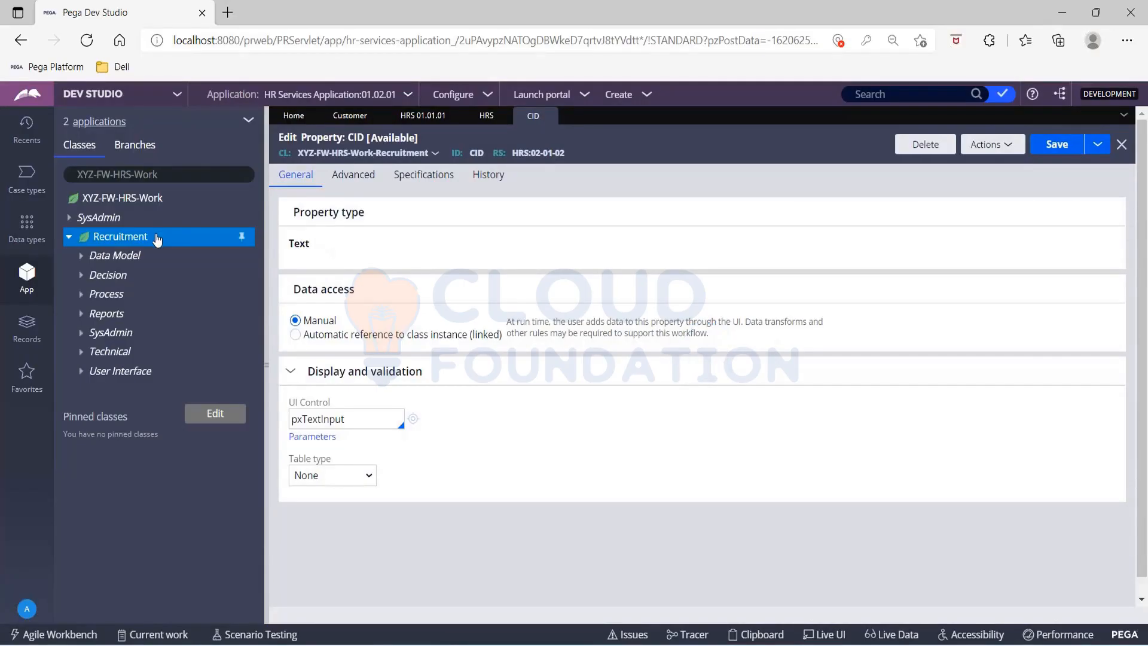
Step: Create another property labelled CustomerData in the Recruitment class and open it
right_click(157, 238)
mouse_move(179, 255)
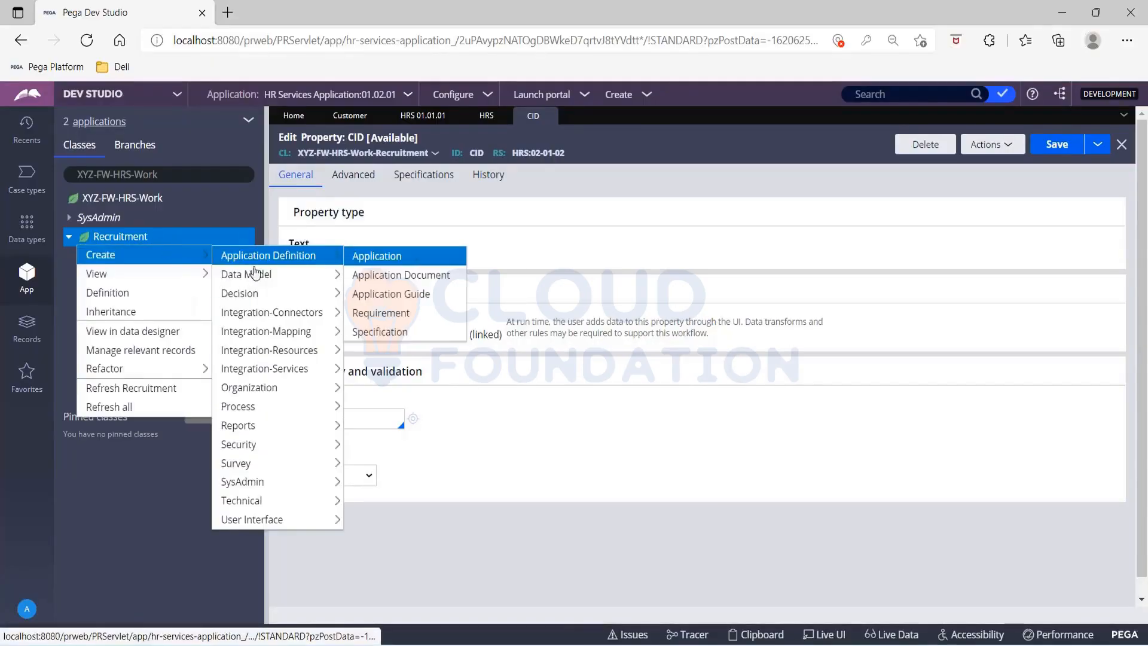
mouse_move(258, 280)
left_click(390, 427)
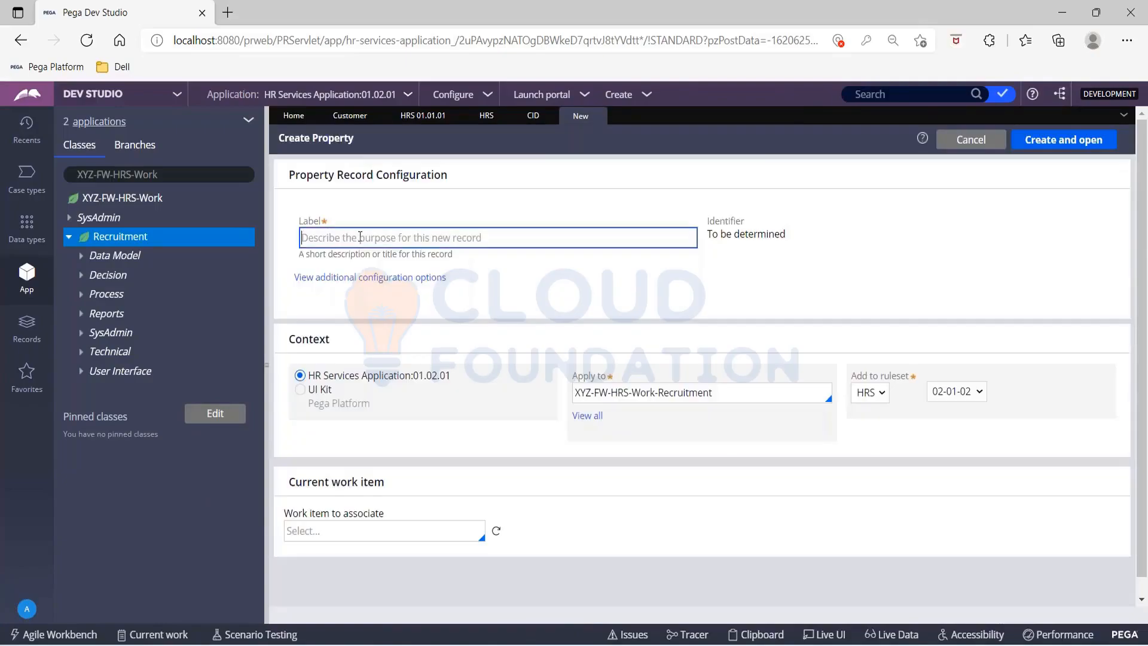
type("CustomerData")
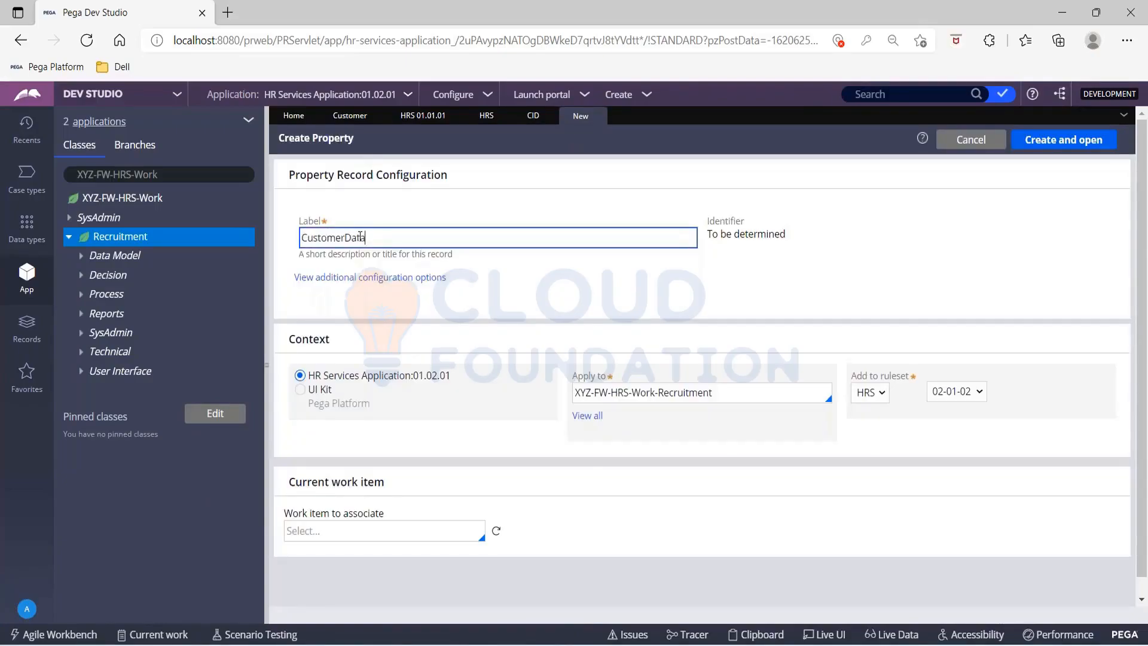
key("Tab")
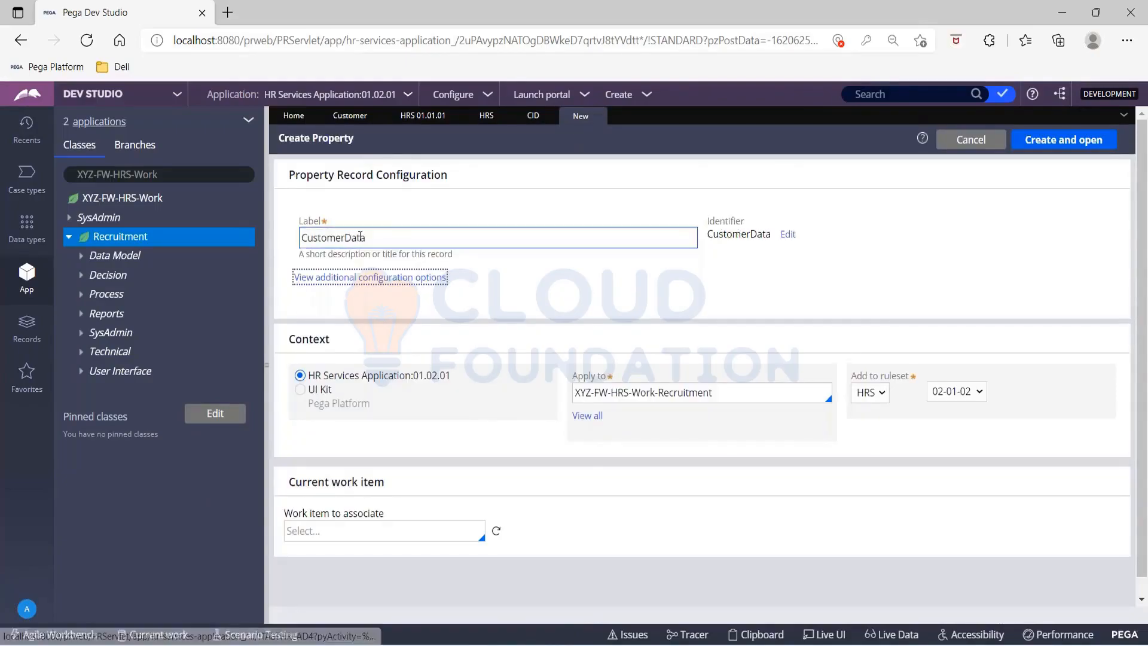
left_click(1043, 141)
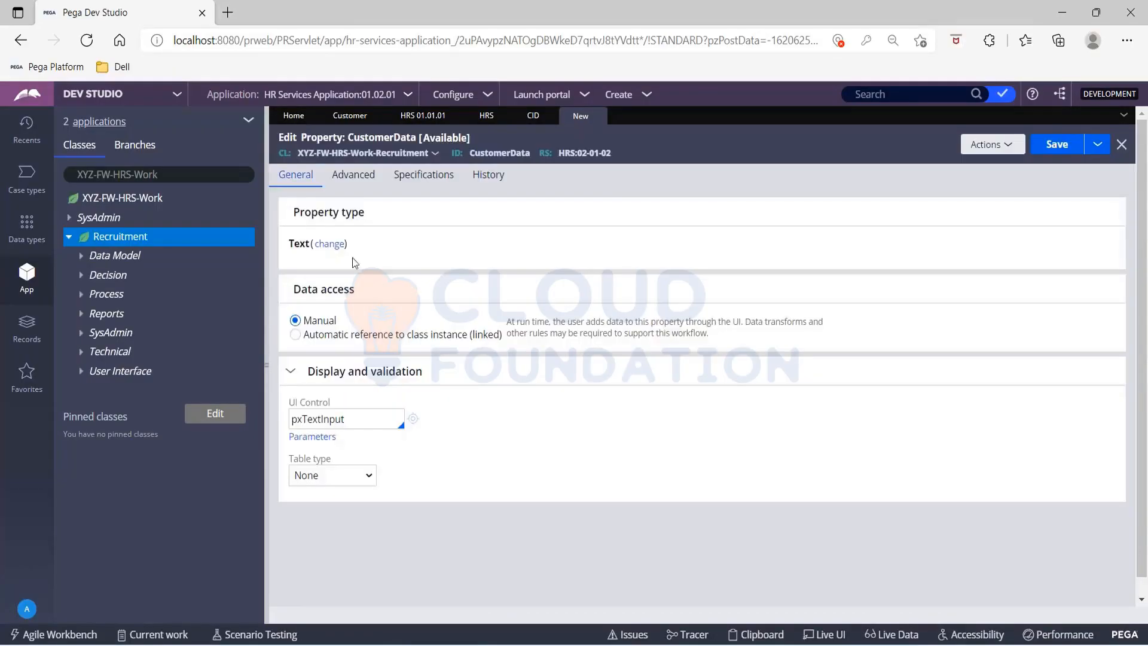
Step: Change the CustomerData property type to Single Page with the page definition XYZ-FW-HRS-Data-Customer, and save the property
left_click(330, 245)
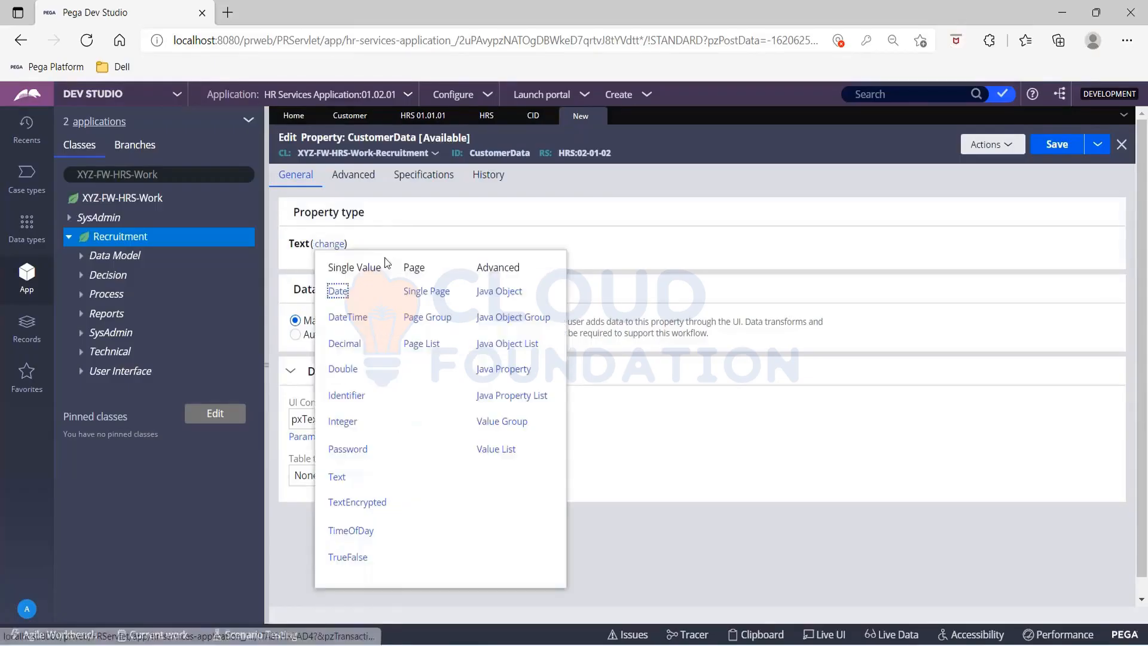
left_click(426, 291)
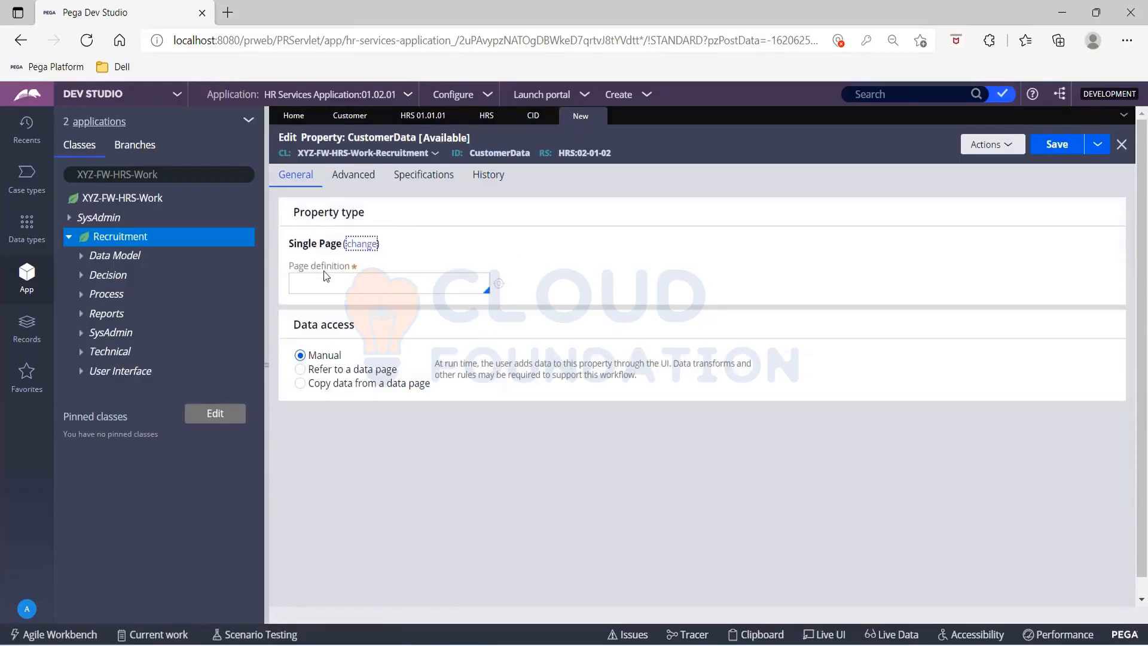
left_click(324, 281)
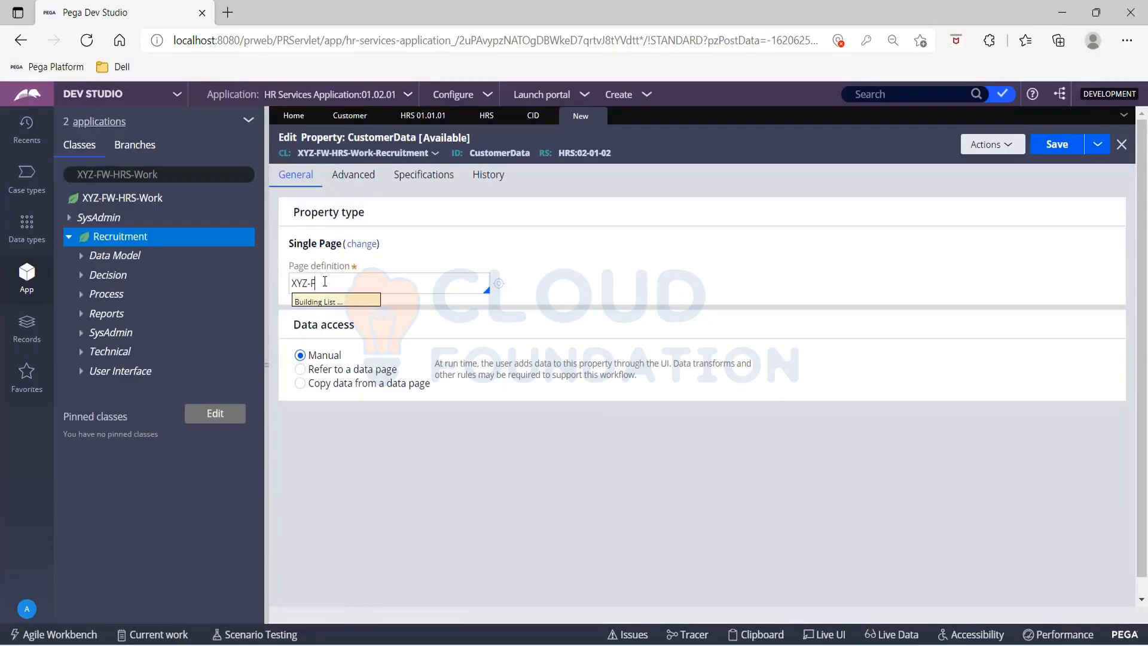
key("Down")
key("Down")
key("Down")
key("Down")
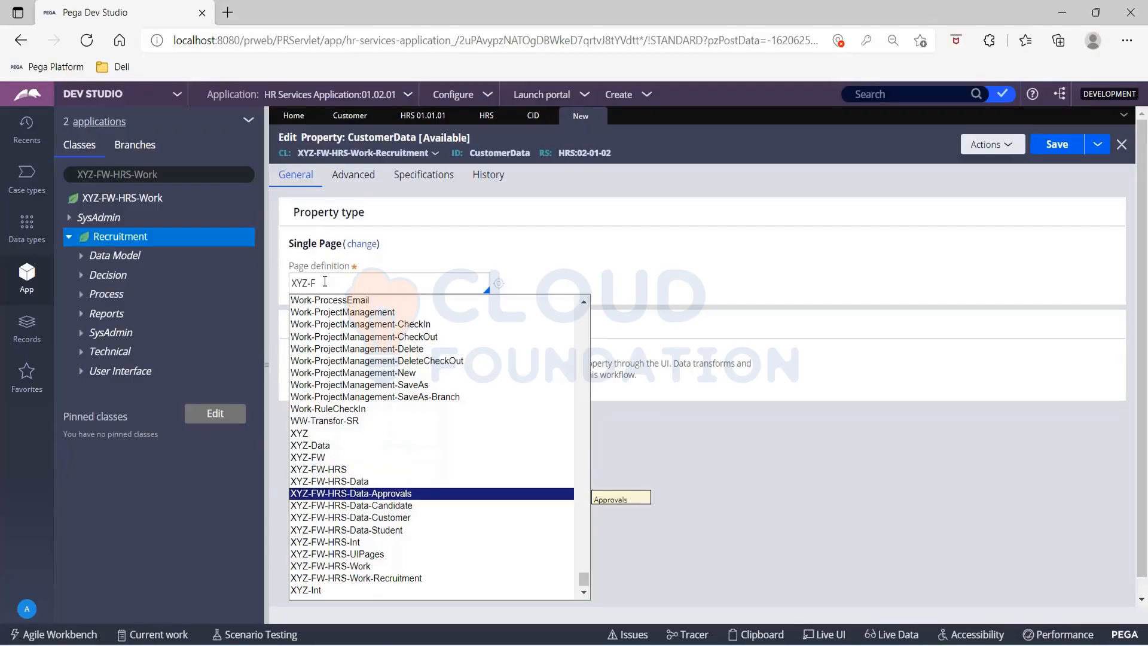
key("Return")
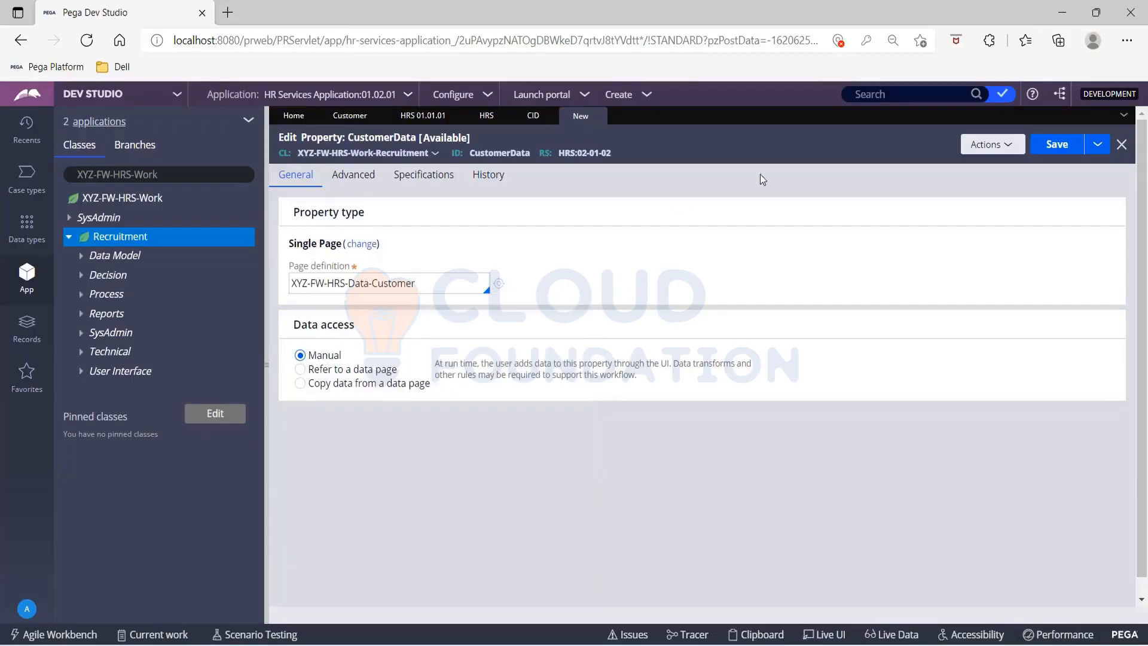
left_click(1057, 145)
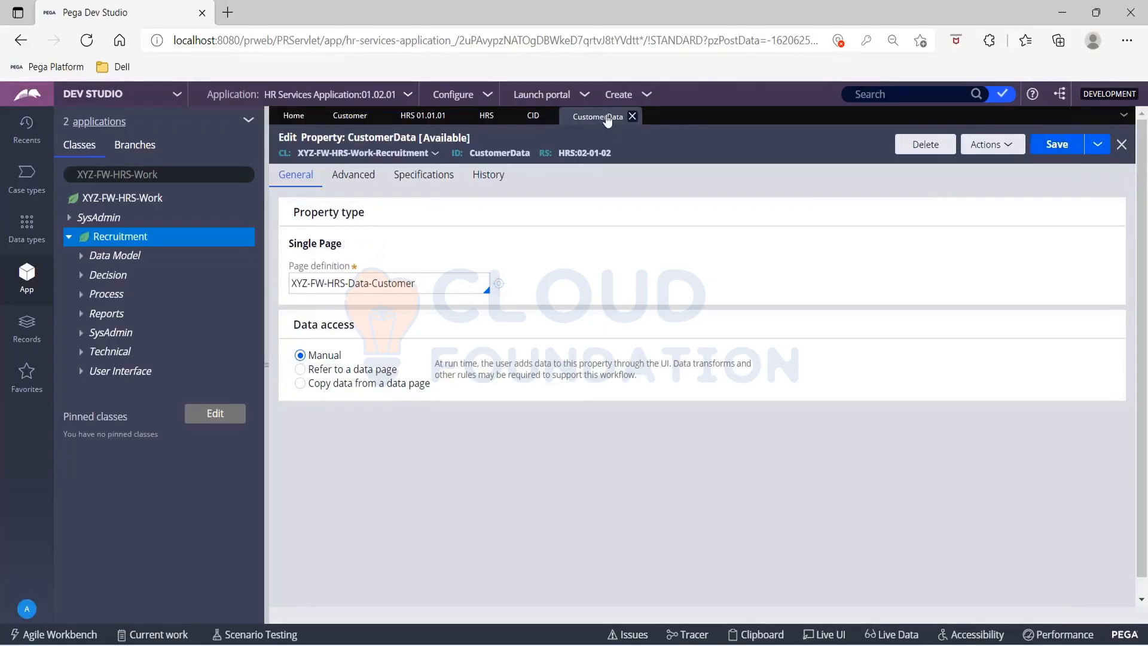
left_click(1053, 145)
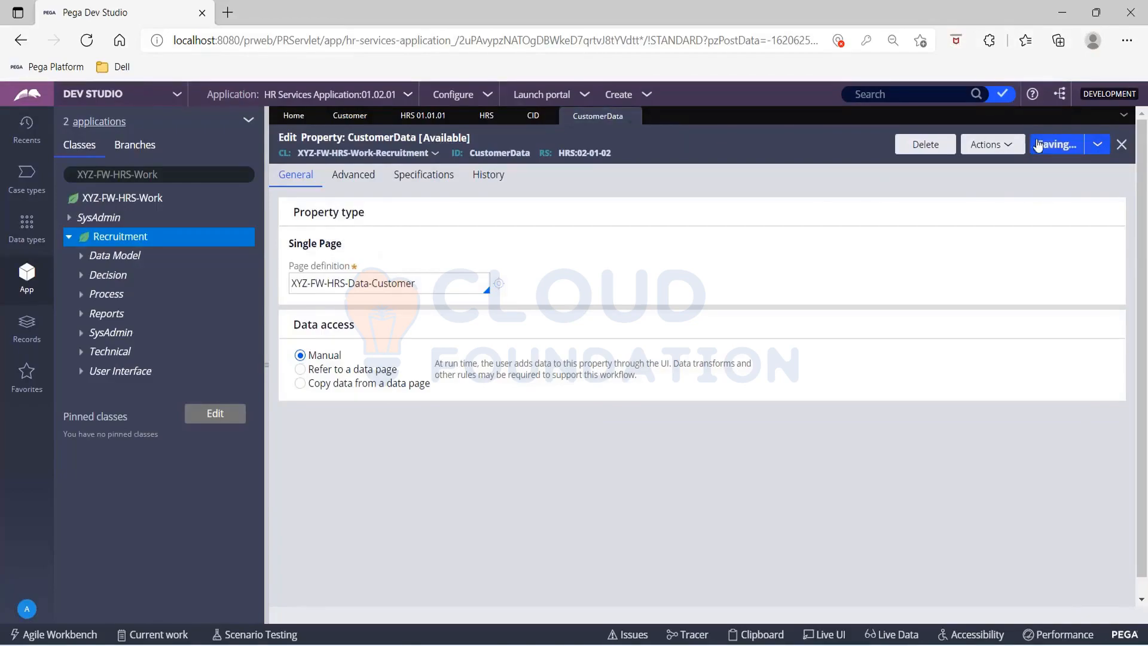
Step: Create and open a technical Activity rule labelled ServiceActivity in the Recruitment class
right_click(133, 242)
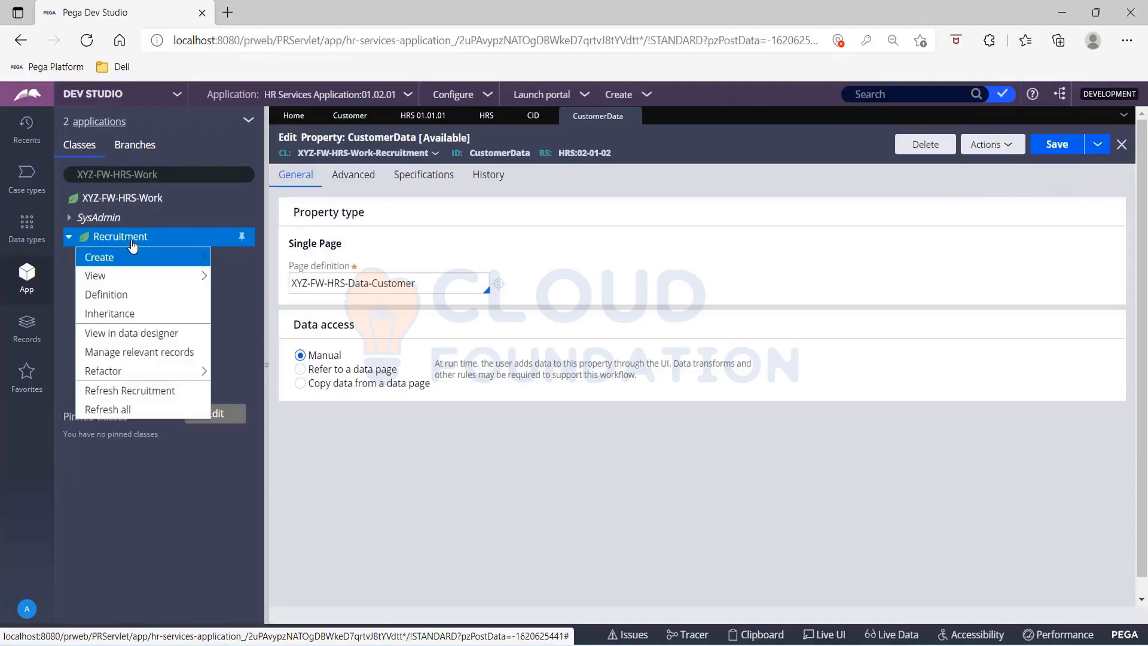
mouse_move(144, 256)
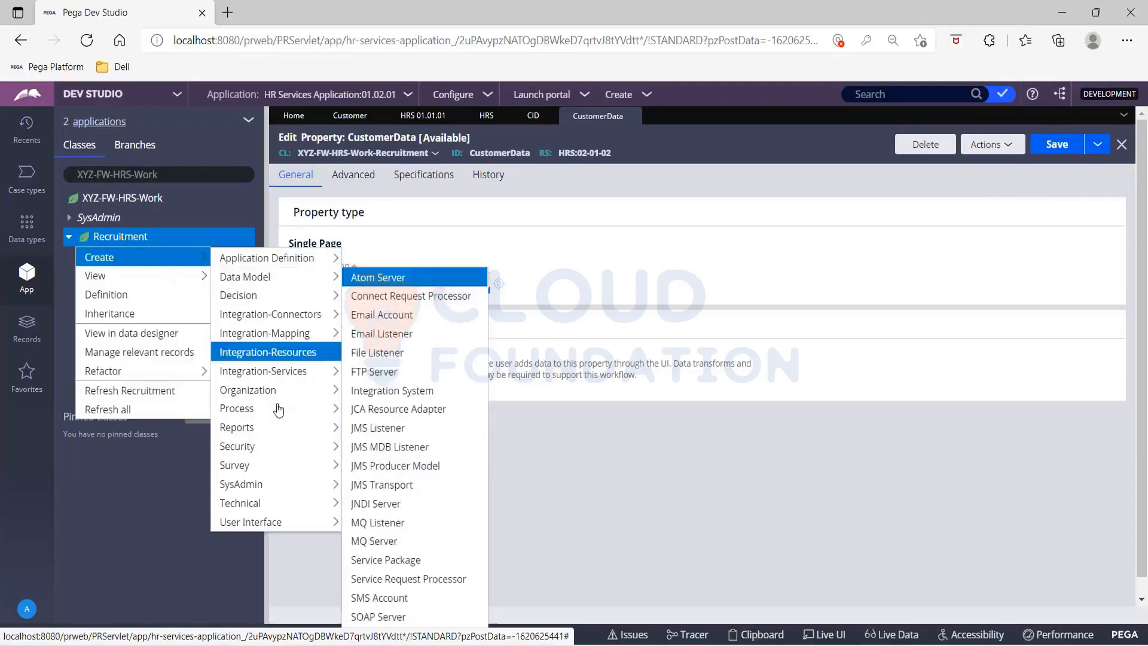
mouse_move(281, 502)
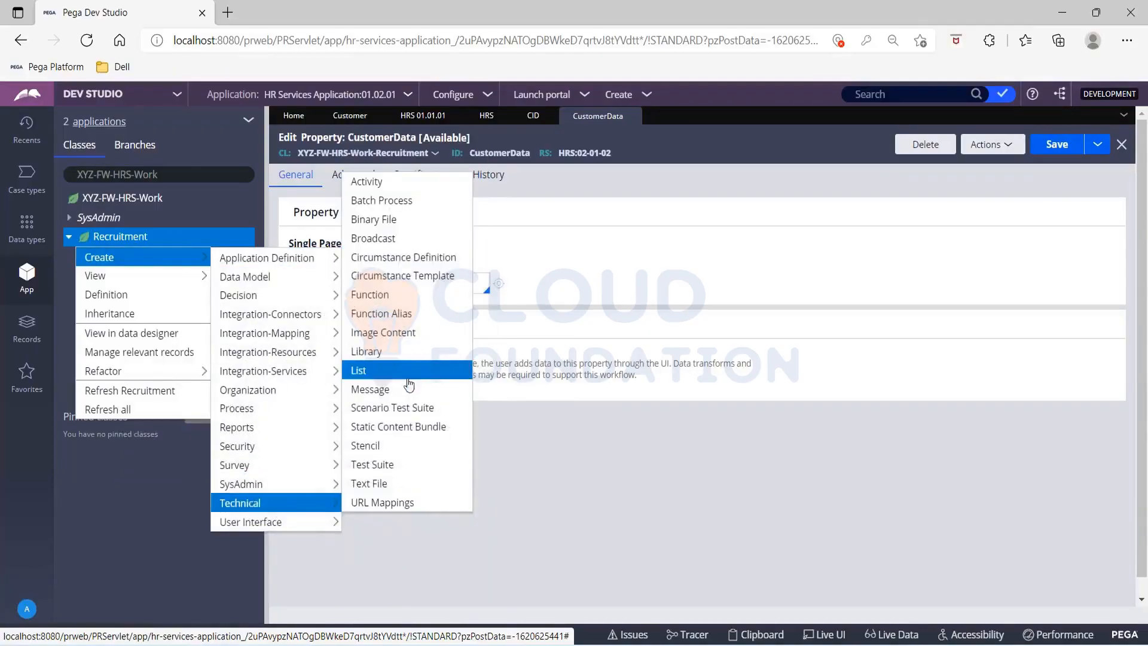
left_click(382, 184)
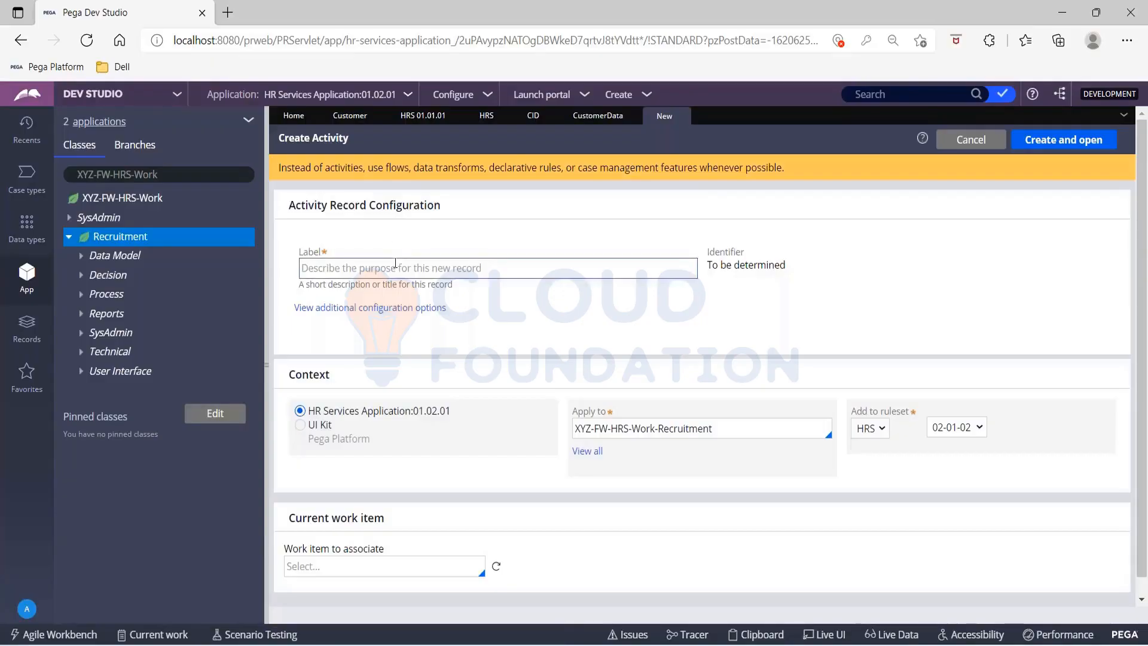
left_click(395, 267)
type("ServiceActivtiy")
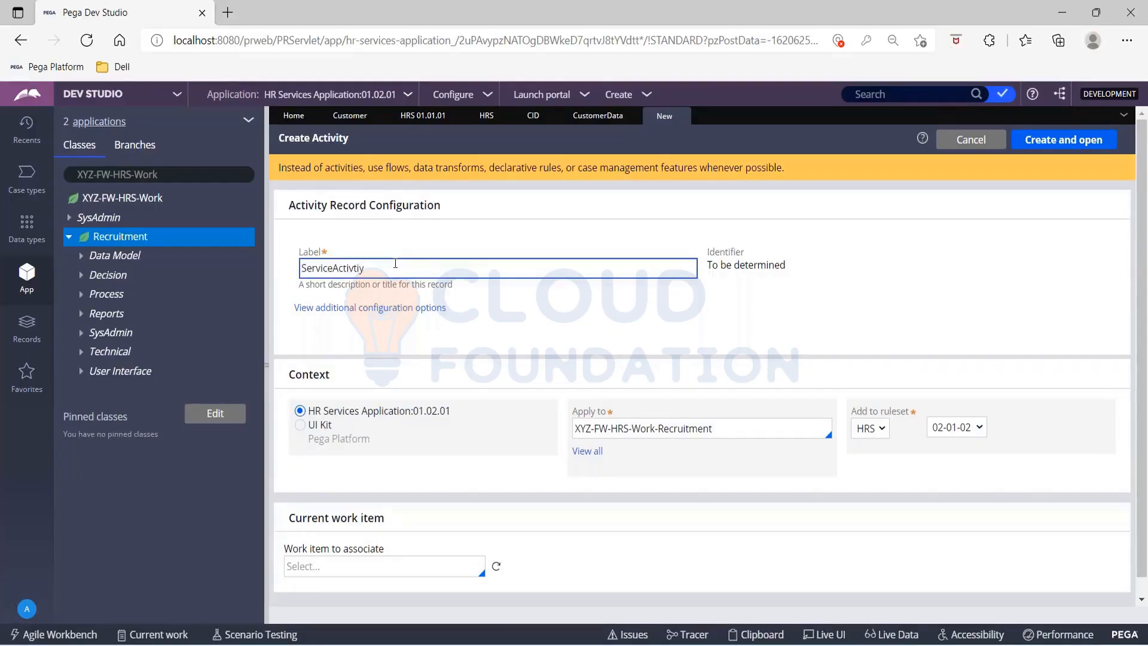
key("BackSpace")
key("BackSpace")
key("BackSpace")
type("ity")
key("Left")
key("Tab")
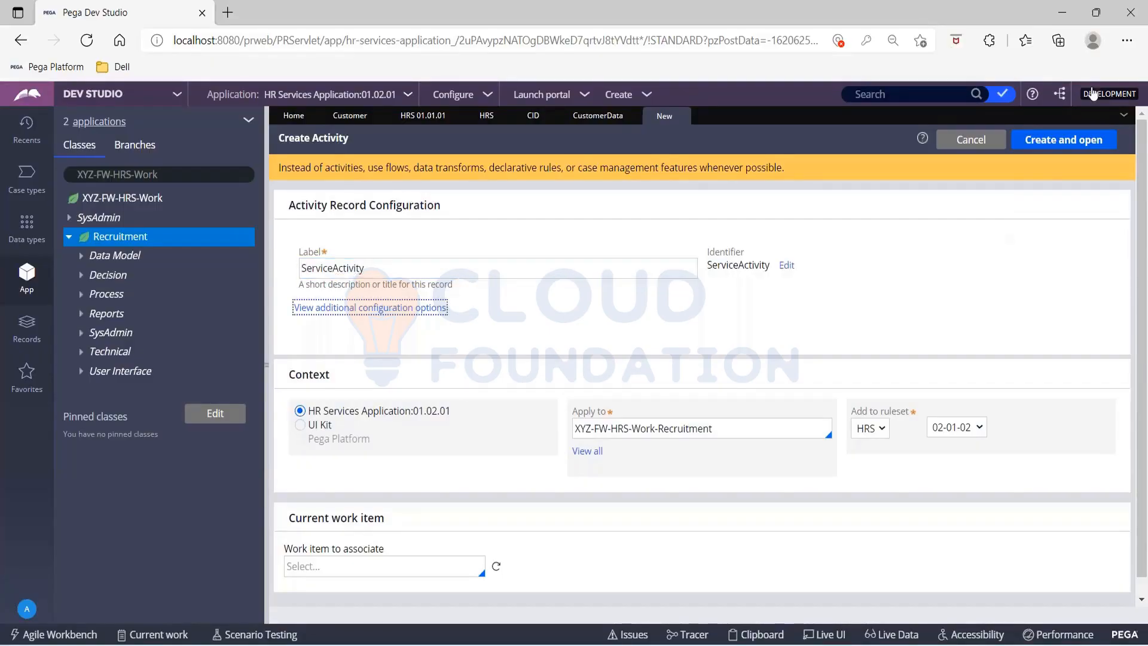
left_click(1077, 143)
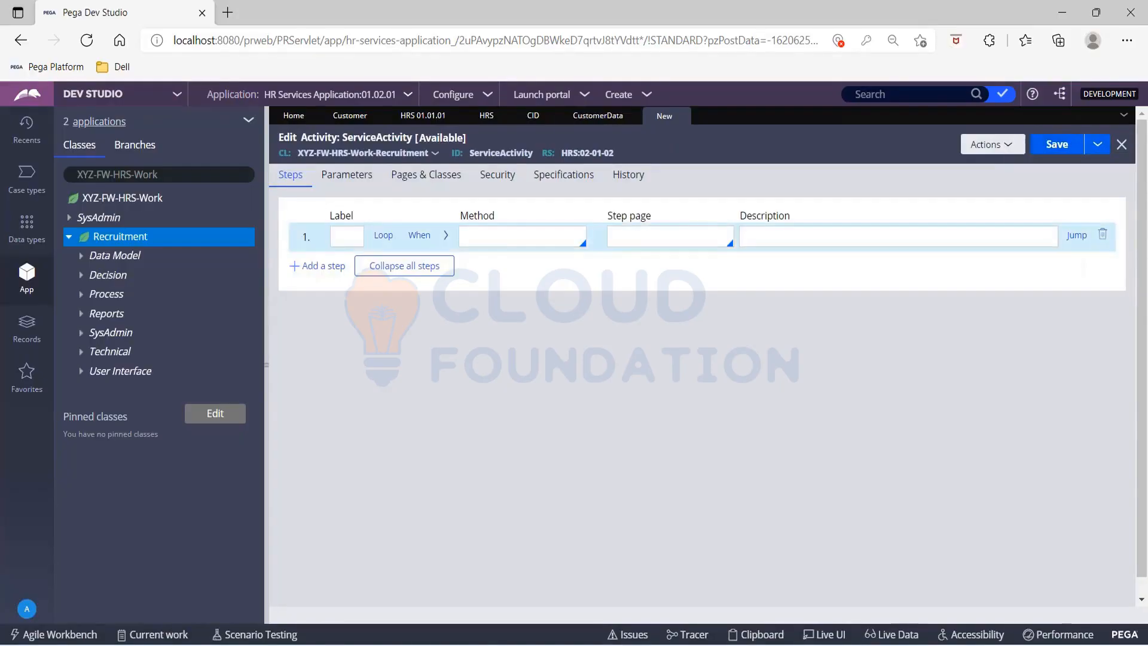
Step: Set the method of the activity's first step to Obj-Open and expand its method parameters
left_click(598, 115)
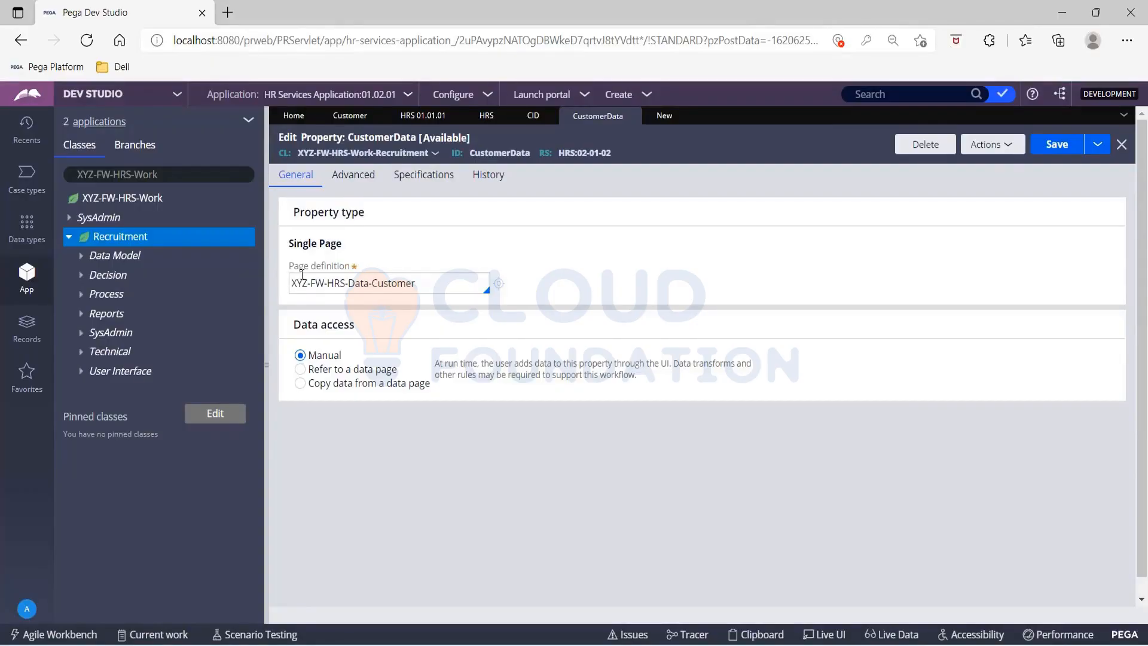
left_click(650, 121)
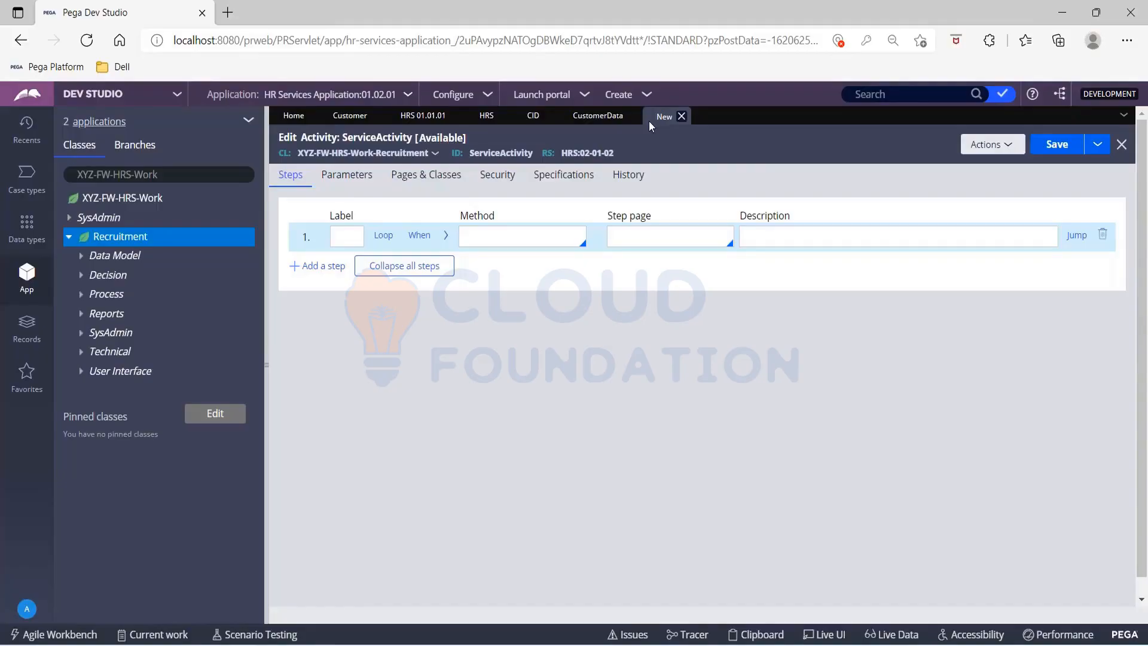
left_click(506, 232)
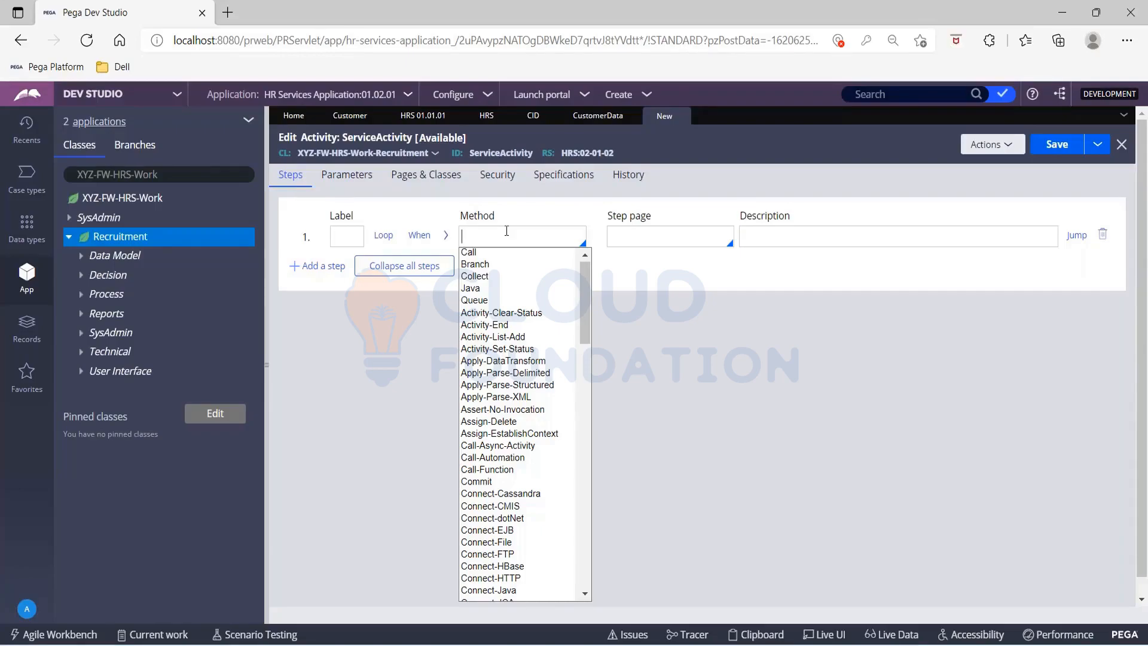
type("Obj-")
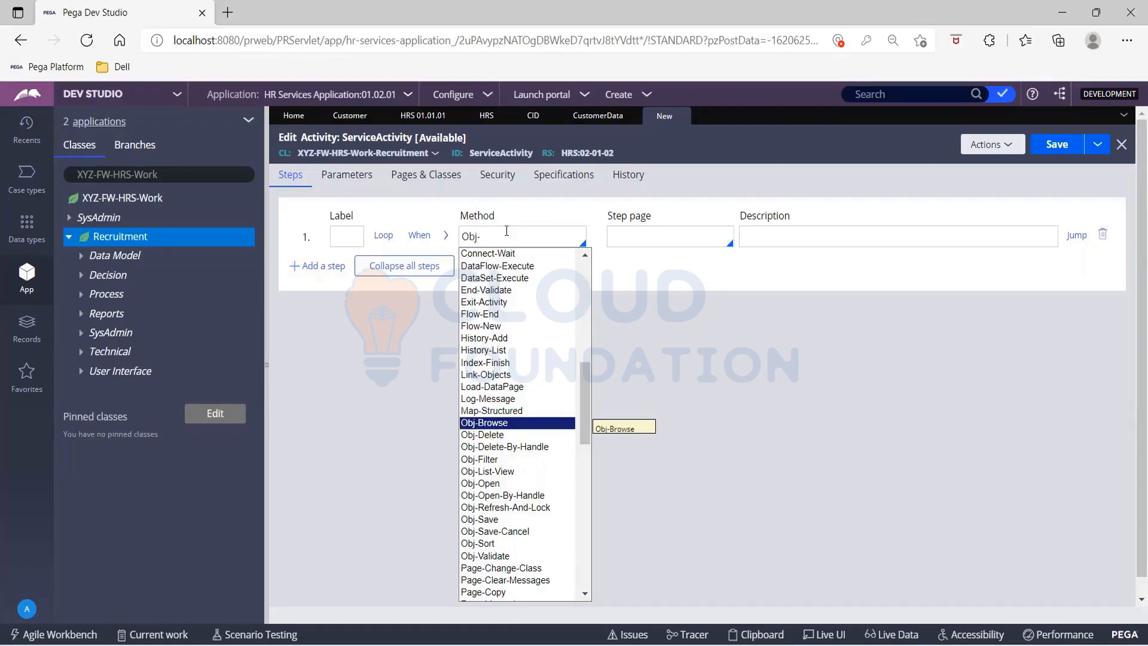
key("Down")
key("Down")
key("Down")
key("Down")
key("Down")
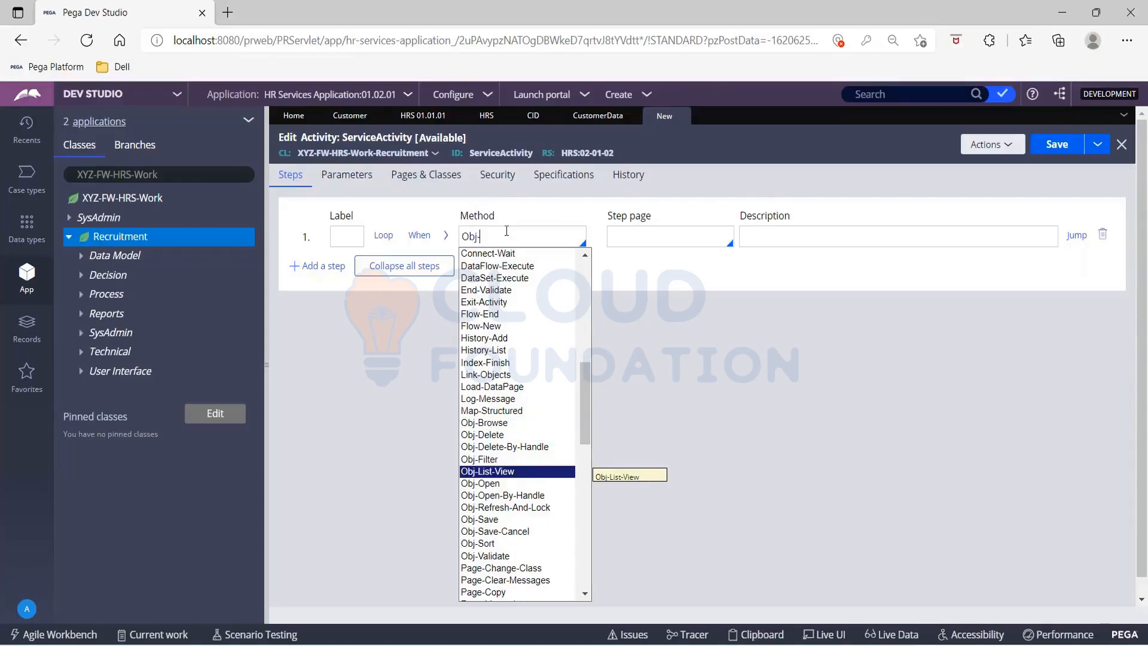
key("Return")
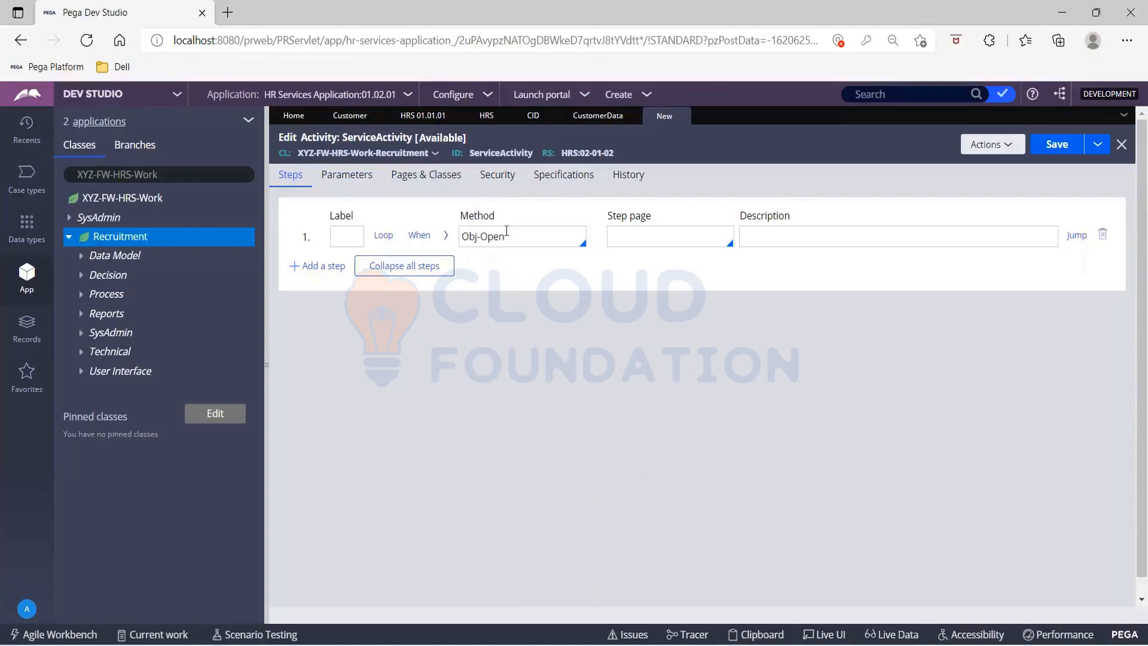
left_click(447, 238)
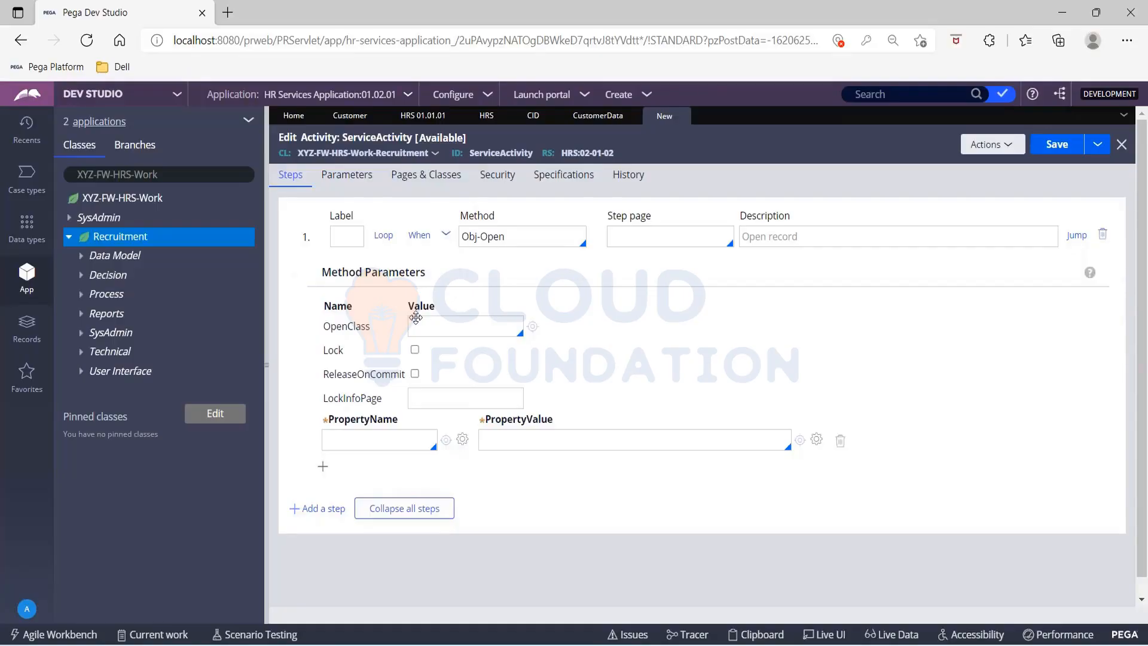
Step: Compare the properties offered for the PropertyName parameter with the CustomerData property's page definition and the Customer data type's fields
left_click(337, 438)
type(".")
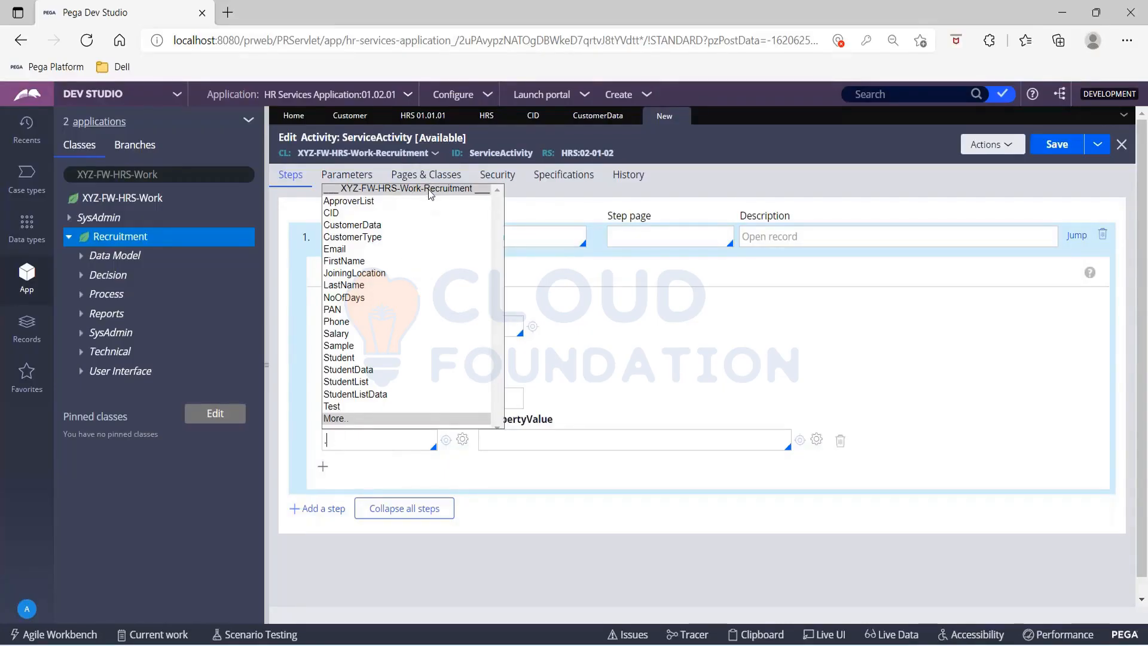
left_click(598, 117)
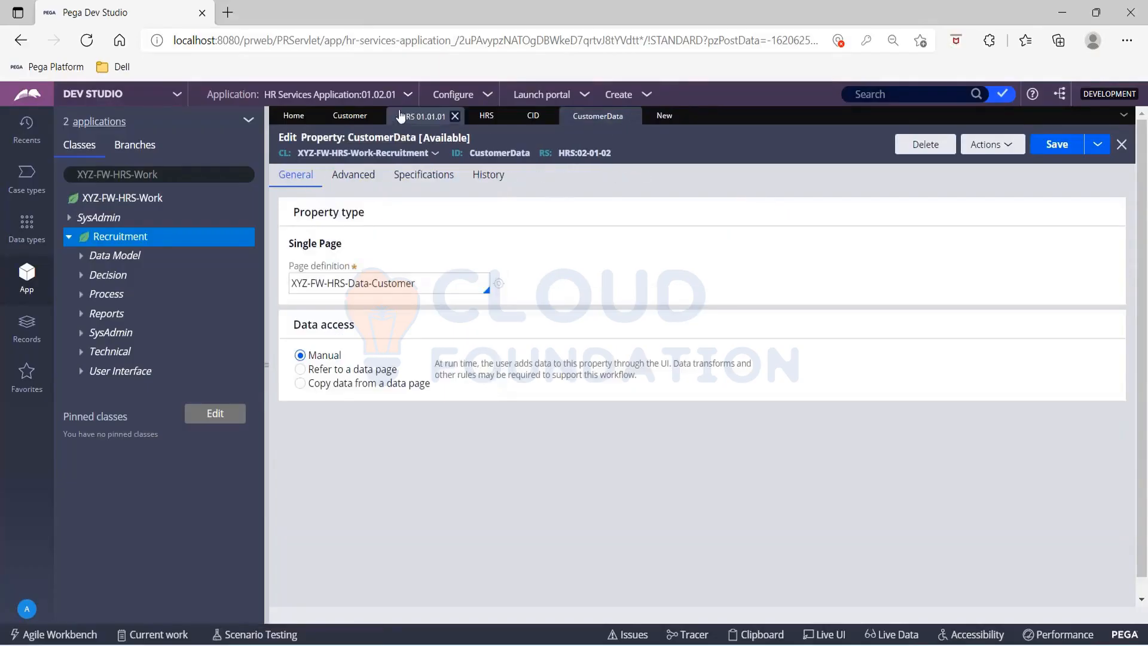
left_click(347, 118)
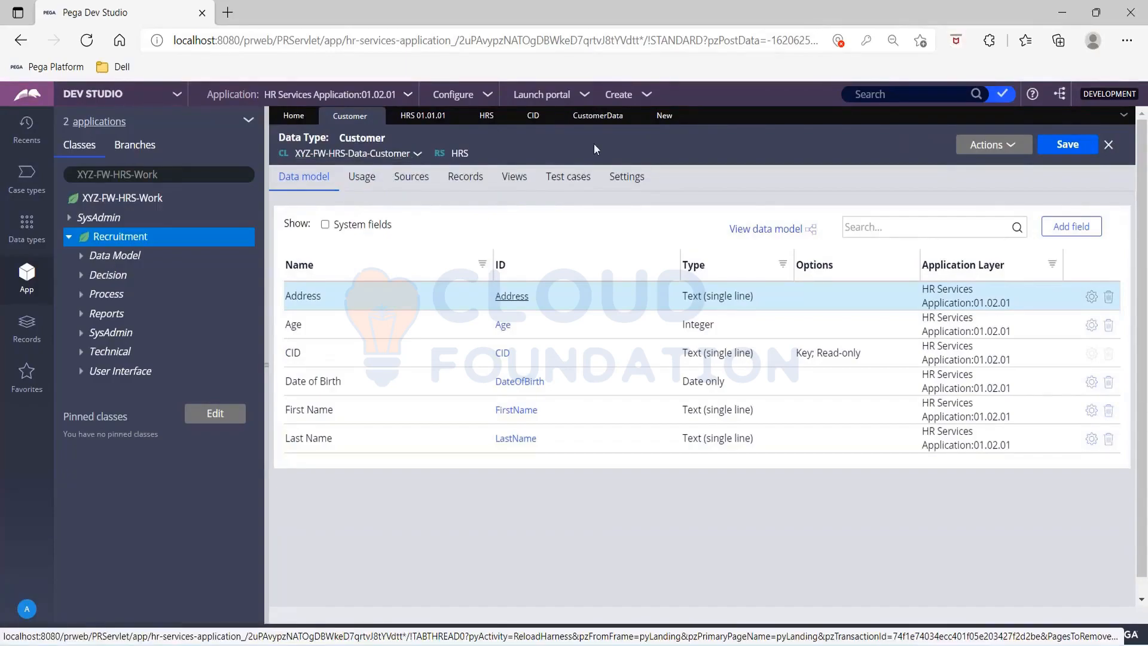
left_click(661, 119)
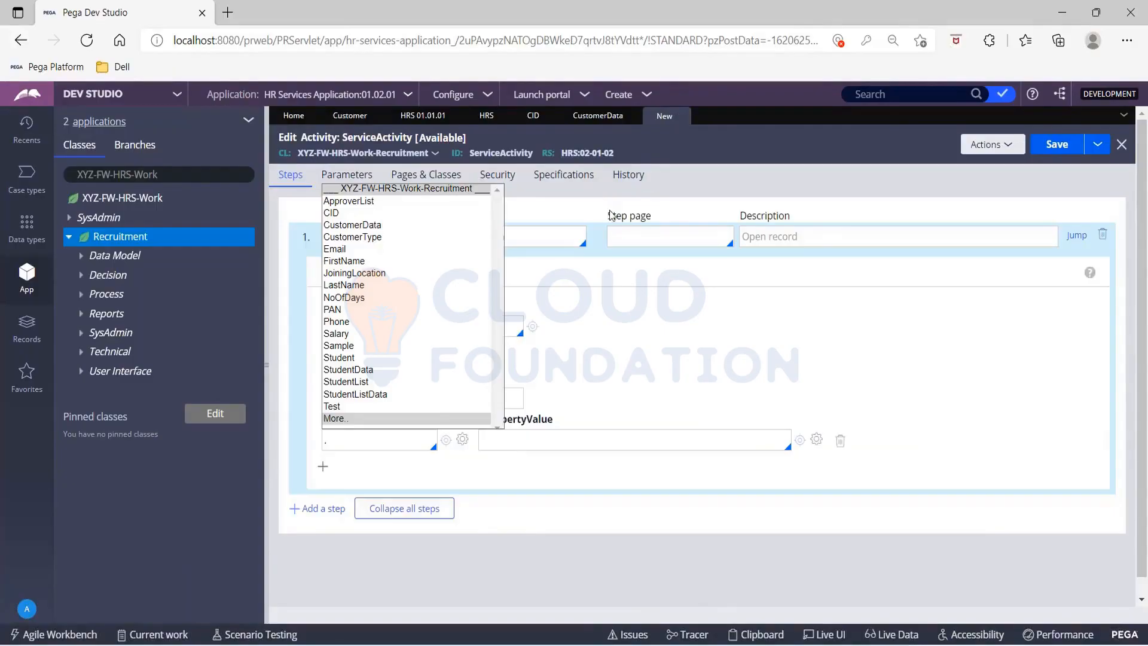
left_click(613, 265)
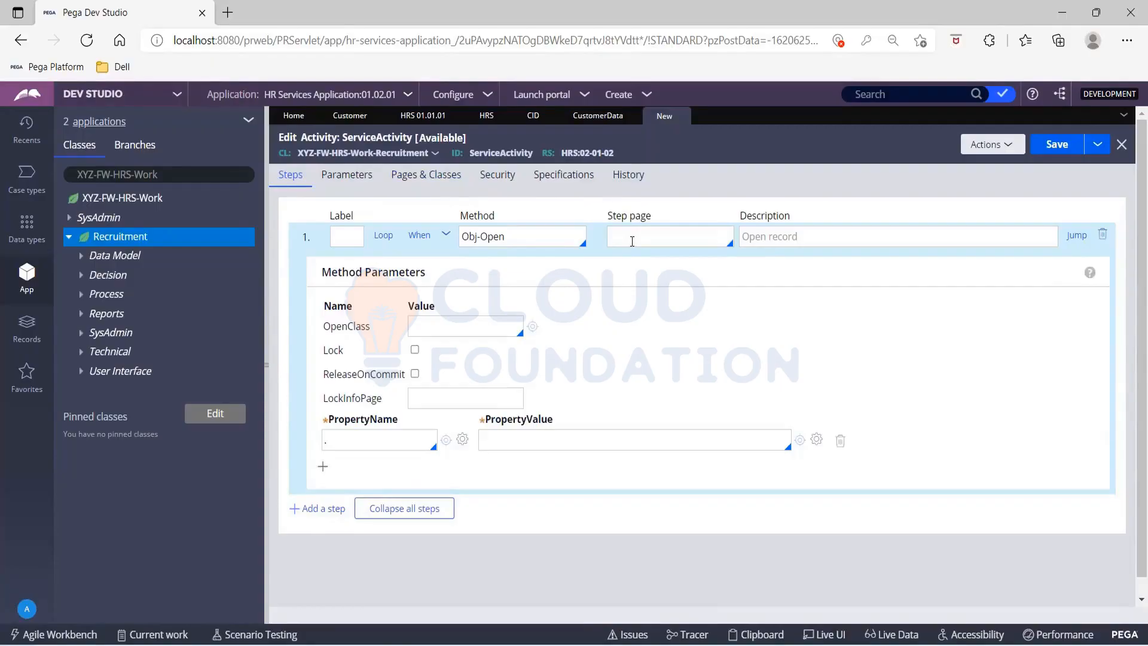
Step: Define a page named MyPage of class XYZ-FW-HRS-Data-Customer in the activity's pages and classes
left_click(428, 184)
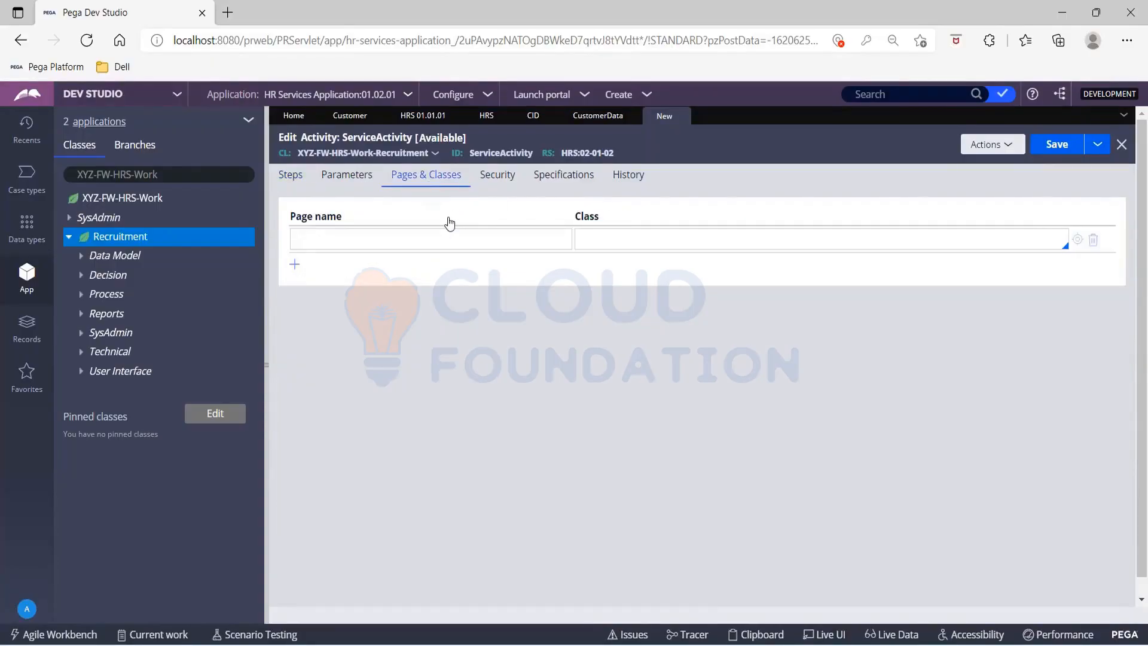
left_click(444, 241)
type("M")
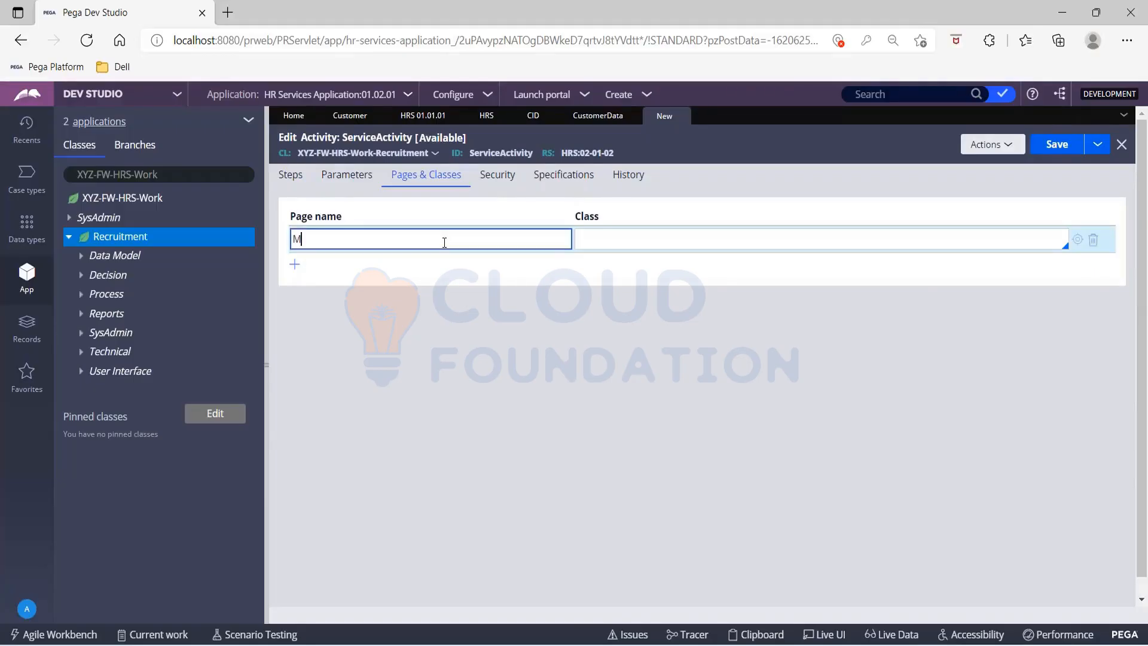
type("yPage")
left_click(607, 239)
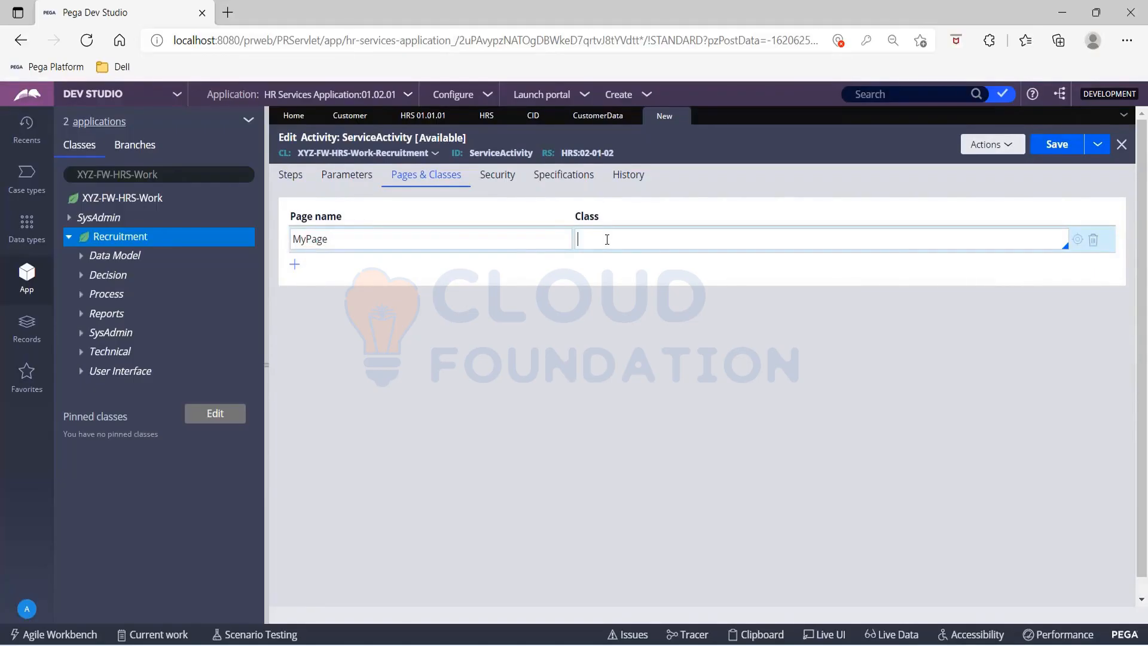
type("xyz-")
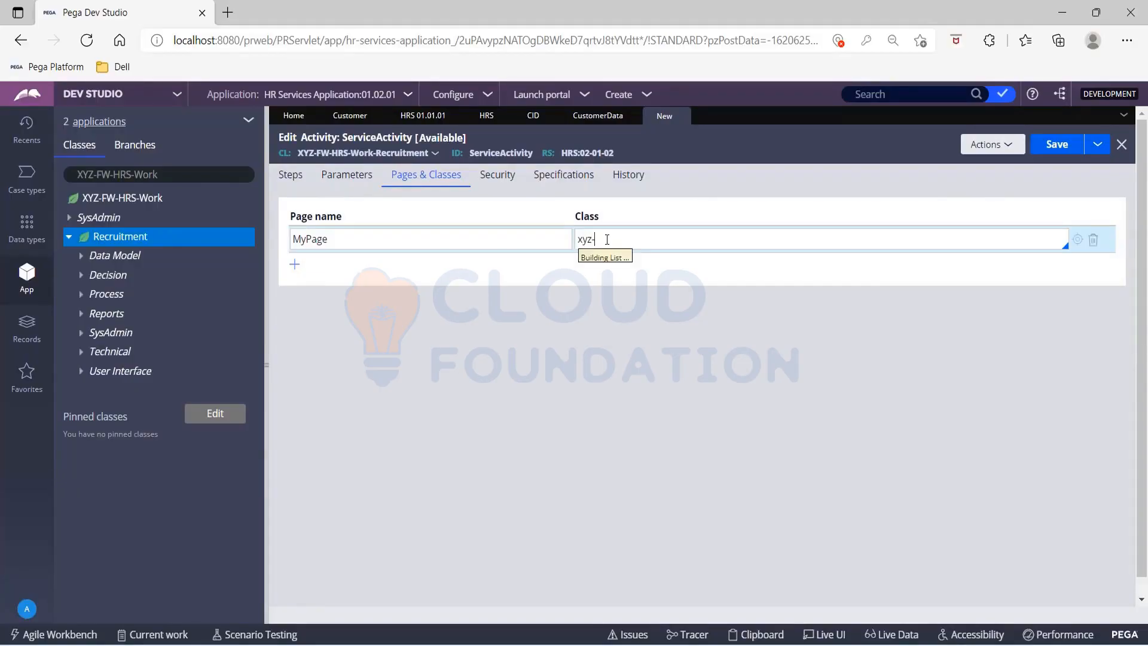
key("Down")
key("Down")
key("Down")
key("Down")
key("Down")
key("Return")
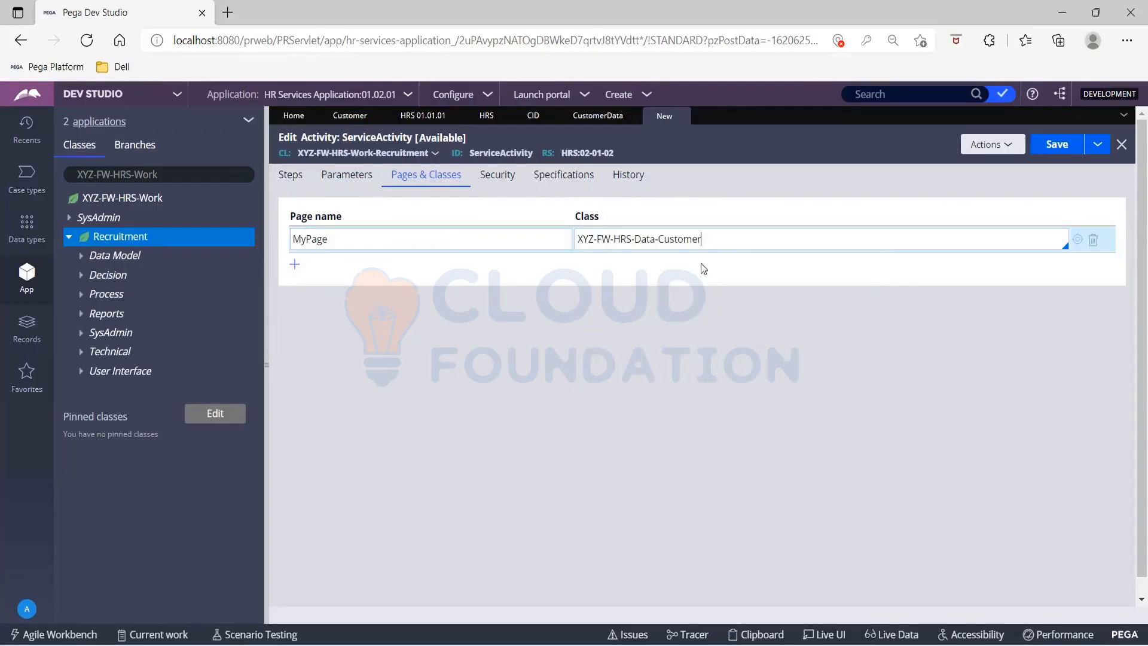
Step: Set the step page of the Obj-Open step to MyPage and try to save the activity
left_click(290, 182)
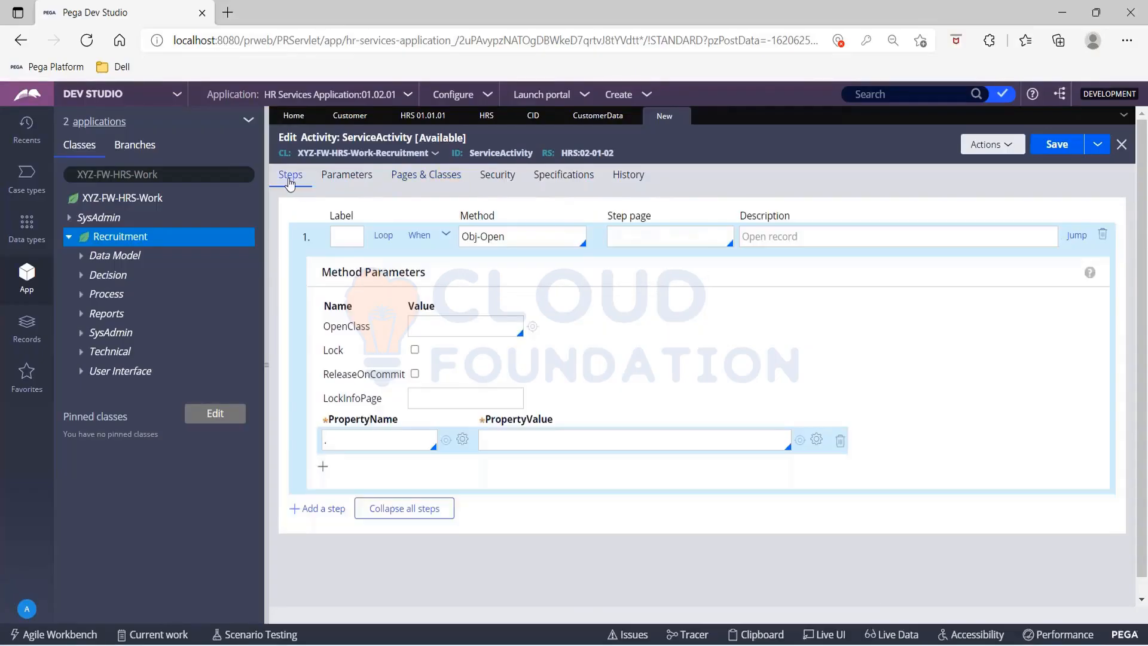
left_click(683, 237)
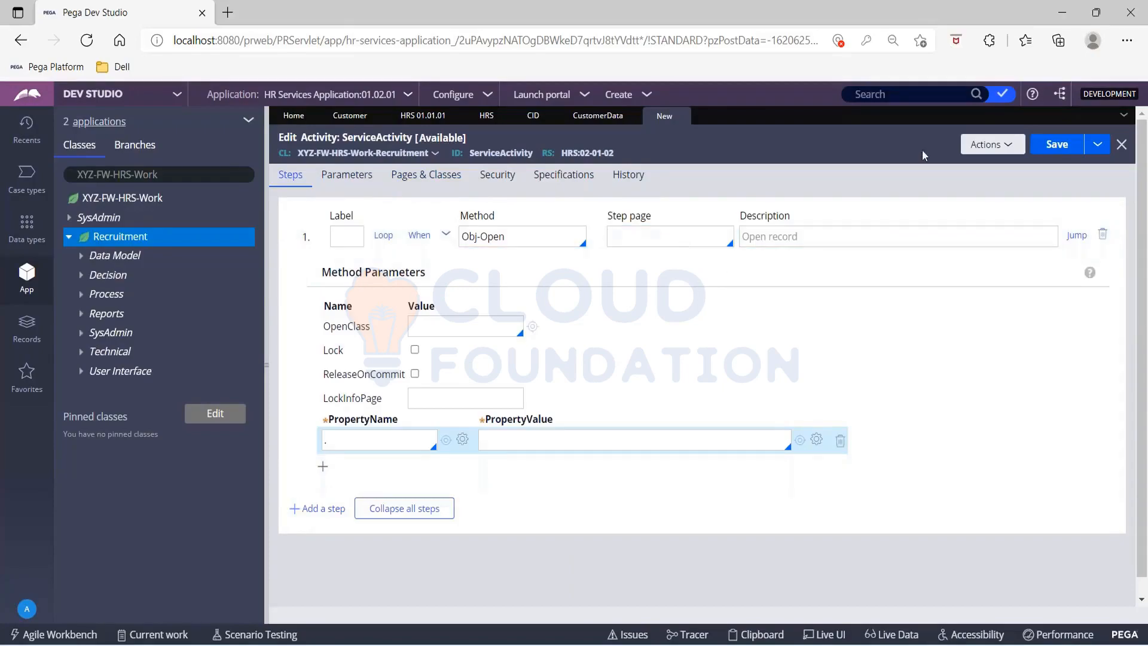
left_click(1056, 145)
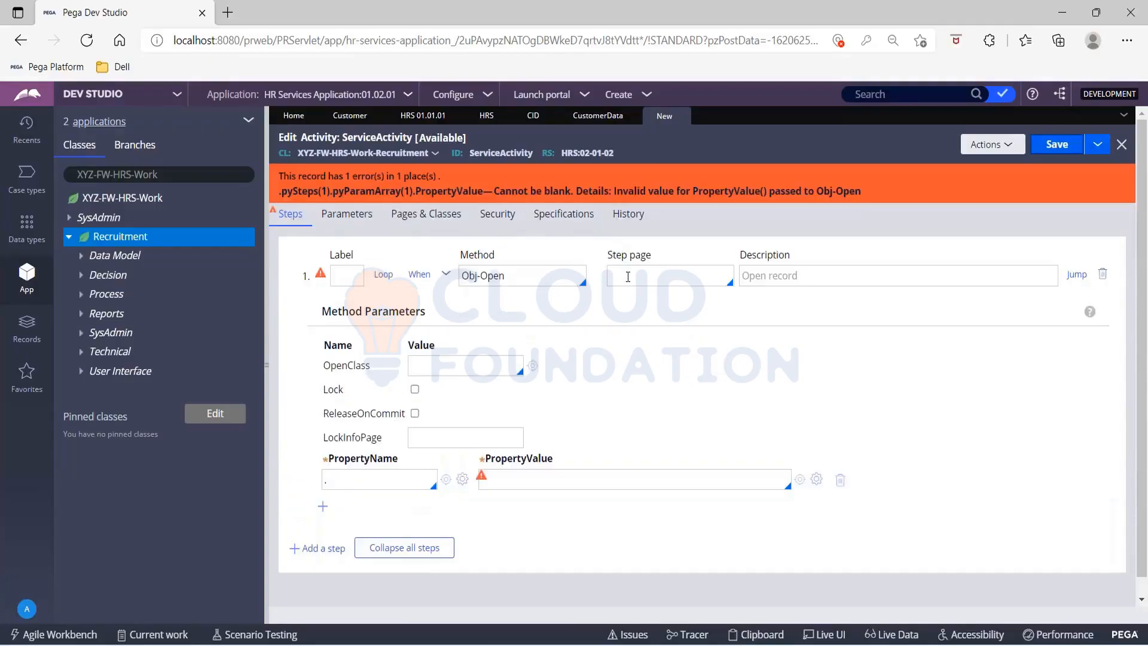
left_click(627, 276)
key("Down")
key("Down")
key("Down")
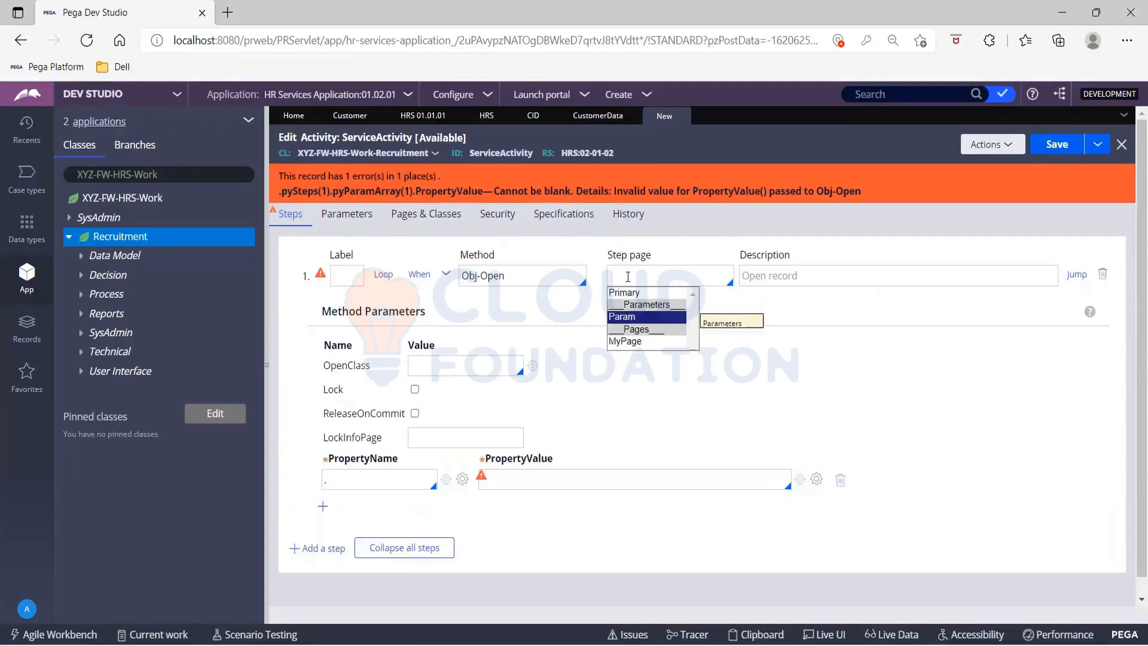
key("Return")
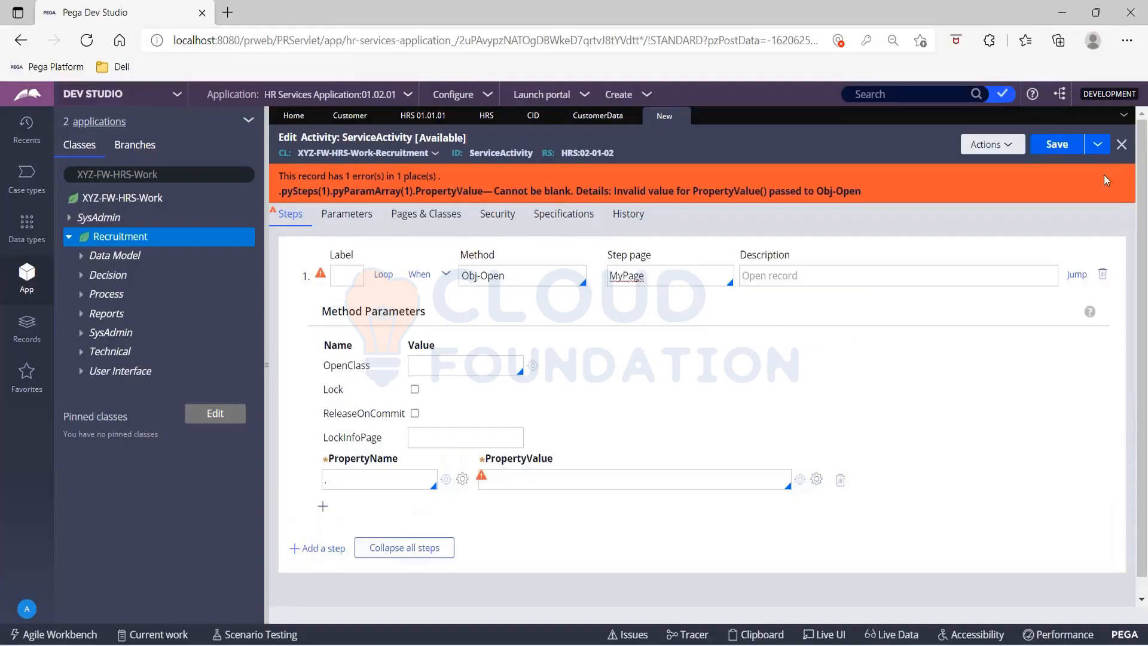
left_click(1055, 144)
Step: Set the Obj-Open step's PropertyName to .CID and its PropertyValue to Primary.CID
key("Down")
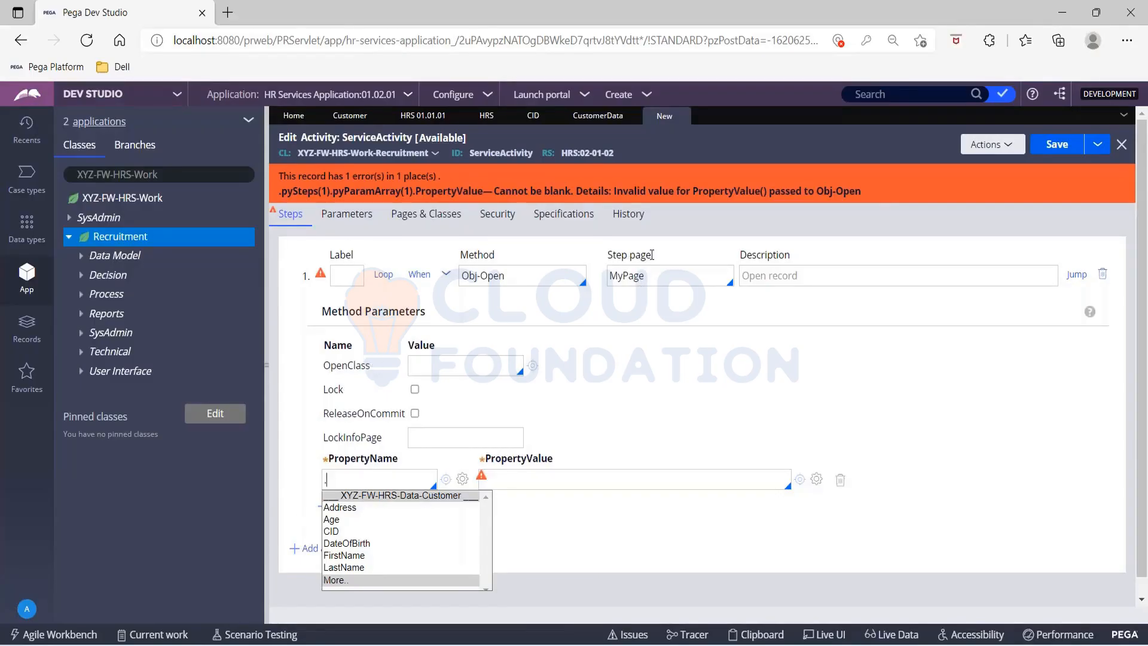
left_click(332, 531)
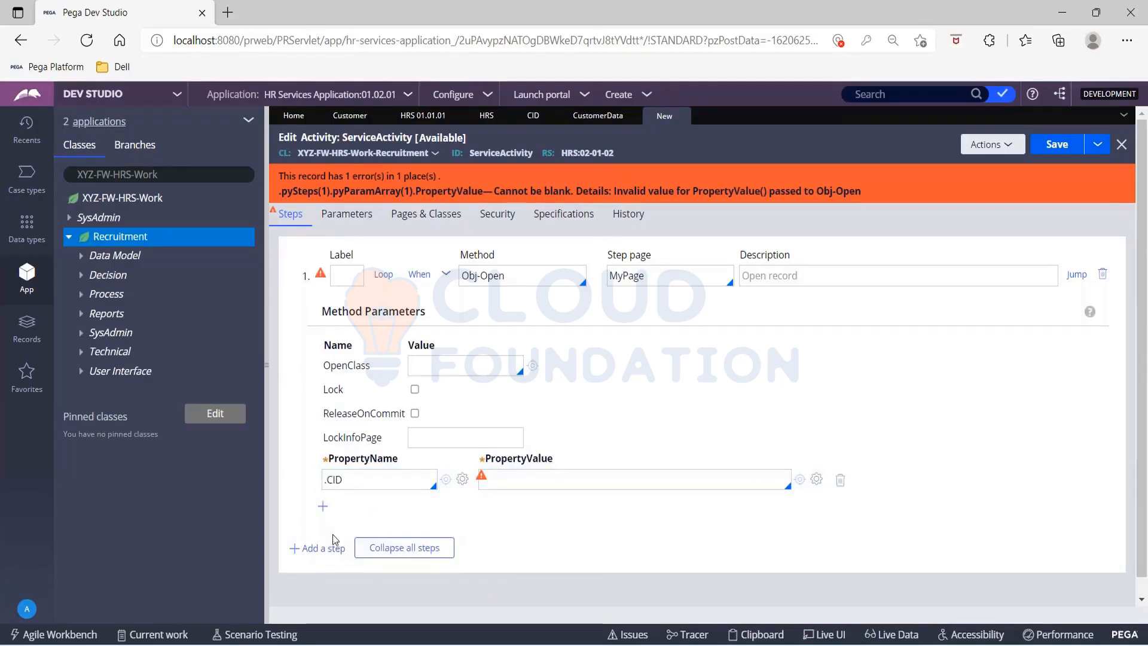
left_click(508, 482)
left_click(507, 481)
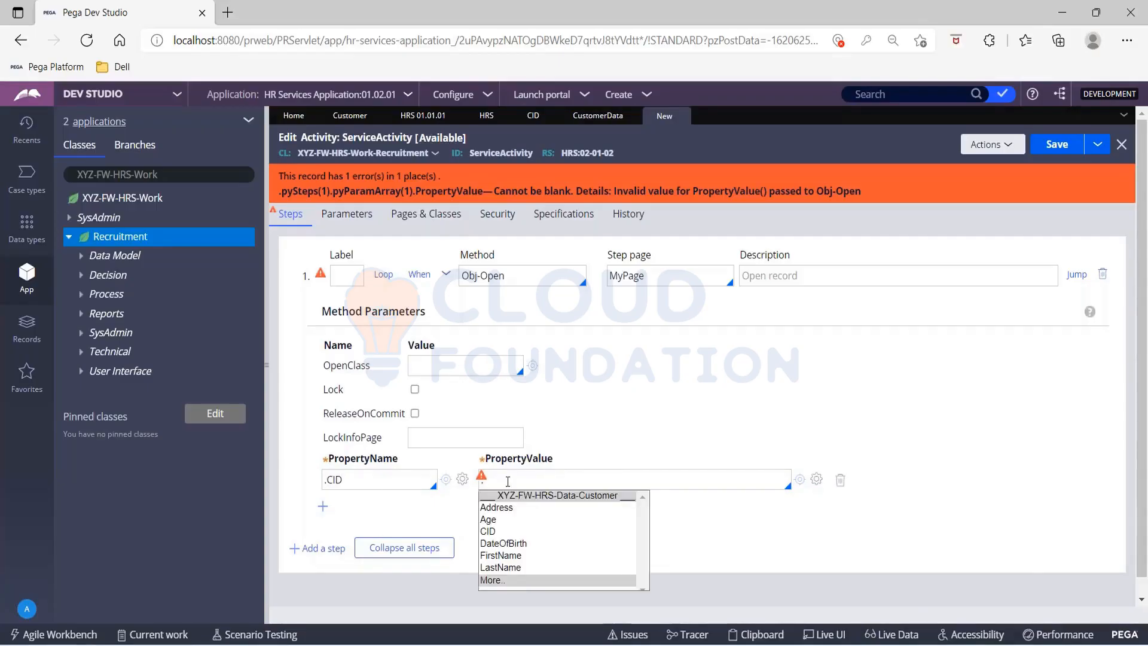
key("BackSpace")
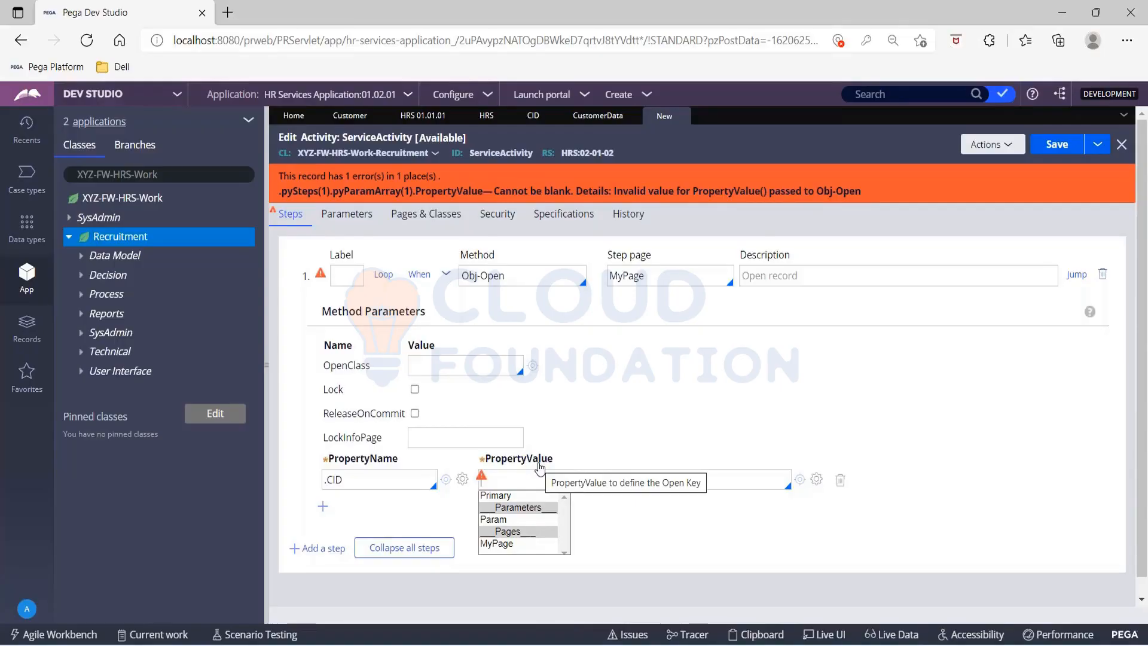
left_click(513, 495)
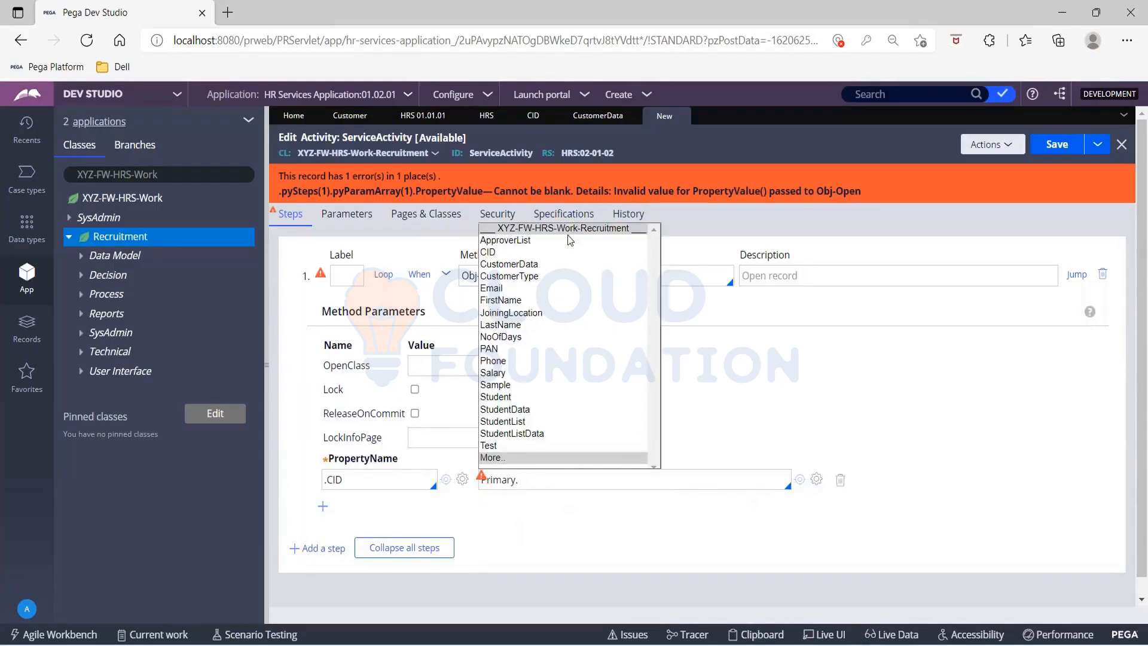
left_click(562, 251)
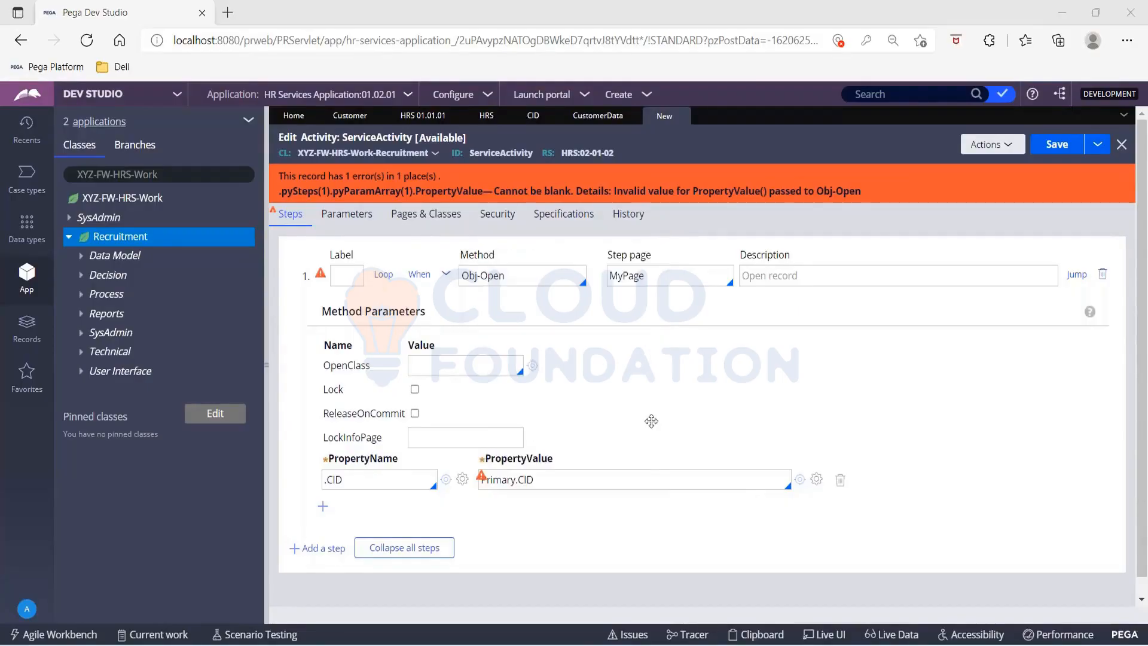
Step: Check the .CID and Primary.CID parameter pair and save the ServiceActivity activity
left_click_drag(537, 479, 477, 483)
left_click(477, 483)
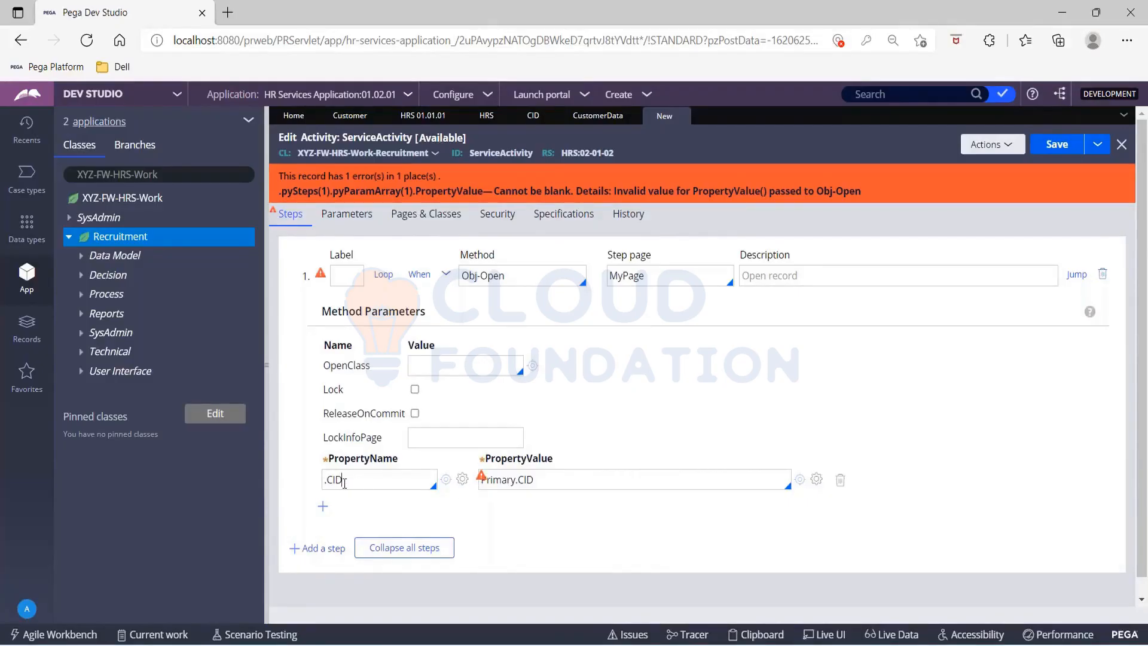
left_click_drag(345, 481, 324, 481)
left_click(635, 363)
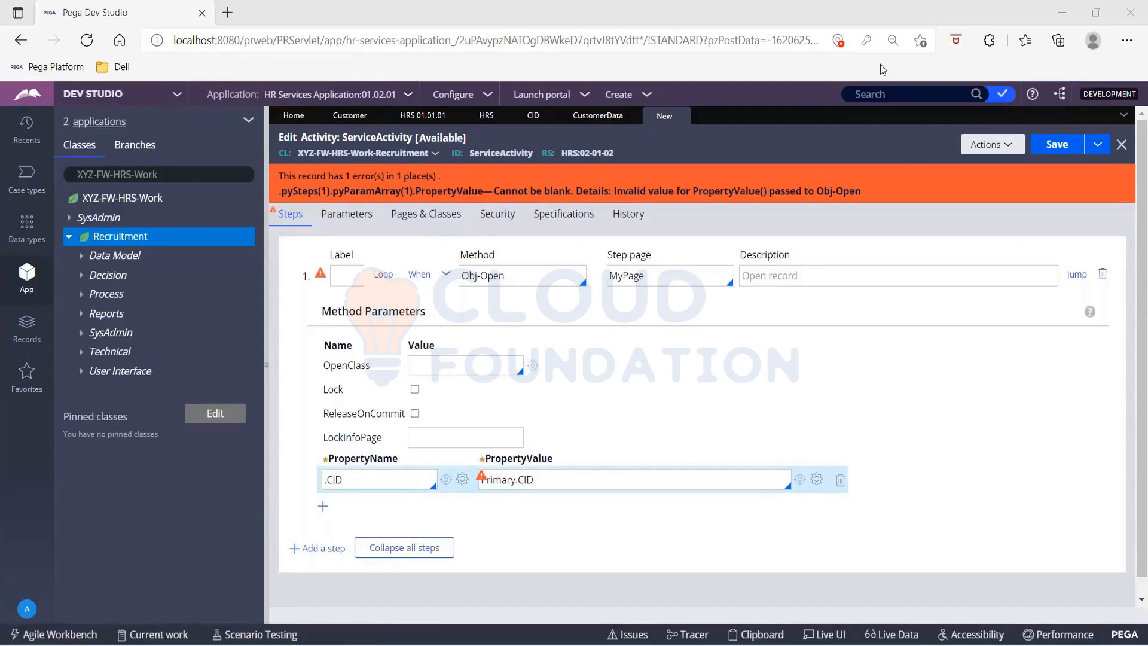
left_click(1053, 146)
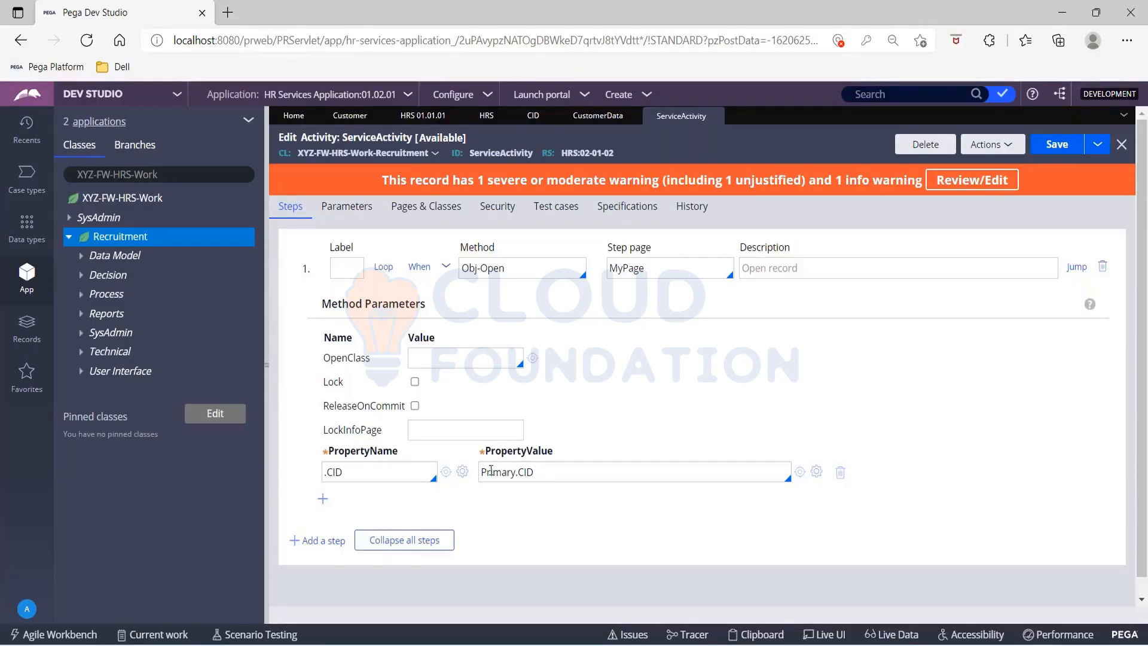
Step: Clear the PropertyValue of the Obj-Open step and enter Primary.CID again
double_click(538, 471)
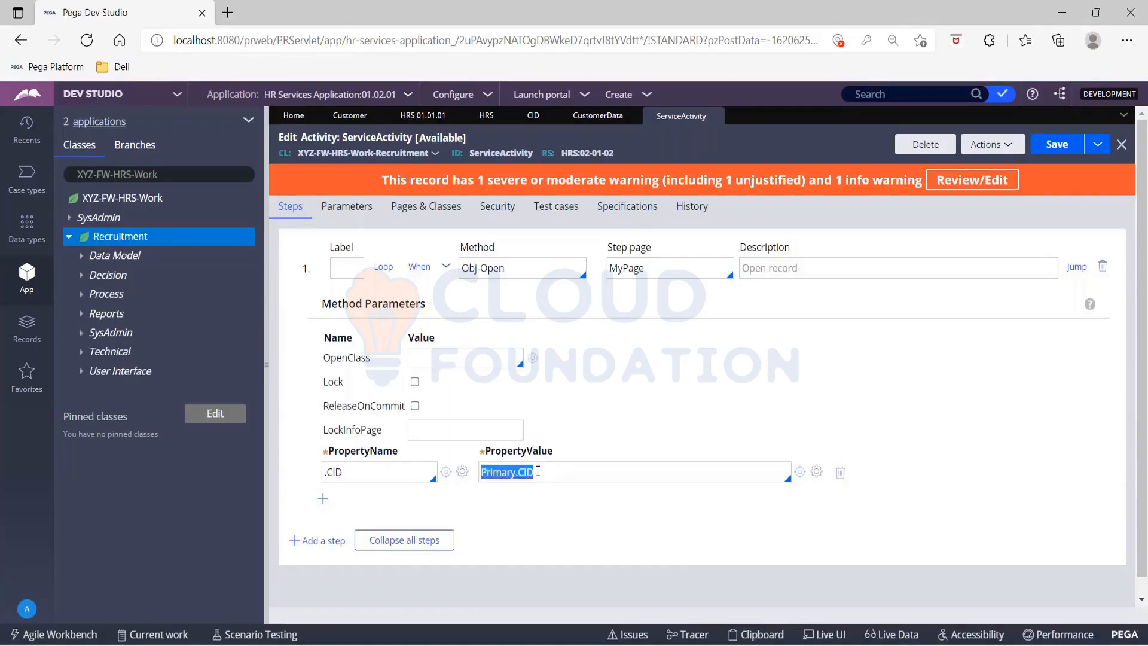
key("BackSpace")
type(".")
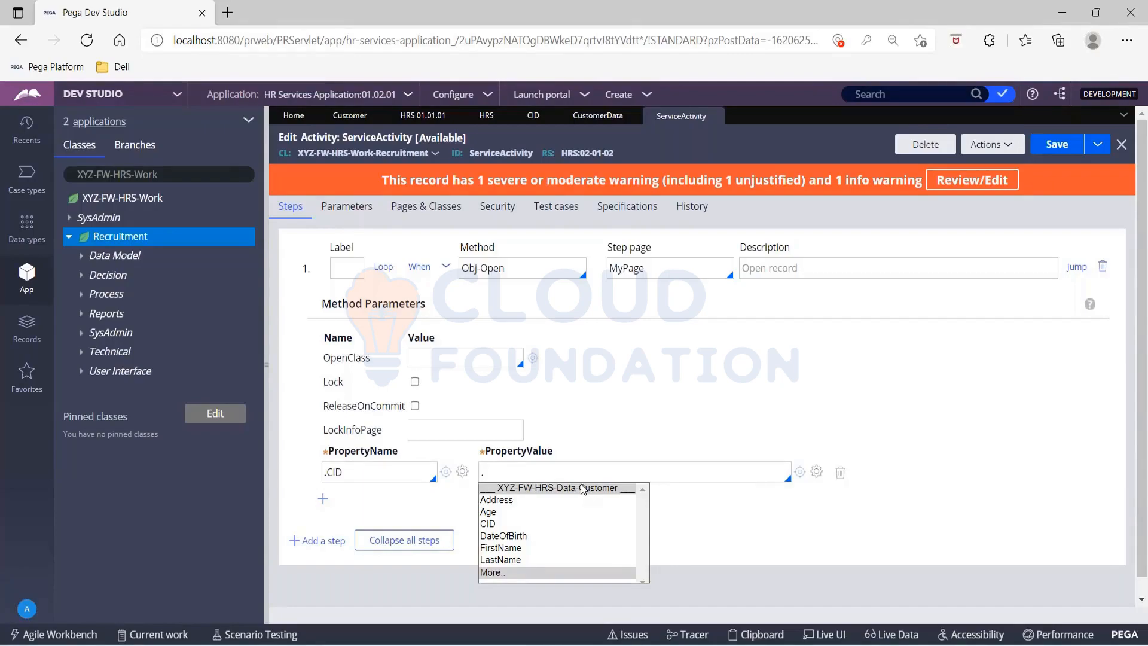
key("BackSpace")
type("Primary.")
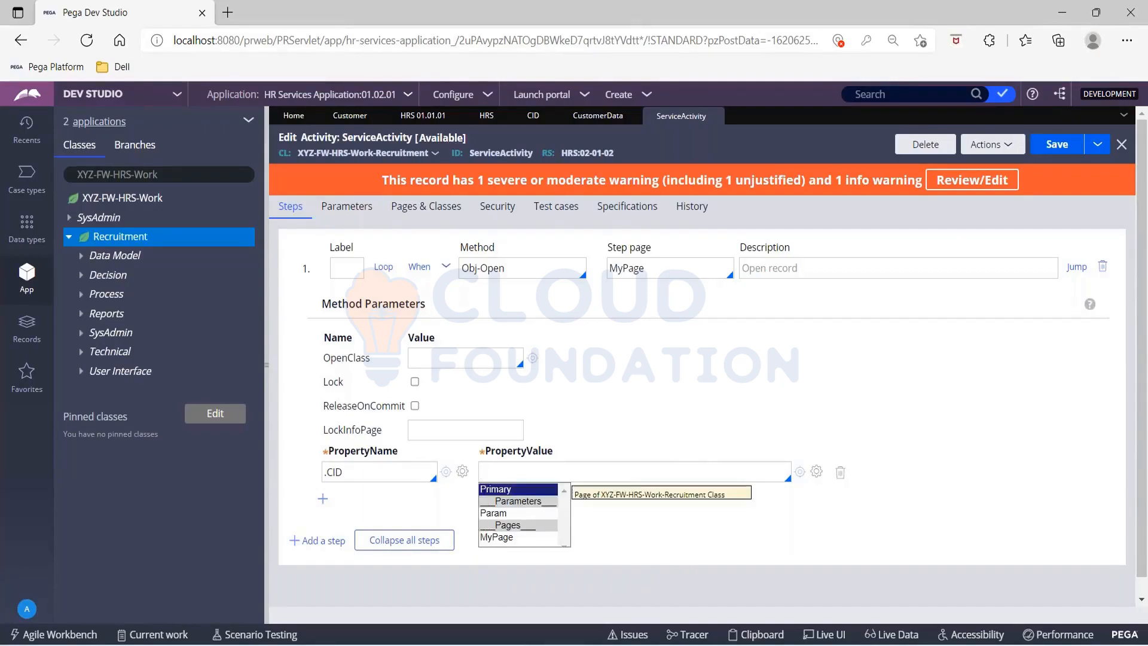
key("Down")
key("Down")
key("Return")
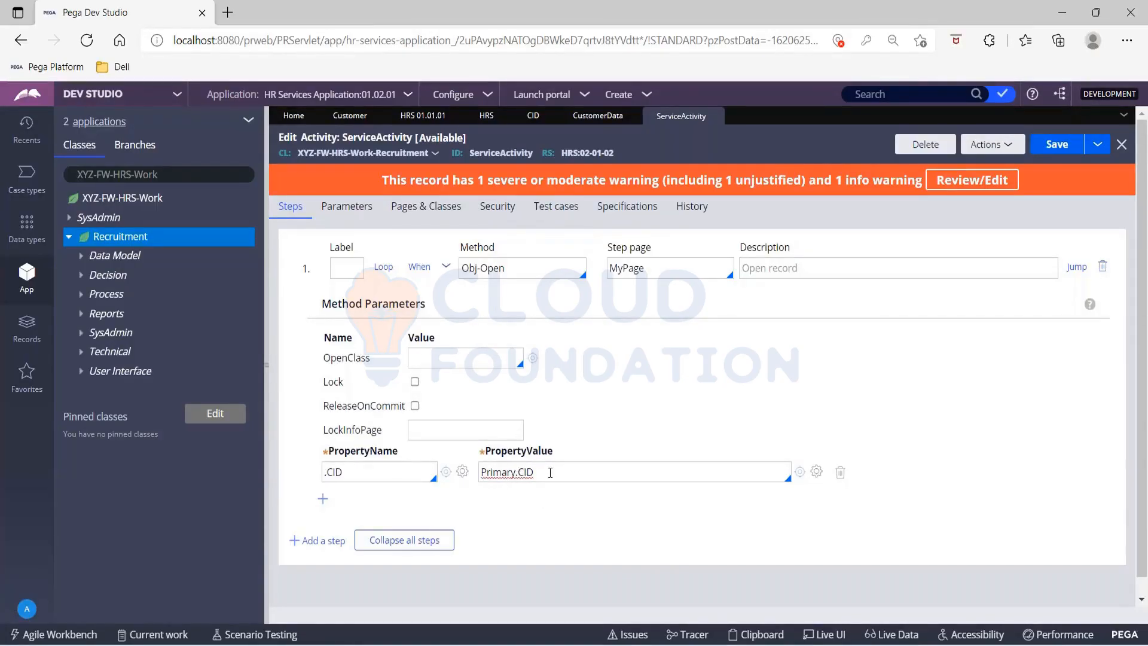
Step: Review the Obj-Open step's .CID and Primary.CID parameters and its MyPage step page, and save the ServiceActivity activity again
left_click_drag(530, 472, 477, 473)
left_click(477, 473)
left_click_drag(343, 471, 322, 471)
left_click(323, 471)
left_click(1063, 147)
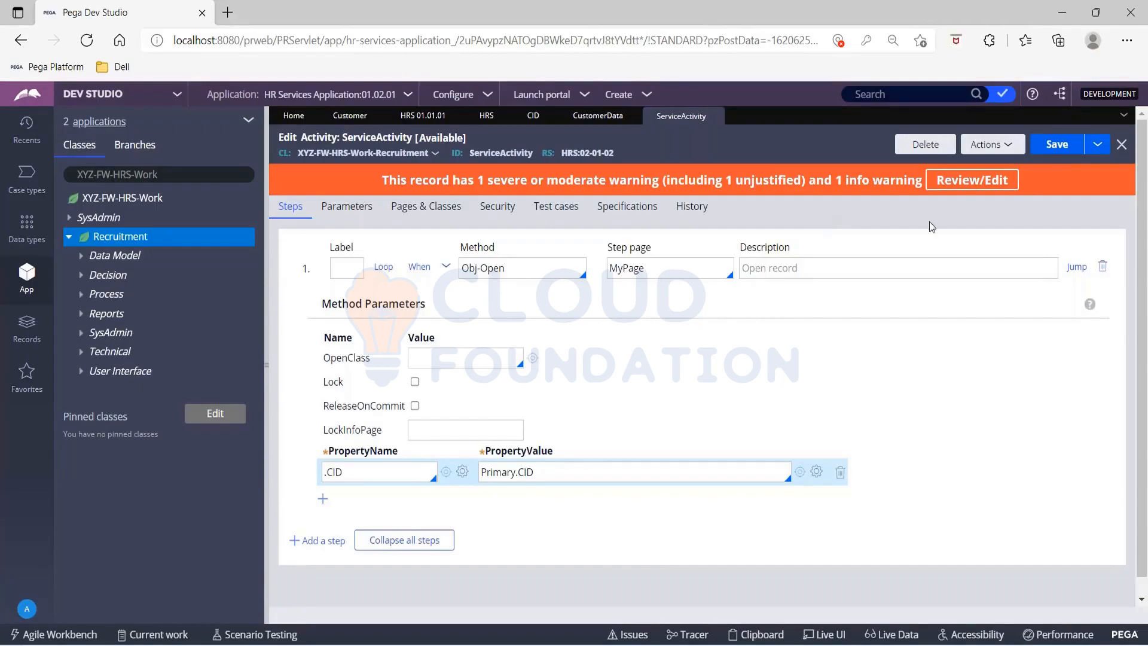
left_click(1053, 146)
left_click(1053, 150)
left_click(646, 269)
left_click_drag(646, 268, 611, 263)
left_click(1057, 144)
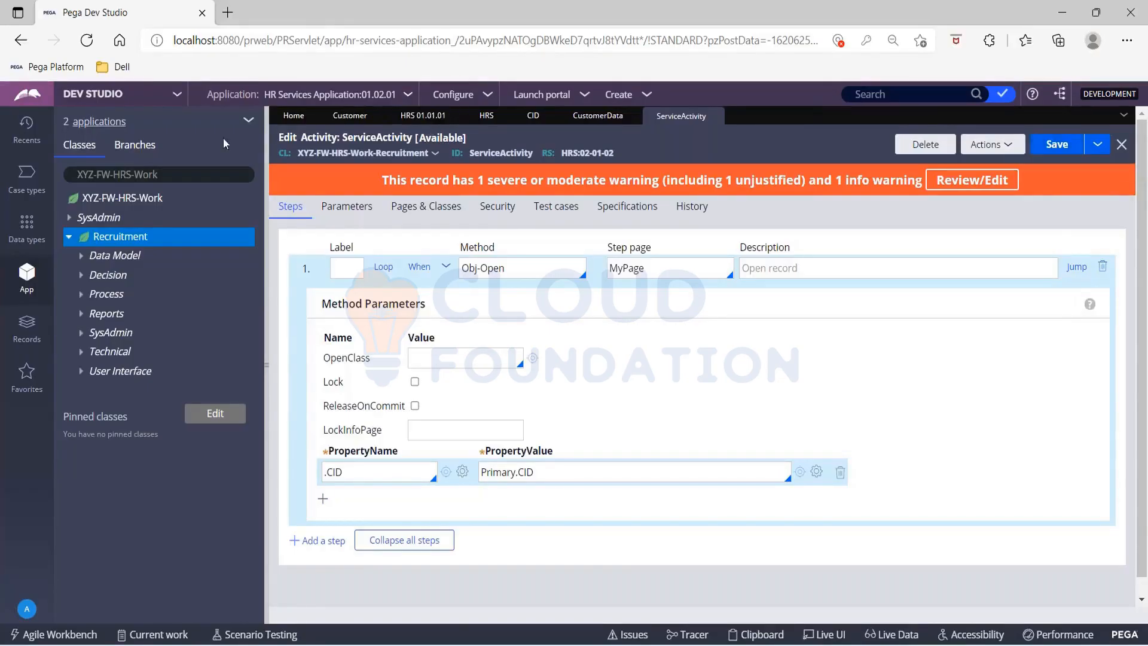
Step: Open the Recruitment case type and try to configure the view of the Sample Collect Info step
left_click(26, 178)
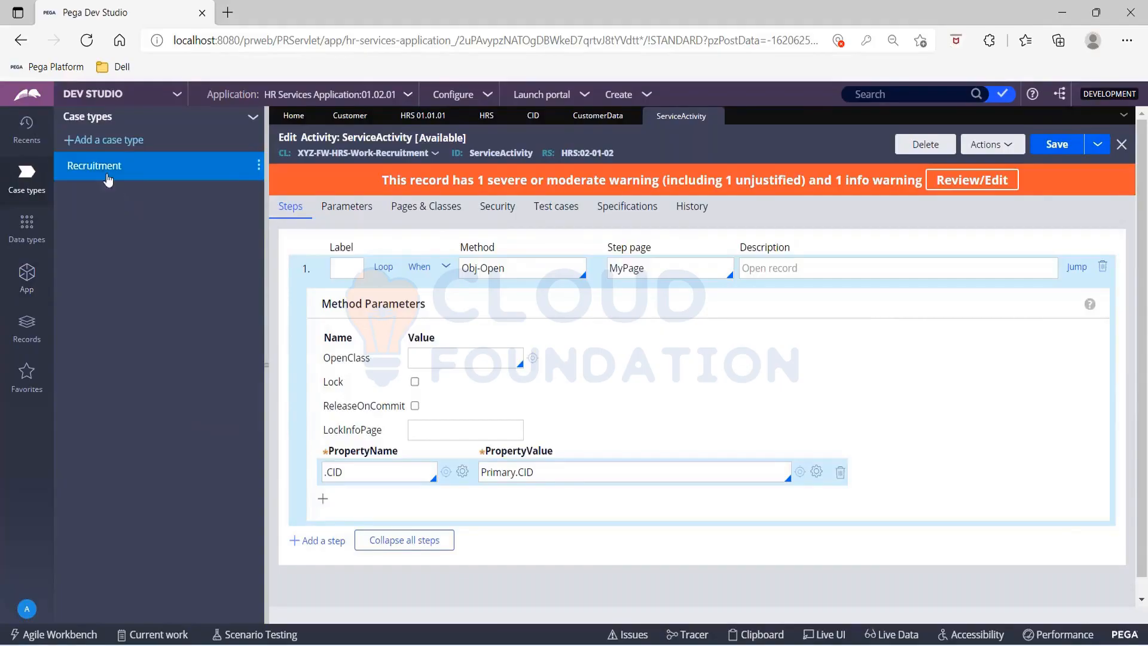
left_click(96, 166)
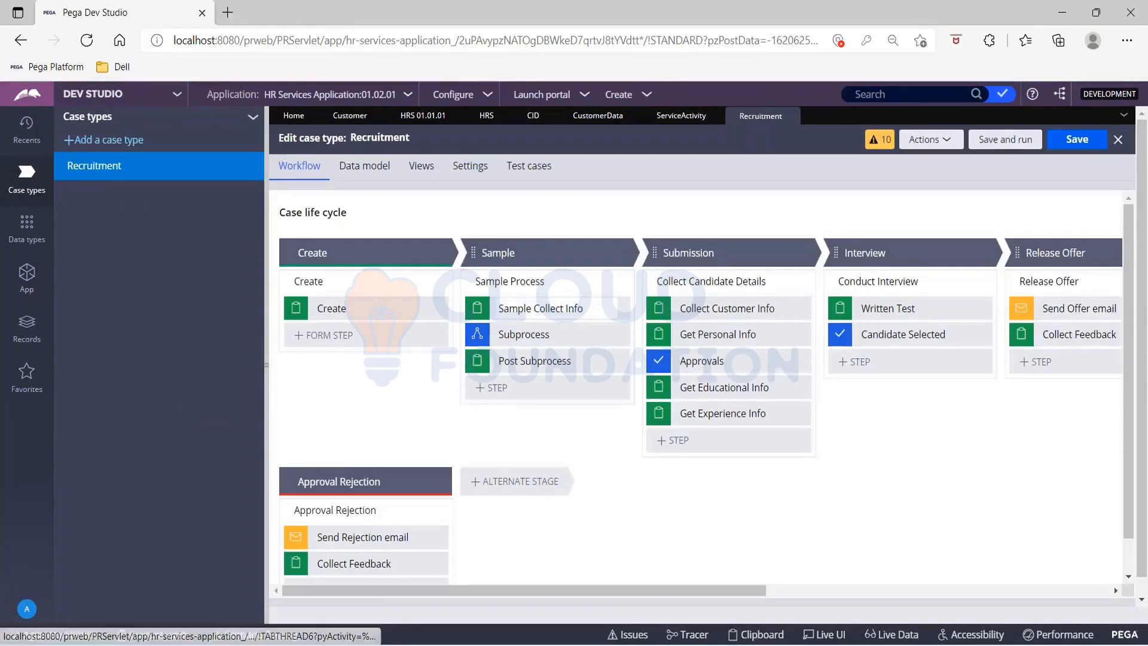
left_click(541, 308)
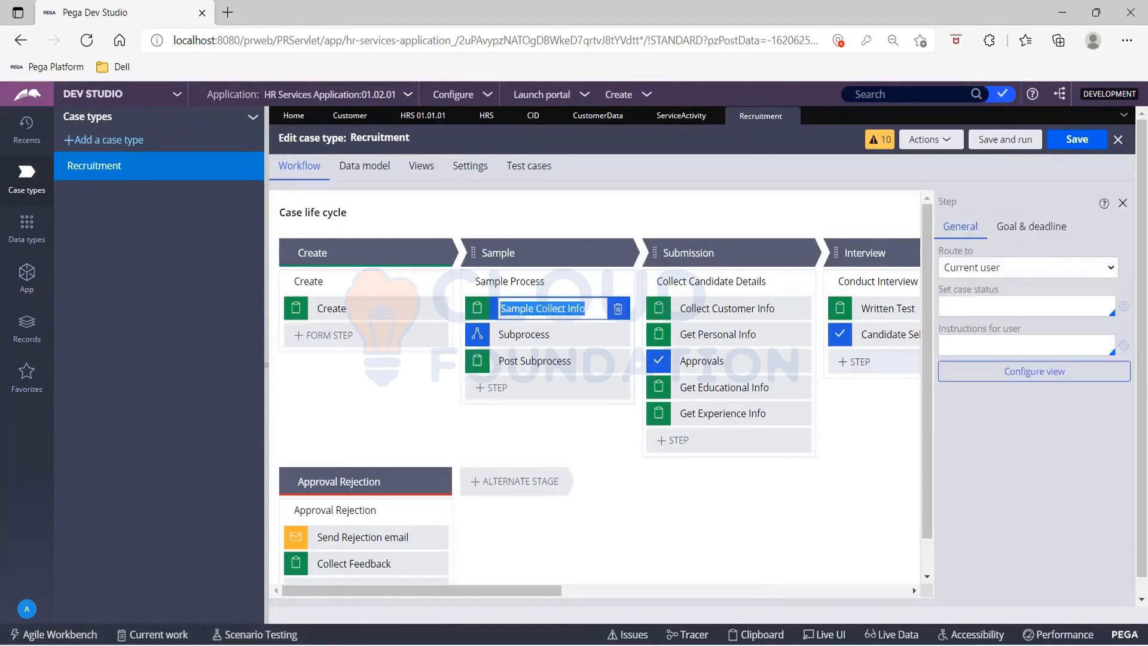
left_click(1056, 374)
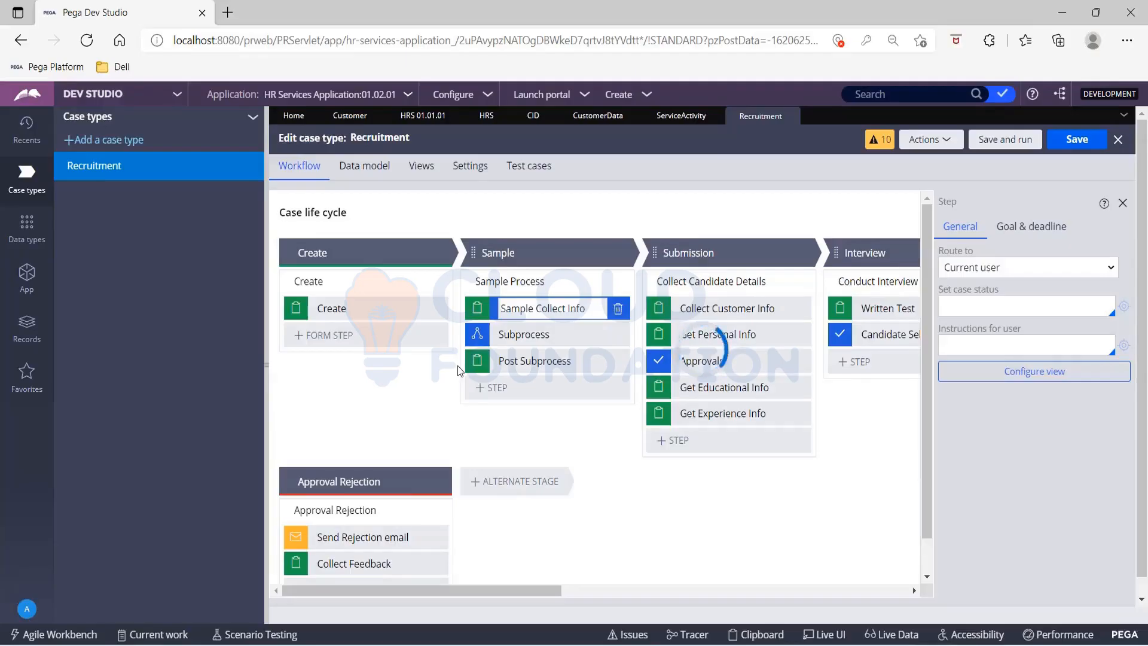
left_click(675, 119)
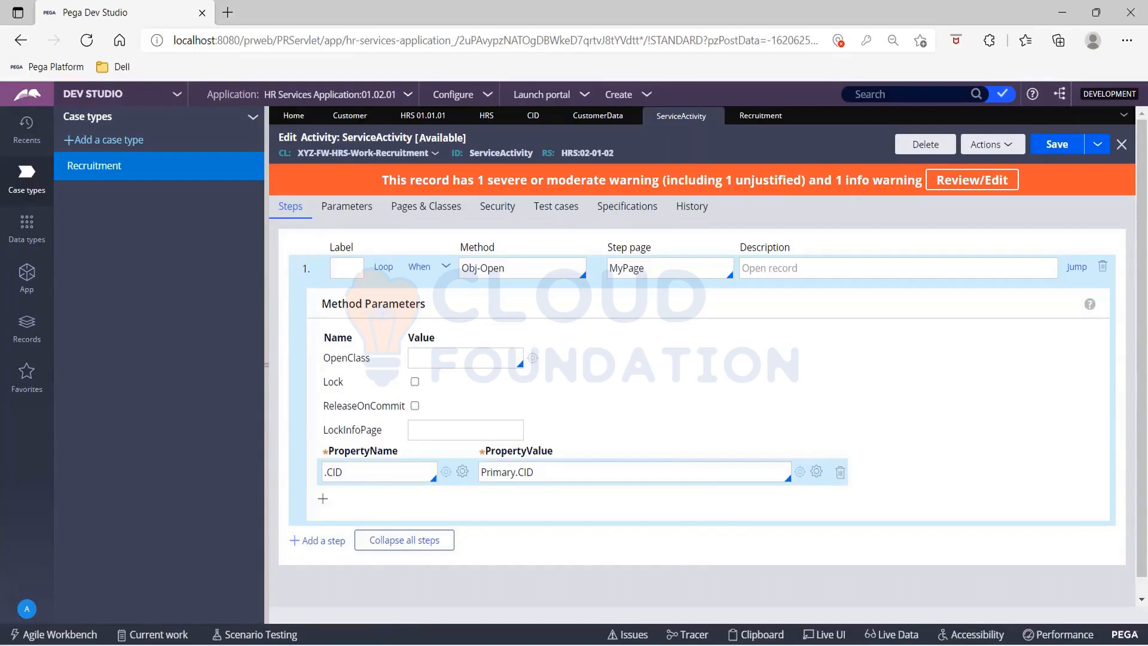
double_click(640, 268)
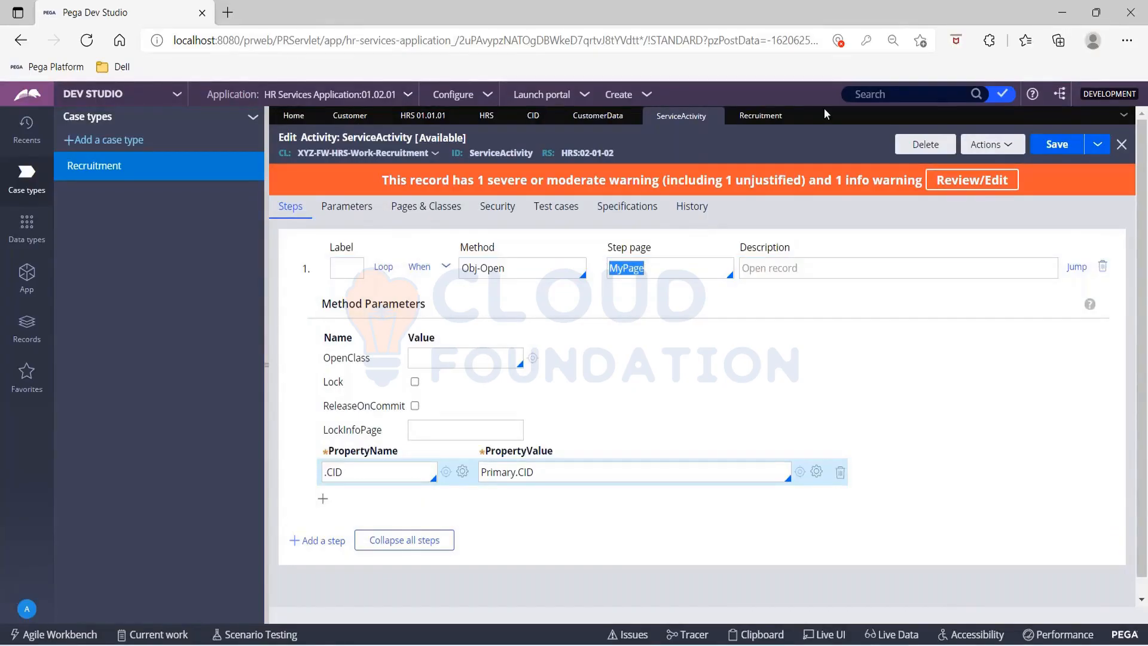
left_click(759, 115)
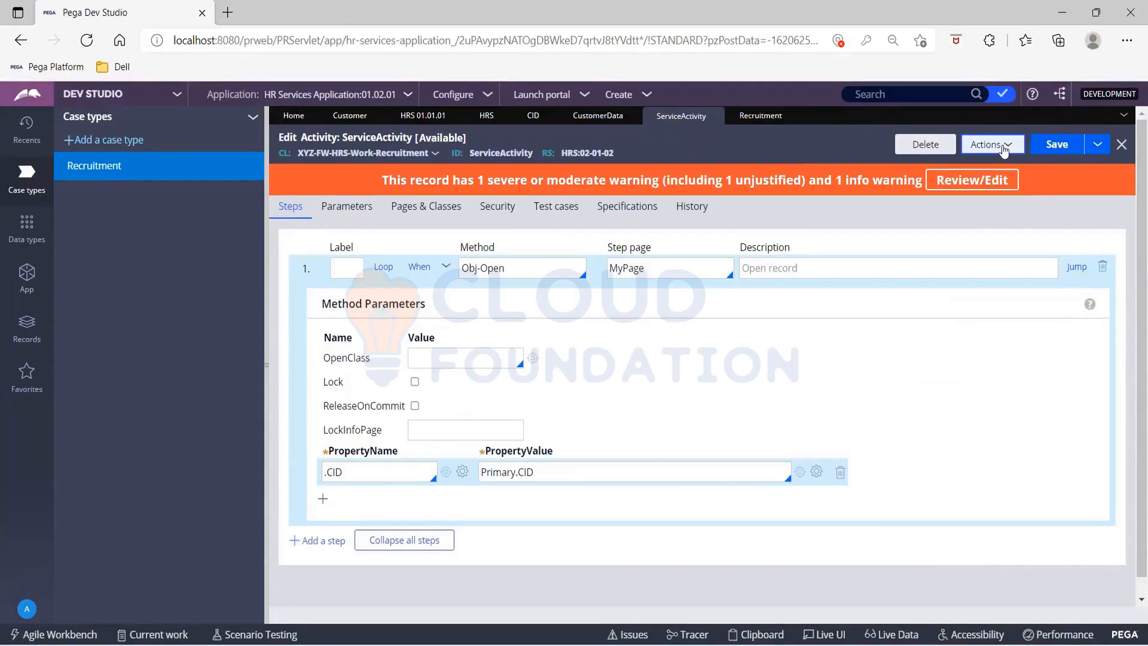
left_click(760, 116)
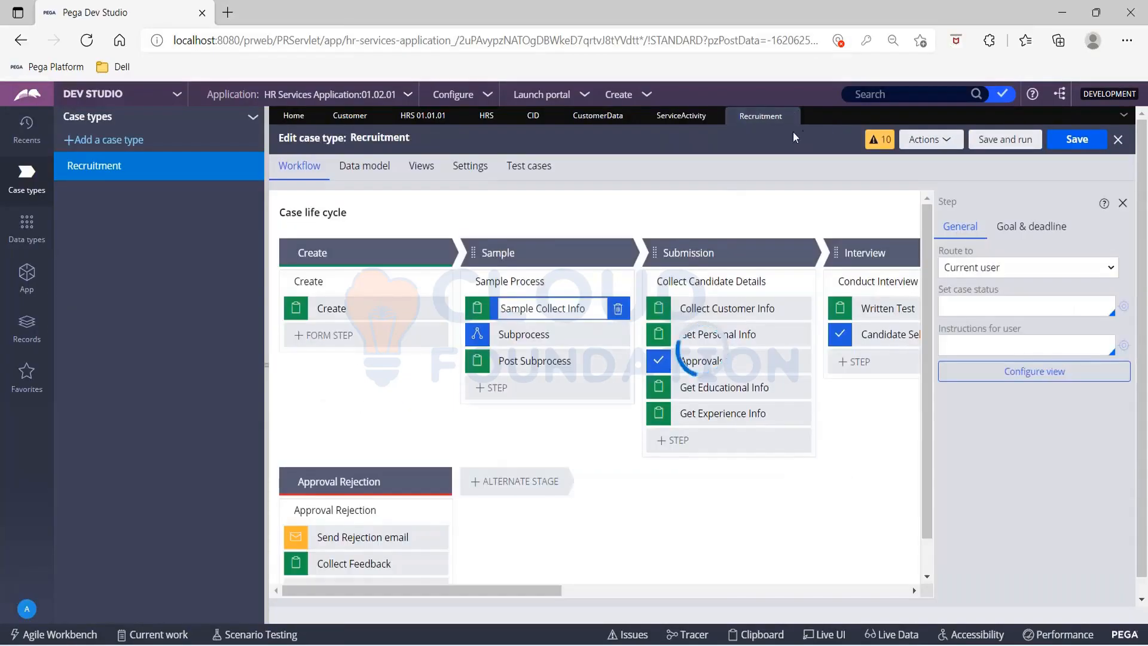
left_click(792, 116)
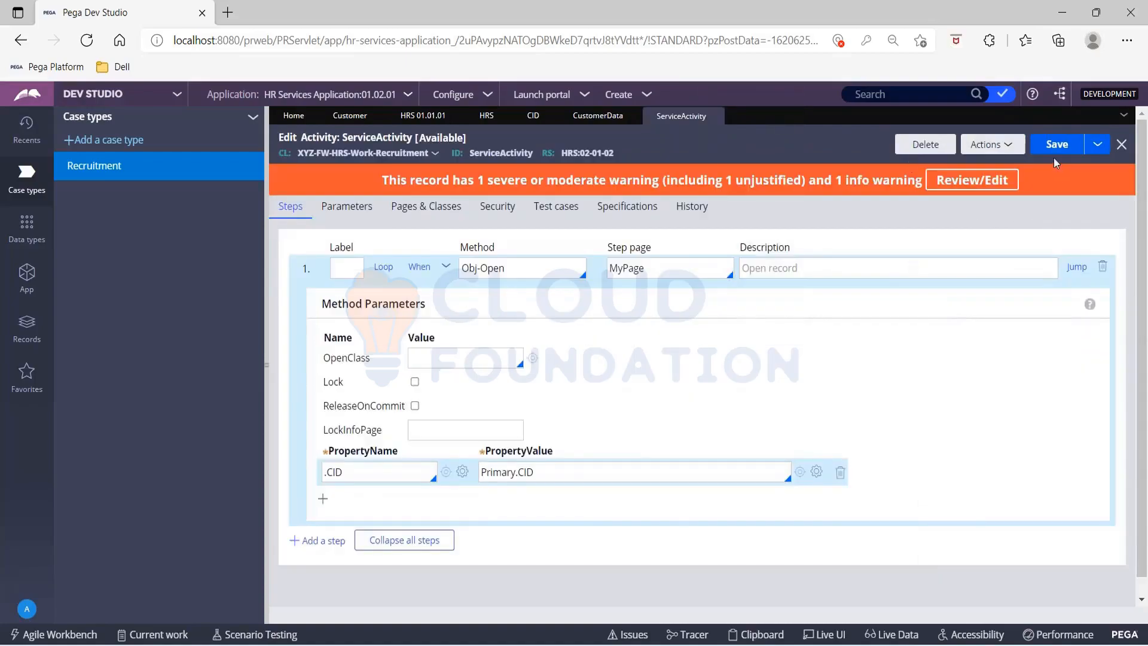
Step: Try to save the ServiceActivity activity and reload the Dev Studio page
left_click(993, 146)
left_click(1054, 149)
left_click(1053, 154)
left_click(86, 40)
left_click(419, 40)
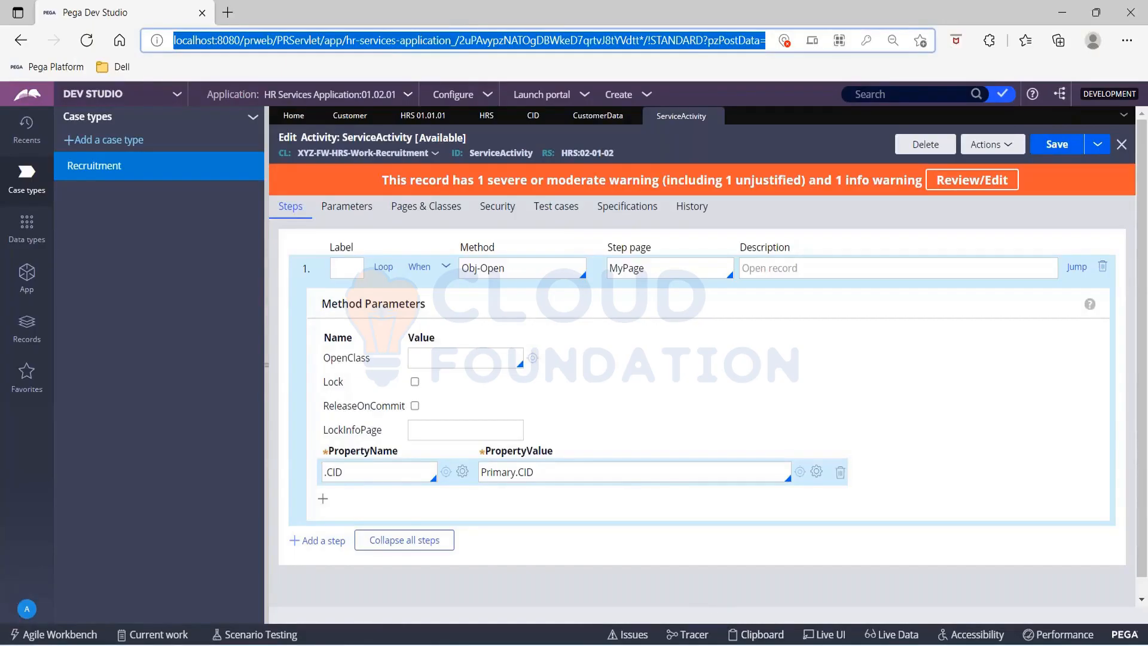
left_click(437, 10)
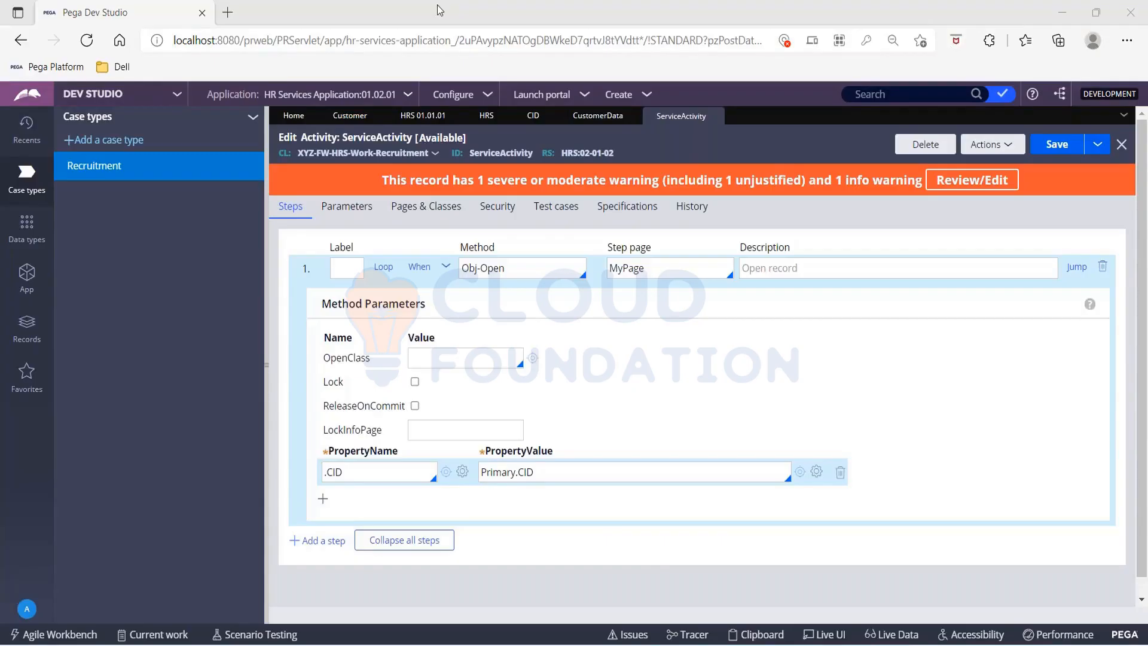
Step: Run the ServiceActivity activity in the Standard thread on an empty test page
left_click(991, 144)
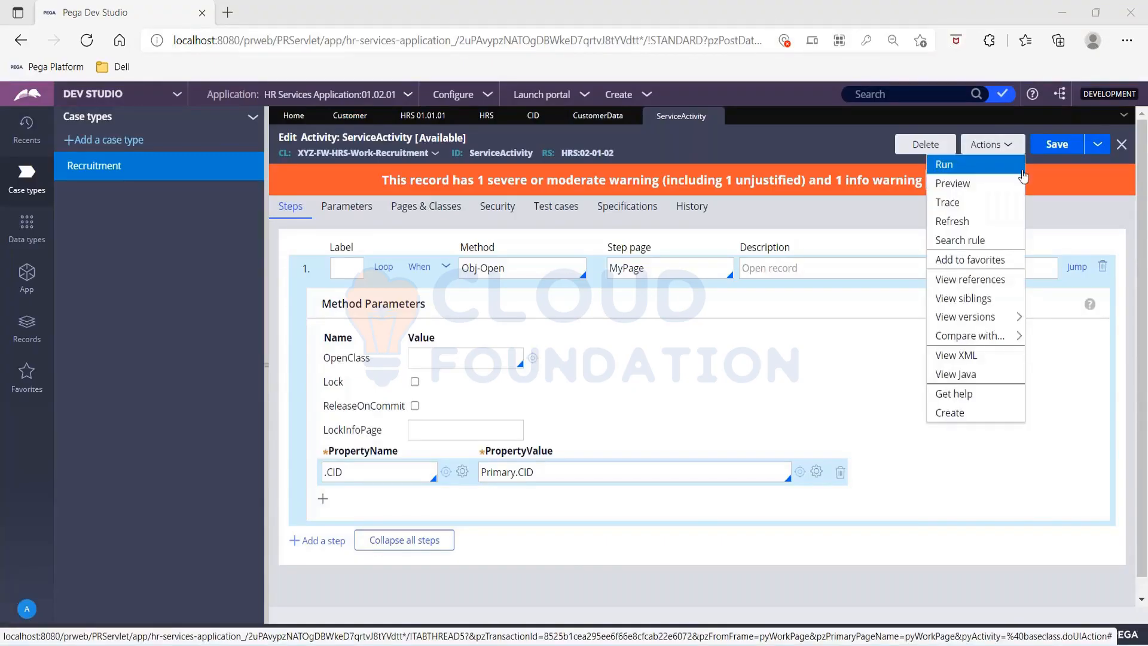
left_click(976, 166)
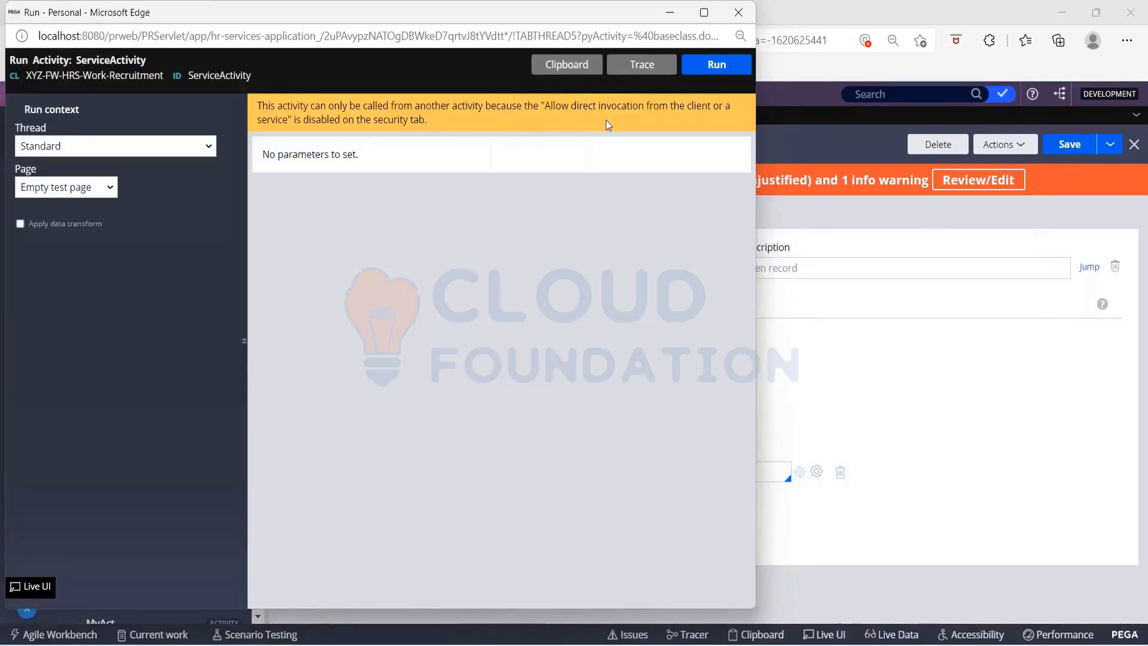
left_click(713, 64)
left_click_drag(306, 11, 333, 91)
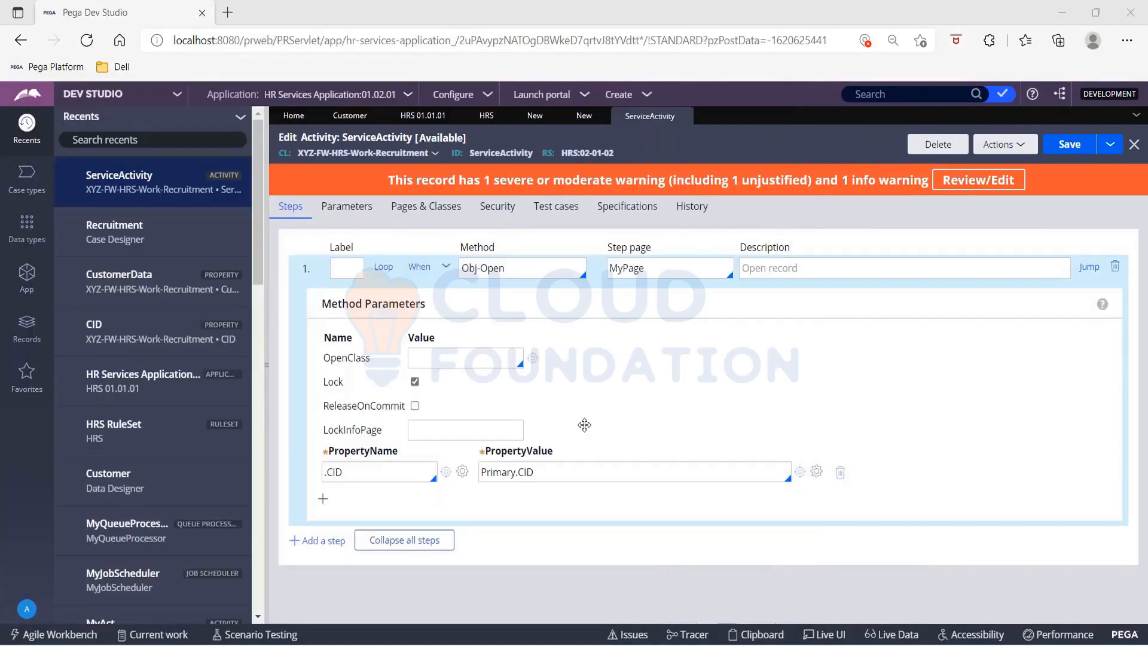
Step: Set the Obj-Open step's PropertyValue to "101" and save the ServiceActivity activity
left_click(561, 473)
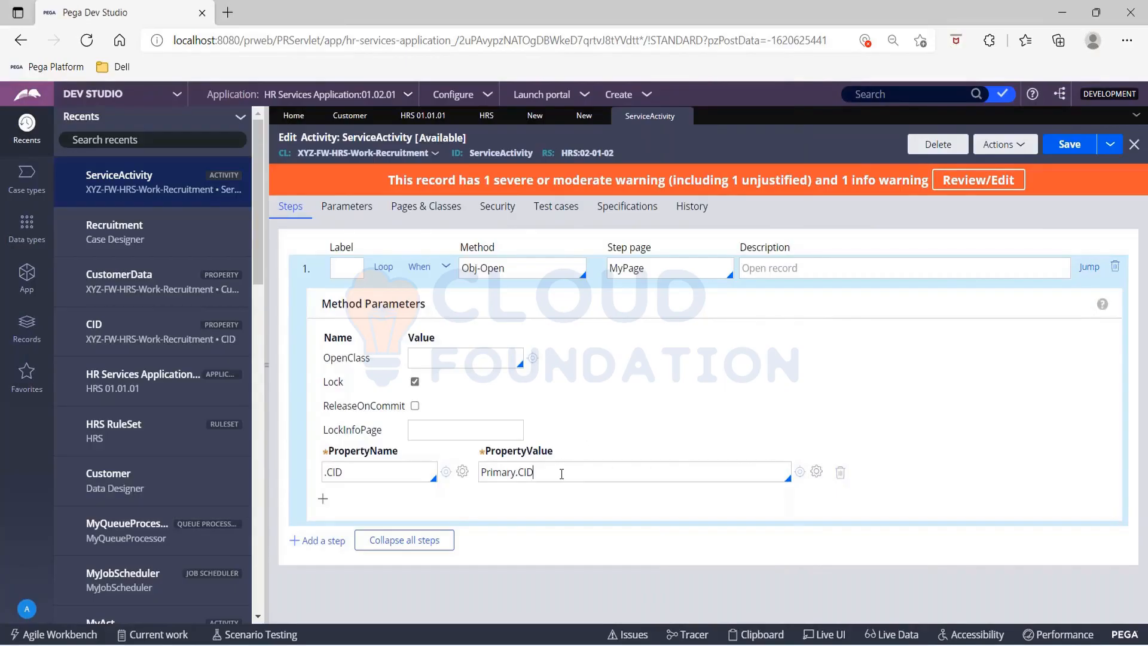
key("ctrl+a")
key("BackSpace")
type("\"101")
left_click(1068, 148)
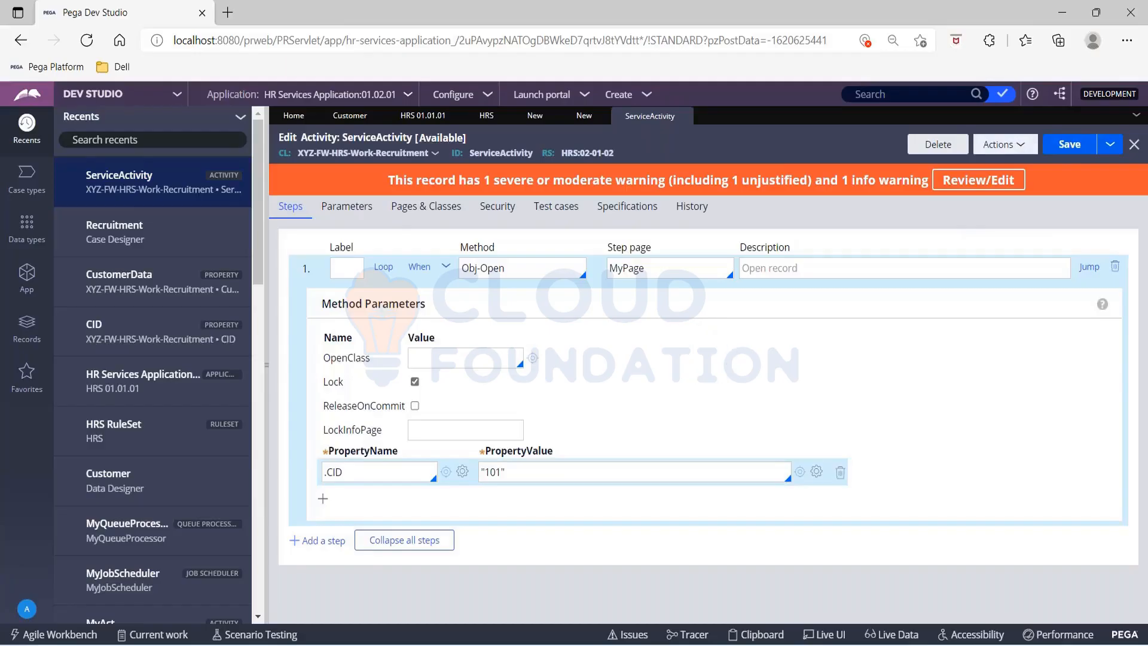
Step: Run the saved ServiceActivity activity on an empty test page and close its status page
left_click(1002, 144)
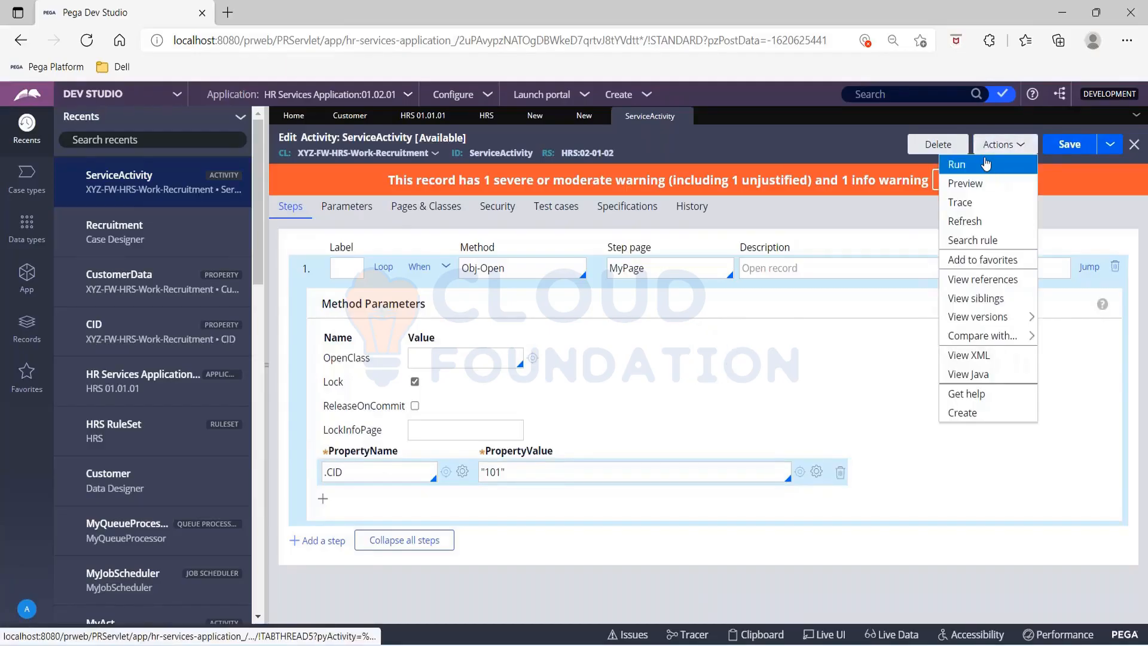
left_click(956, 164)
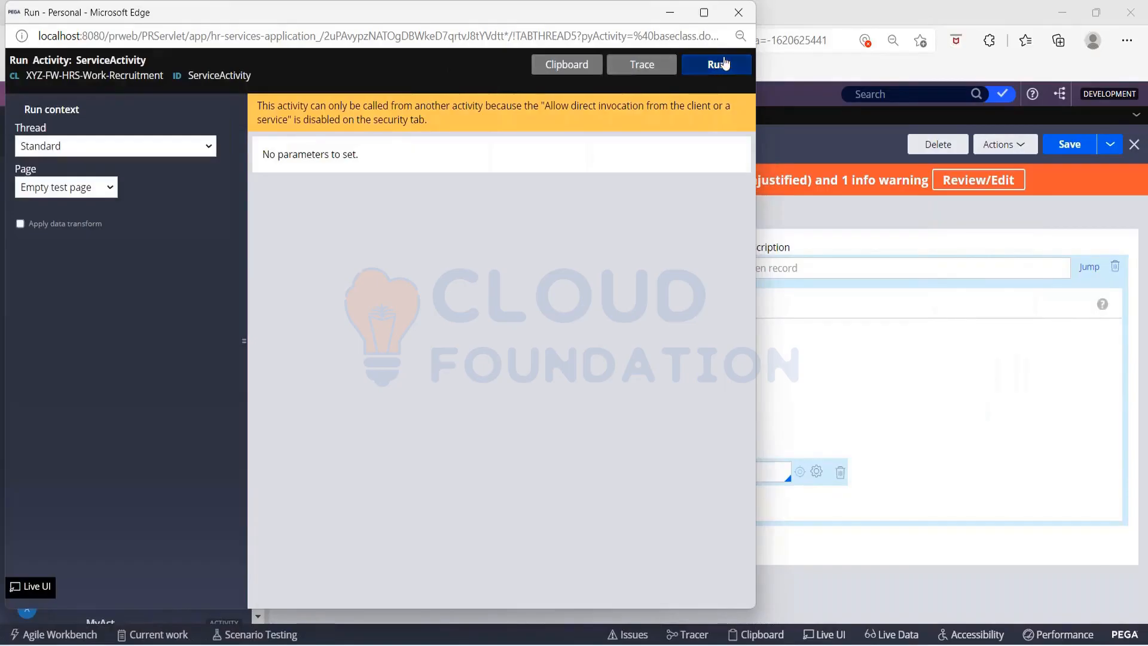
left_click(725, 64)
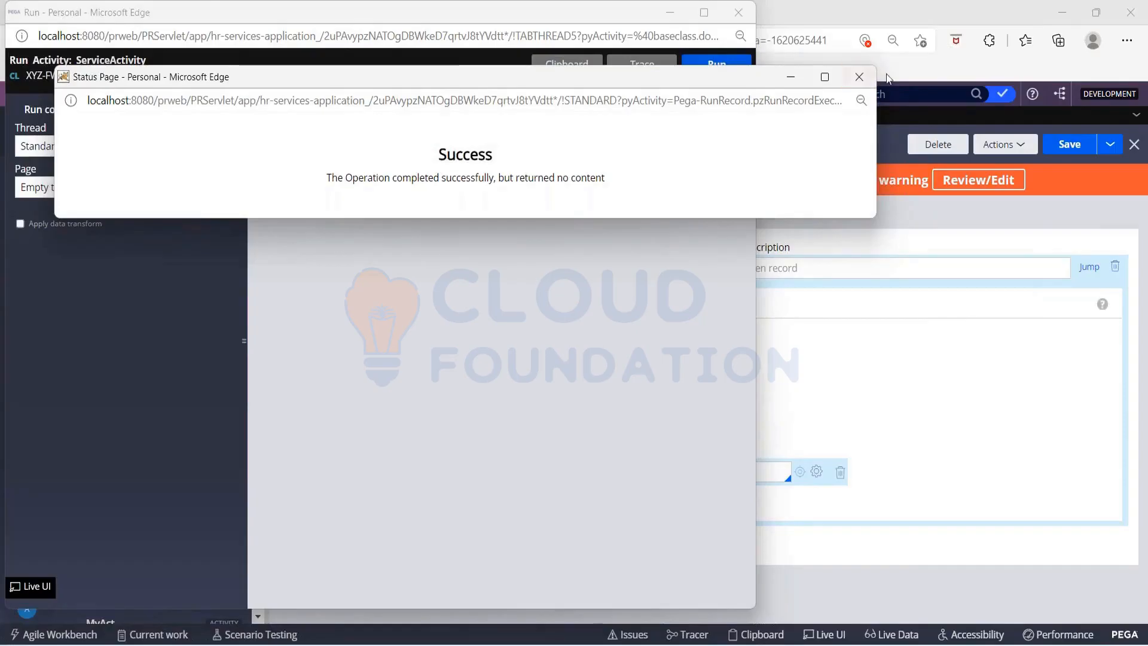
left_click(860, 76)
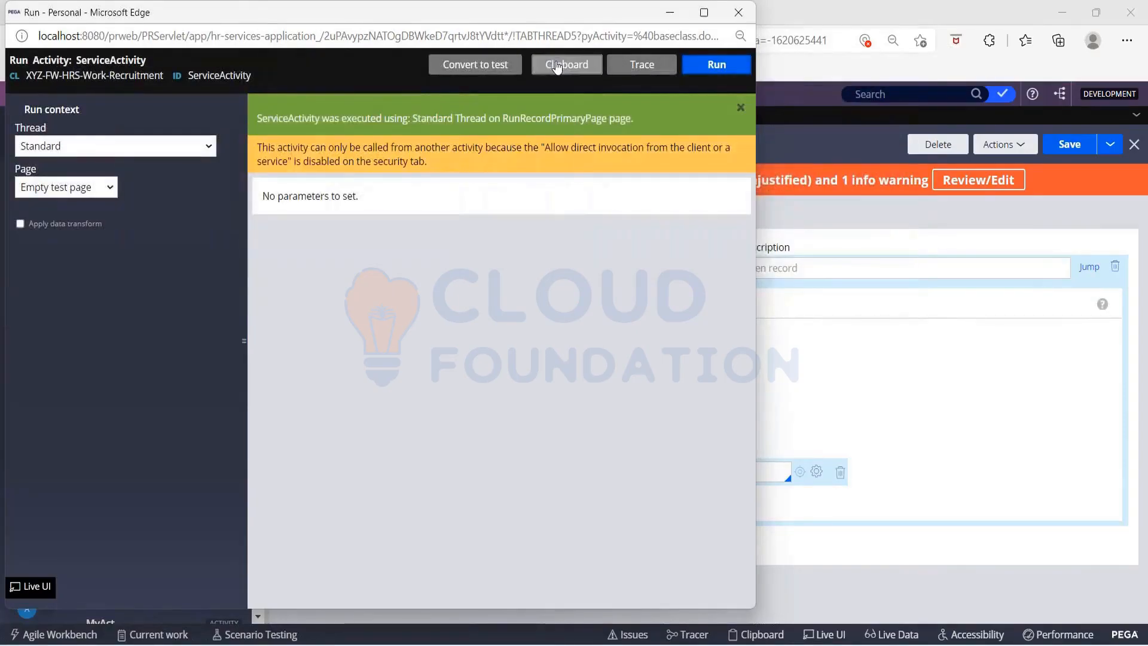
Step: Examine the customer values on MyPage in the Clipboard viewer and close the viewer
left_click(555, 65)
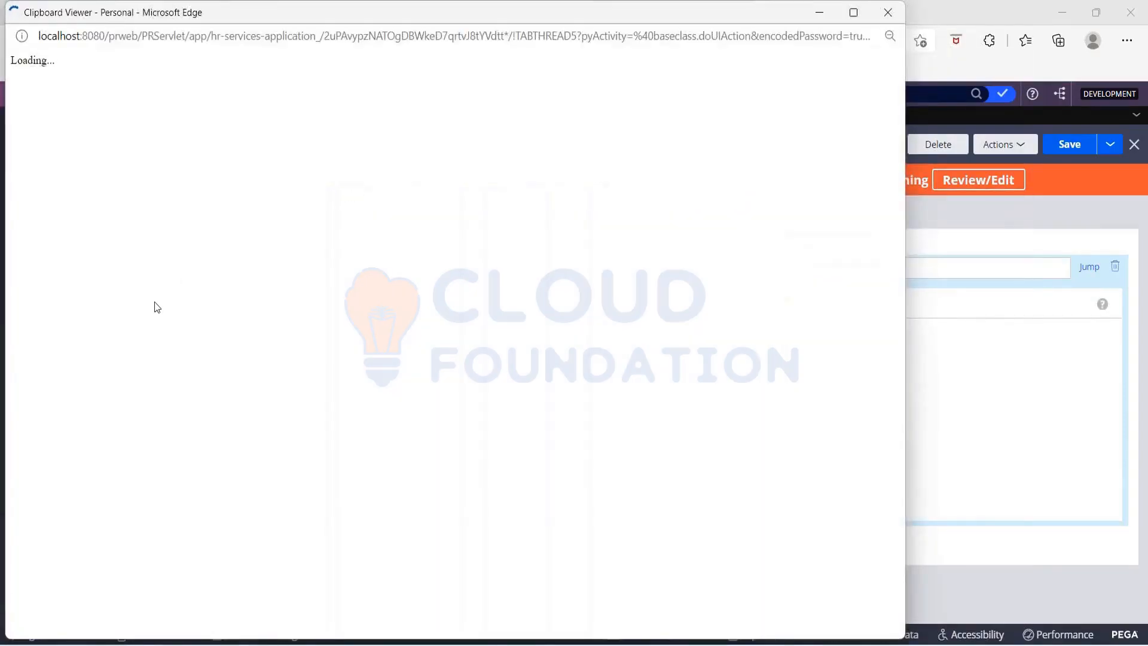
left_click(991, 410)
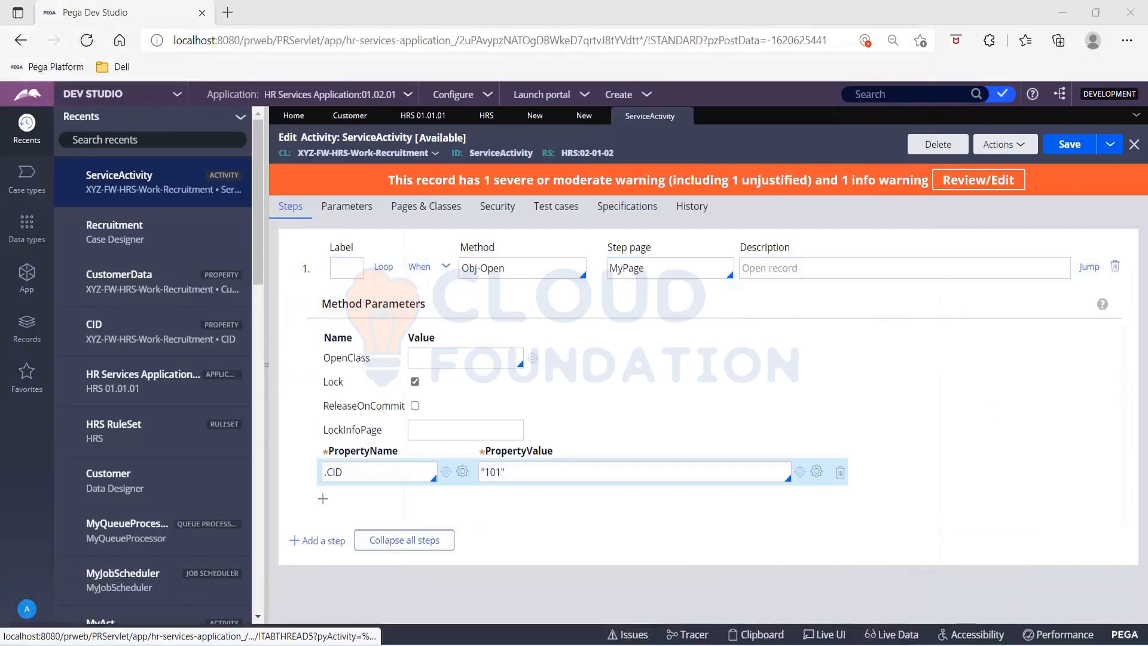
key("alt+Tab")
left_click_drag(241, 249, 371, 251)
scroll(276, 404, "down", 5)
scroll(275, 403, "down", 4)
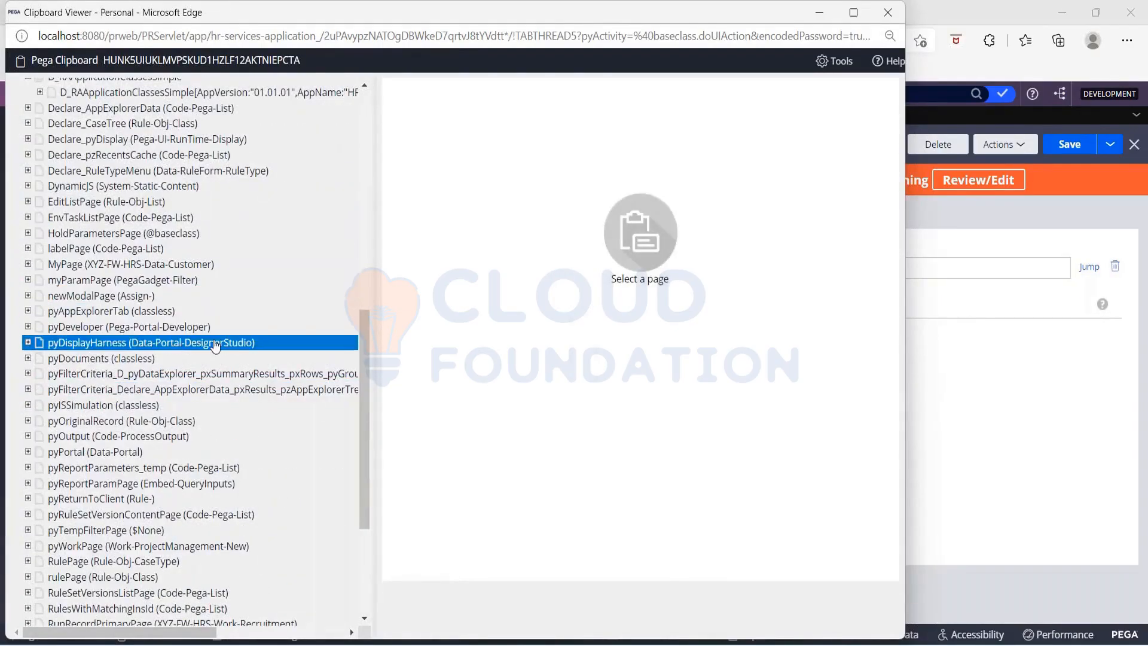
left_click(180, 266)
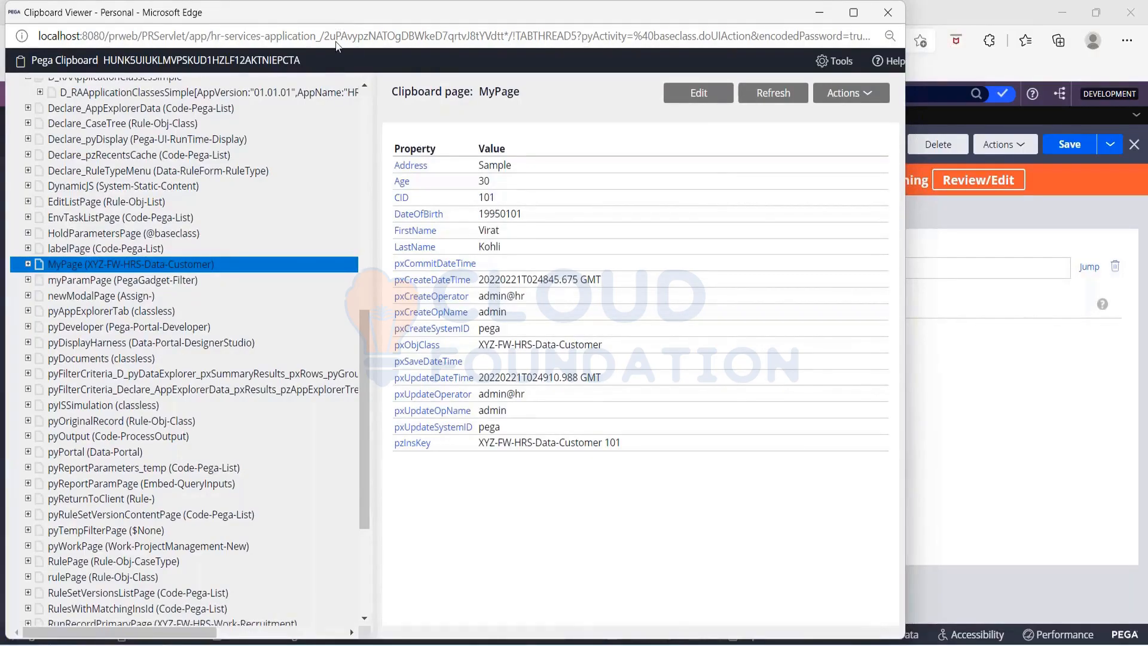
left_click_drag(336, 12, 337, 32)
left_click_drag(337, 107, 337, 108)
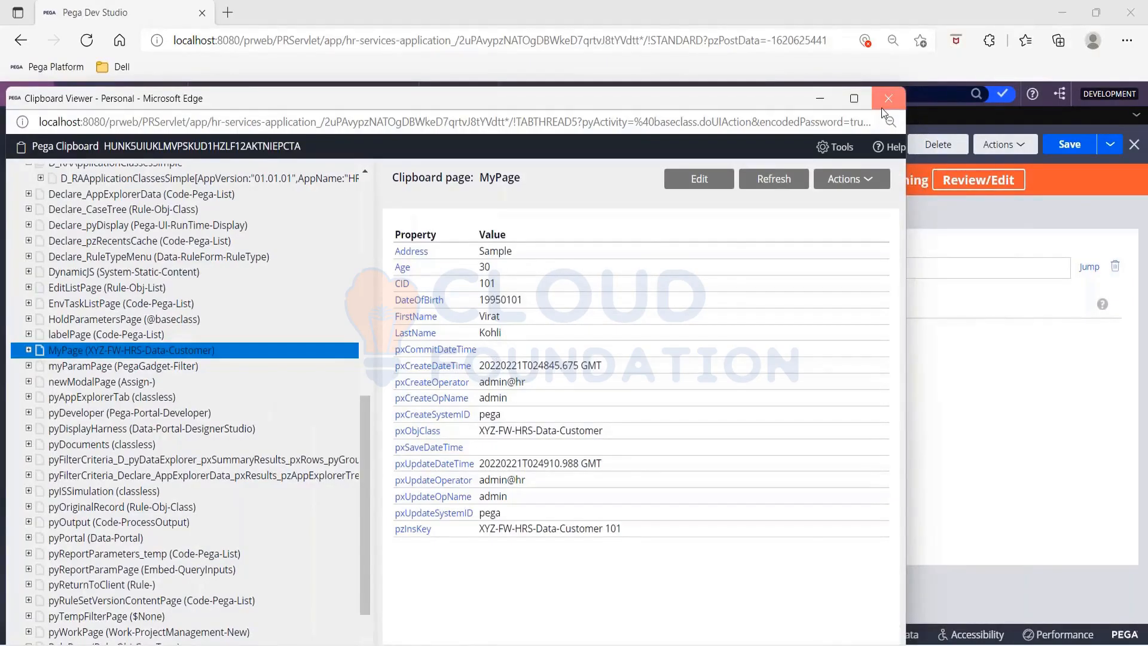
left_click(881, 107)
Step: Set the Obj-Open step's PropertyValue back to Primary.CID and save the ServiceActivity activity
key("BackSpace")
key("BackSpace")
key("BackSpace")
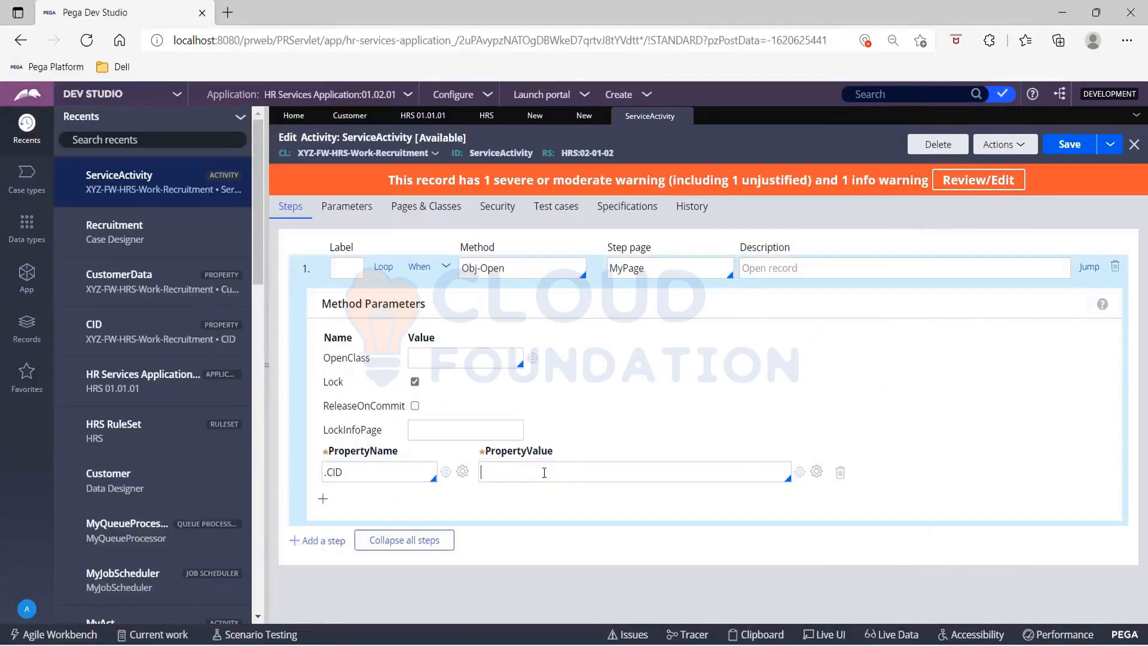
key("Return")
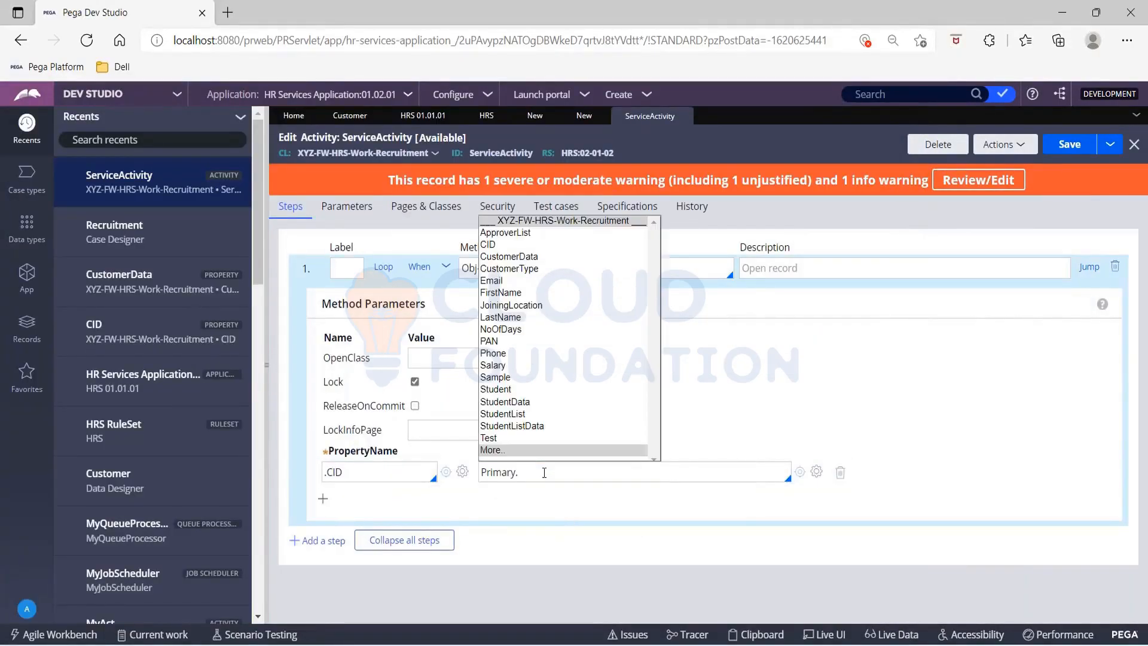
type("CID")
key("Return")
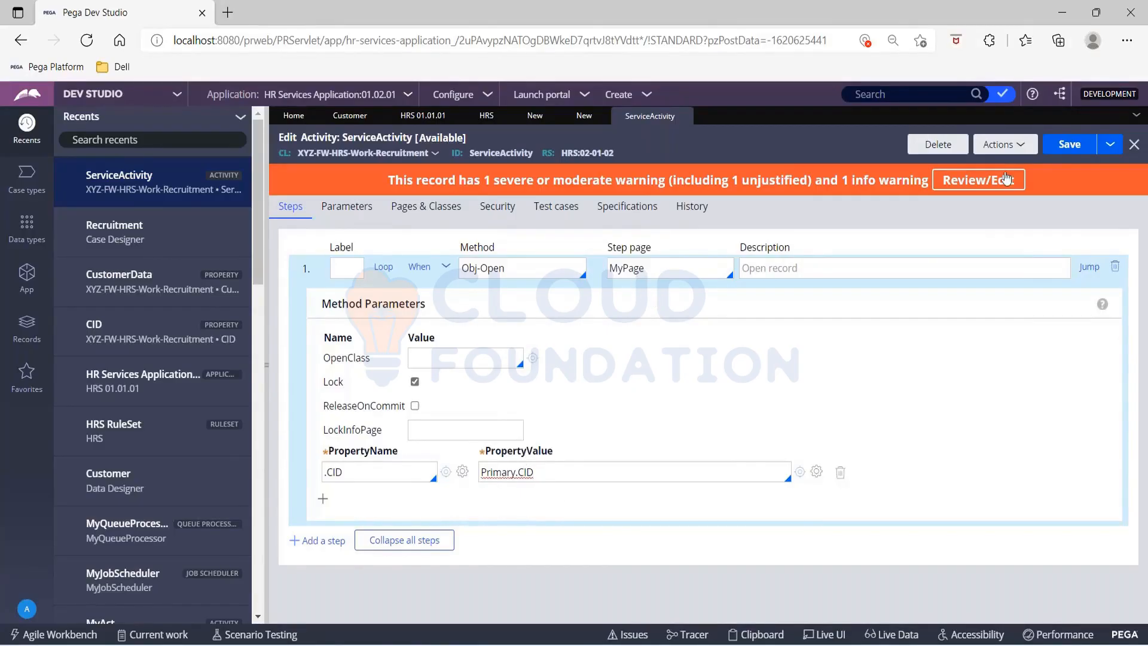
left_click(1059, 145)
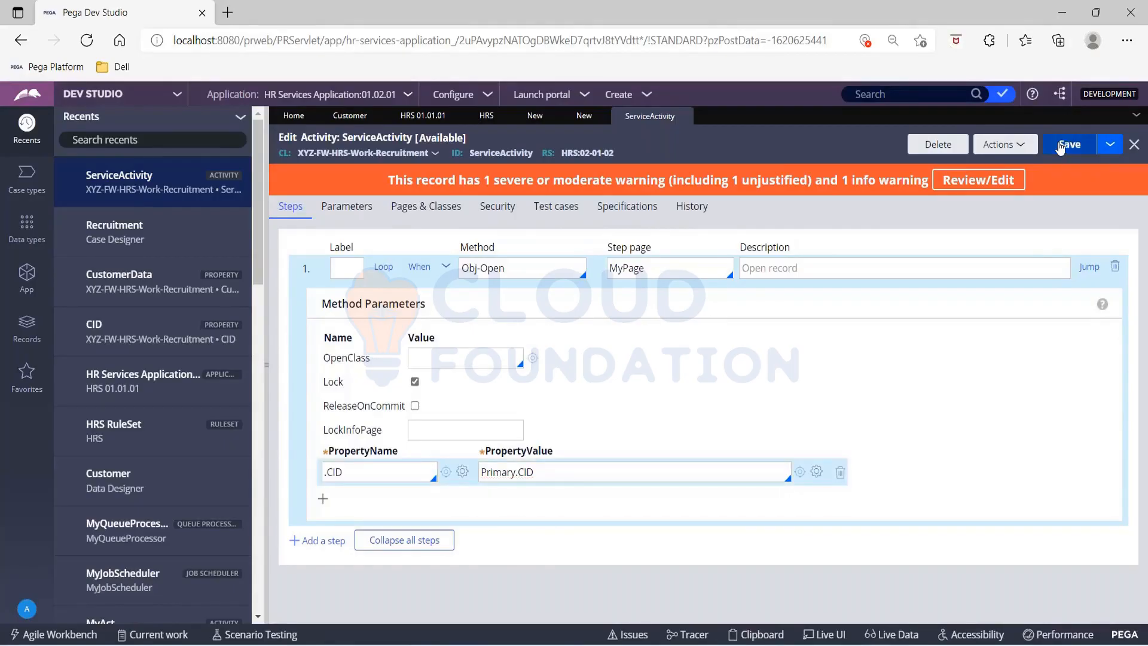
left_click(1068, 147)
Step: Check the CustomerData property, and add a second step to the ServiceActivity activity using the Page-Copy method
left_click(584, 115)
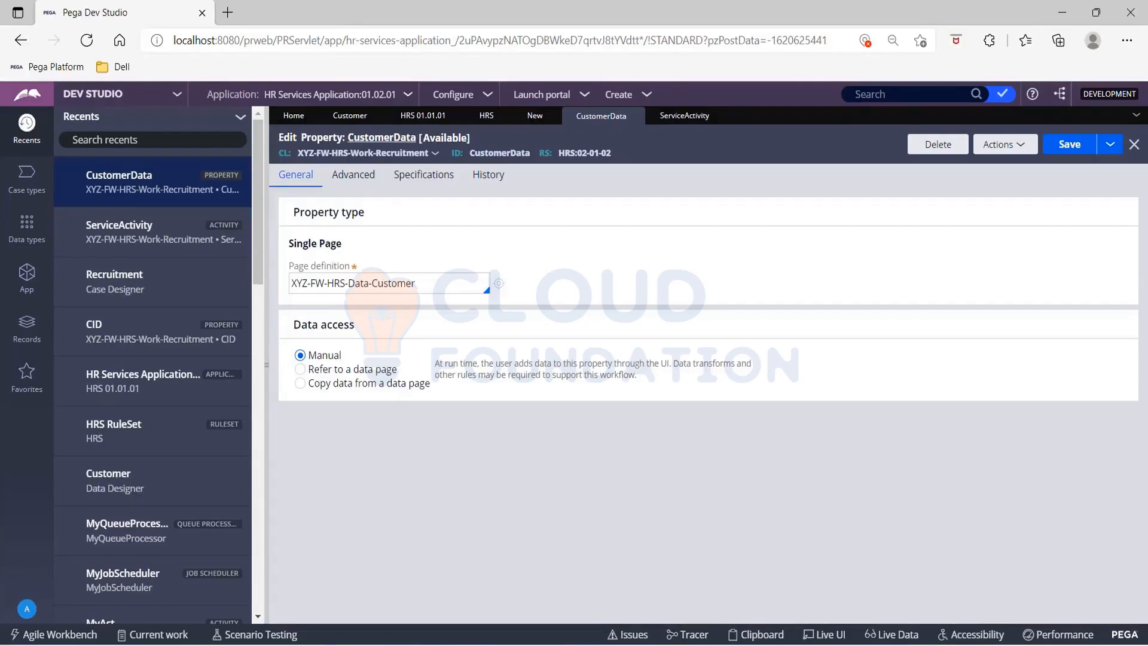
left_click(684, 117)
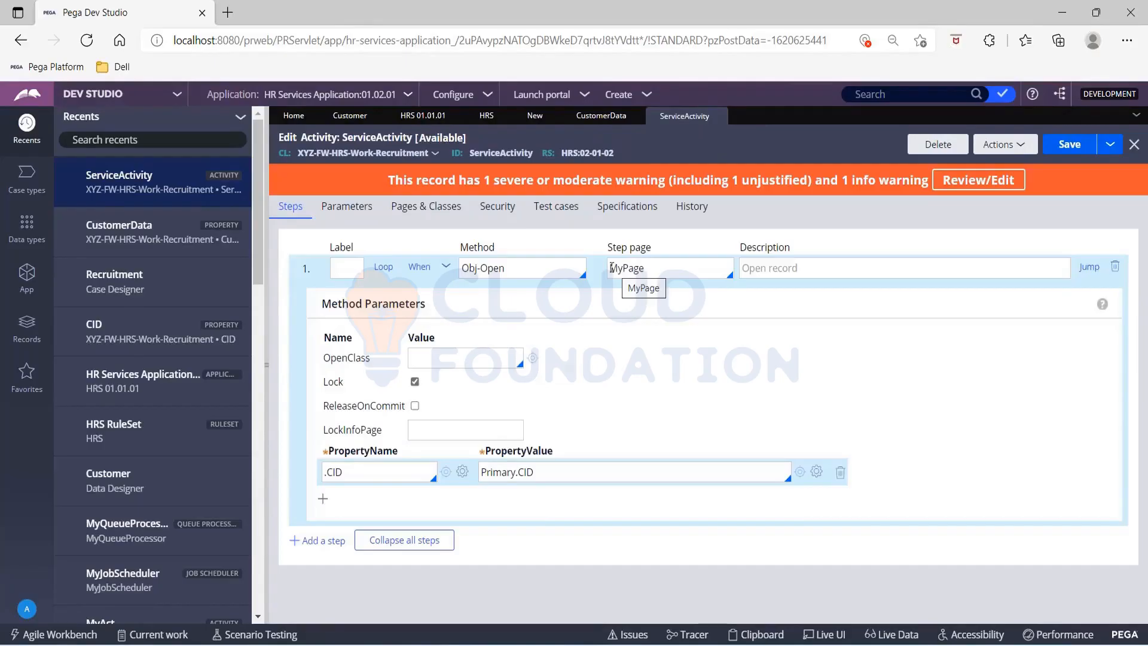
double_click(657, 271)
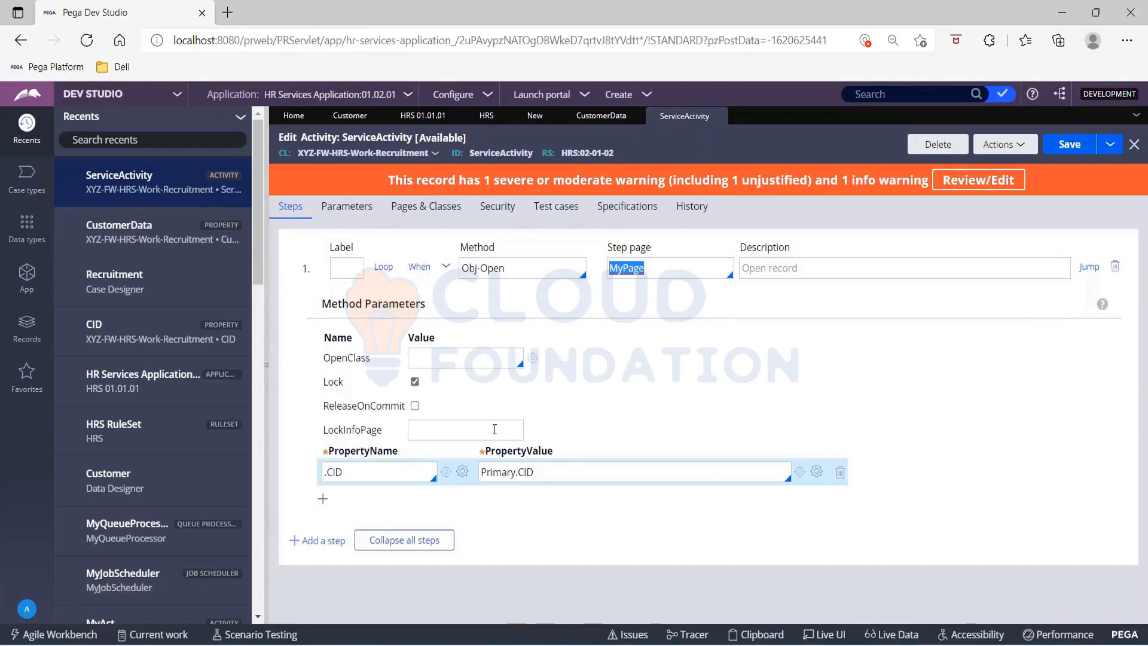
left_click(324, 541)
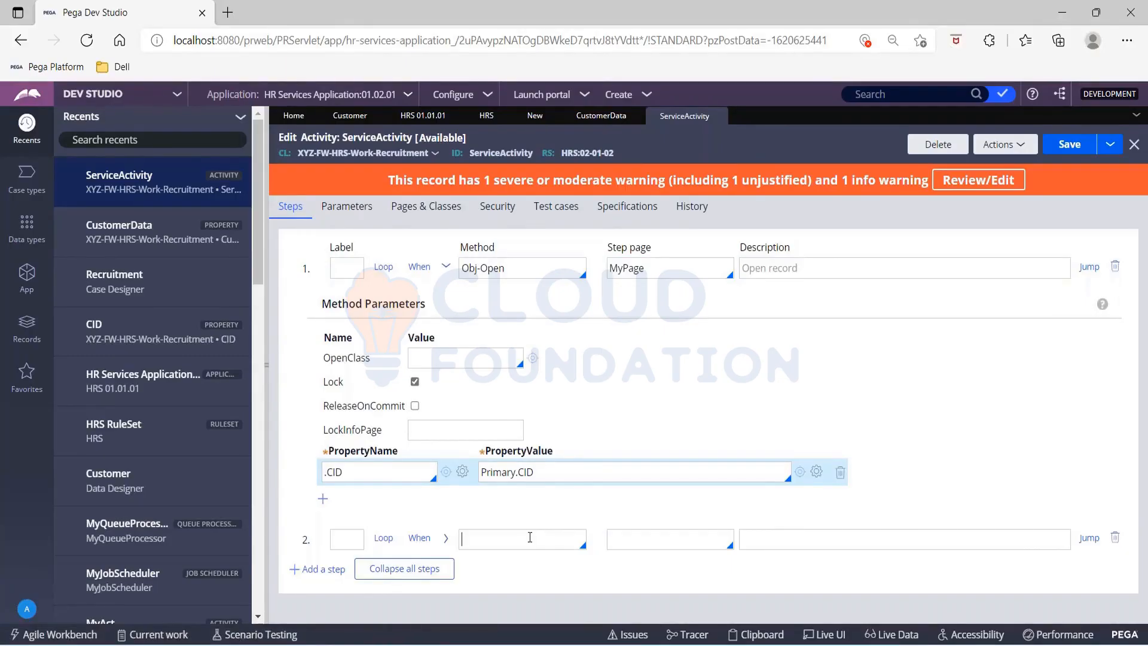
type("pog")
key("Down")
key("Down")
key("Down")
key("Down")
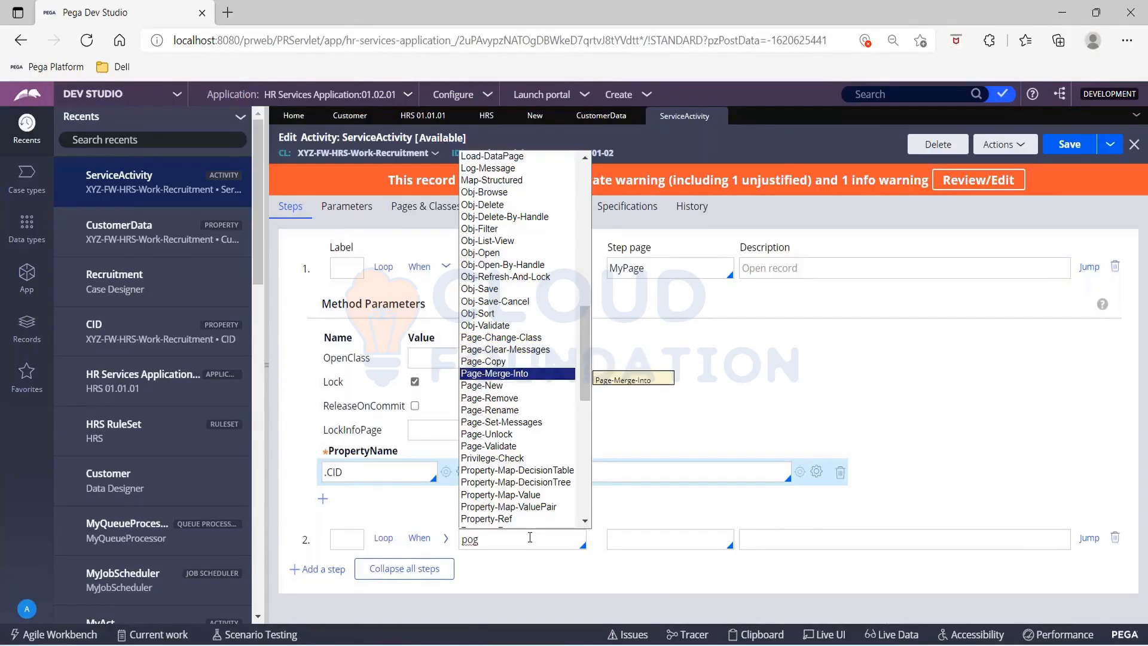
key("Up")
key("Return")
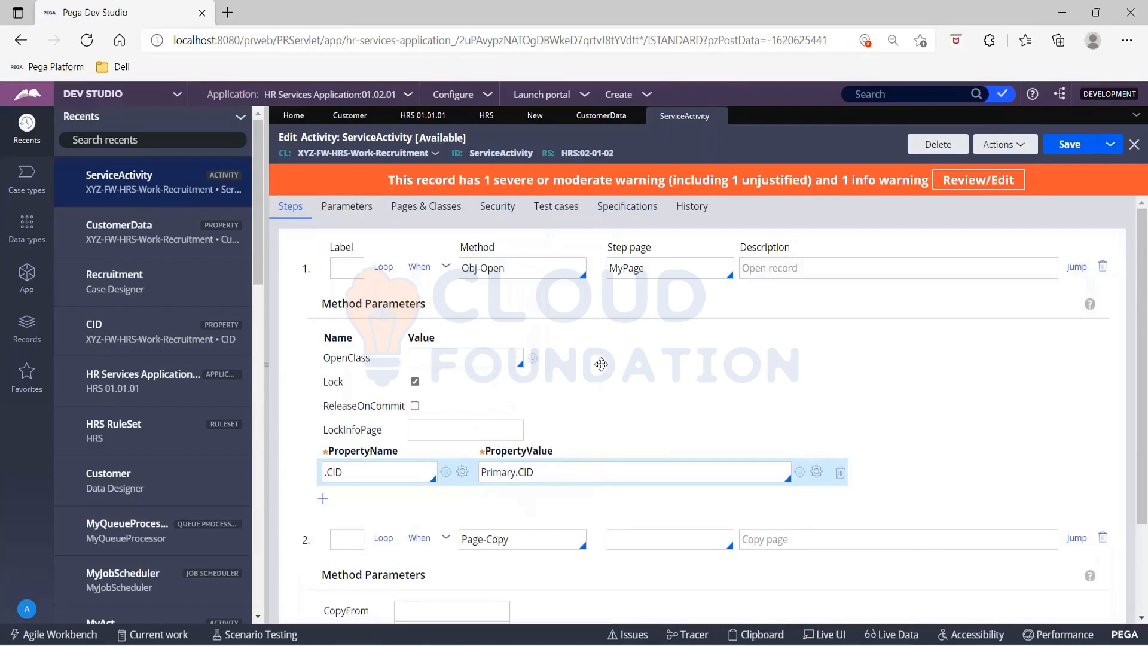
Step: Set the Page-Copy step's step page to MyPage
scroll(601, 364, "down", 2)
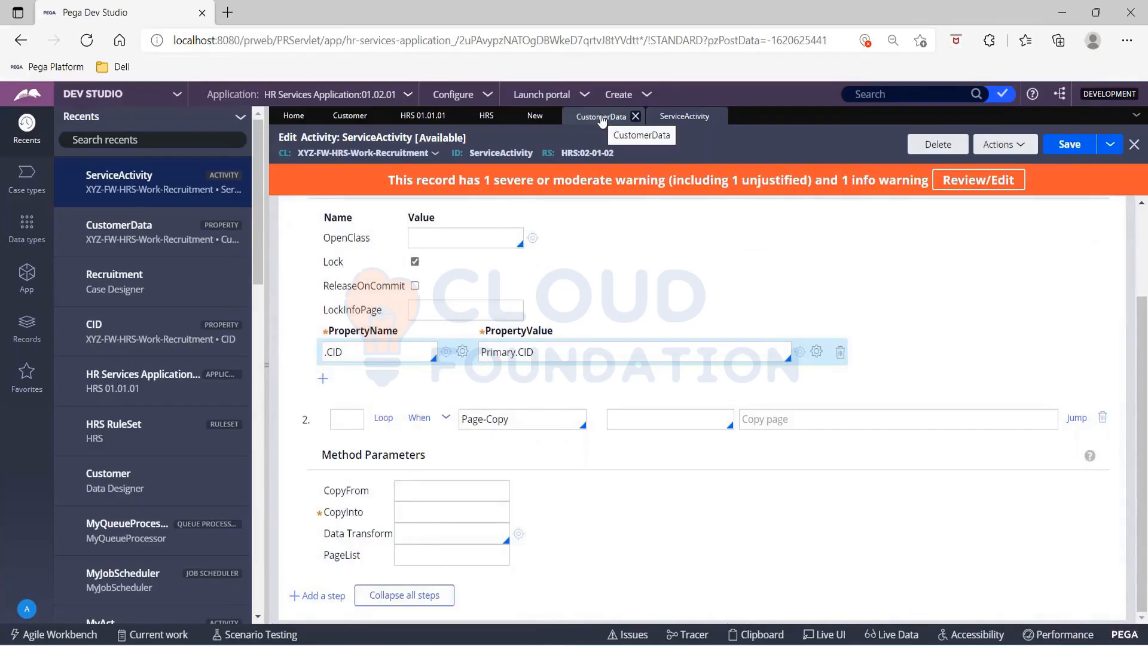
left_click(635, 421)
key("Down")
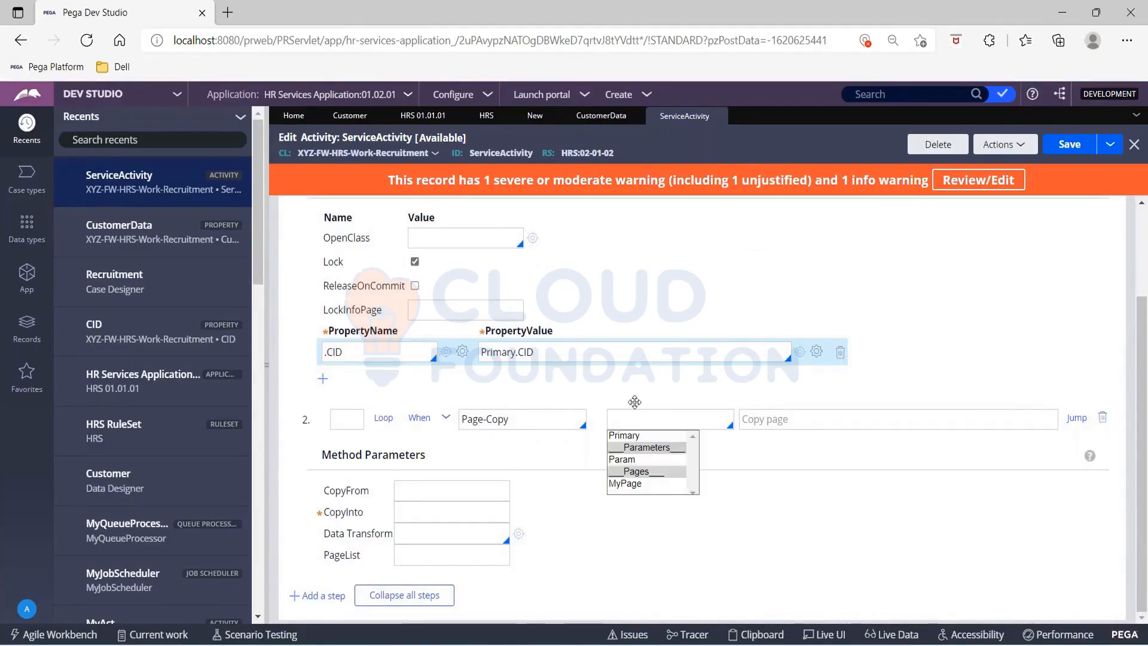
key("Down")
key("Down")
key("Down")
key("Return")
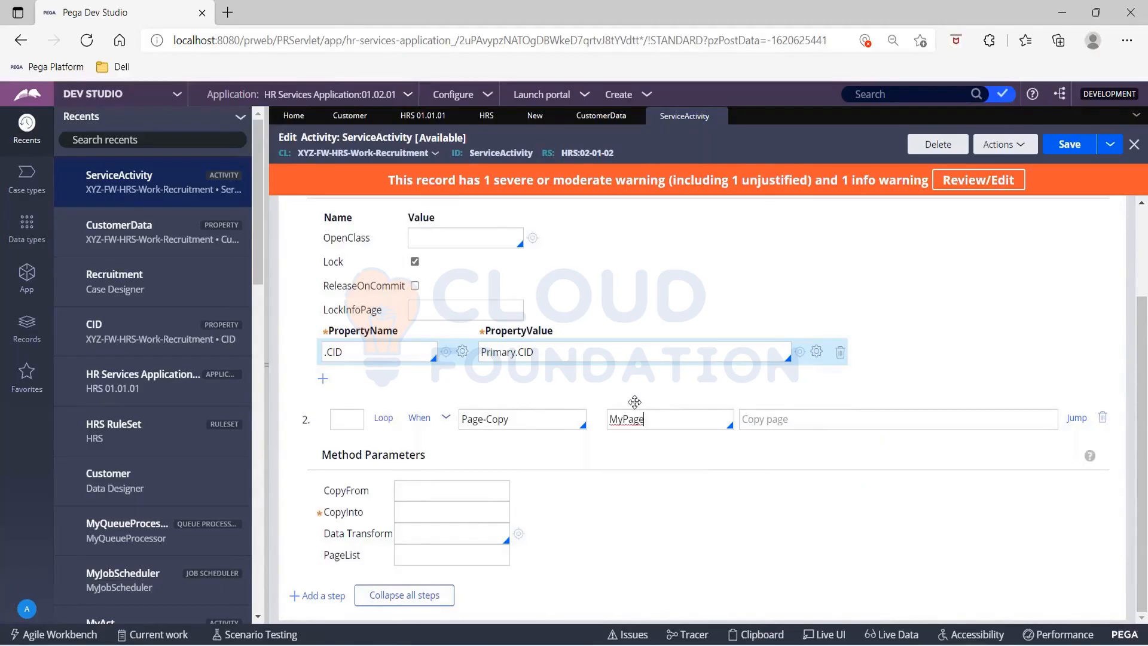
Step: Build the reference Primary.CustomerData in the Obj-Open step's PropertyValue and copy it into the Page-Copy step's CopyInto parameter
left_click(421, 508)
left_click(570, 349)
key("BackSpace")
key("BackSpace")
key("BackSpace")
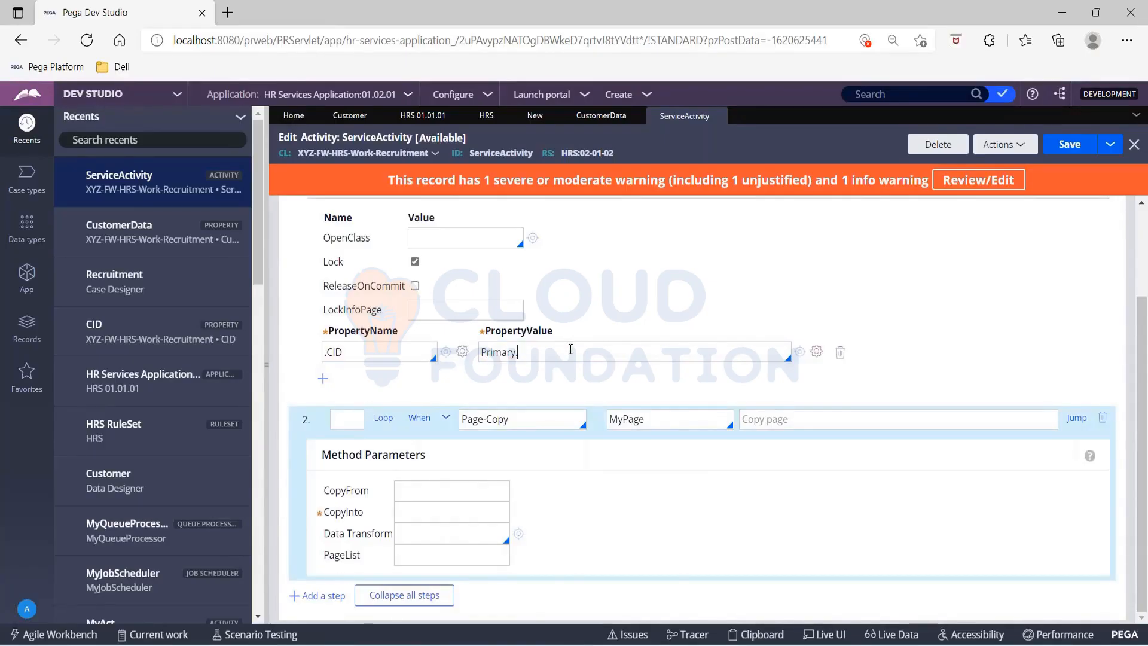
key("Down")
key("Down")
key("Down")
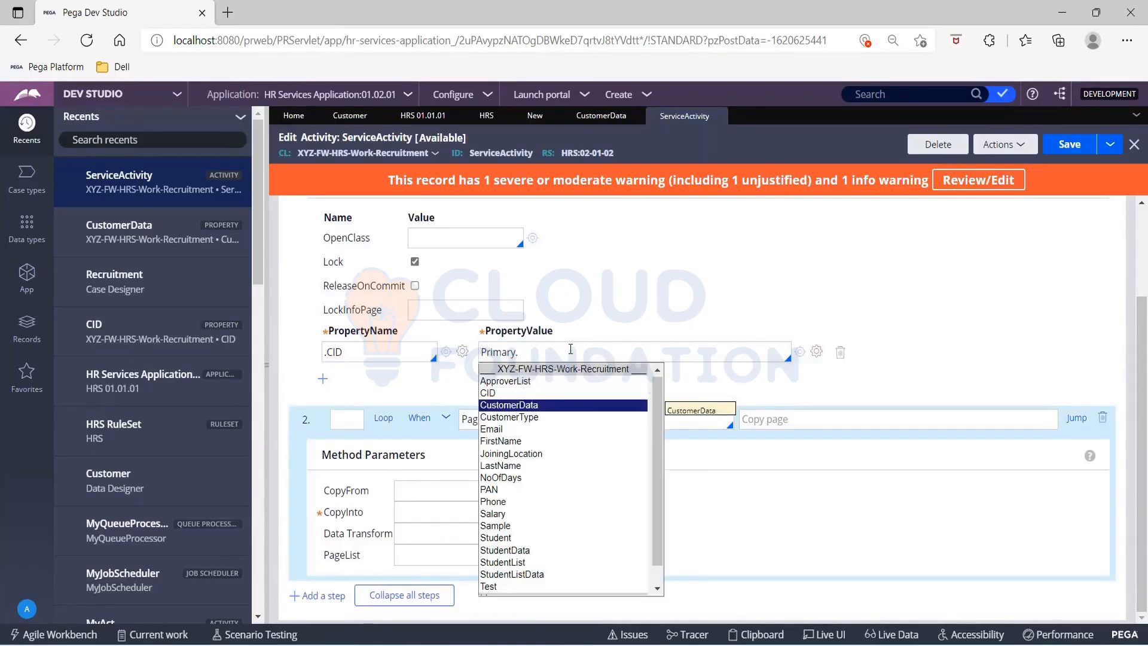
key("Return")
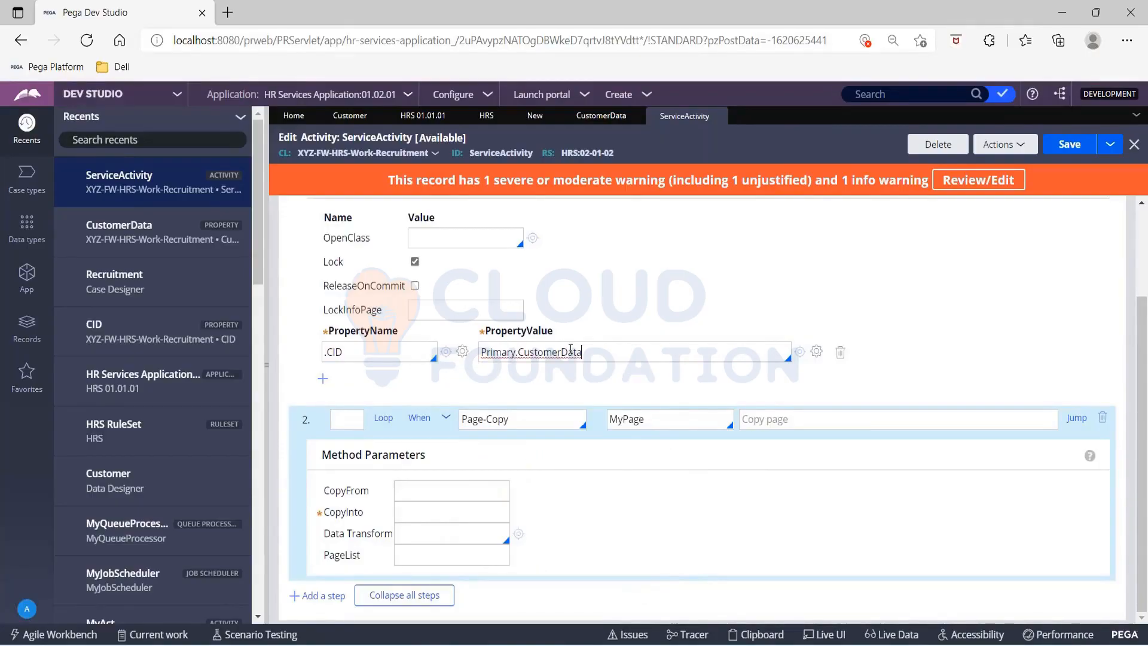
key("ctrl+a")
key("ctrl+c")
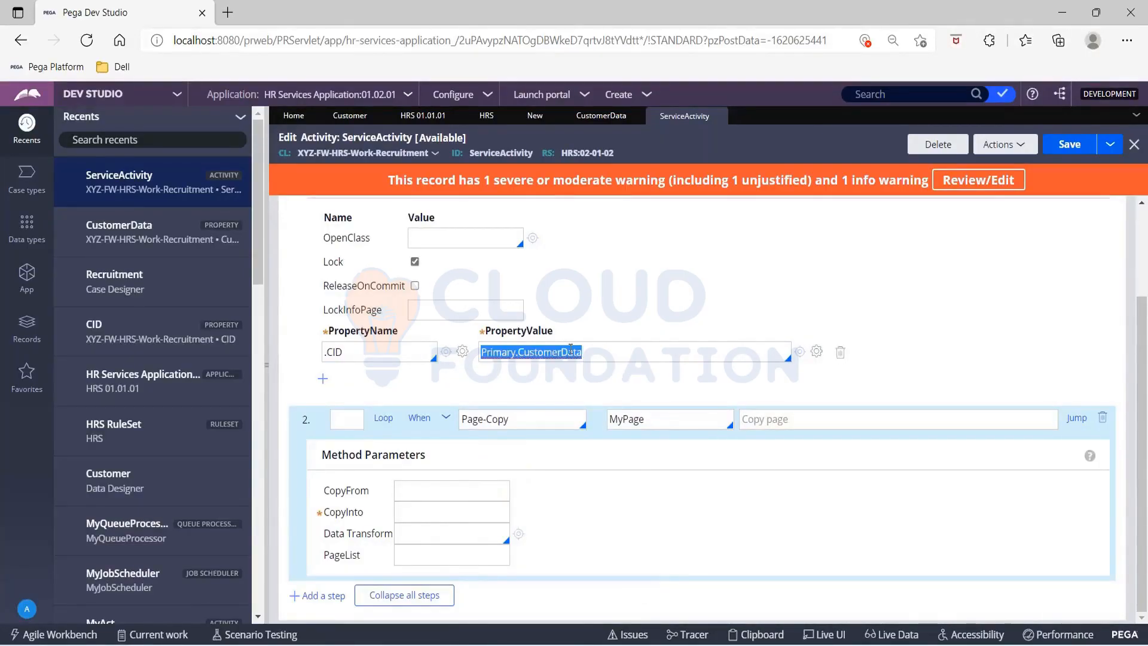
left_click(444, 514)
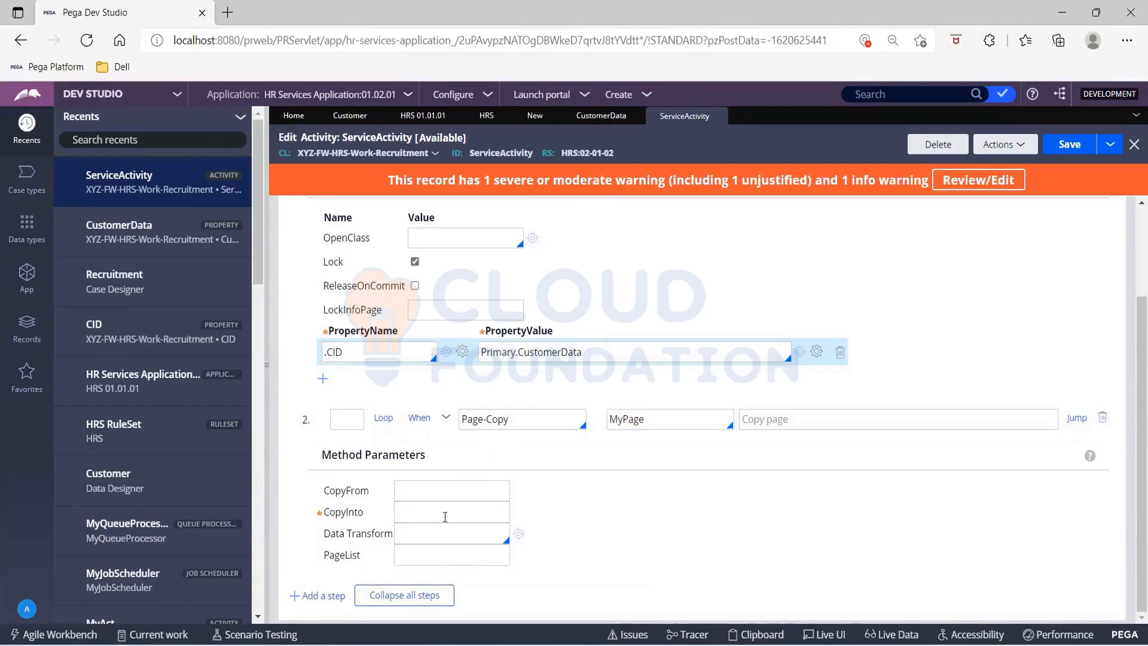
key("ctrl+v")
Step: Restore the Obj-Open step's PropertyValue to Primary.CID
left_click(596, 355)
key("BackSpace")
key("BackSpace")
key("BackSpace")
key("BackSpace")
key("BackSpace")
key("BackSpace")
key("BackSpace")
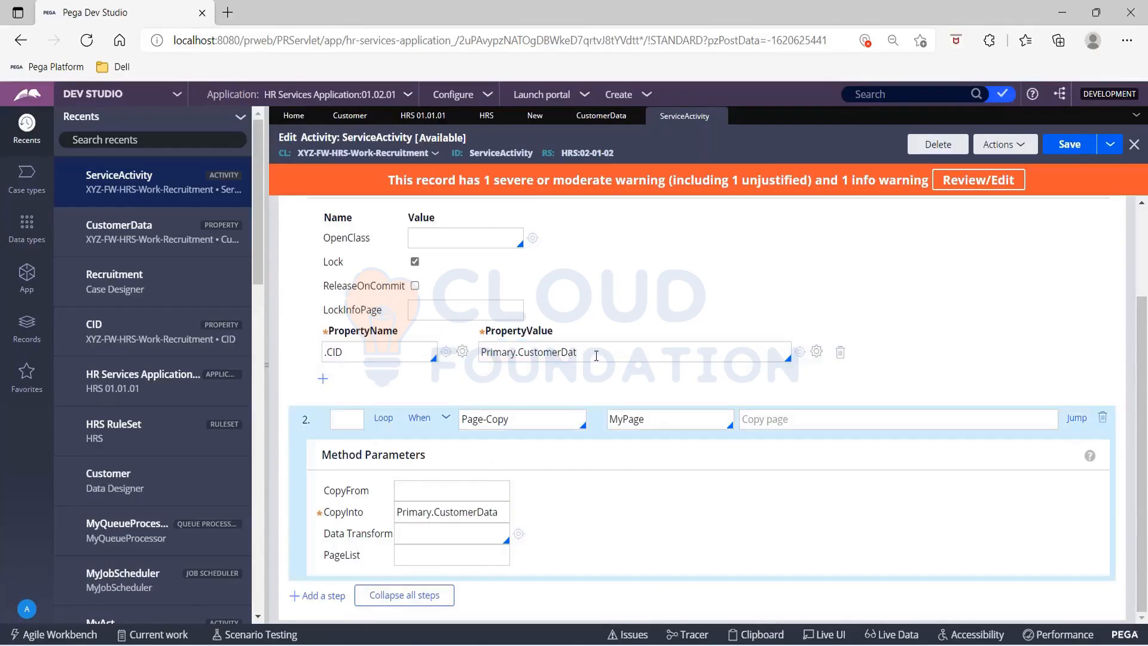
key("BackSpace")
key("BackSpace")
type("ID")
Step: Review the Obj-Open and Page-Copy step parameters and save the ServiceActivity activity
left_click(737, 281)
scroll(737, 281, "up", 2)
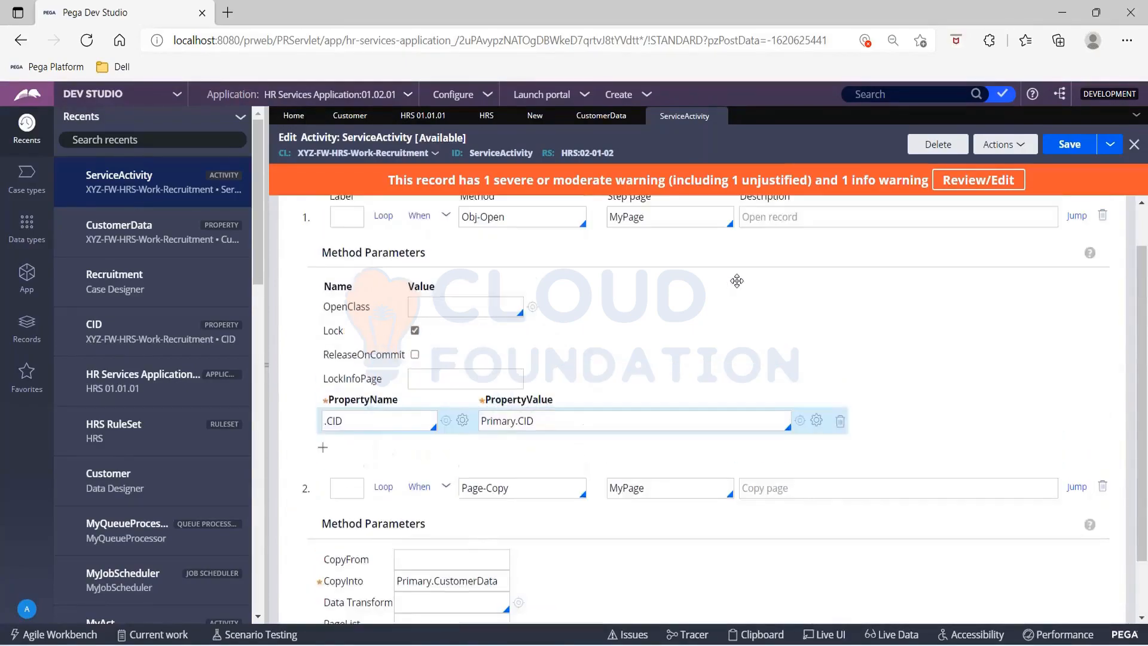
key("shift+F10")
left_click(628, 413)
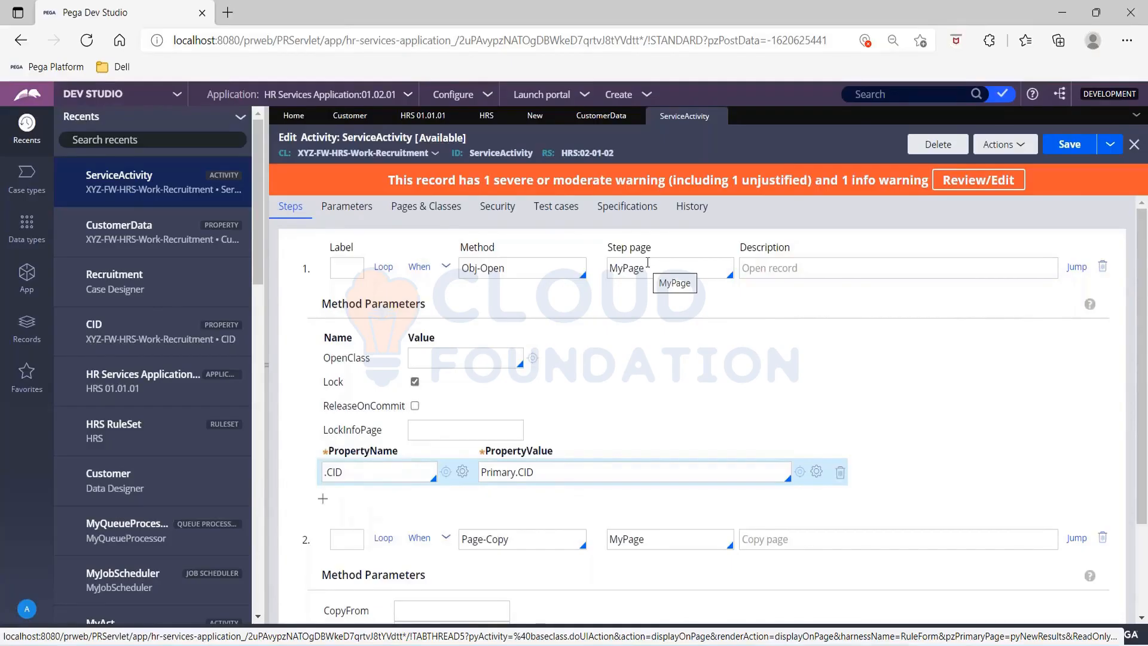
scroll(501, 524, "down", 2)
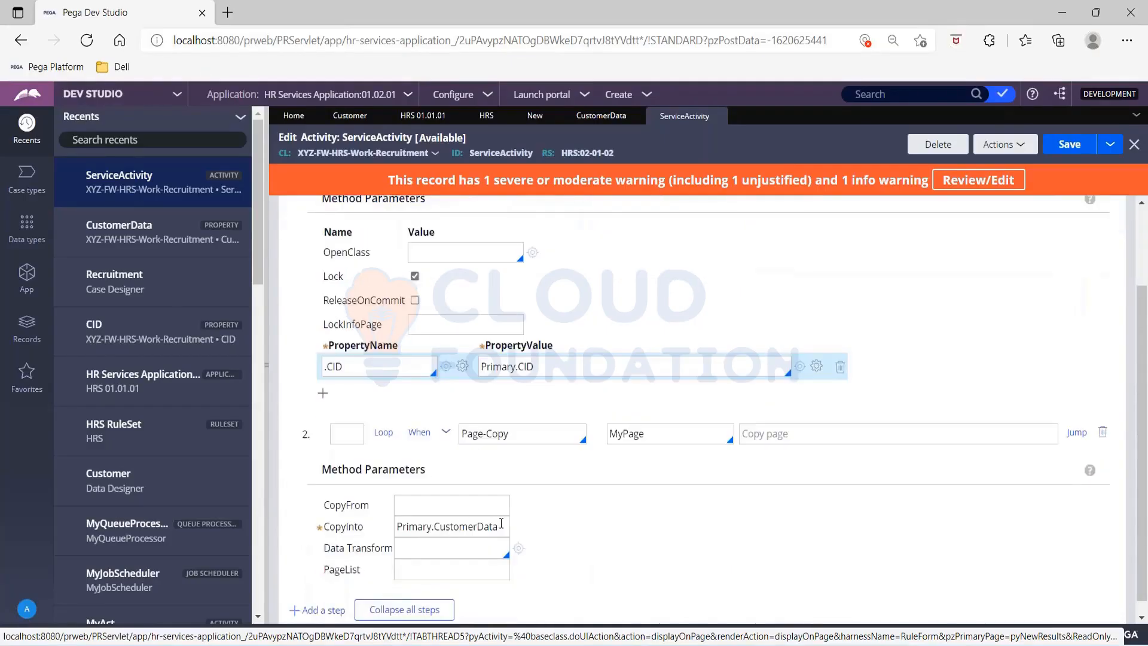
left_click_drag(507, 525, 402, 505)
left_click(388, 509)
left_click(1067, 144)
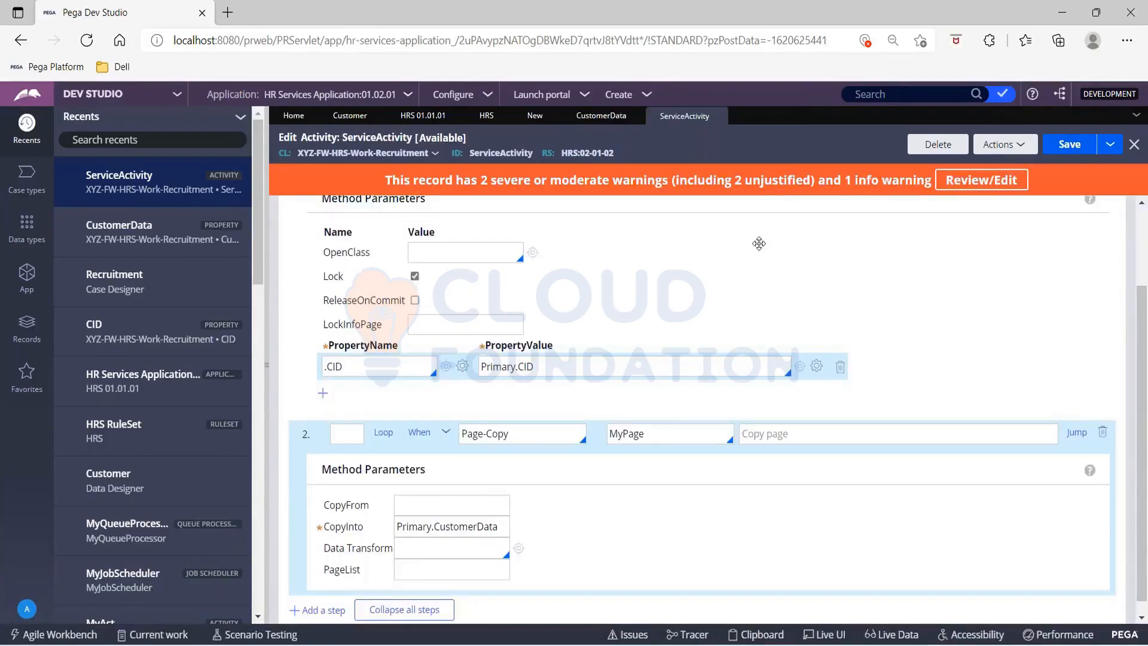
Step: Bring up the CID property record and close the open HRS and HRS 01.01.01 records
scroll(758, 242, "up", 2)
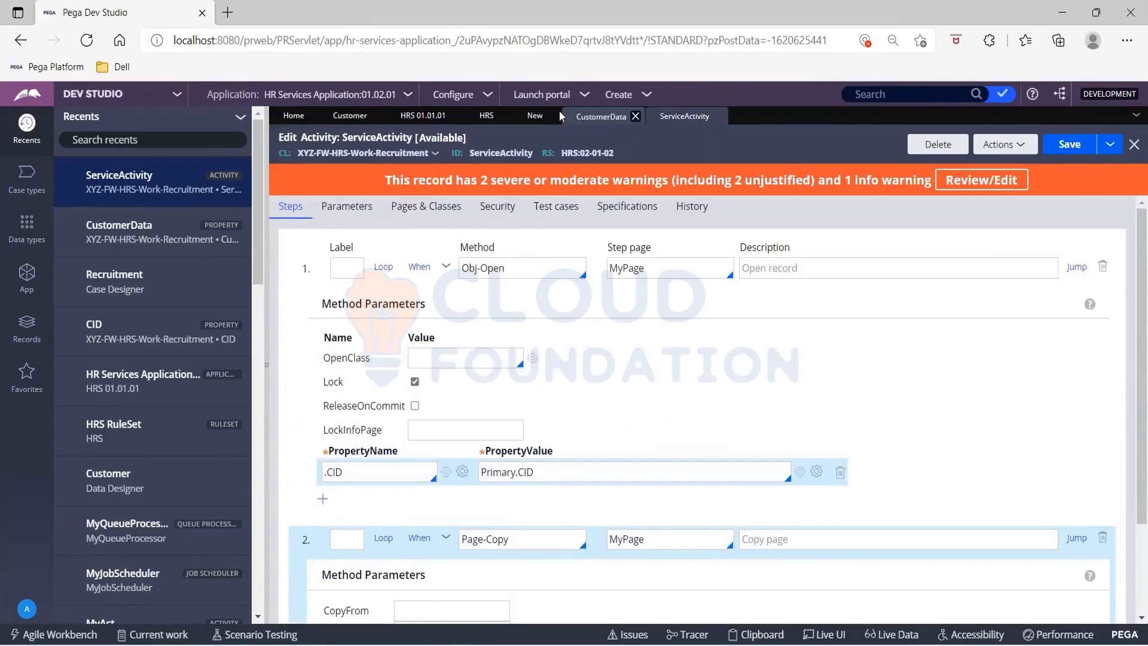
left_click(535, 115)
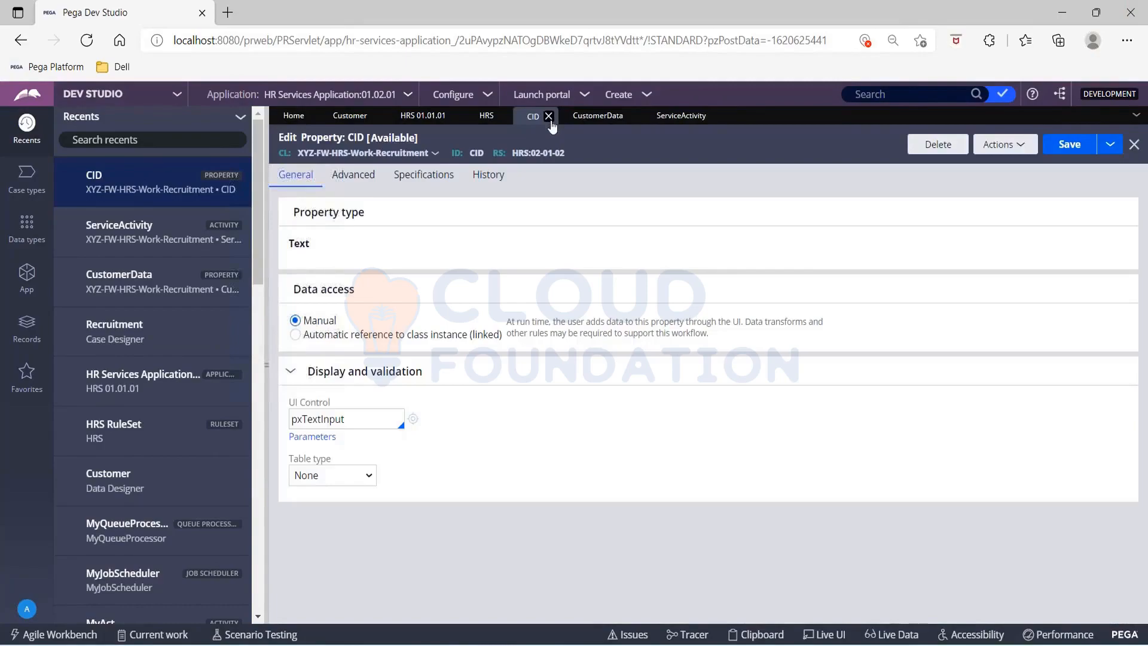
left_click(502, 116)
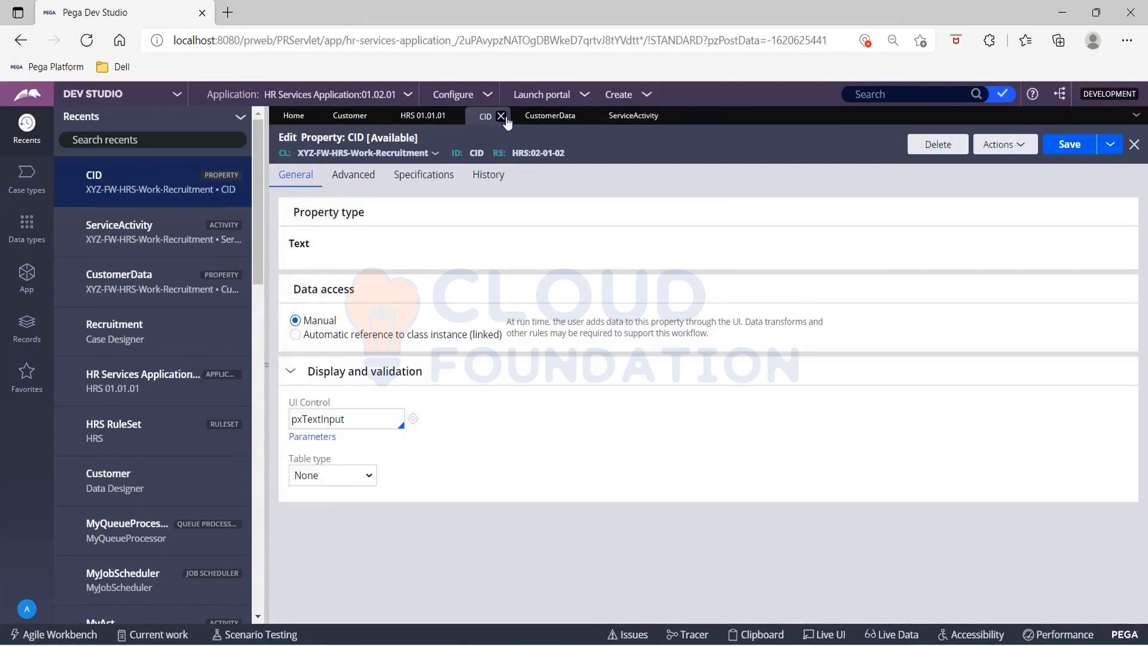
left_click(455, 116)
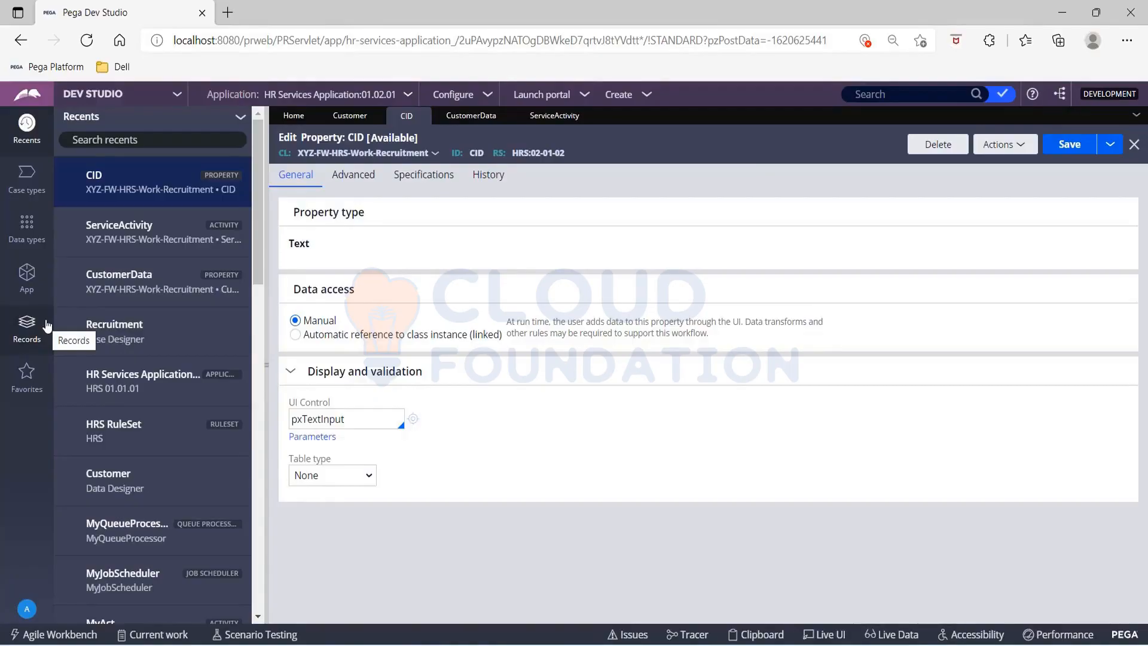
Step: Start a new Service REST record and examine its service package name setting
left_click(648, 95)
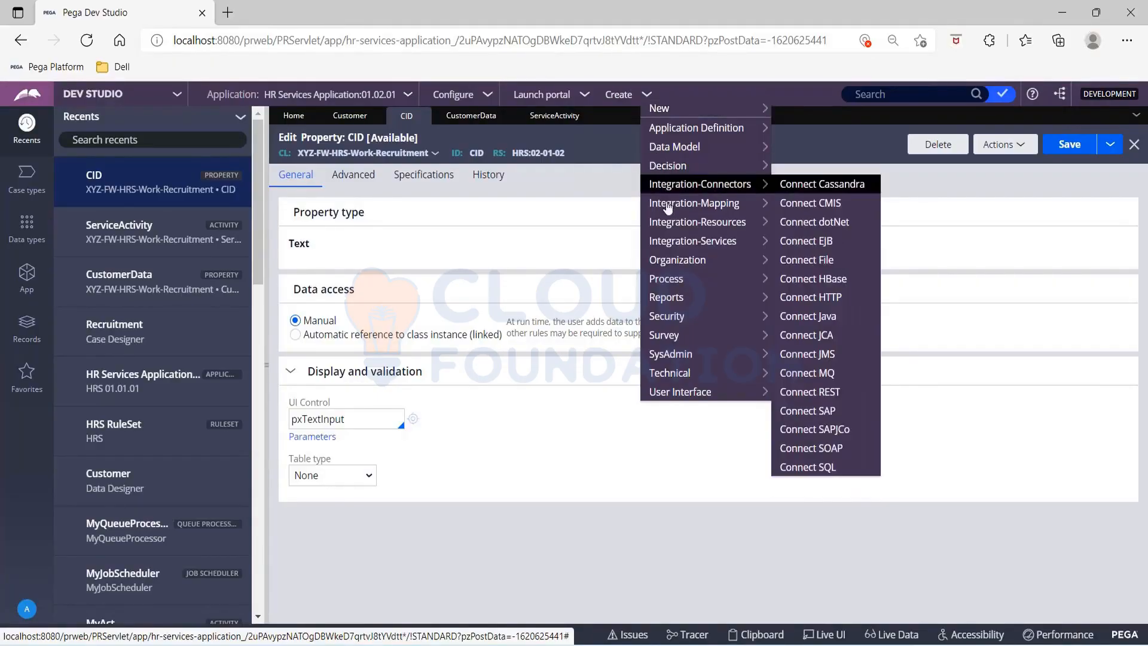
mouse_move(678, 242)
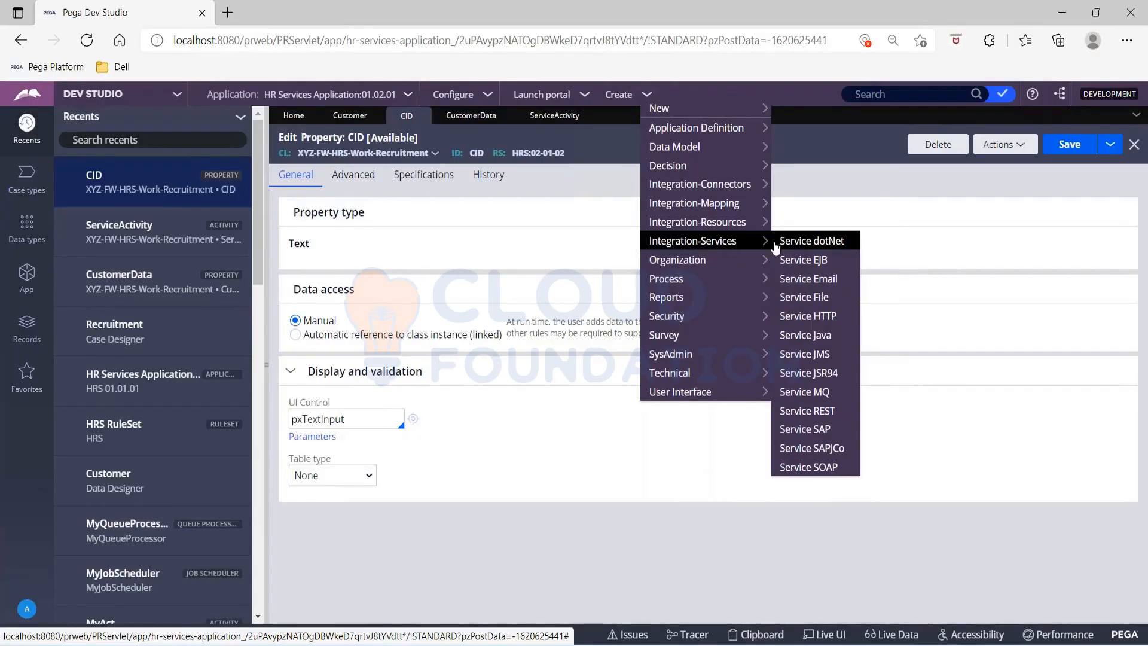
left_click(822, 416)
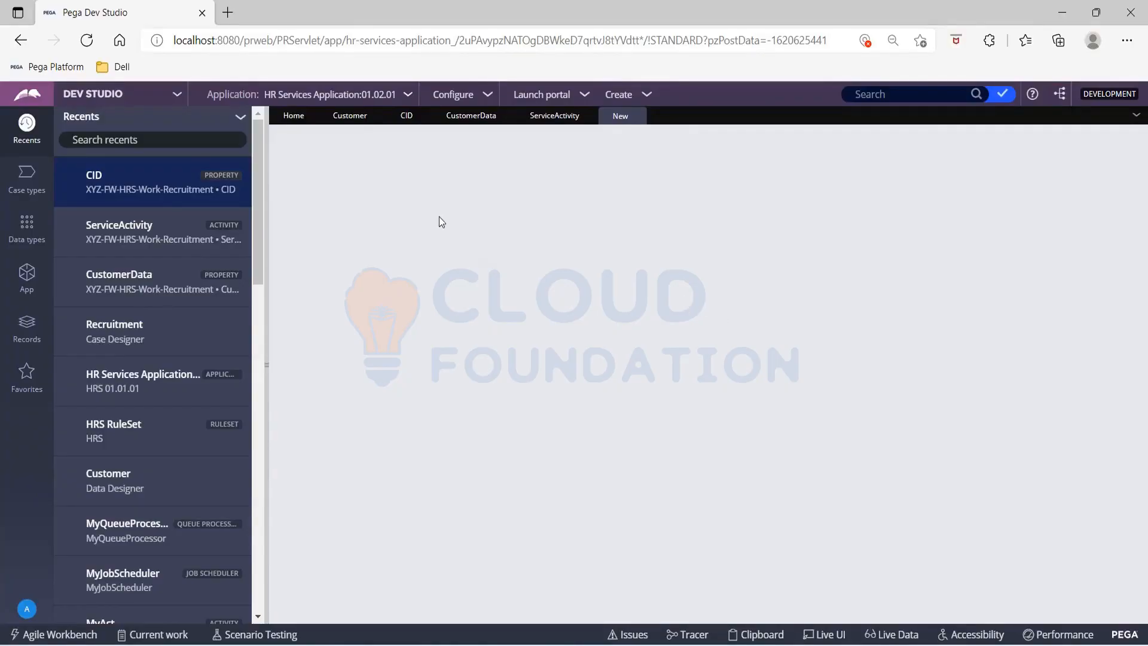
left_click(350, 116)
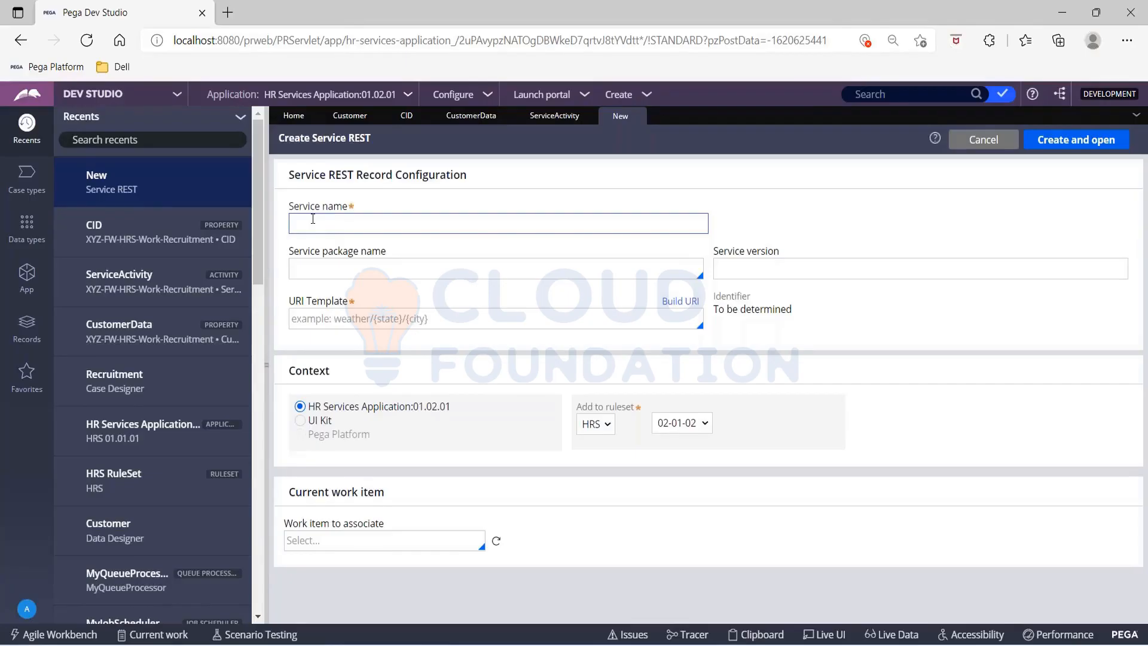
left_click_drag(290, 255, 407, 254)
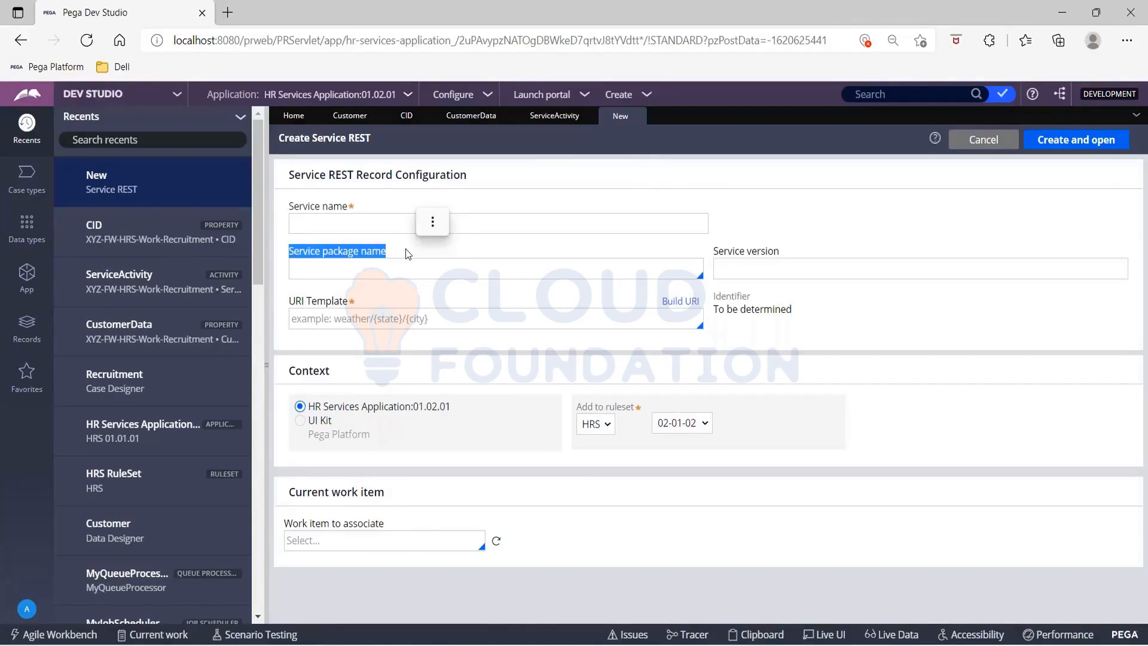
left_click(421, 226)
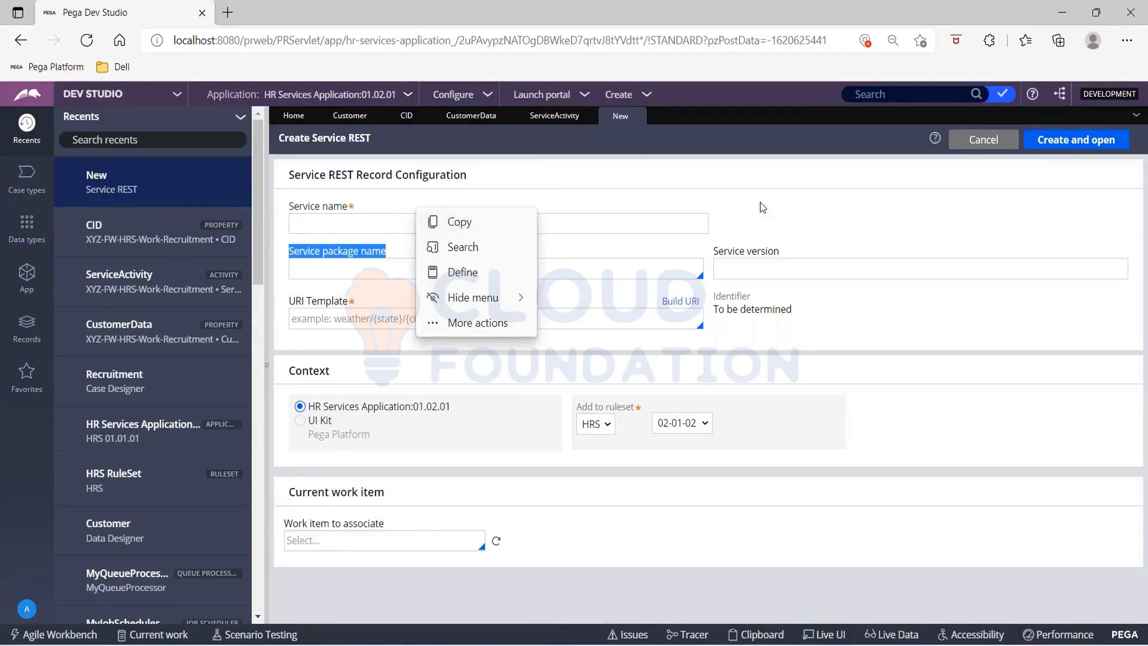
left_click(776, 213)
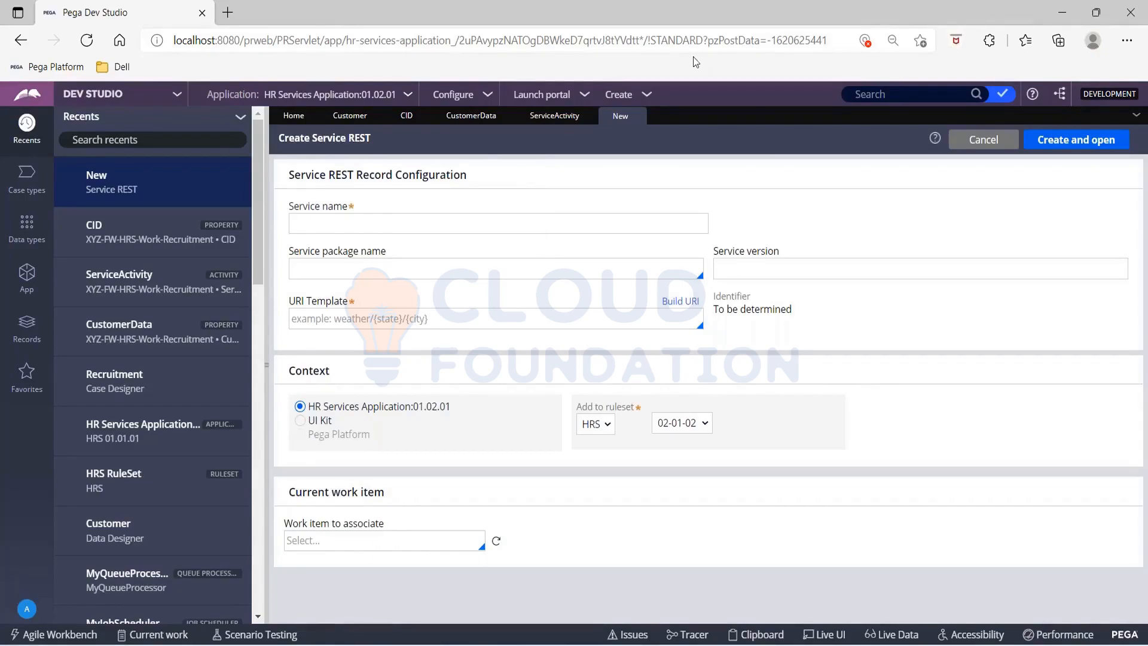
Step: Create a service package named MyPackage in the HRS ruleset and choose the Stateless processing mode
left_click(646, 96)
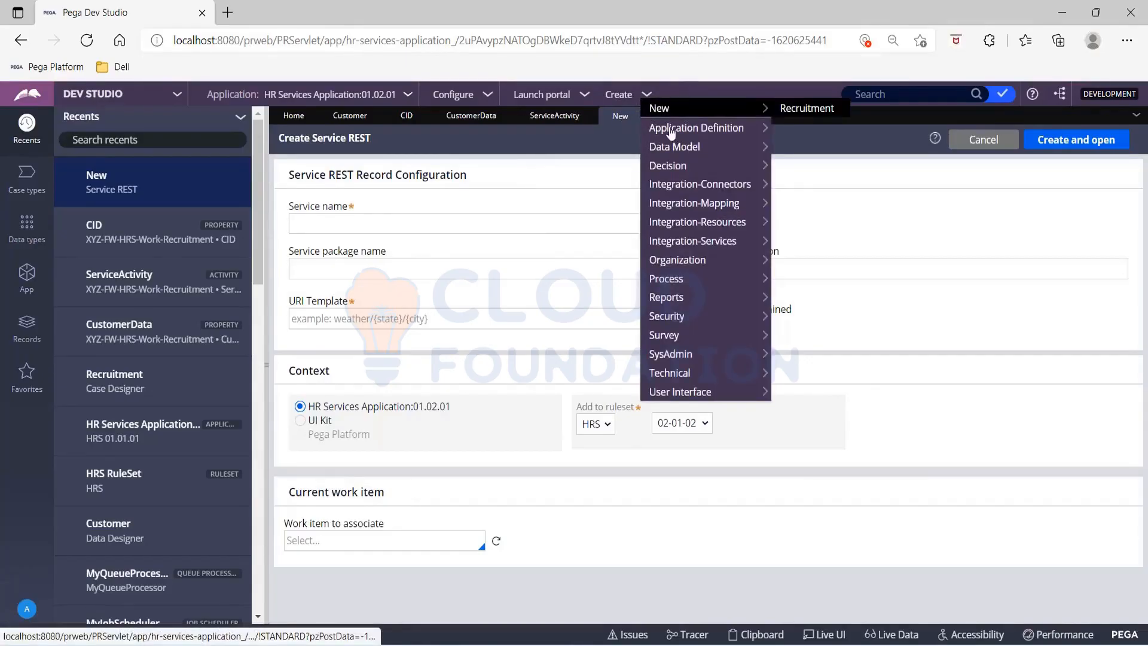
mouse_move(692, 221)
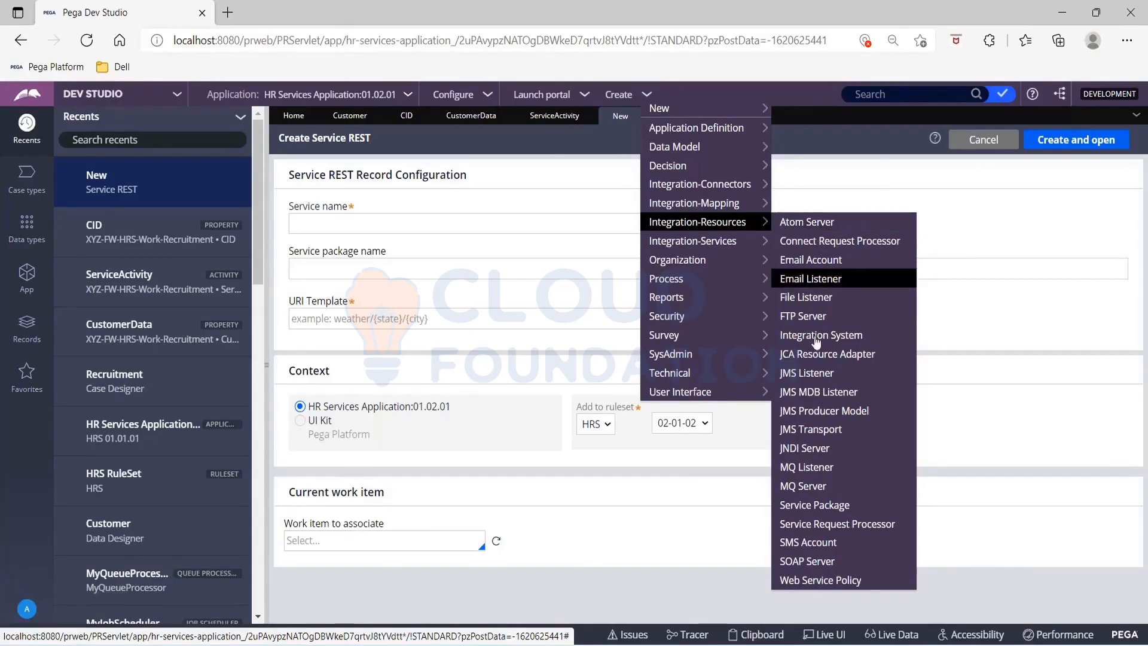
left_click(813, 506)
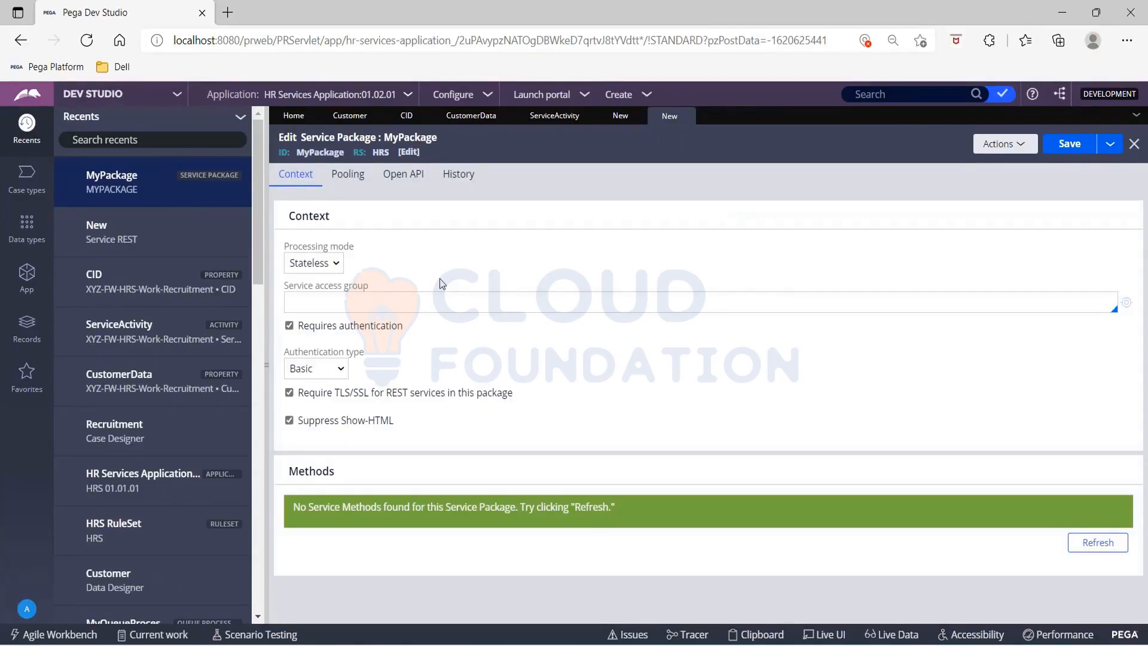
left_click(329, 266)
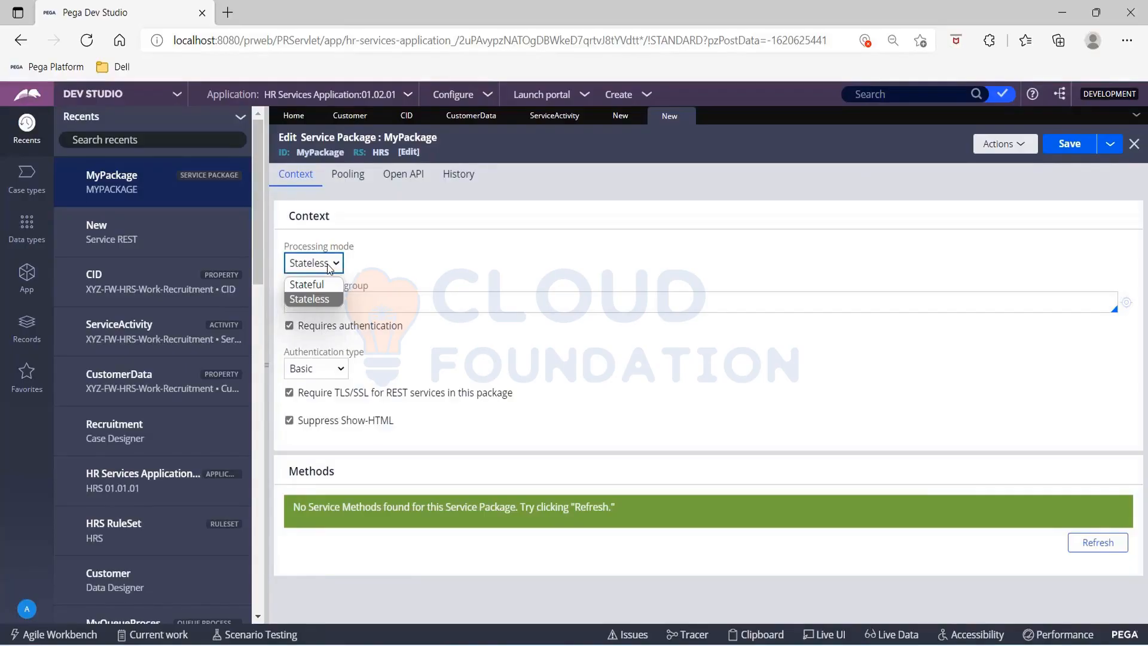
left_click(330, 300)
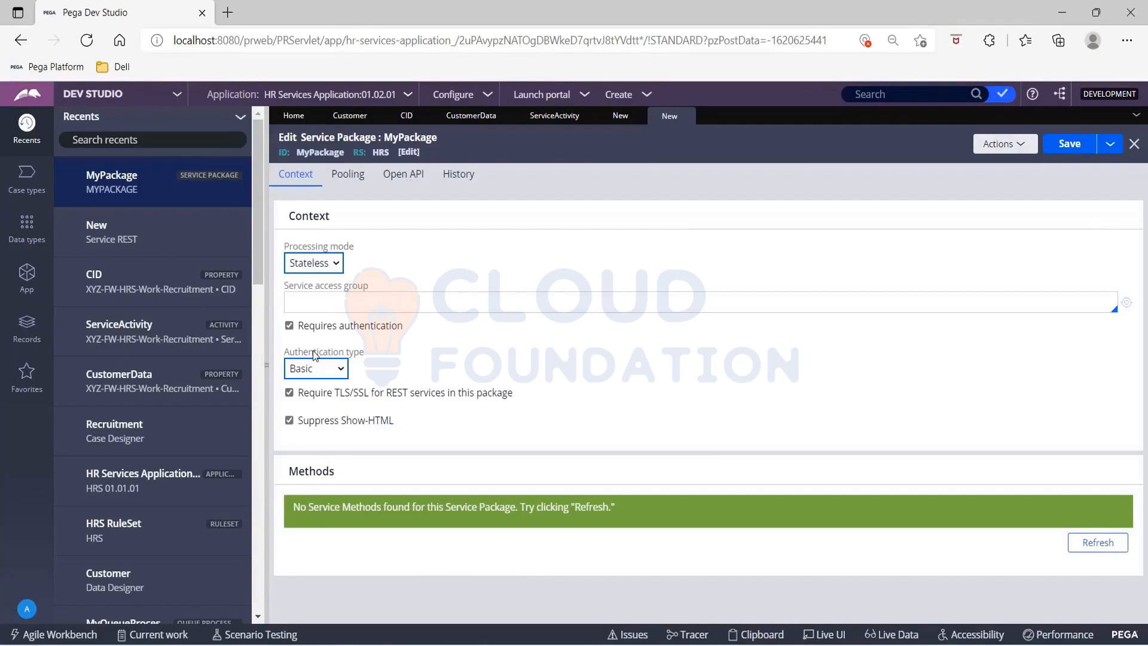
Step: Review the authentication types for MyPackage and turn off its authentication requirement
left_click(326, 371)
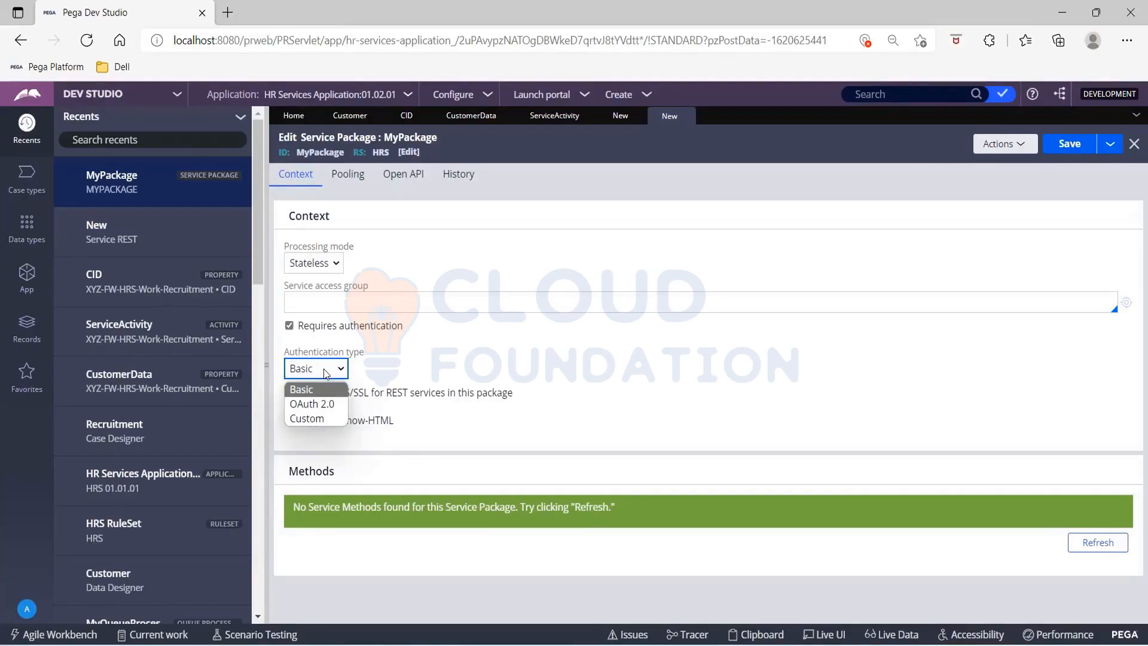
left_click(288, 328)
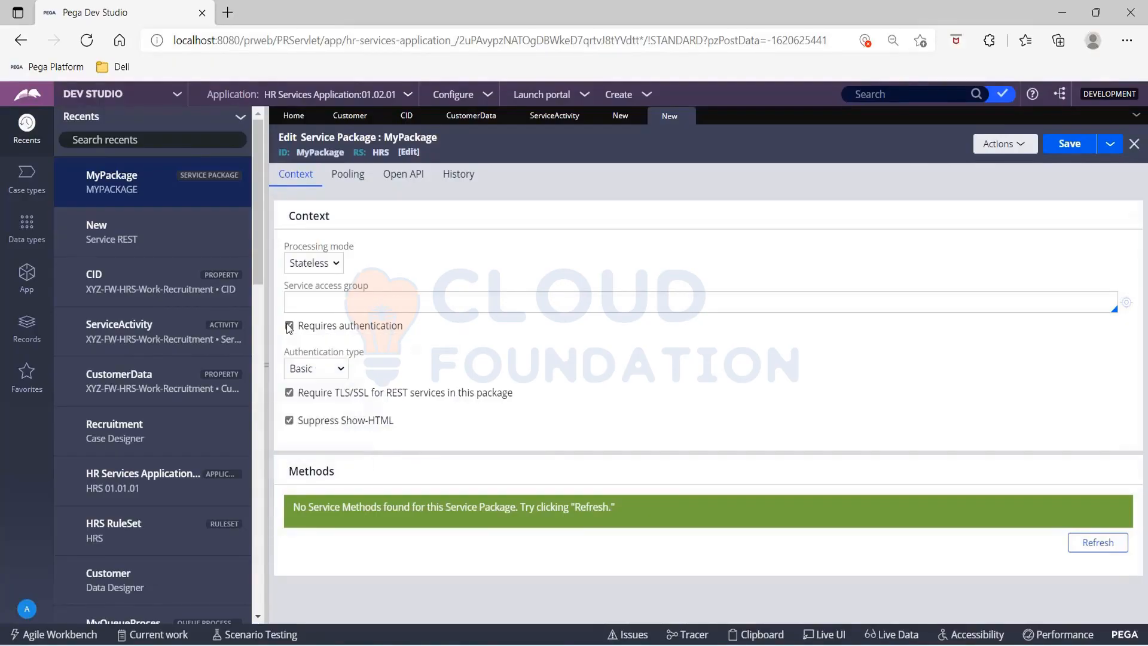
left_click(289, 326)
Step: Open the current operator's access group record to check its identifier for the service access group setting
left_click(334, 300)
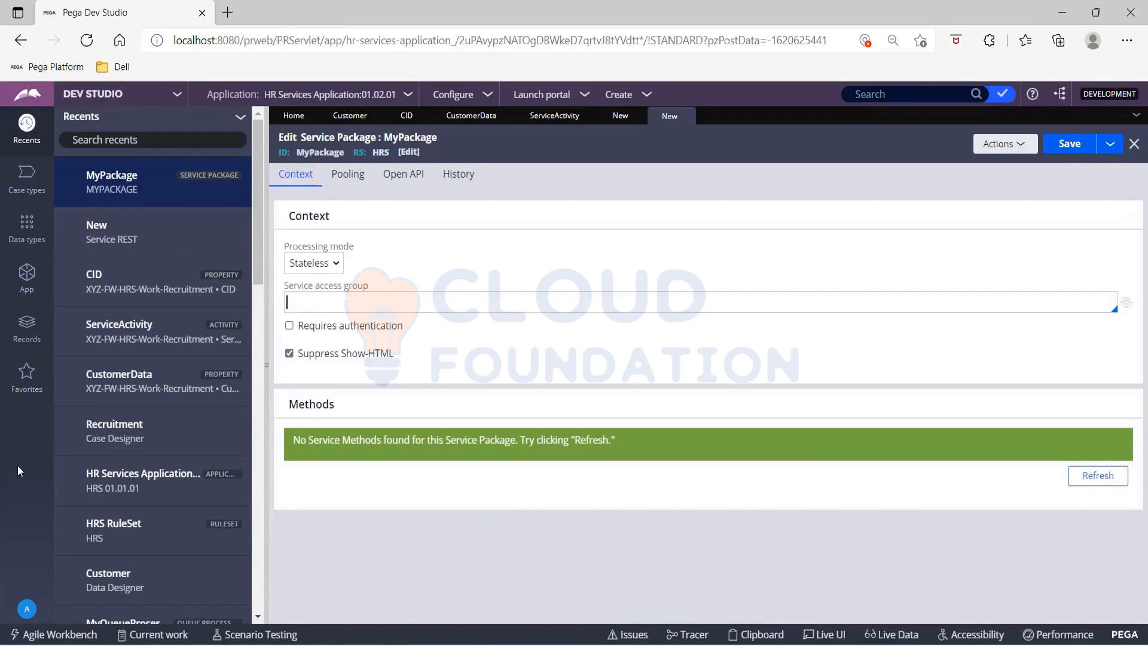
left_click(29, 610)
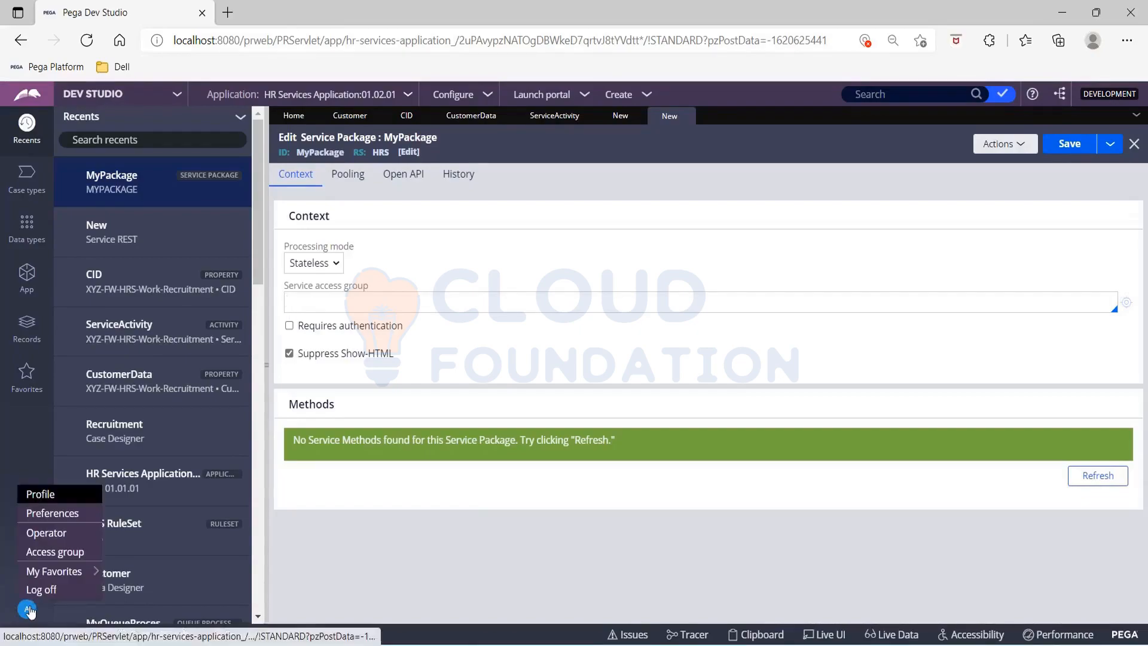
left_click(51, 549)
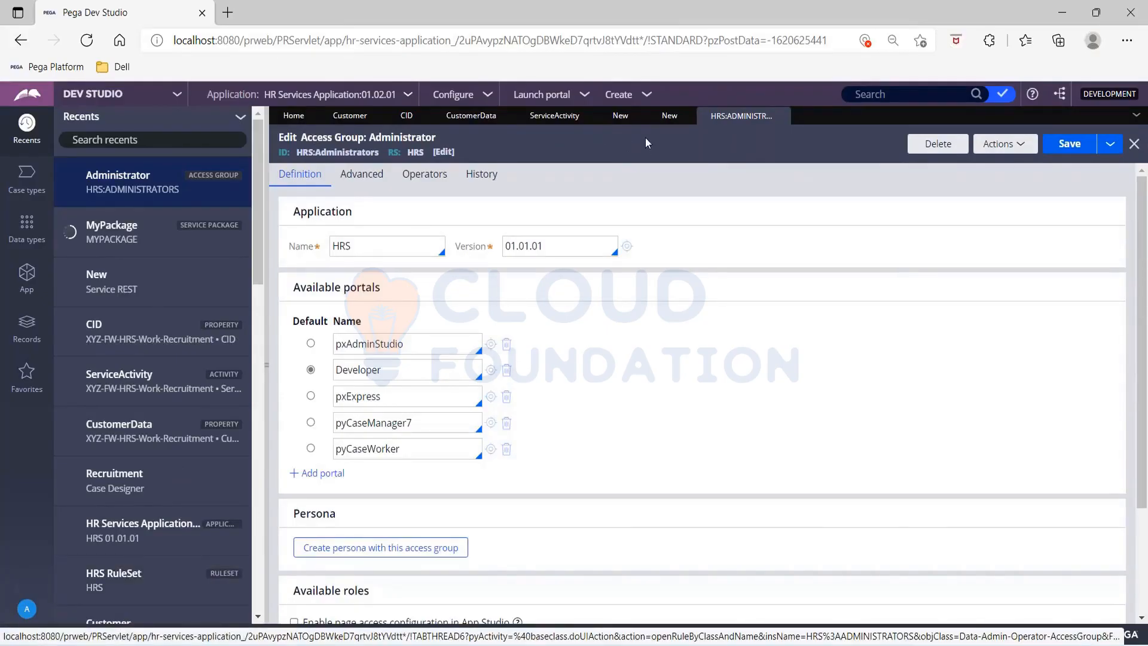
Step: Set the MyPackage service access group to HRS:Administrators and save the service package
left_click(670, 115)
left_click(385, 301)
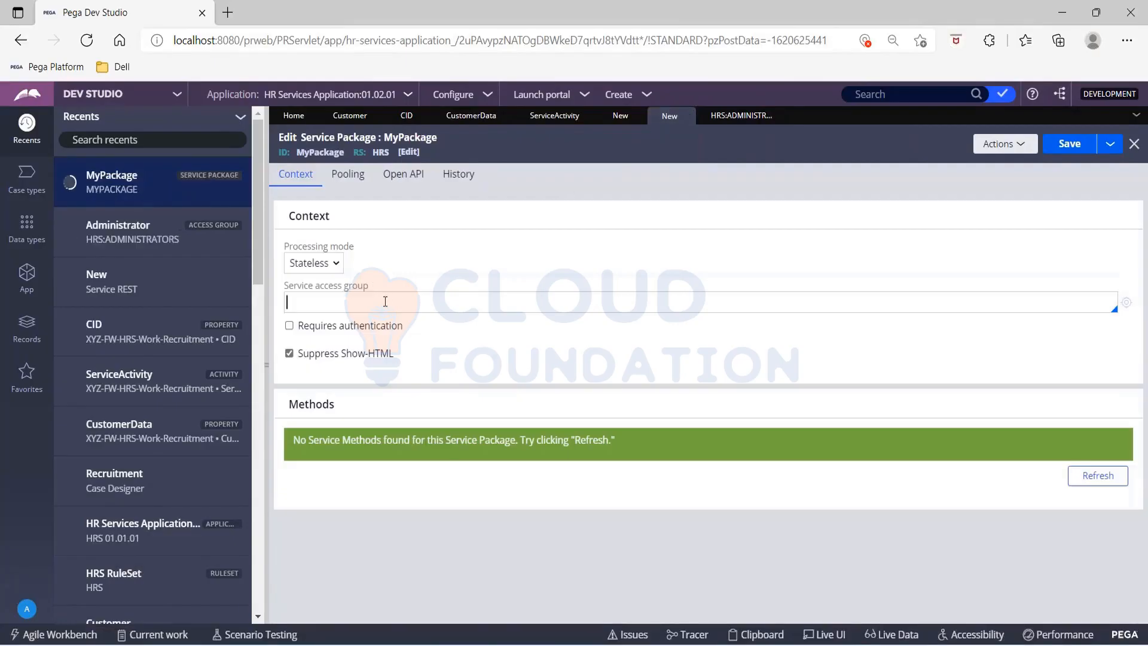
type("HRS:ADMINI")
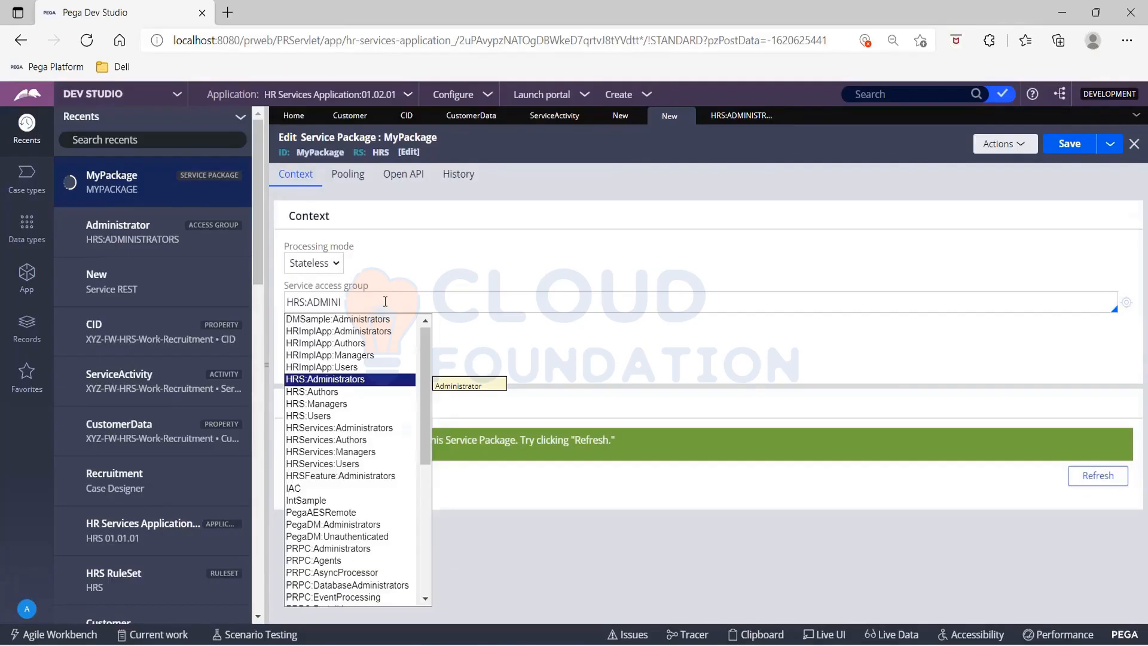
key("Return")
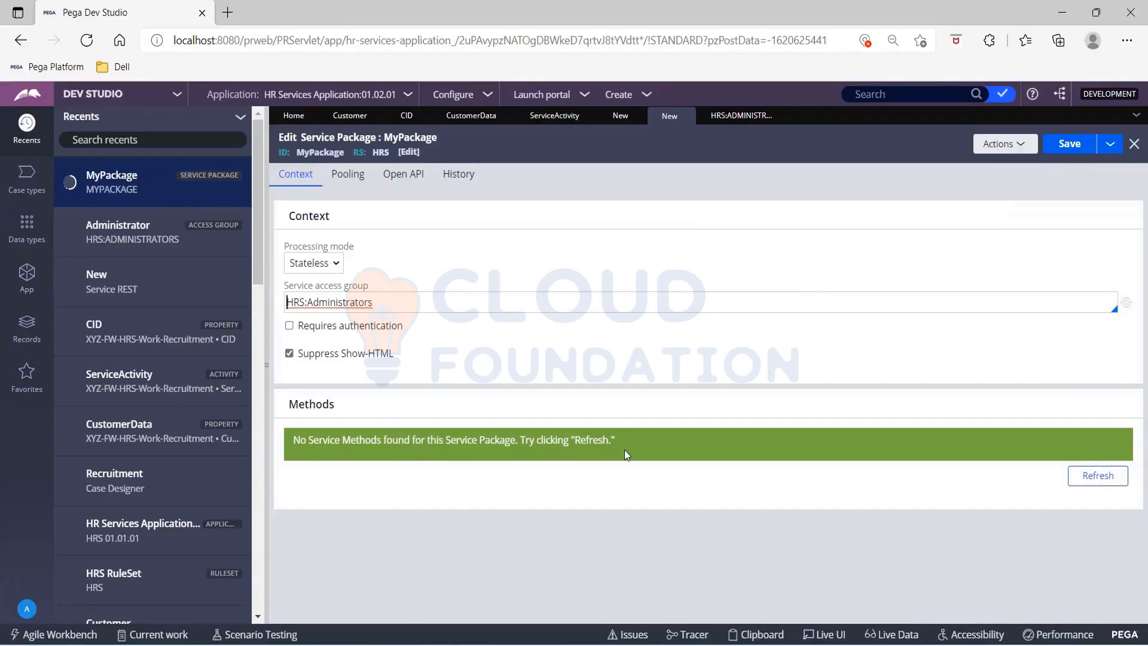
left_click(1075, 151)
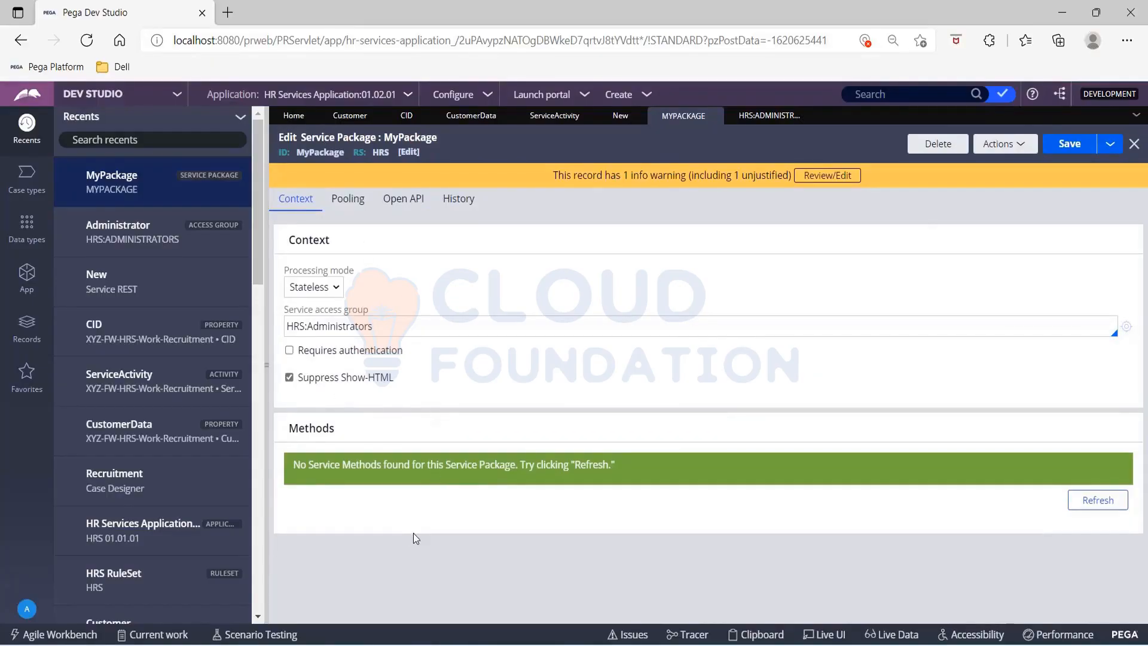
Step: In the new Service REST record, choose service package MyPackage, service name getCustomer and service version 01.01.01
left_click(605, 120)
left_click(428, 265)
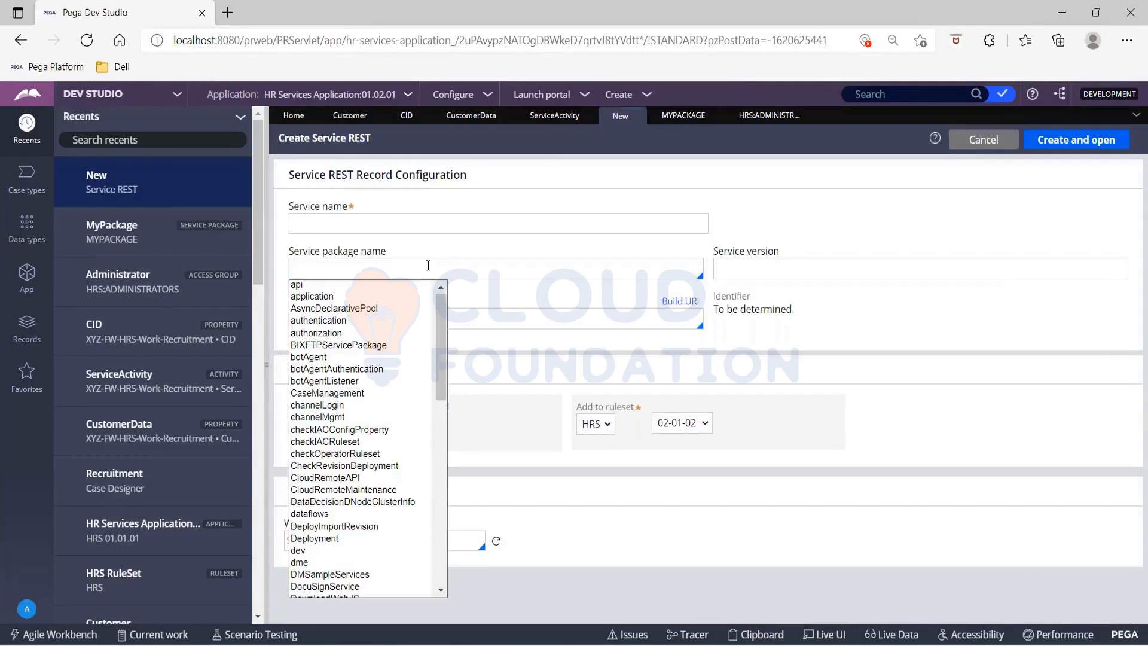
type("My")
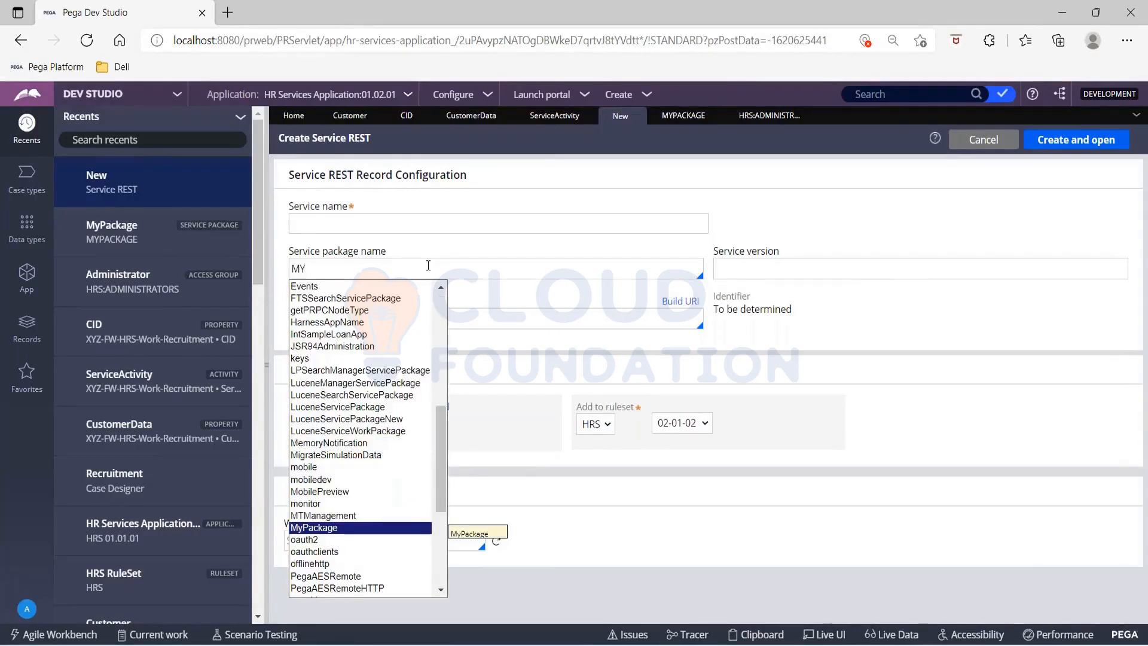
key("Return")
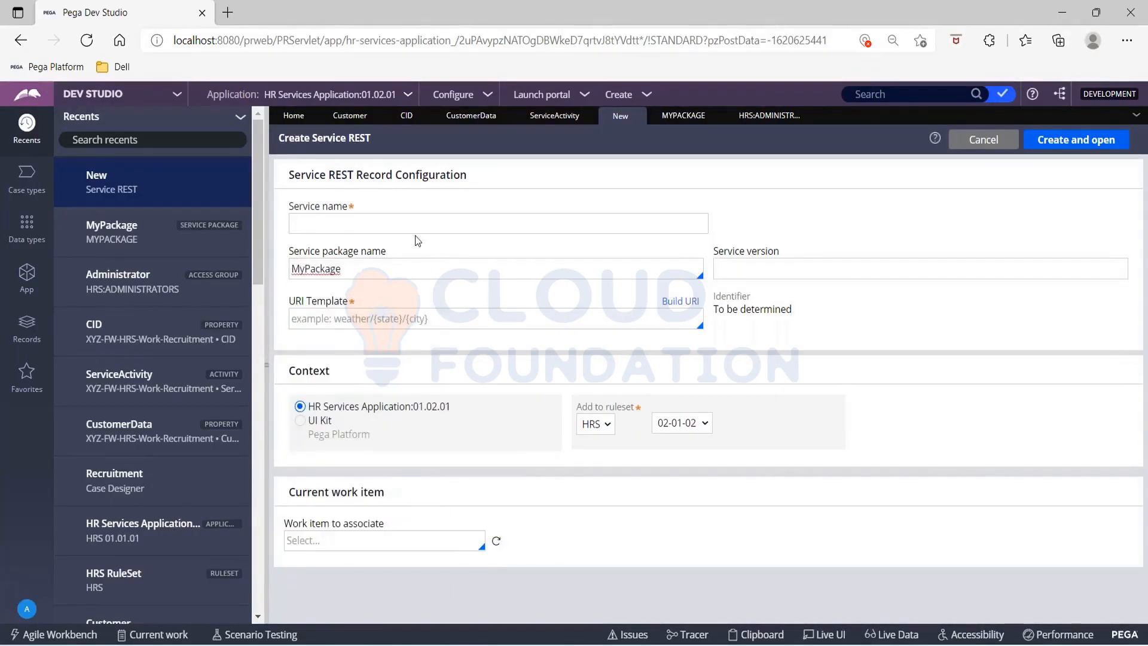
left_click(393, 224)
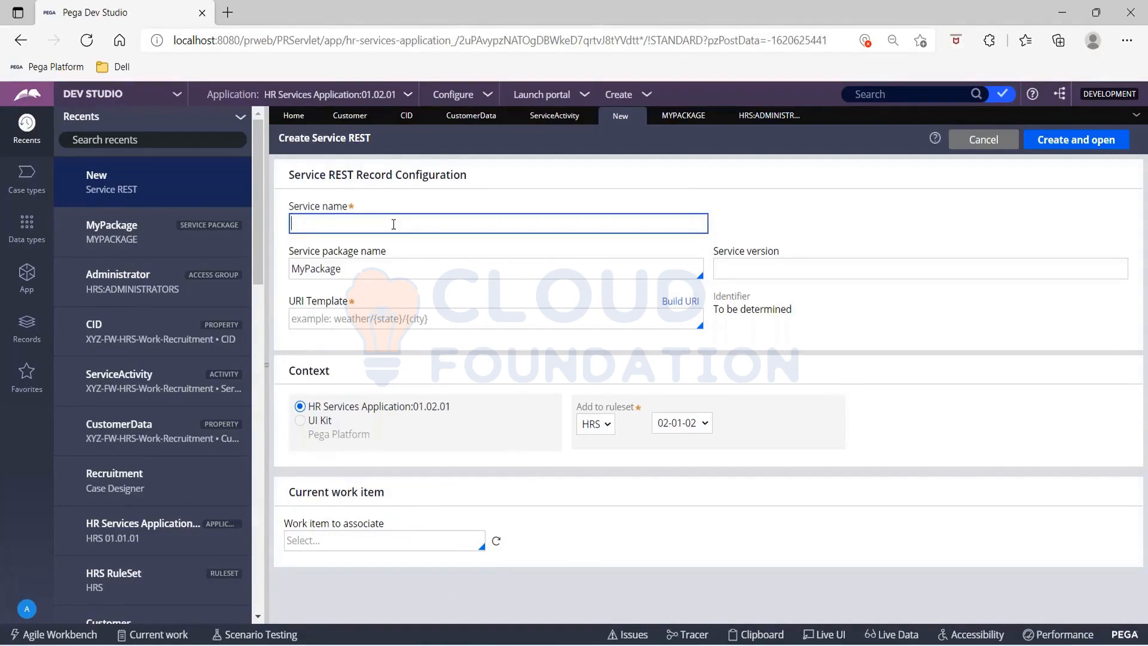
type("getCustomer")
left_click(832, 268)
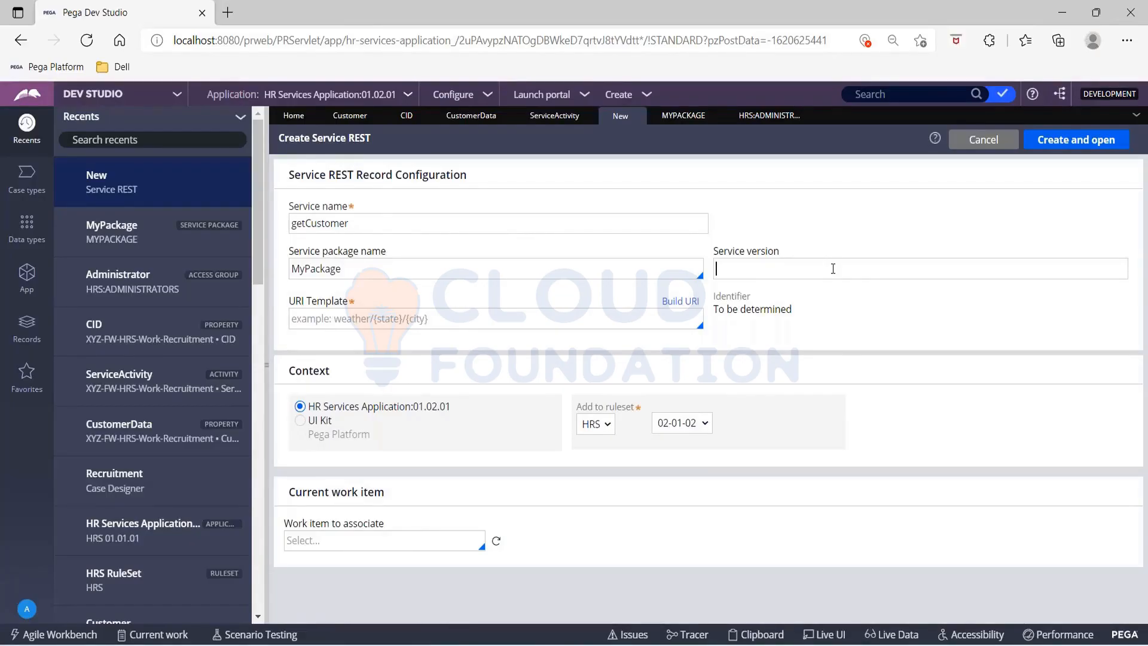
type("01.01.01")
Step: Examine how the URI template builder adds components and which component types it offers
left_click(633, 311)
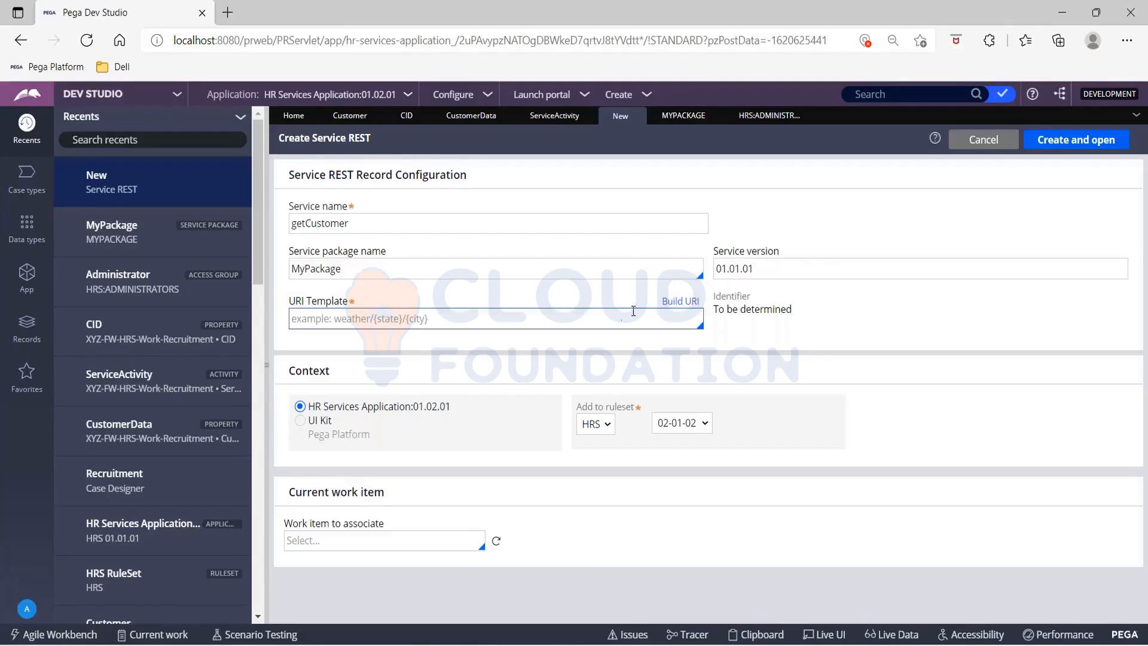
left_click(670, 307)
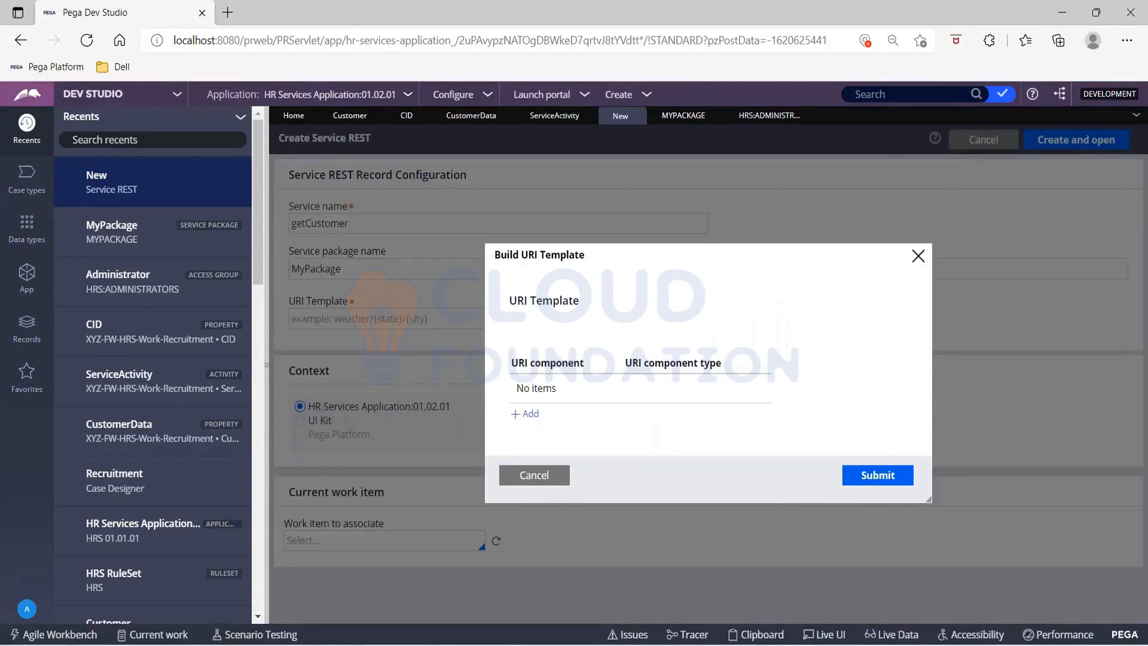
left_click(527, 413)
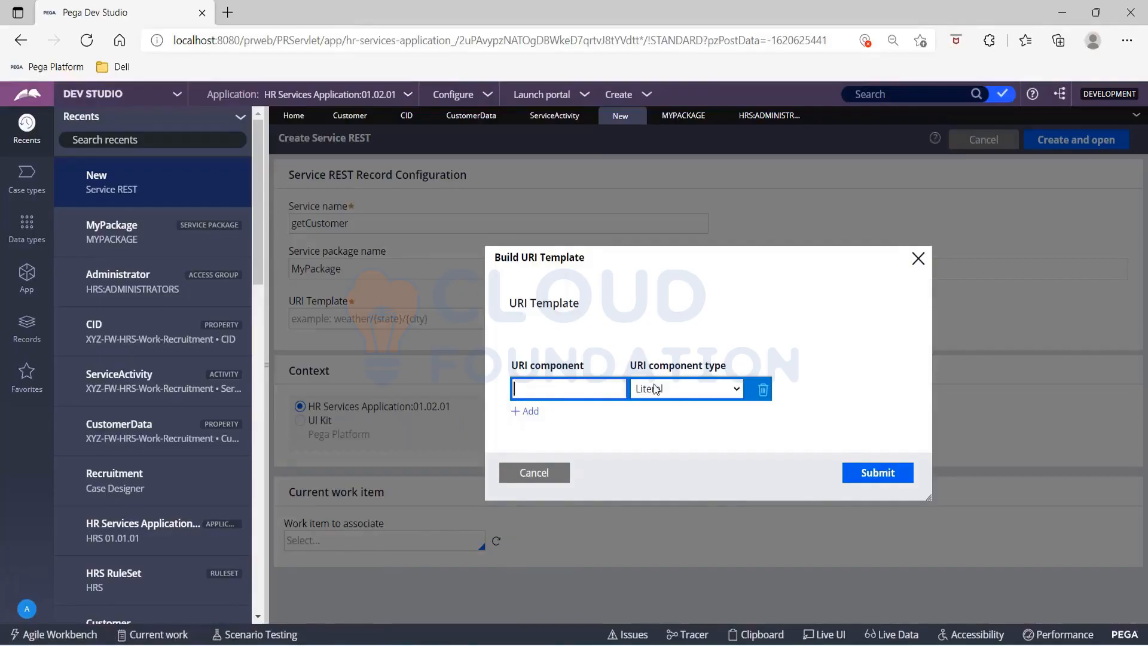
left_click(561, 476)
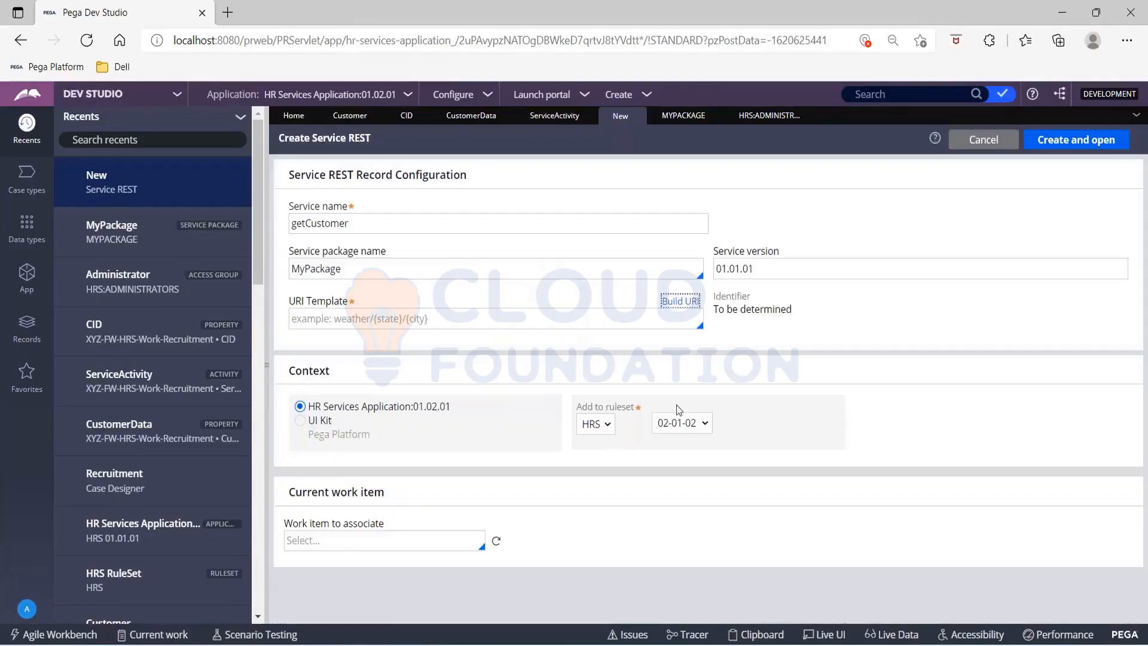
left_click(679, 300)
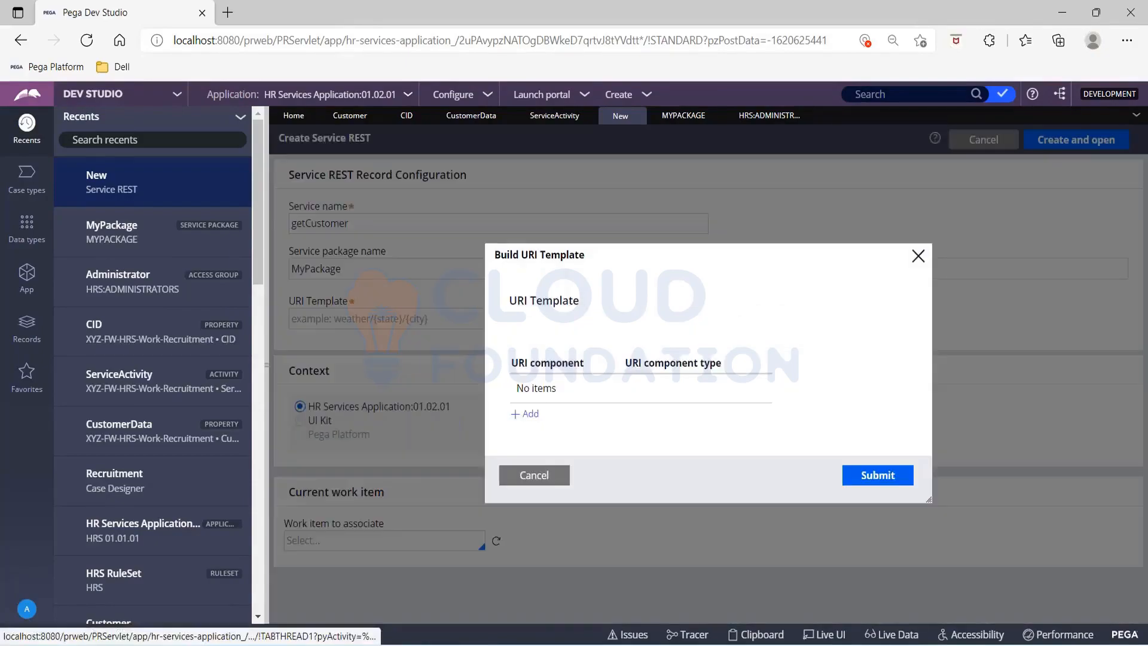
left_click(525, 413)
left_click(664, 394)
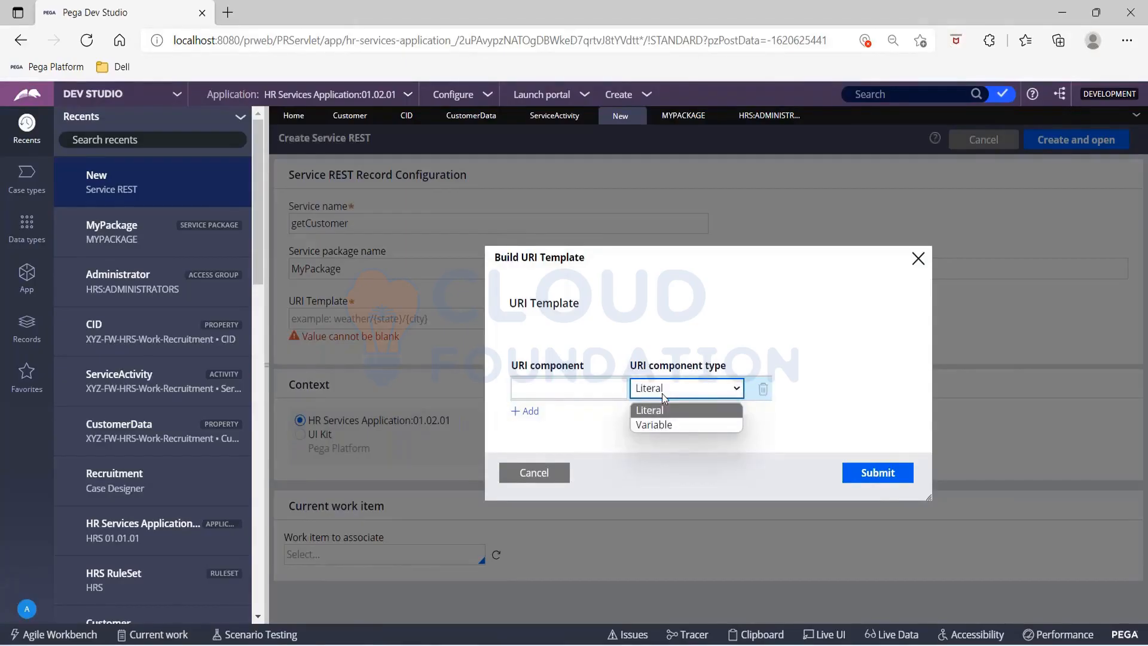
Step: Set the URI template to RetrieveCustomer, then create and open the getCustomer Service REST record
left_click(444, 16)
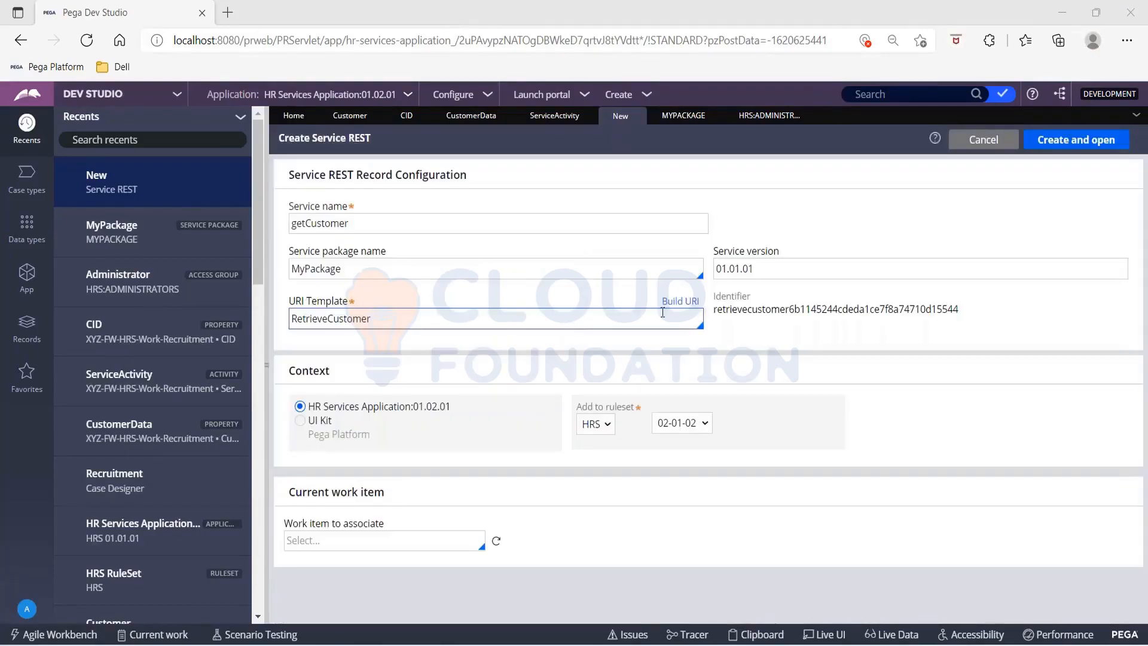
left_click(729, 333)
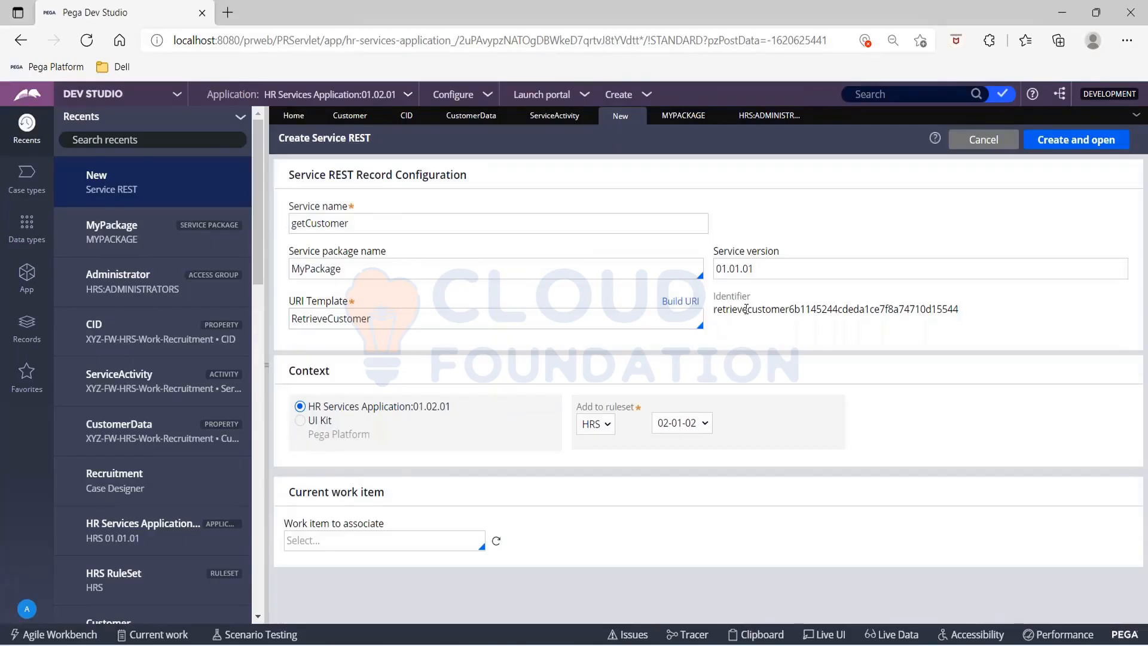
left_click_drag(714, 309, 980, 317)
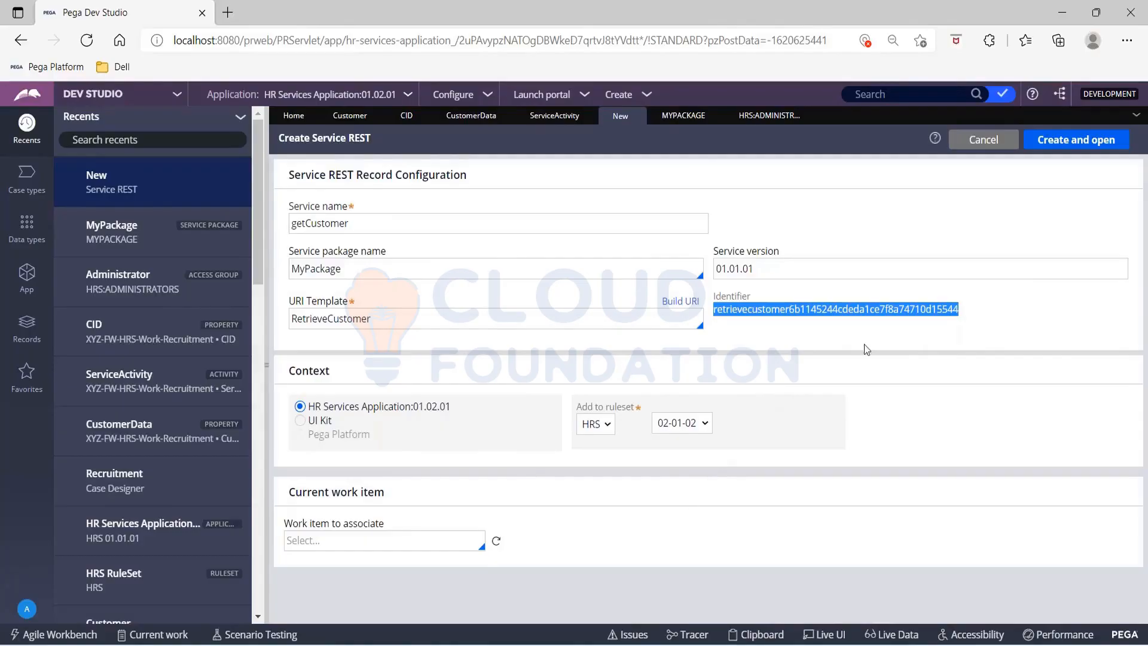
left_click(1065, 141)
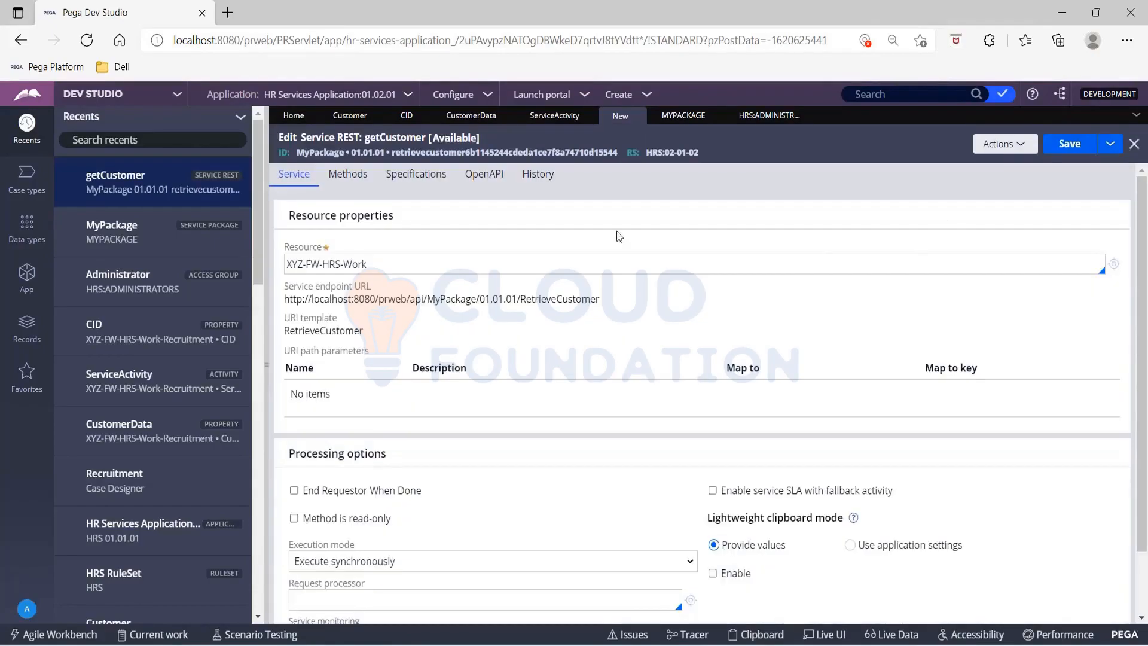
Step: Widen the getCustomer form and set its resource to XYZ-FW-HRS-Work-Recruitment, the class that holds ServiceActivity
left_click_drag(266, 311, 21, 251)
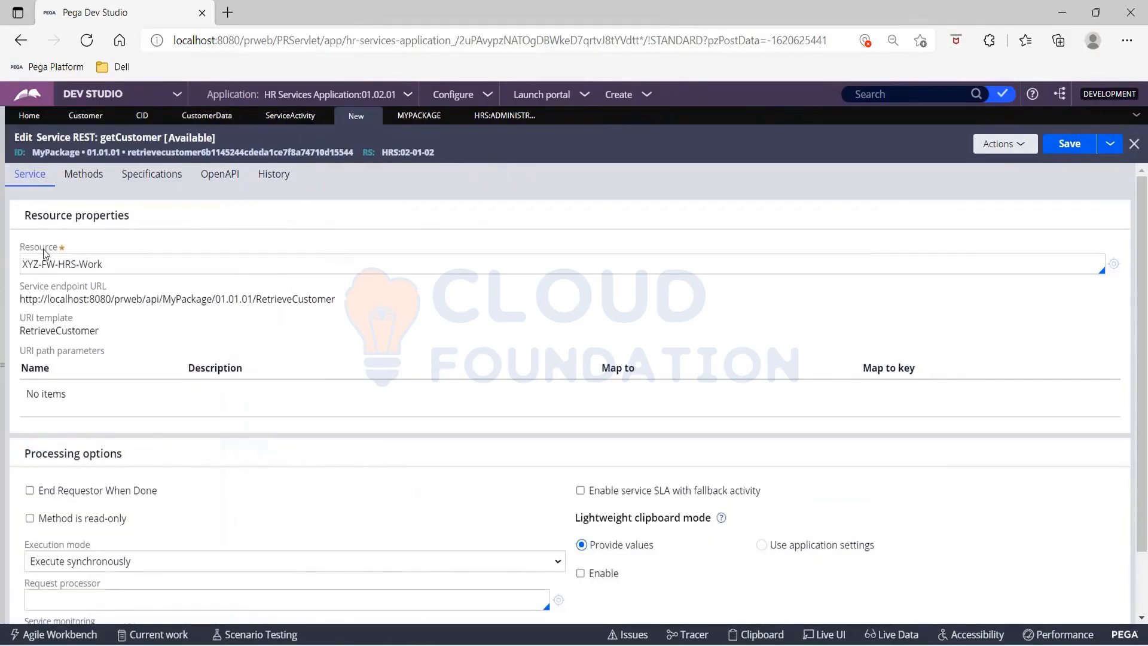
left_click_drag(21, 247, 66, 249)
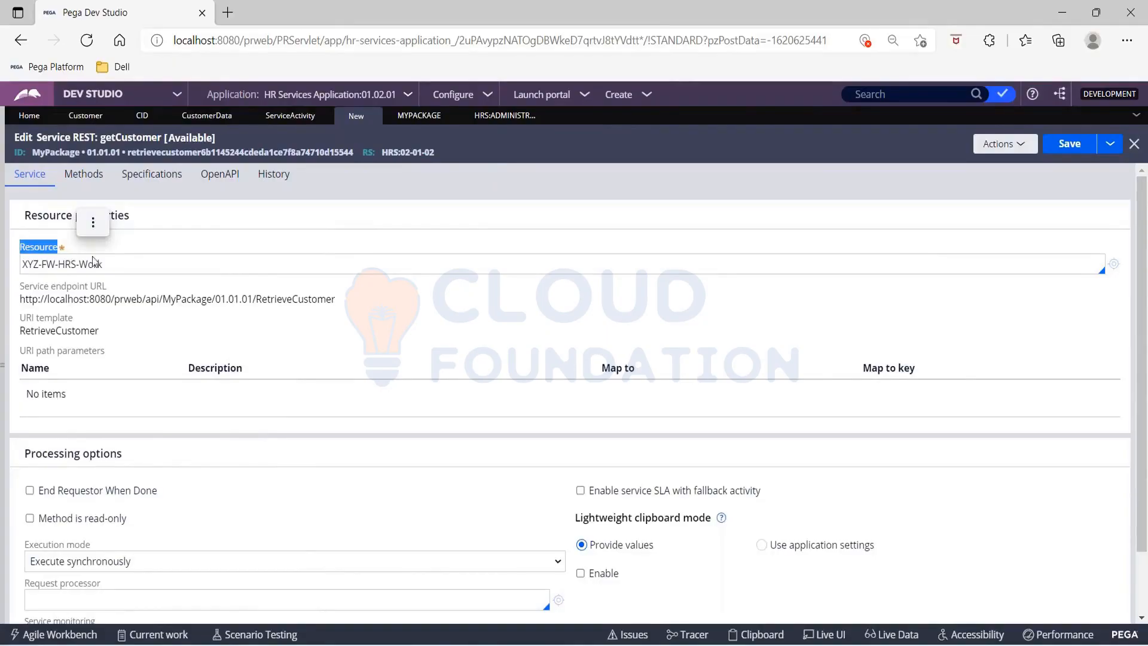
left_click(117, 267)
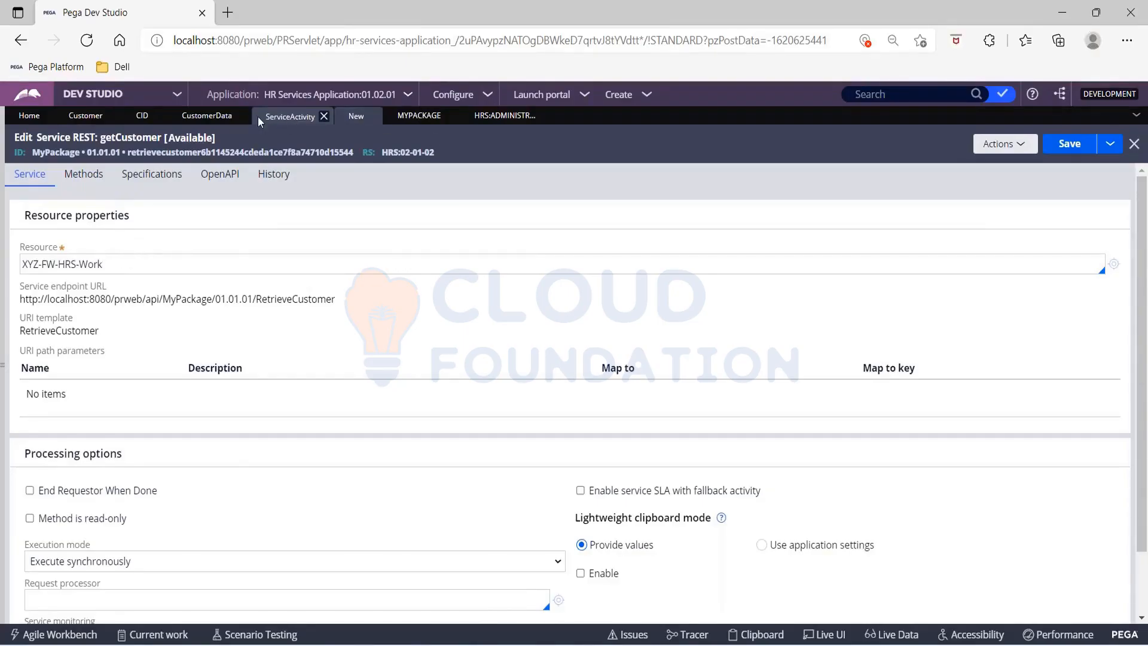
left_click(294, 116)
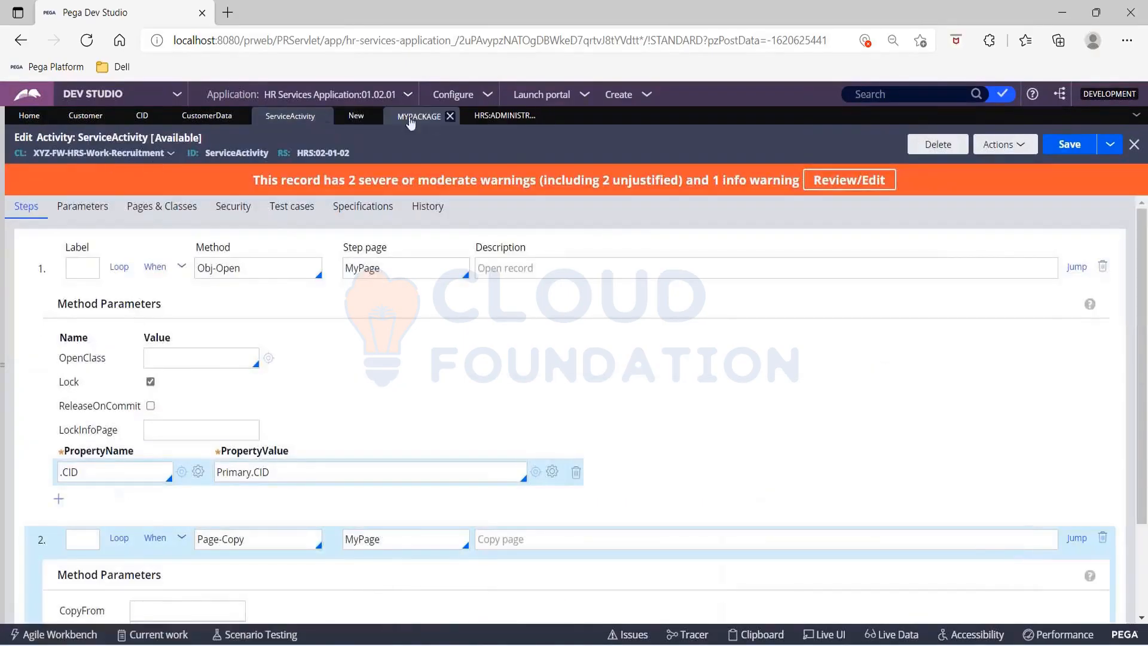
left_click(349, 122)
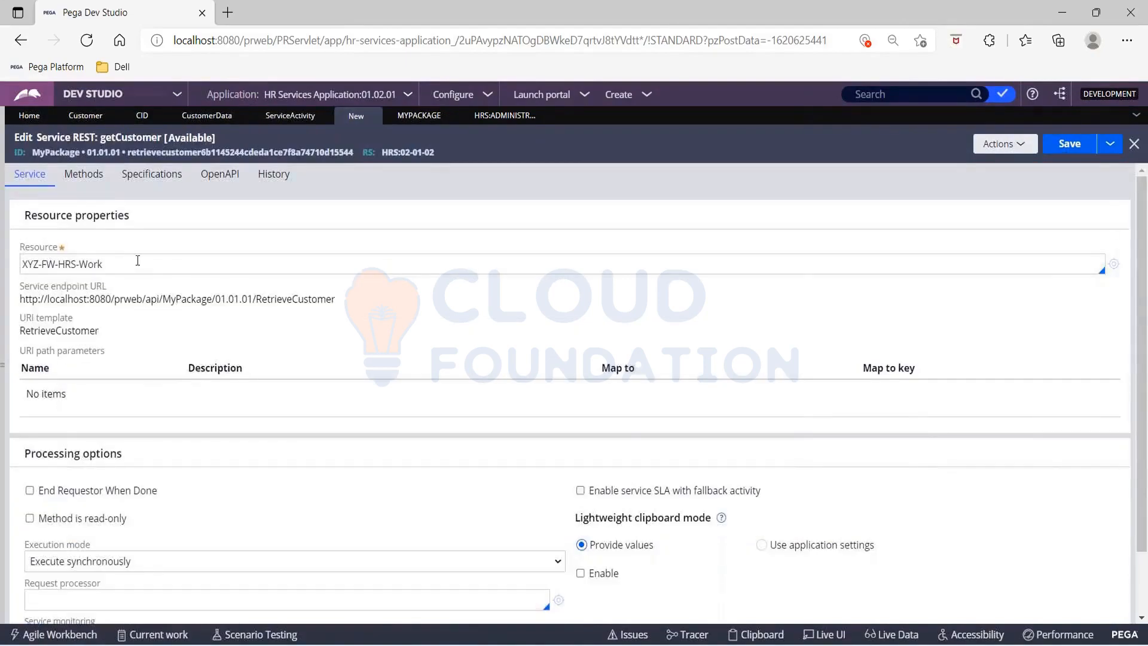
left_click(137, 260)
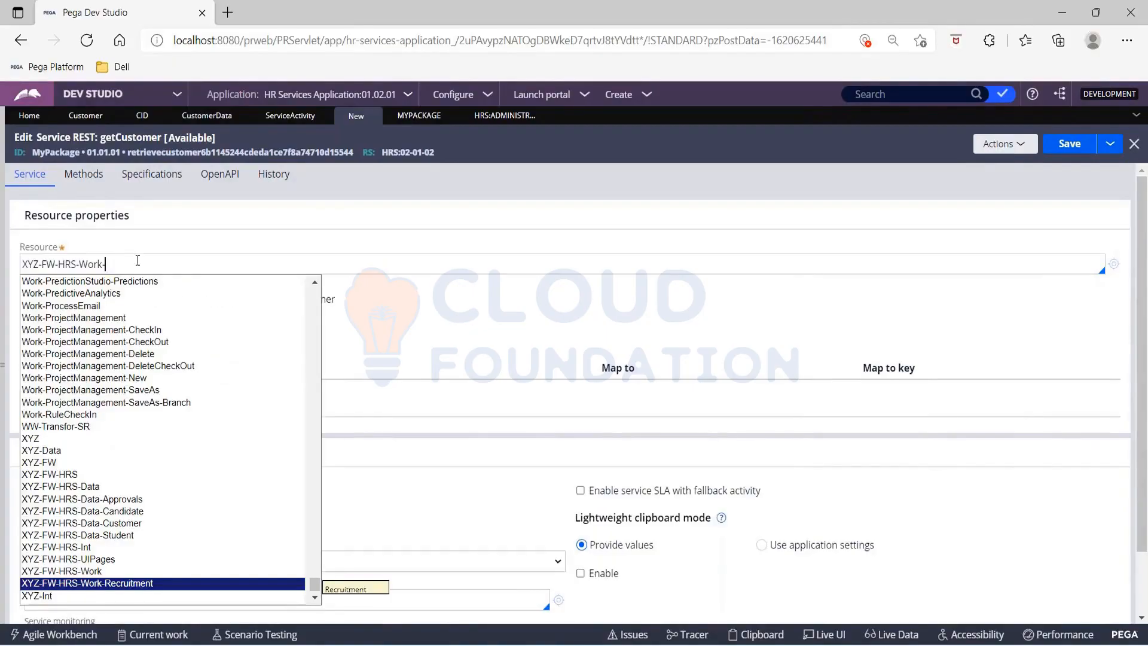
key("Down")
key("Up")
key("Return")
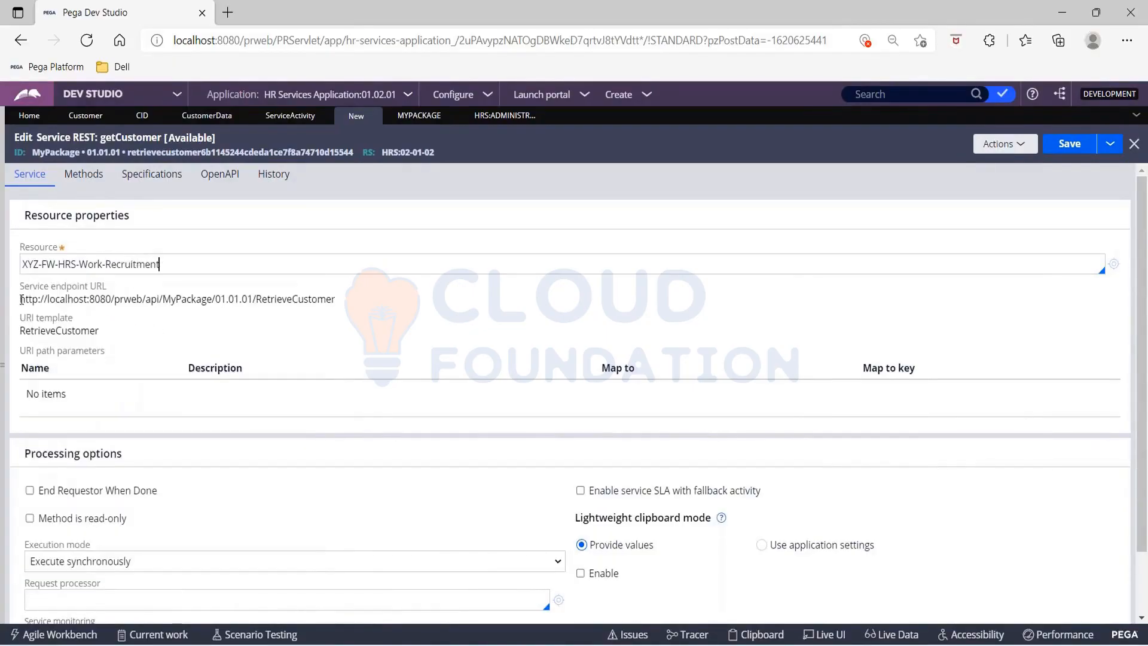
Step: Select the getCustomer service endpoint URL, open a blank browser tab and return to the service record
left_click_drag(21, 298, 351, 307)
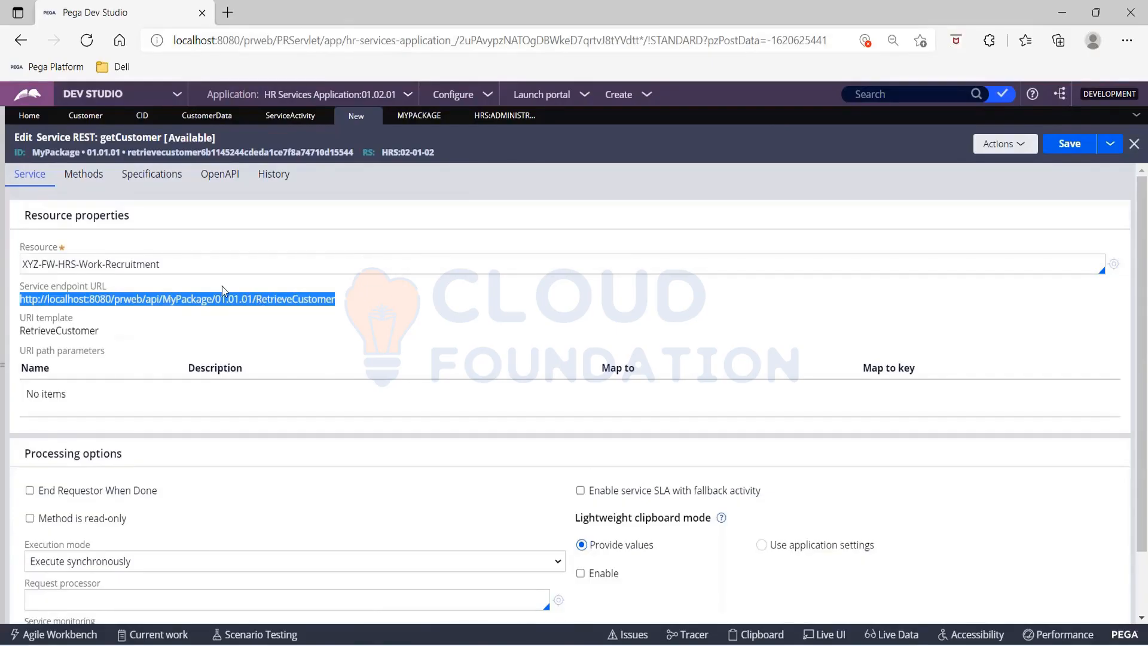
left_click(228, 13)
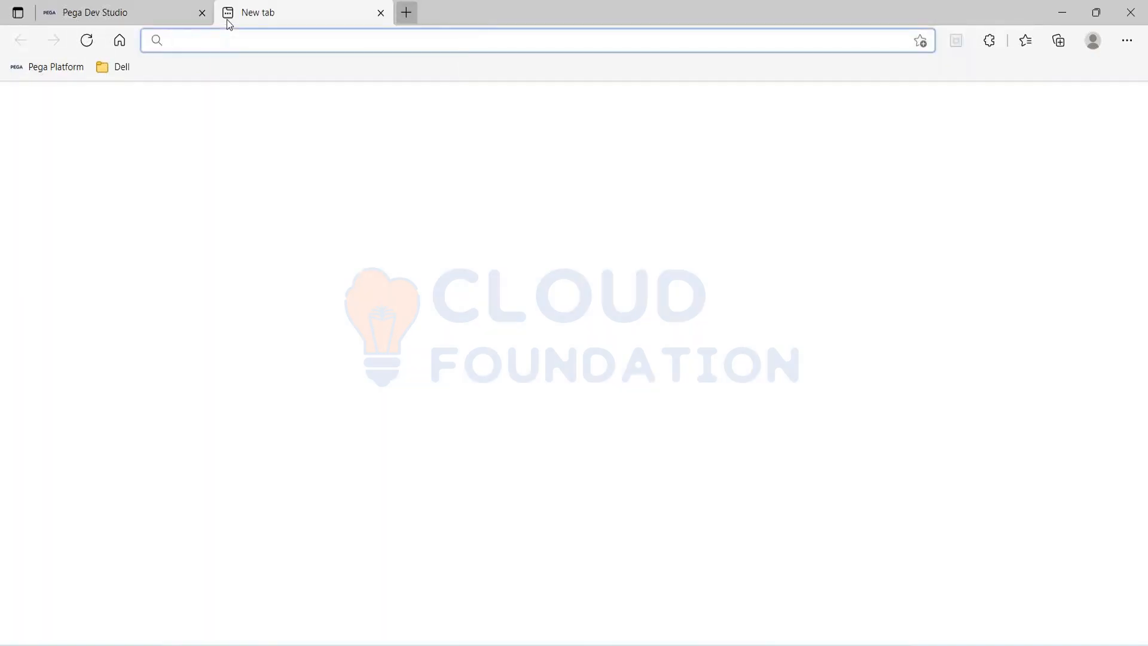
left_click(159, 18)
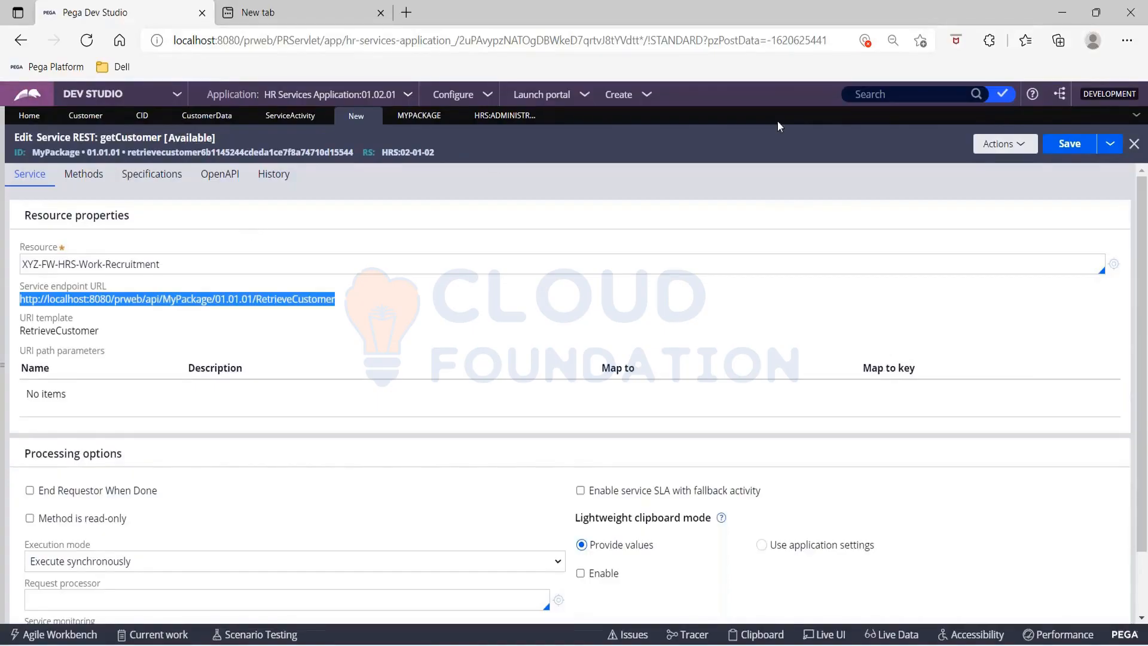
Step: Save the getCustomer Service REST record and bring up its HTTP methods
left_click(1067, 146)
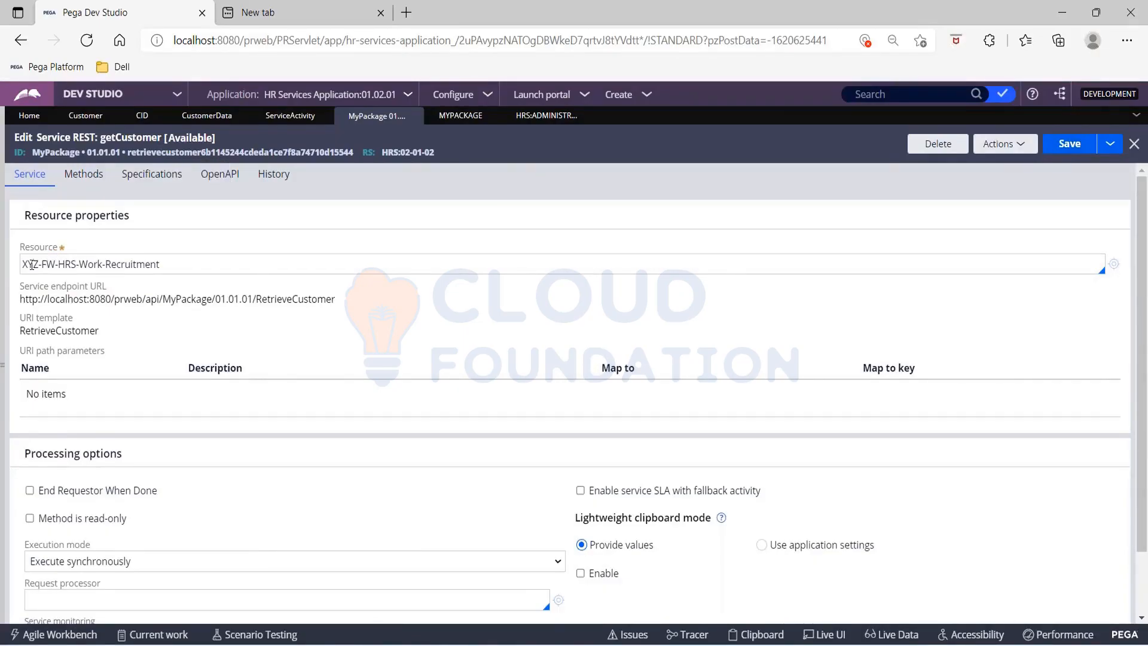
left_click_drag(32, 266, 151, 265)
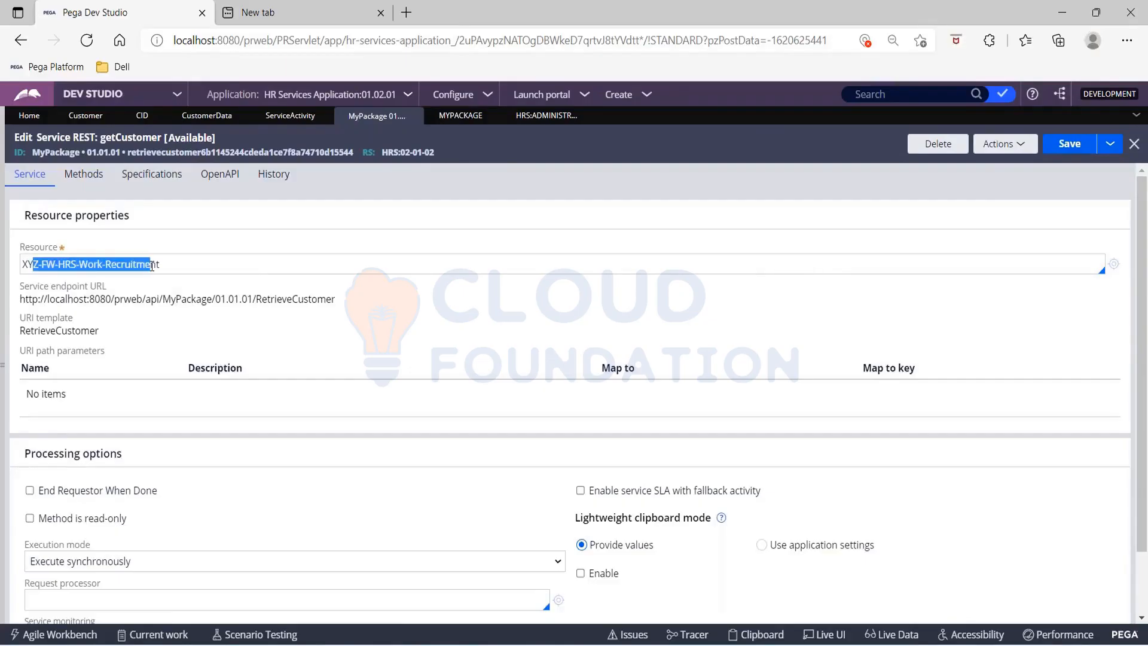
left_click(99, 182)
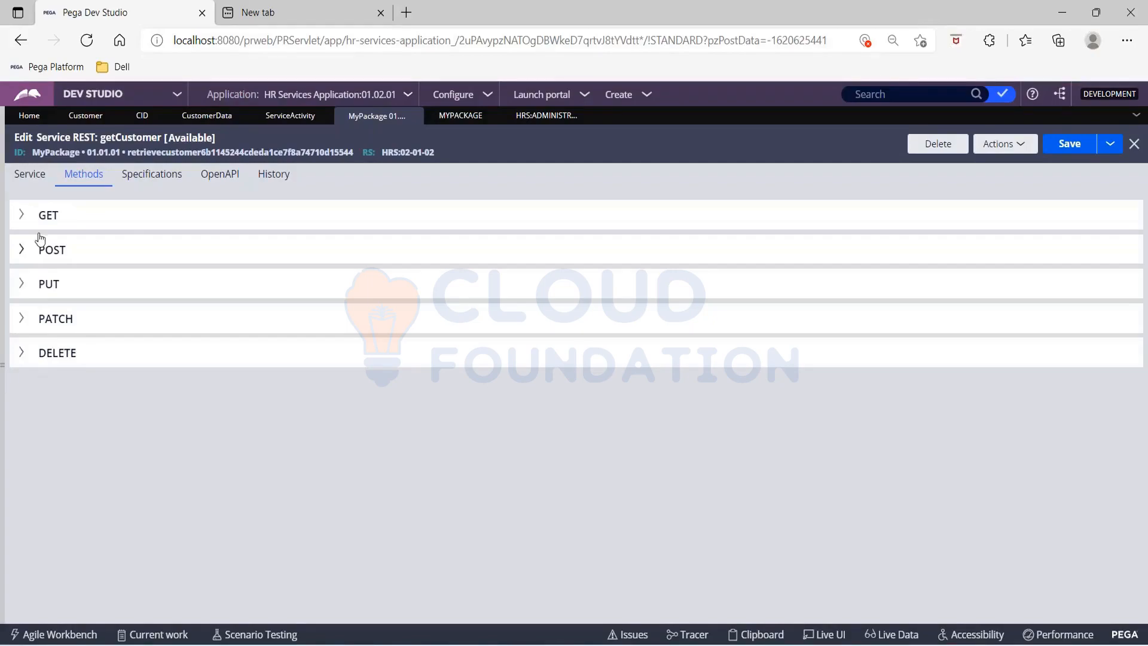
Step: Set ServiceActivity as the implementation activity of the GET method in getCustomer
left_click(22, 215)
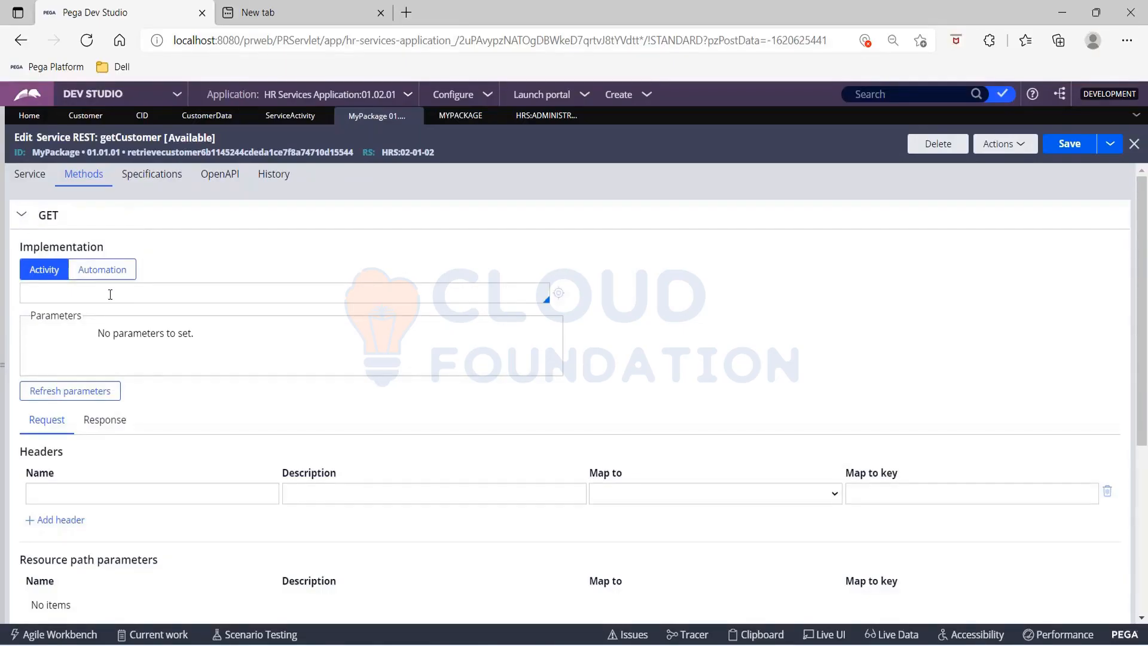
left_click(41, 290)
key("Down")
key("Down")
key("Down")
key("Down")
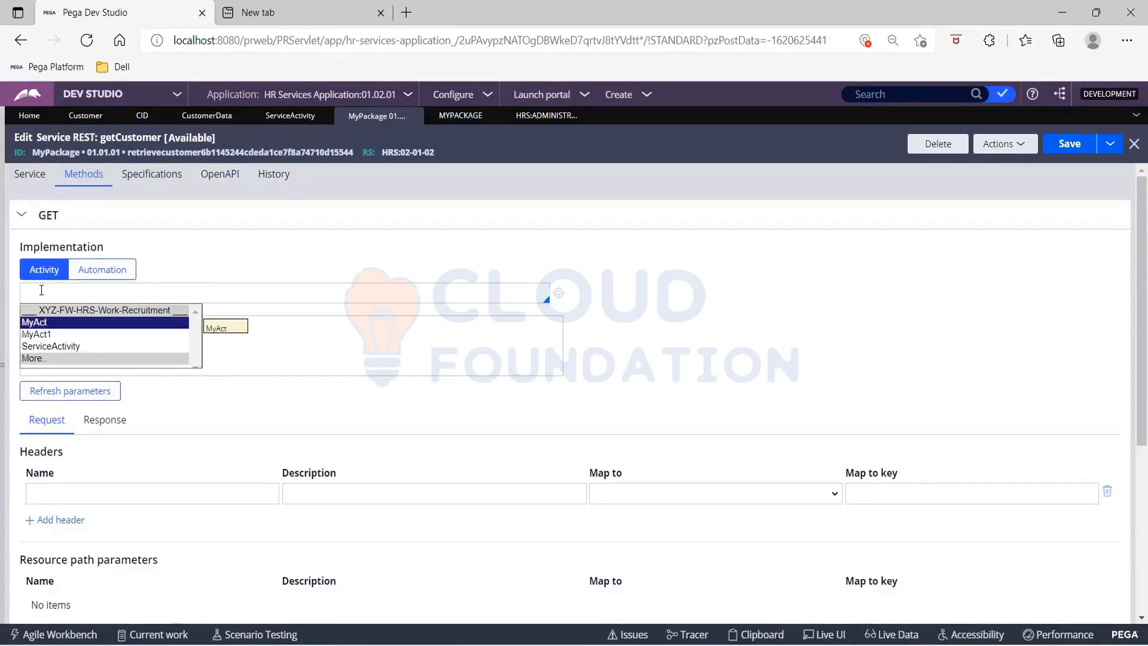
key("Return")
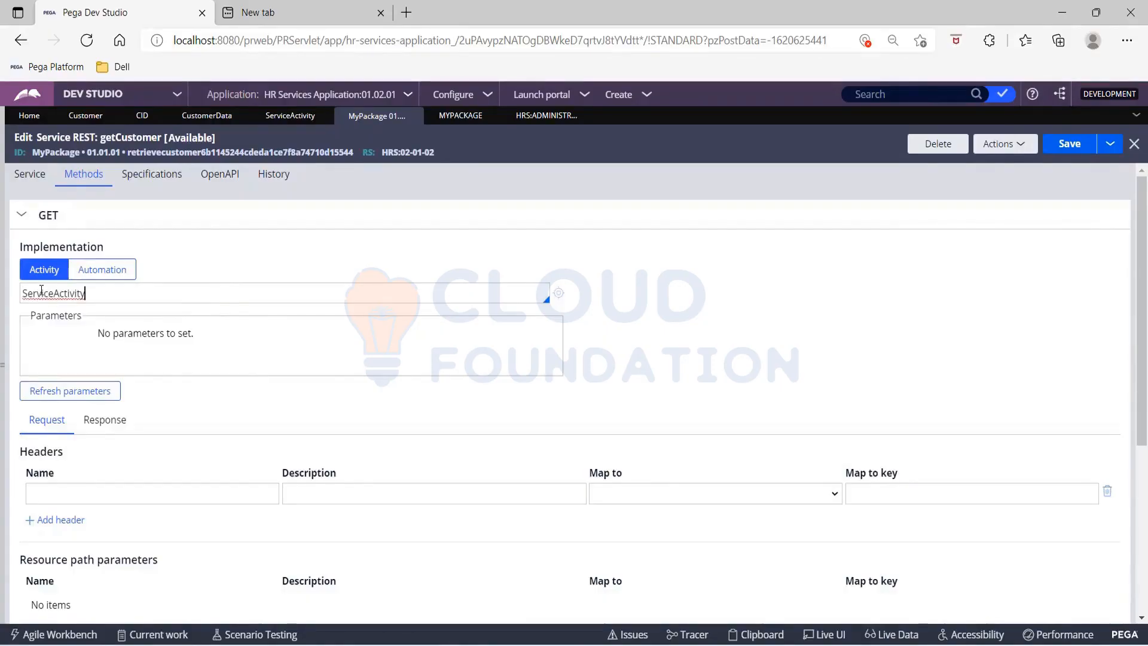
key("Home")
Step: Review the PowerPoint slide How Services Exchange Data, check the CID property and ServiceActivity in Dev Studio, and return to getCustomer
scroll(675, 352, "down", 4)
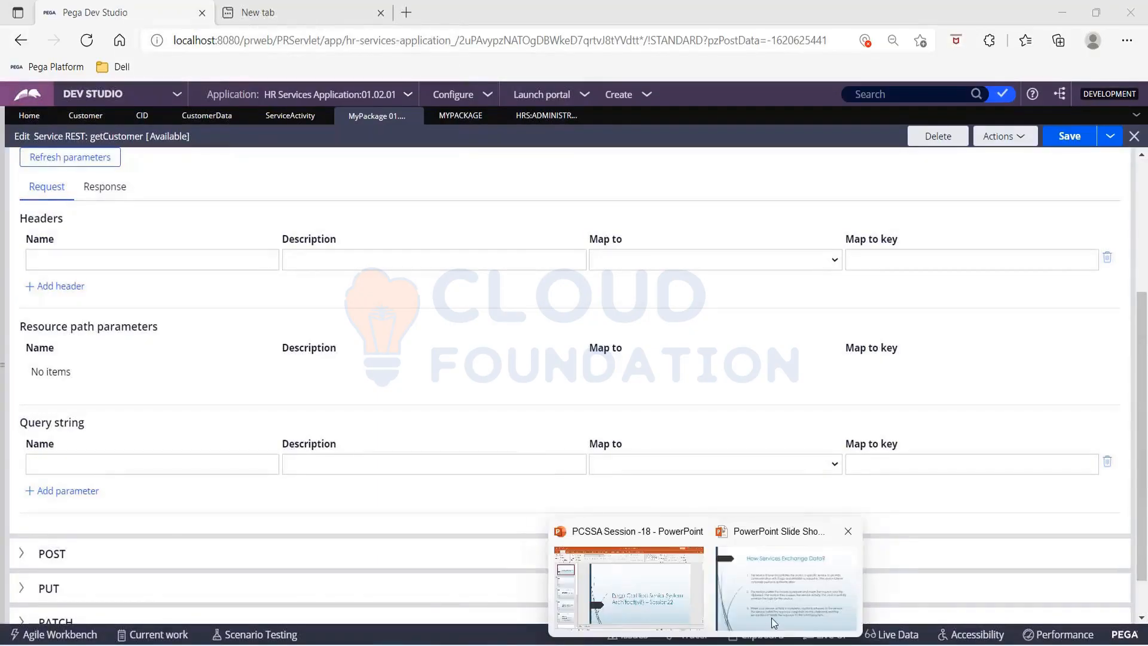
left_click(771, 618)
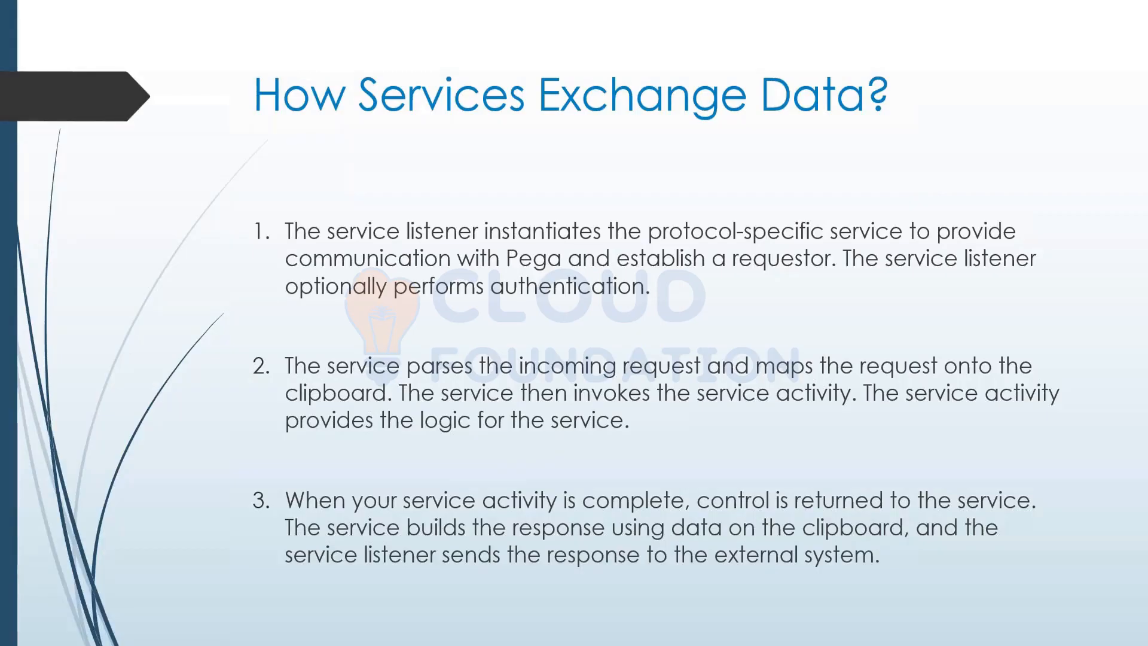
key("alt+Tab")
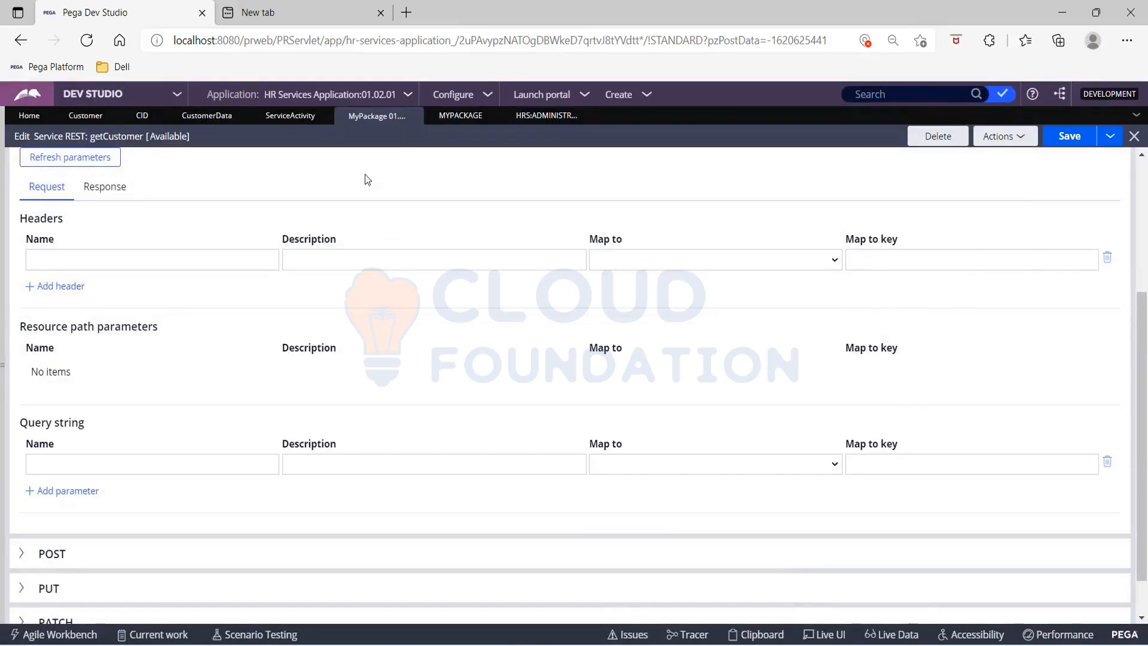
left_click(141, 119)
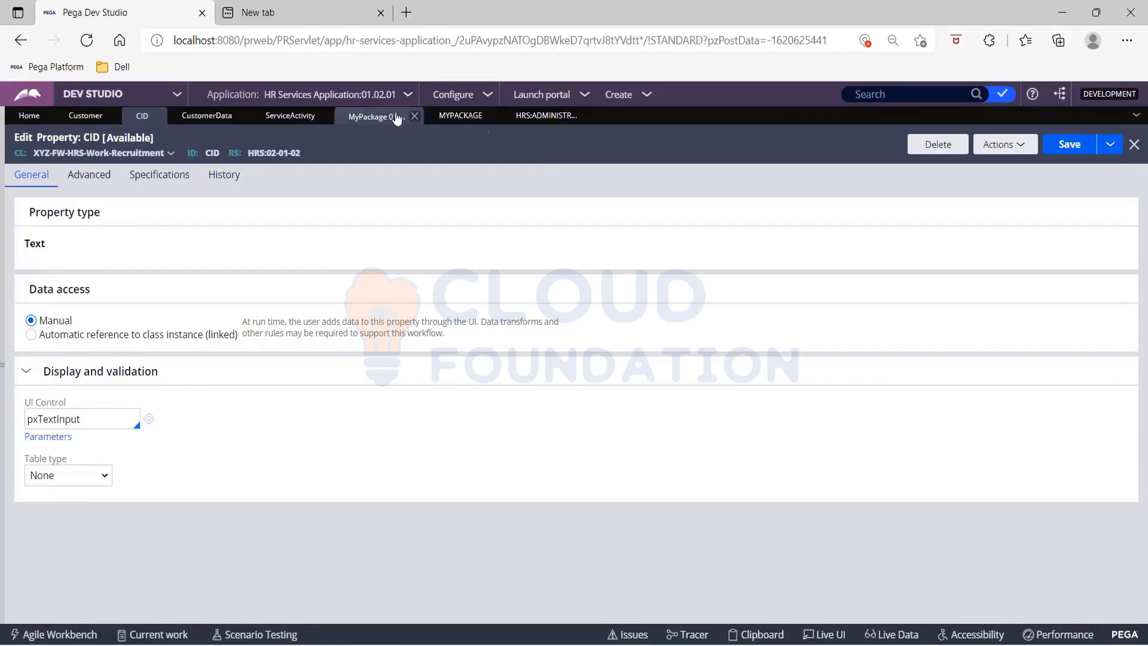
left_click(304, 119)
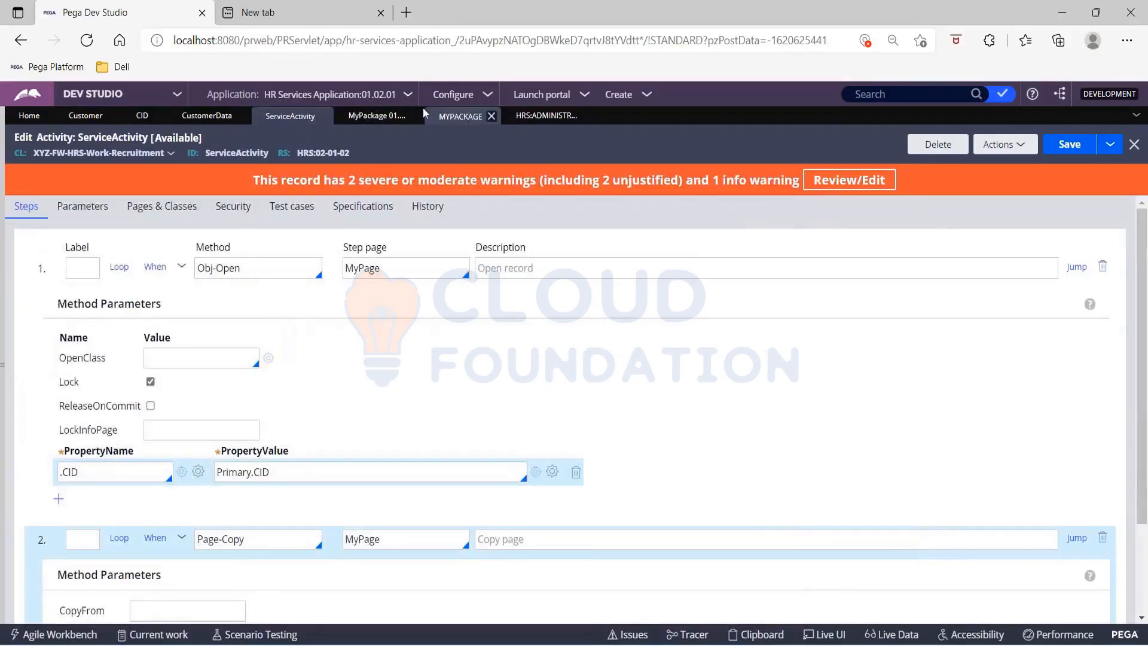
left_click(376, 117)
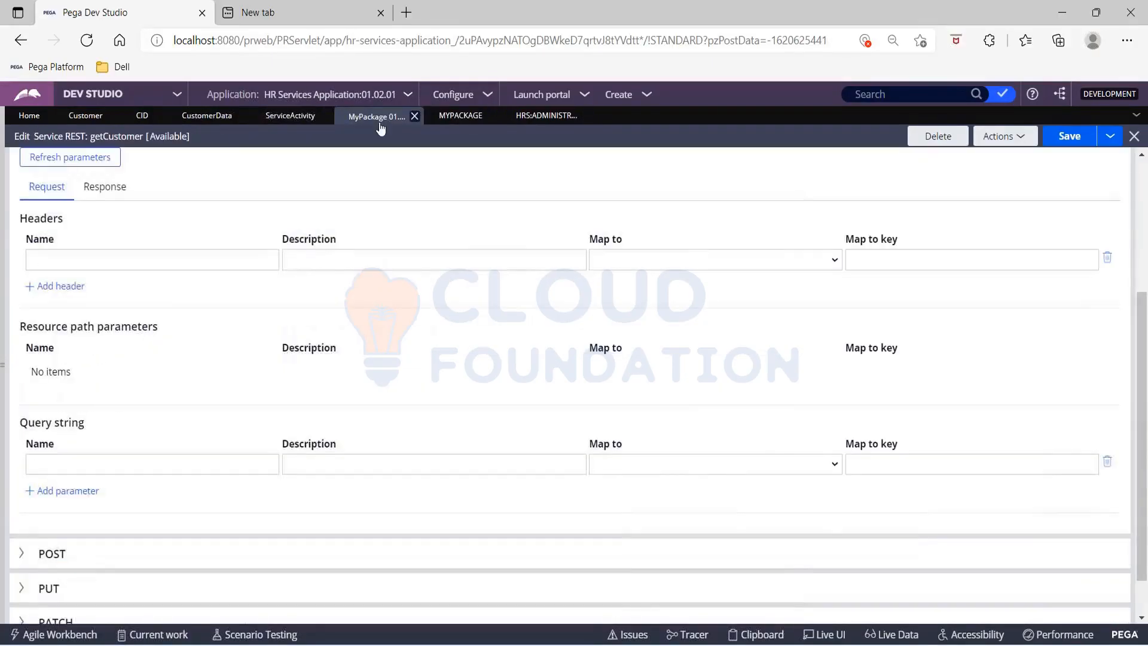
Step: Define a query string parameter named CID with the description CustomerId for the GET request
left_click(65, 464)
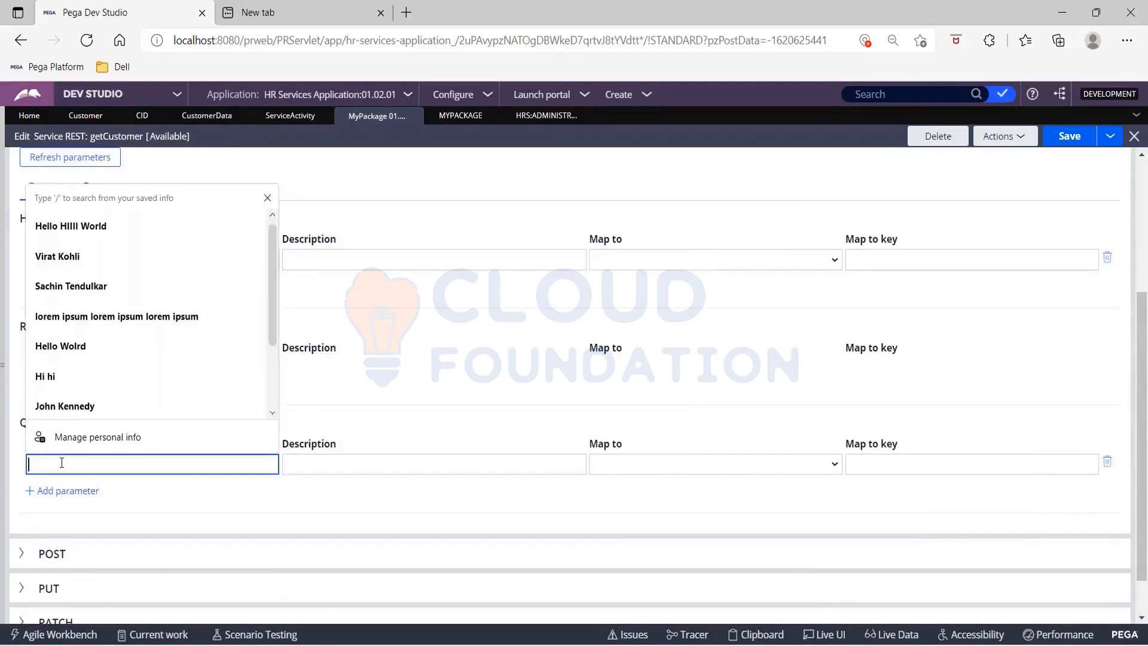
type("CID")
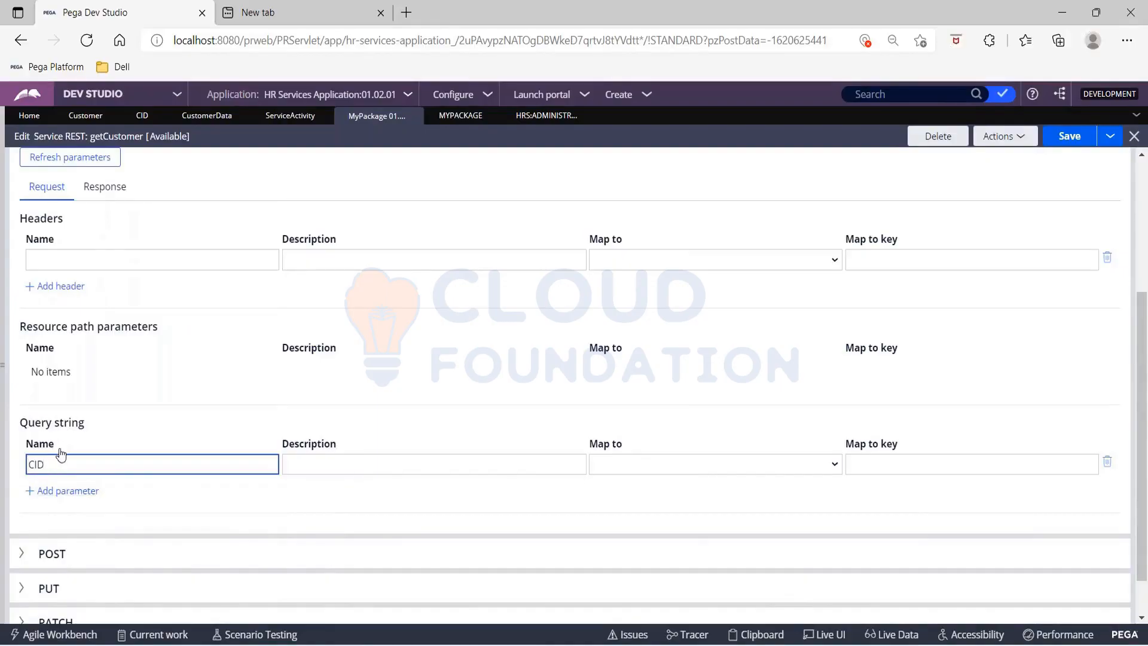
left_click(327, 464)
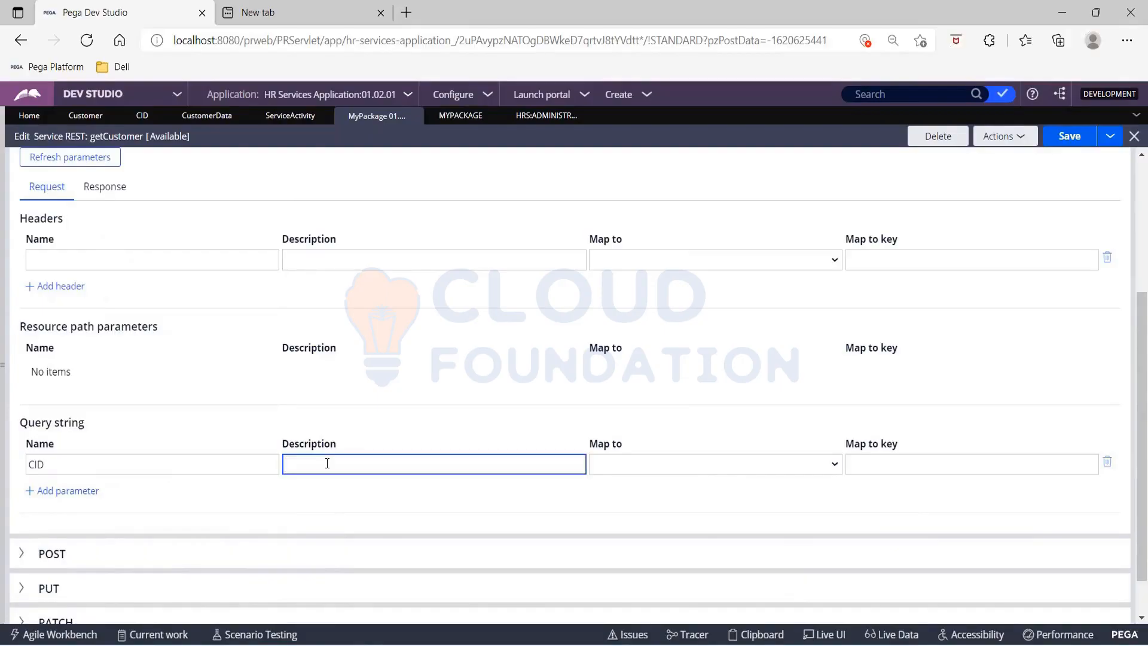
type("CustomerId")
key("Tab")
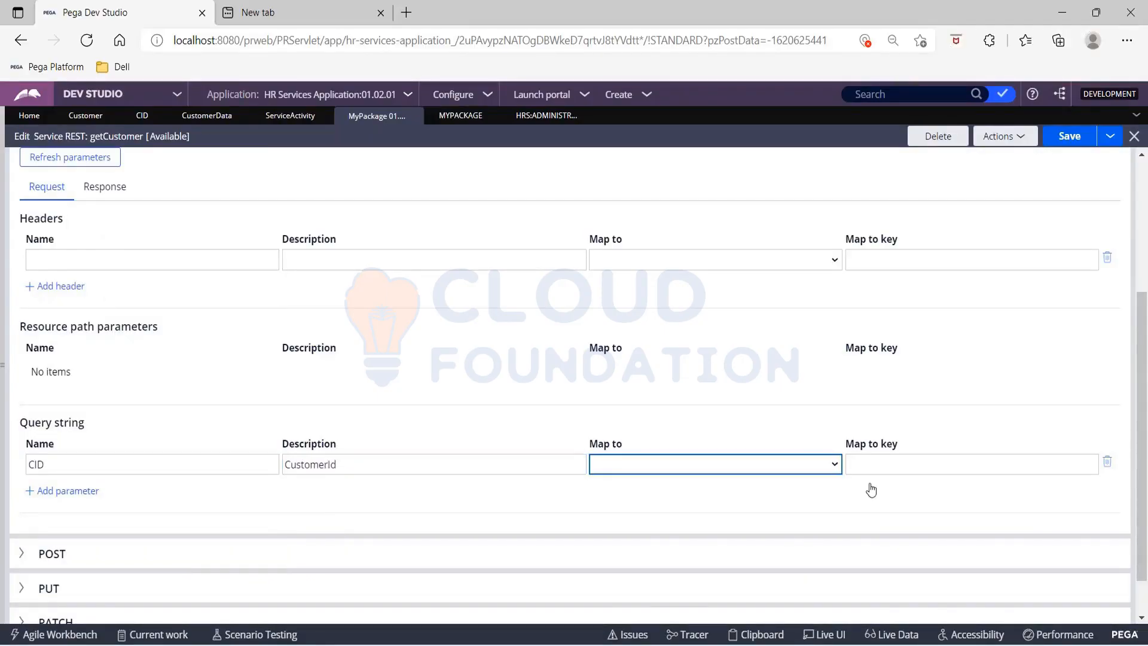
Step: Map the CID query string parameter to the Clipboard with the key .CID
left_click(826, 465)
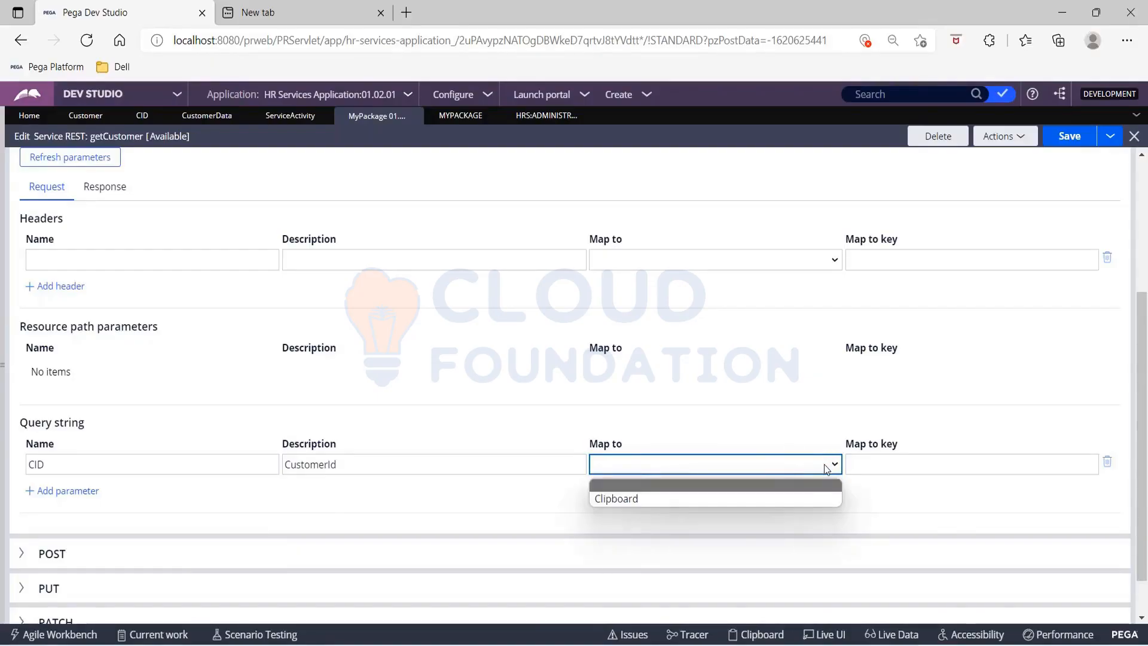
left_click(772, 499)
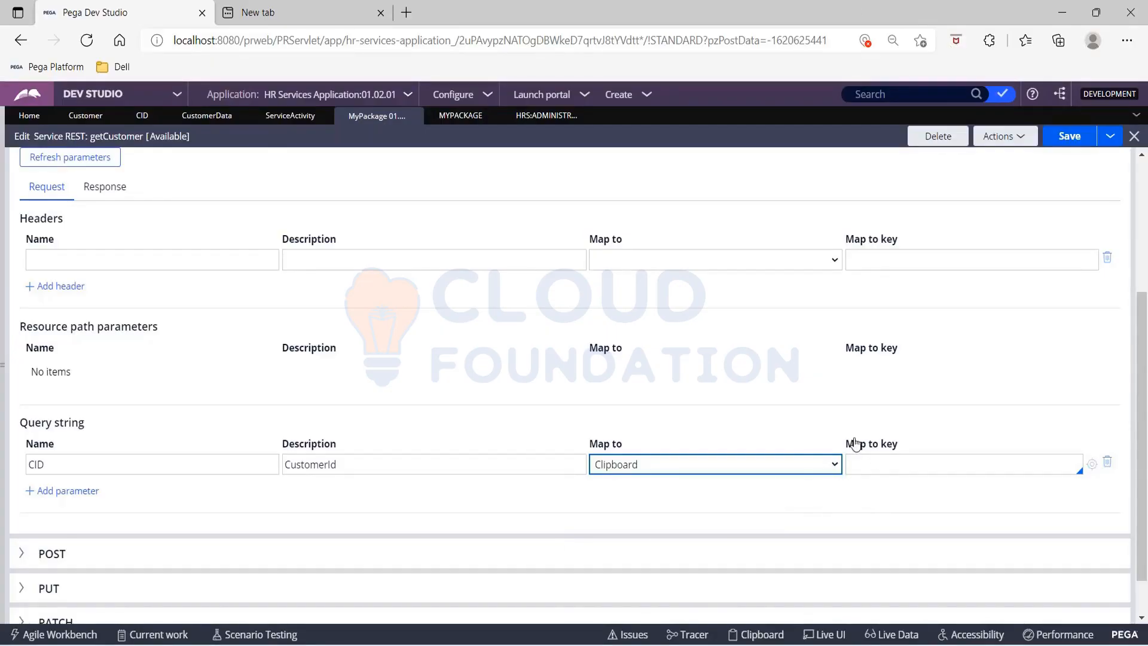
left_click_drag(849, 446, 902, 446)
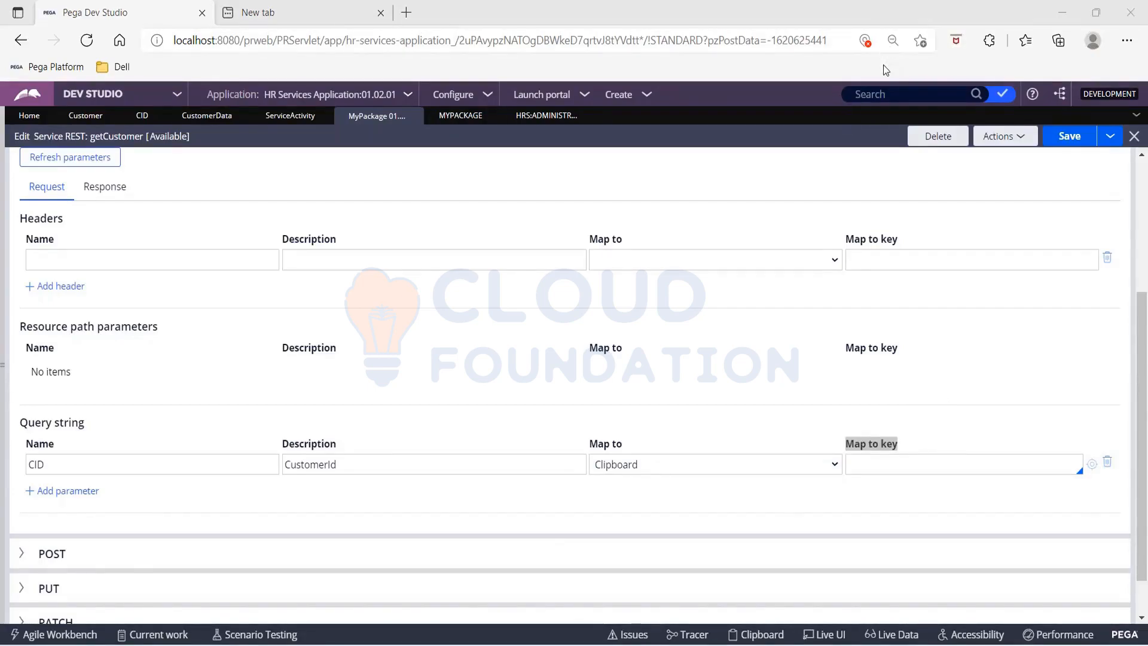
left_click(871, 466)
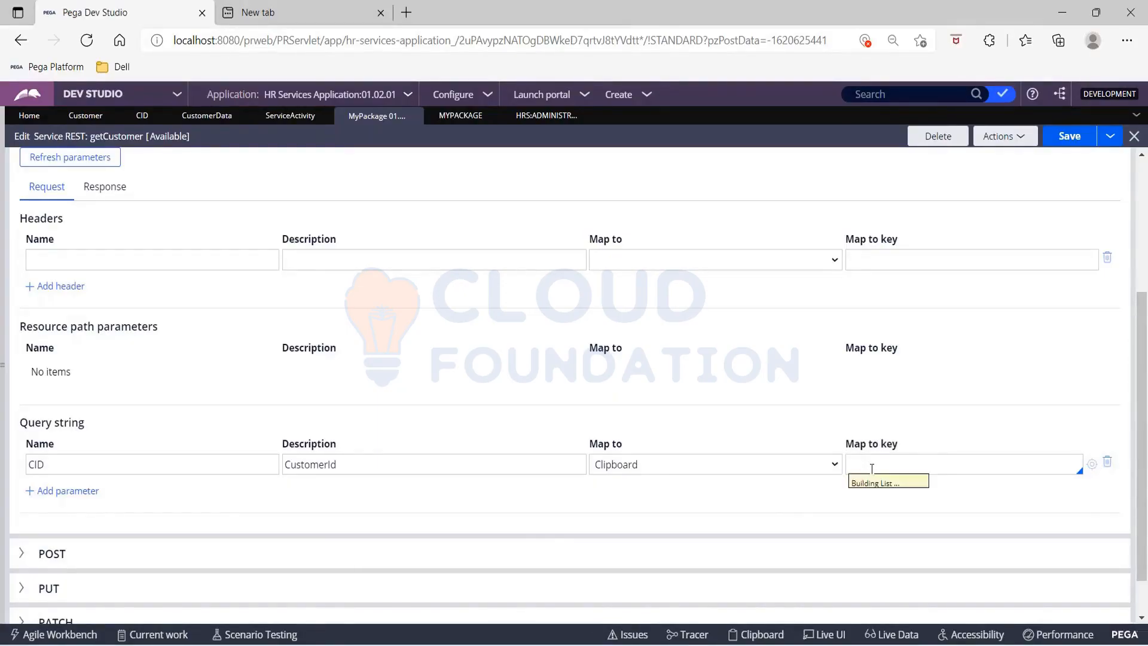
key("Down")
key("Down")
key("Return")
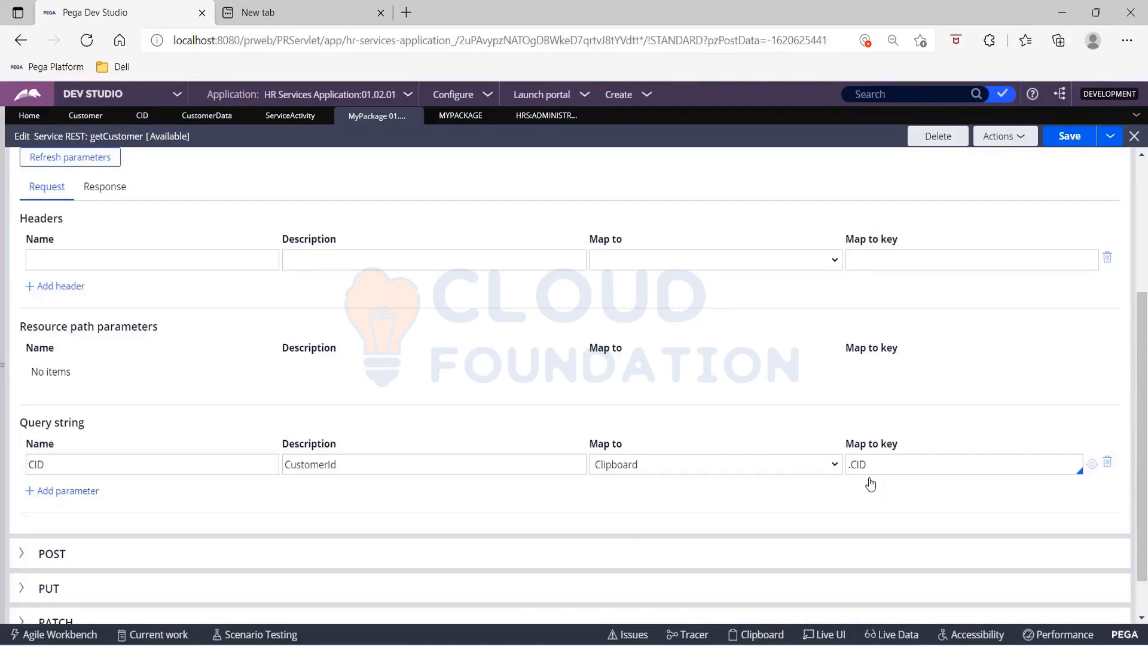
Step: Check the CustomerData property, save the getCustomer record and bring up the GET method's response settings
left_click(206, 116)
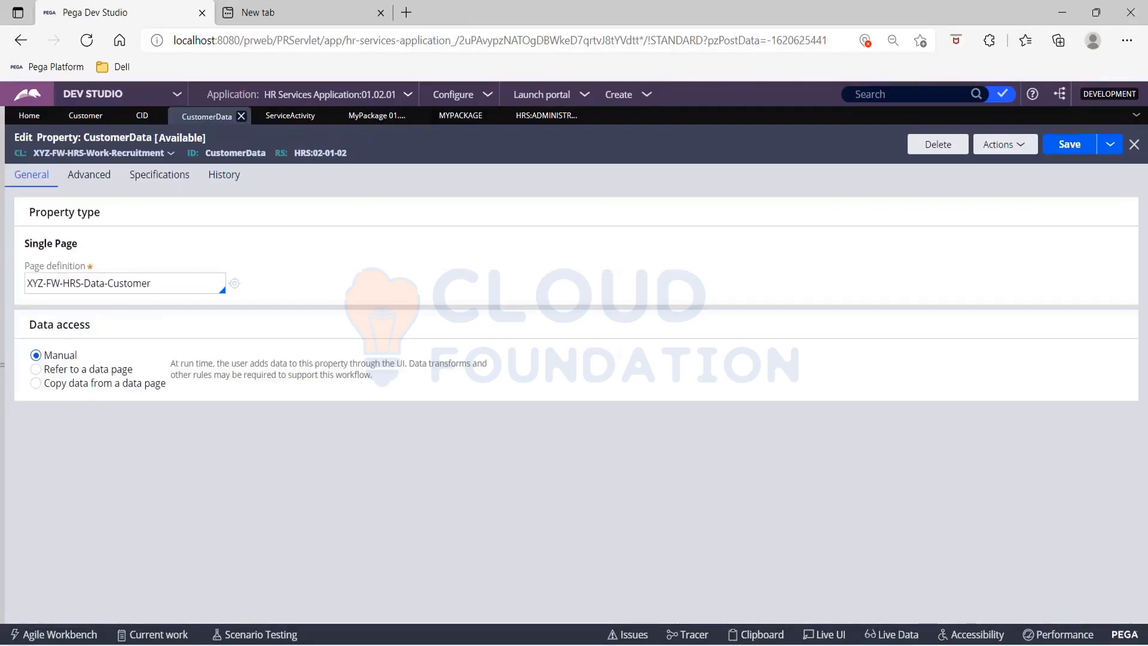
left_click(290, 116)
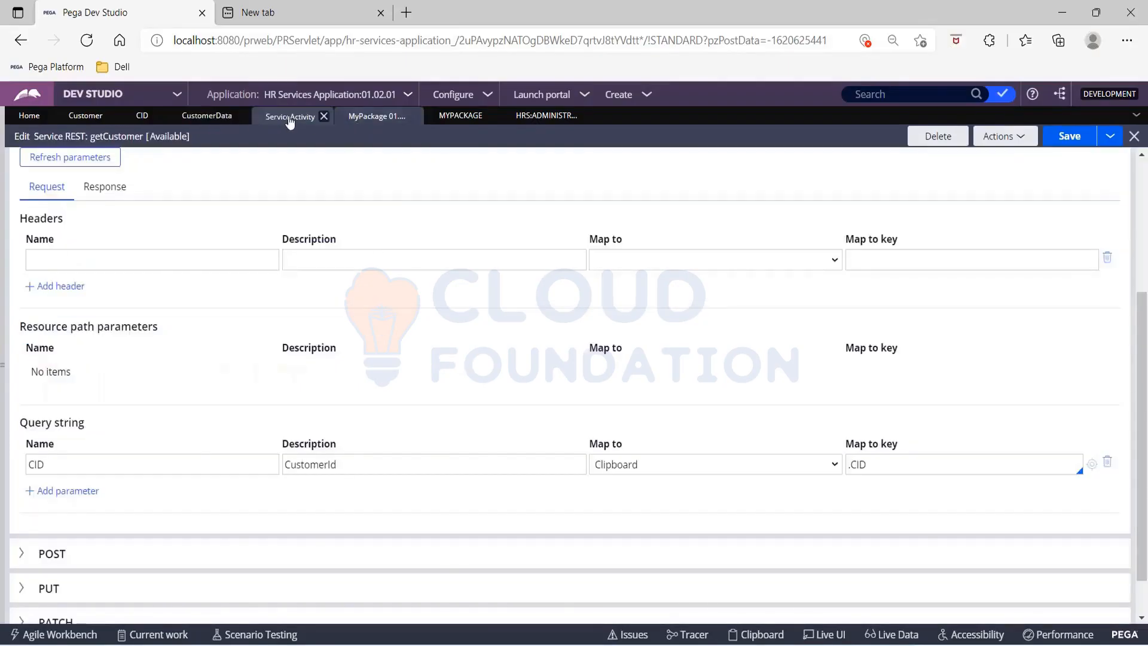
left_click(366, 116)
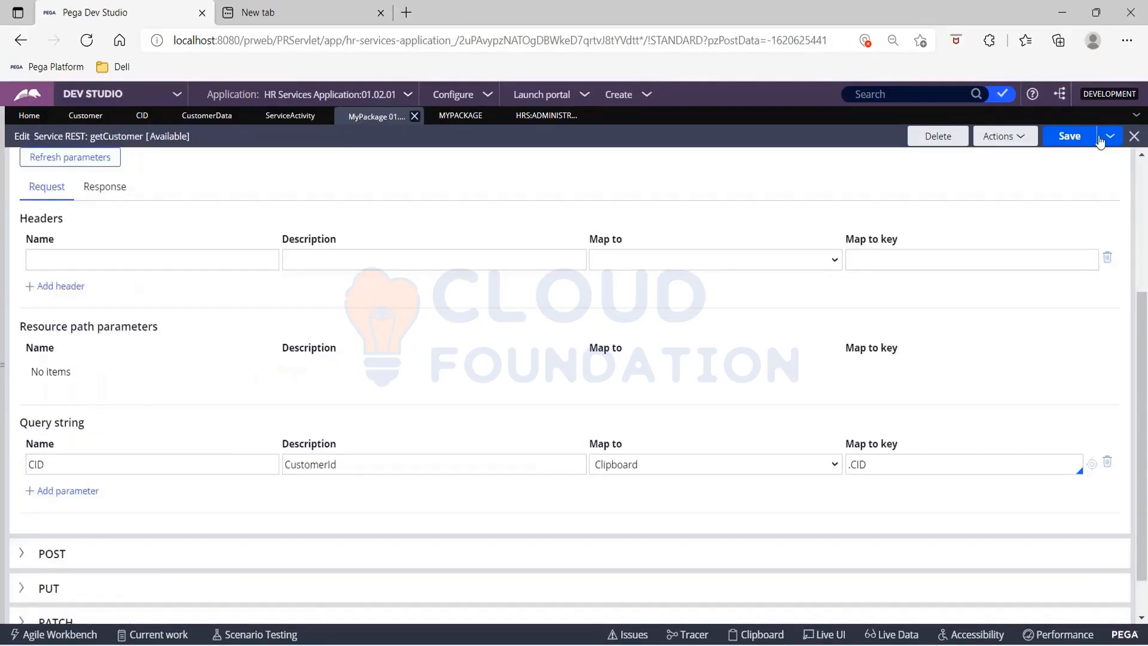
left_click(1085, 137)
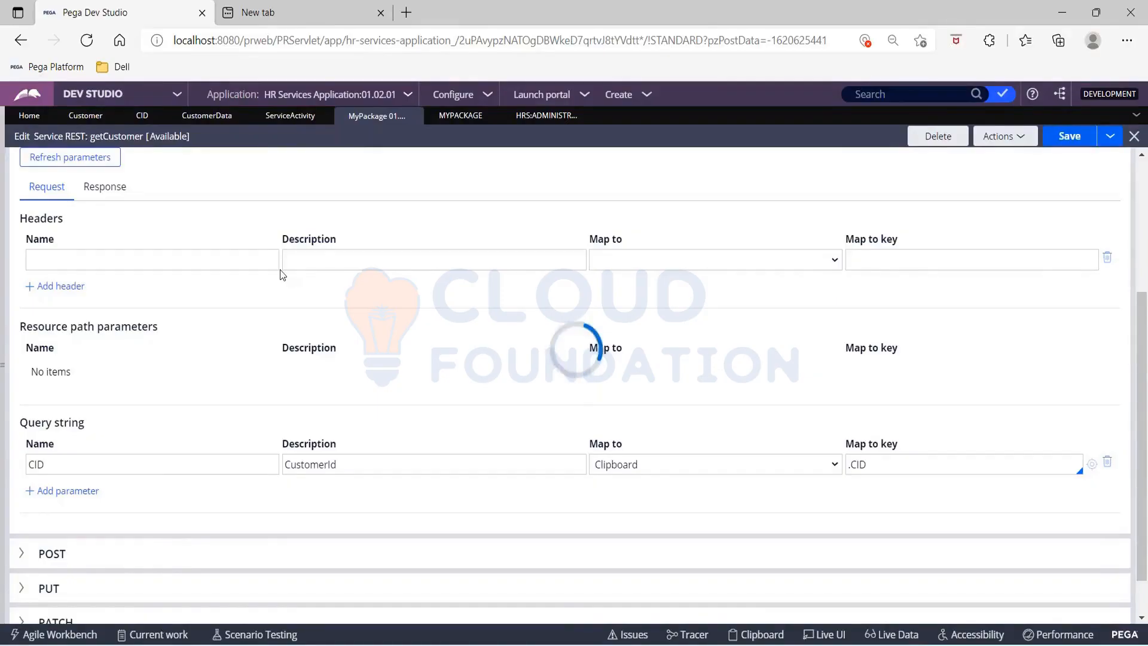
left_click(97, 225)
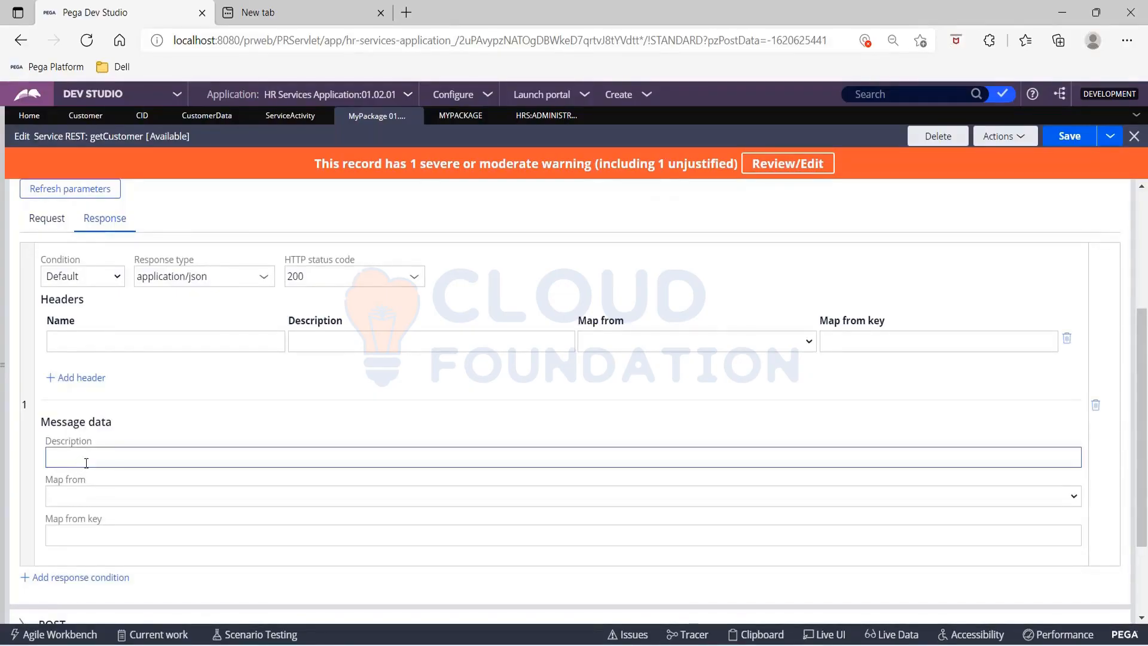
Step: Map the GET response's message data from the Clipboard with the key .CustomerData
left_click(90, 498)
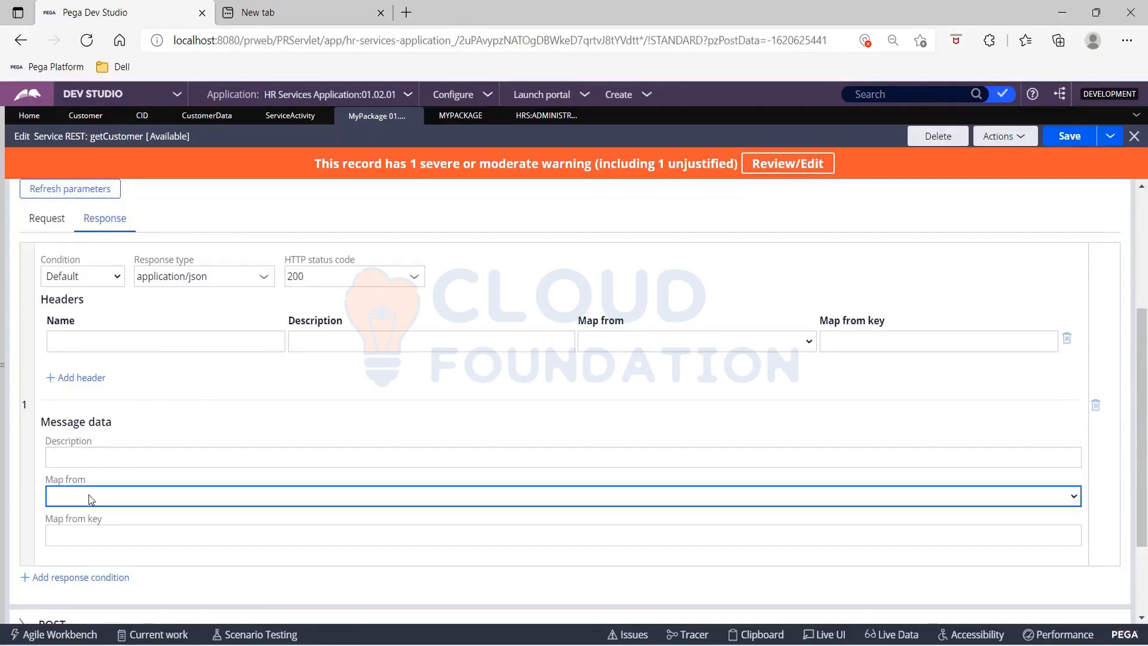
left_click(91, 498)
key("Down")
key("Down")
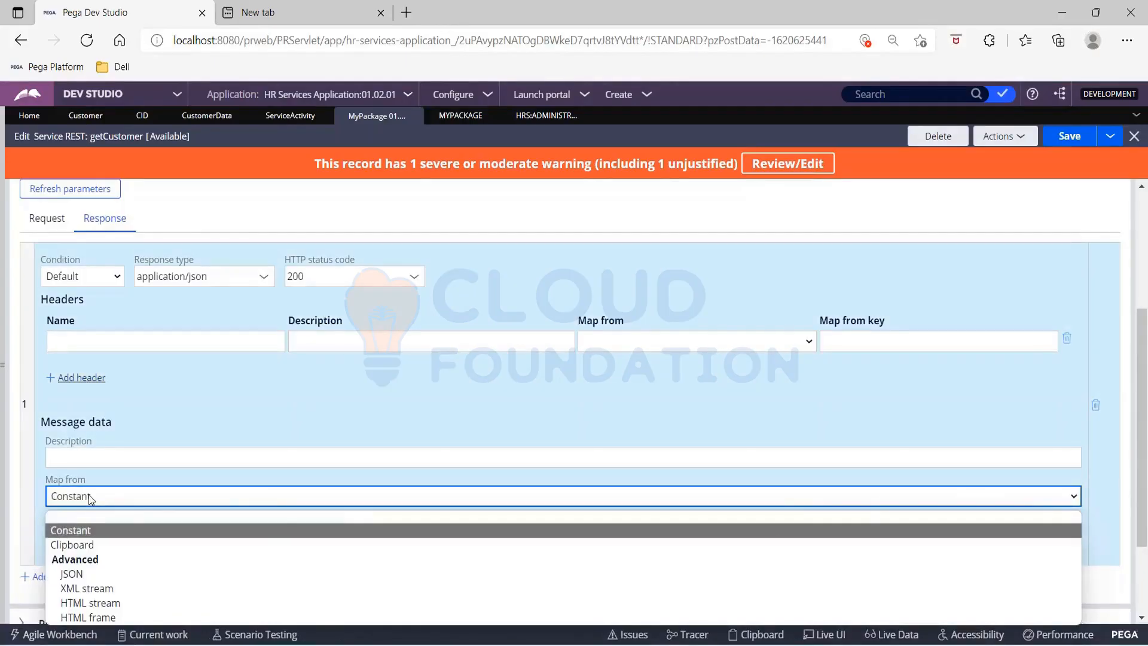
key("Return")
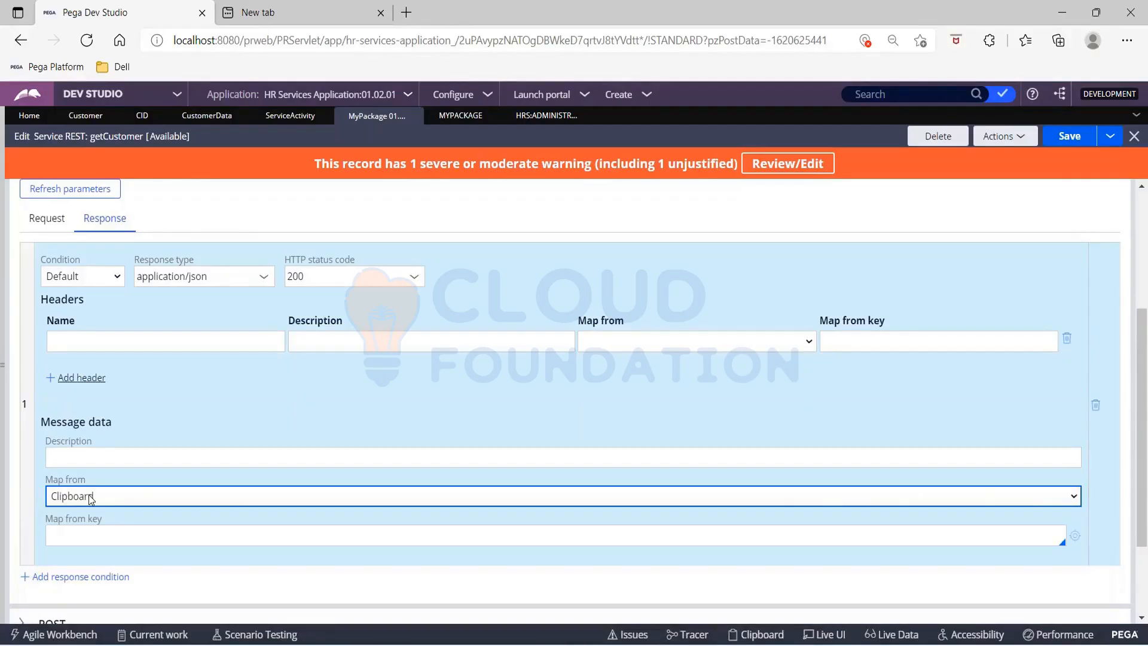
left_click(104, 535)
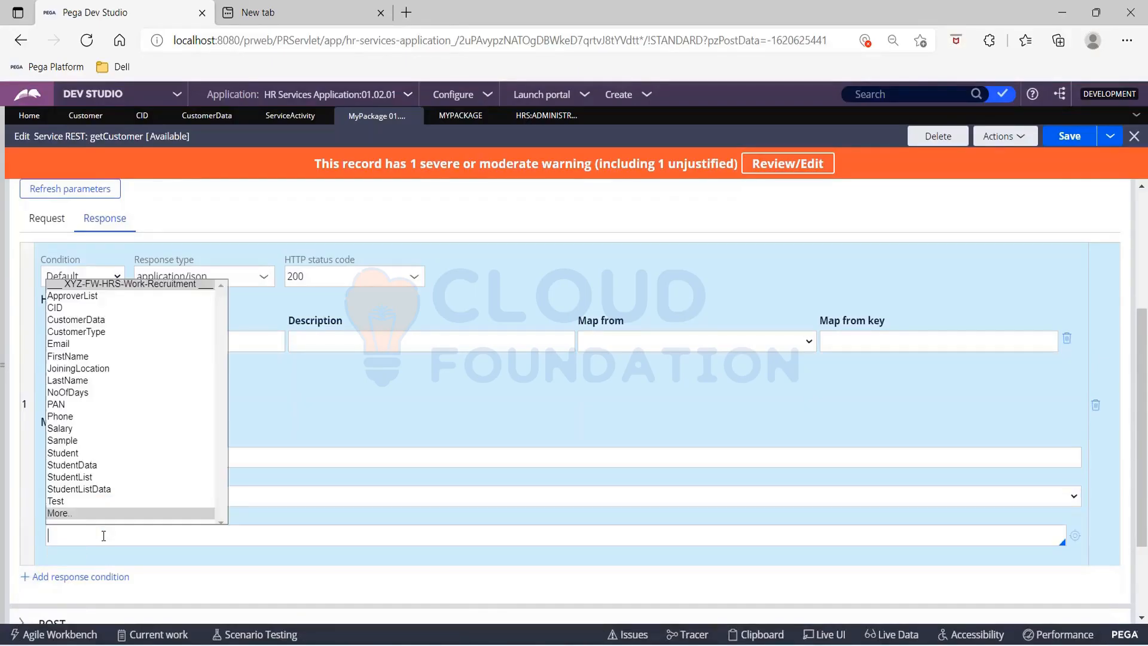
key("Down")
key("Down")
key("Down")
key("Return")
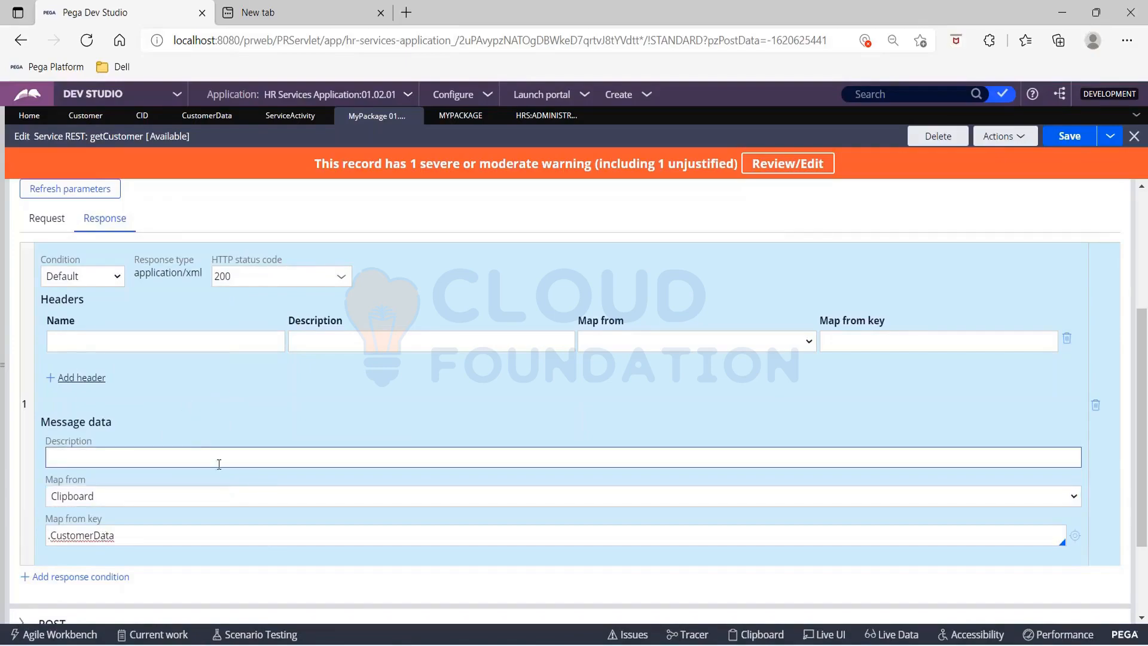
Step: Try to change the application/xml response type of the default GET response
left_click(180, 442)
left_click(166, 340)
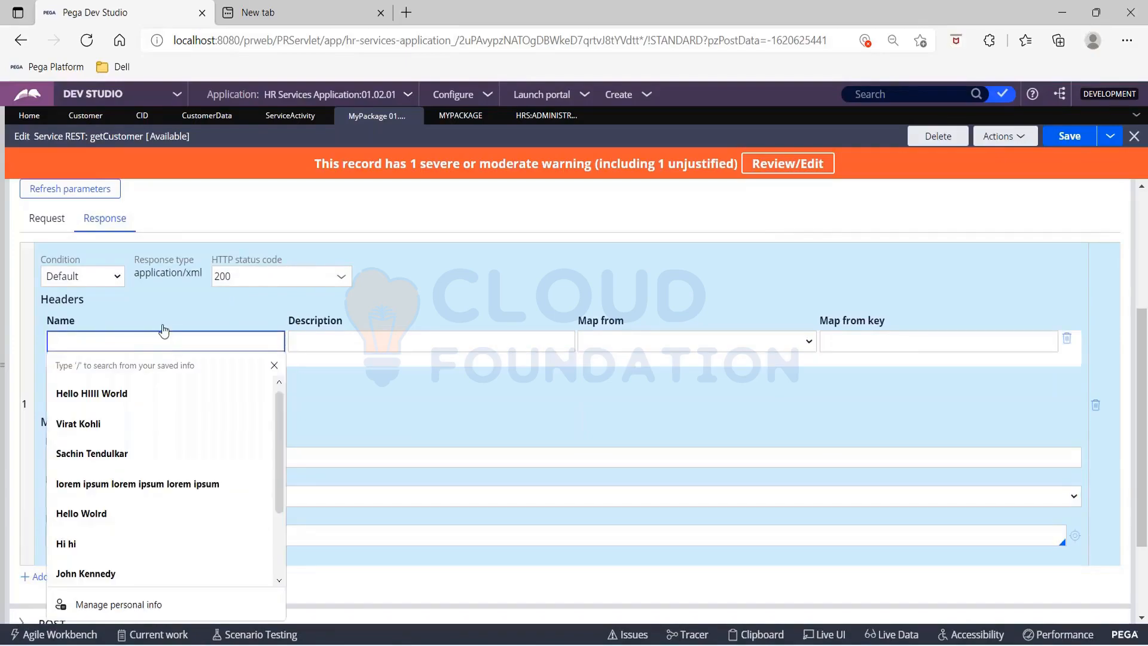
left_click(163, 324)
left_click(163, 279)
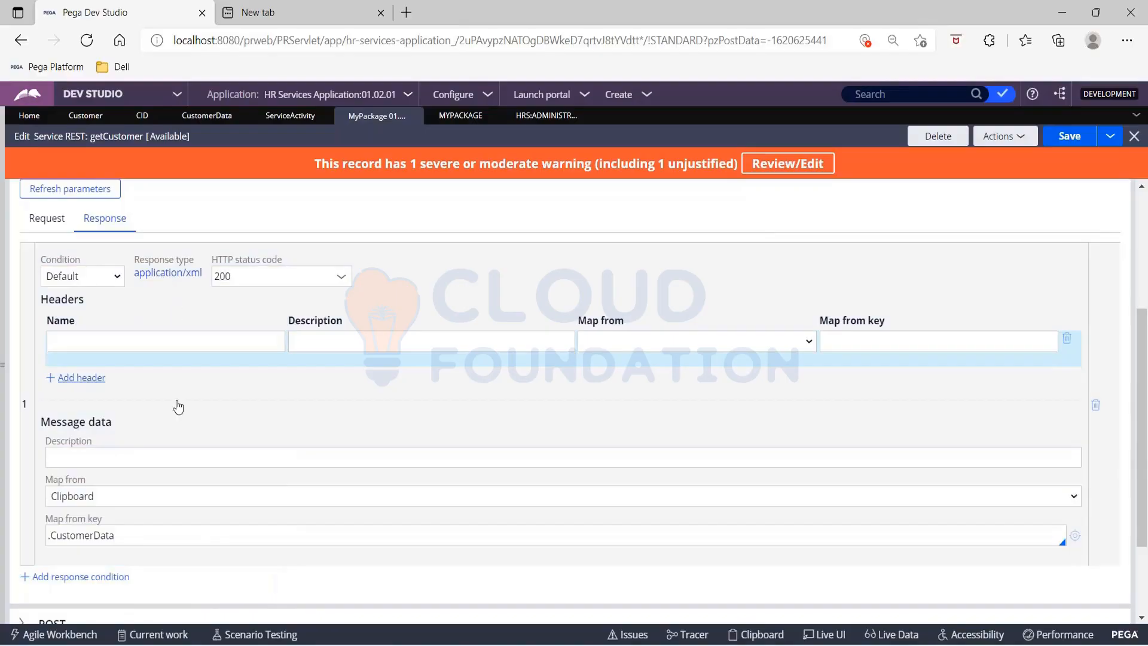
scroll(696, 336, "down", 1)
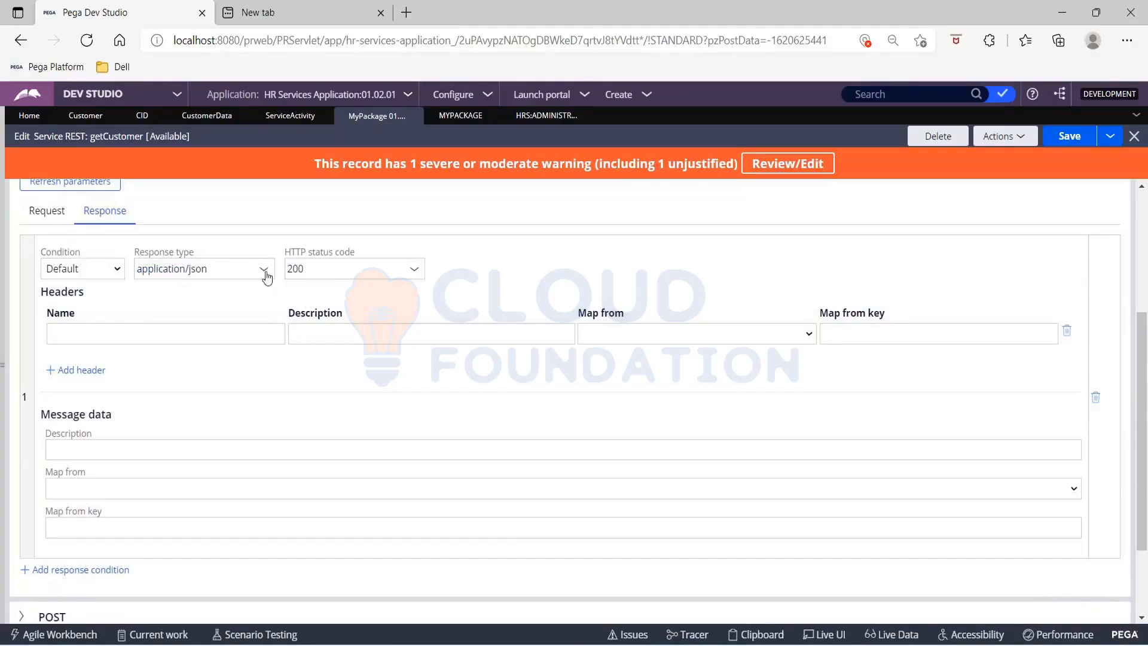
Step: Clear the response type of the default GET response and choose application/json again
left_click(263, 272)
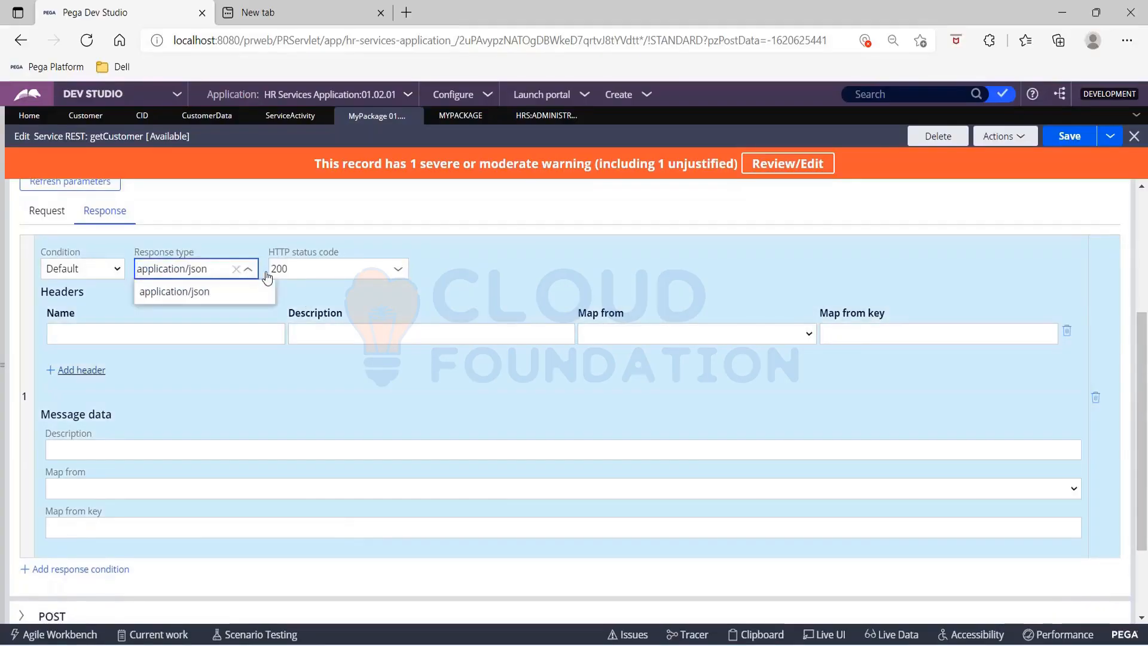
left_click(212, 293)
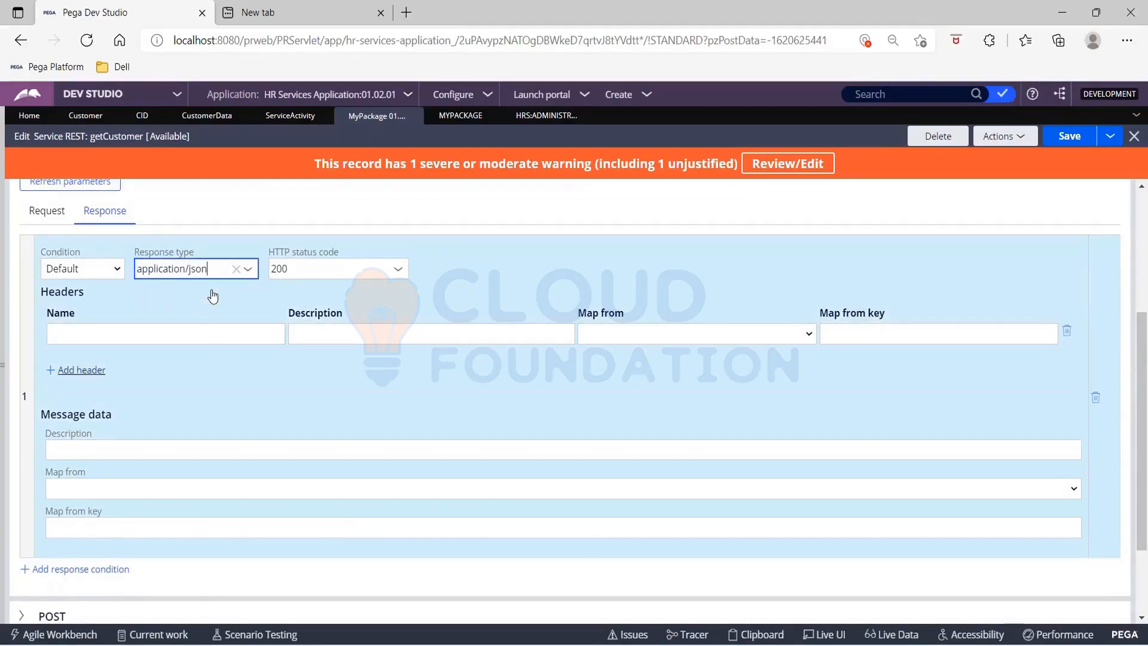
left_click(236, 269)
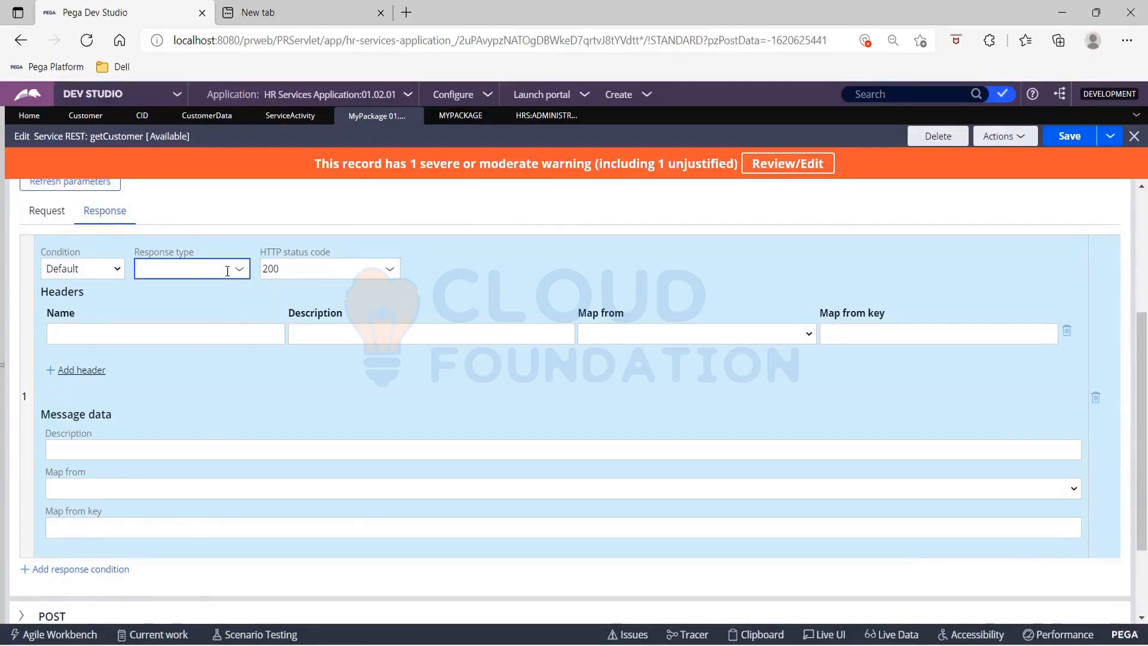
left_click(227, 270)
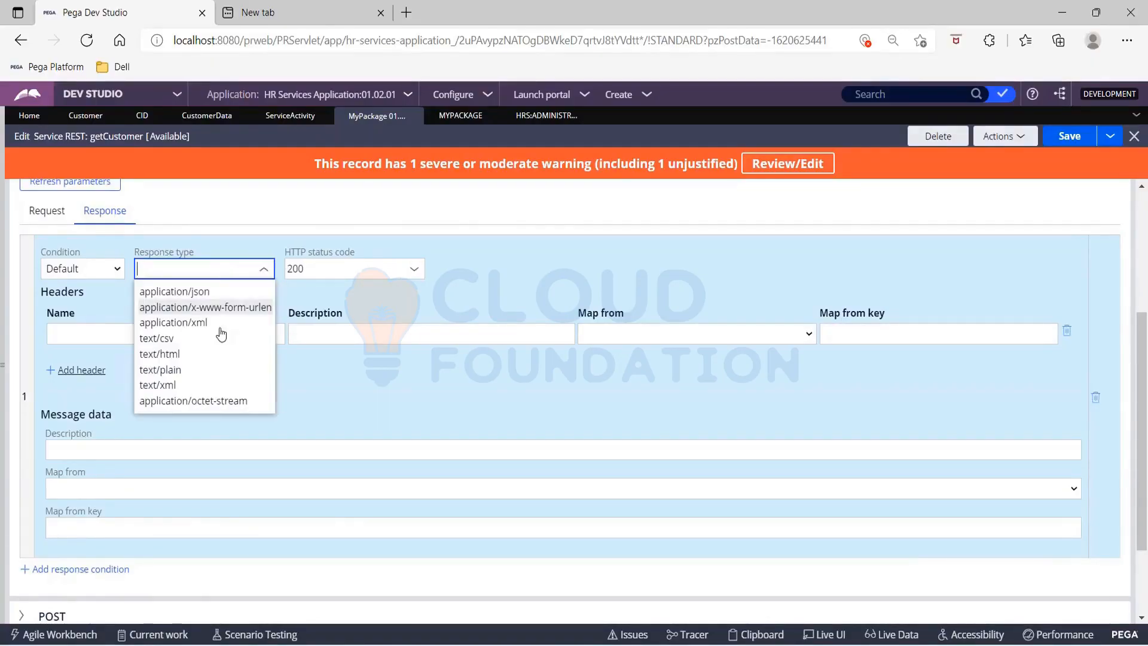
left_click(204, 292)
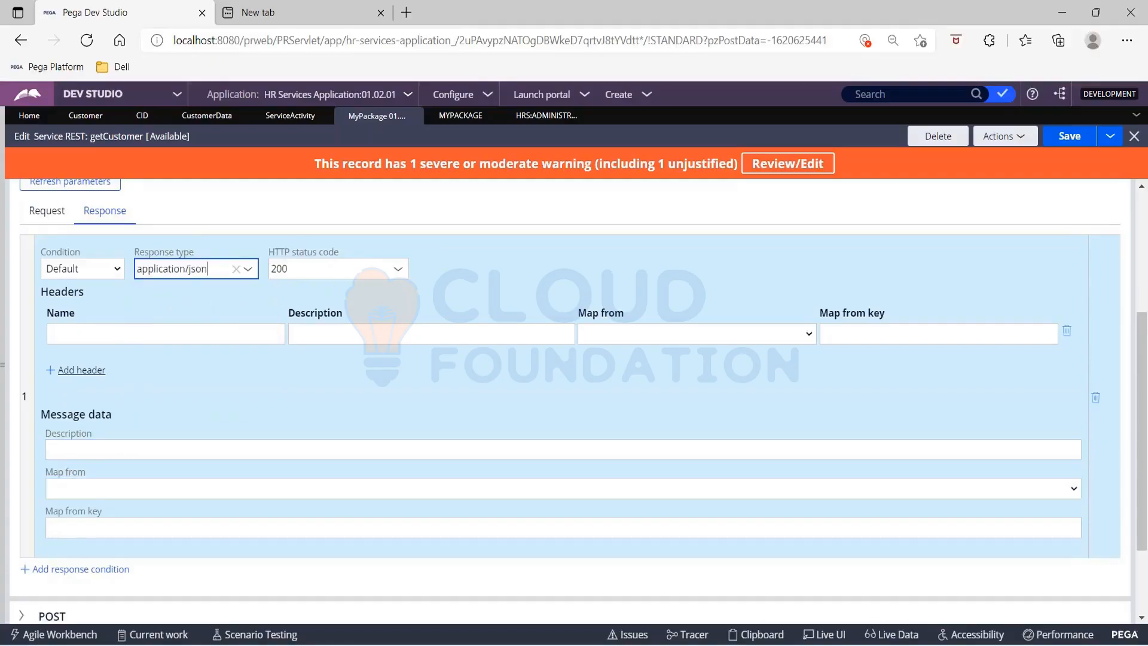
Step: Describe the GET response's message data as Retrieving Customer Data
left_click(91, 451)
type("Re")
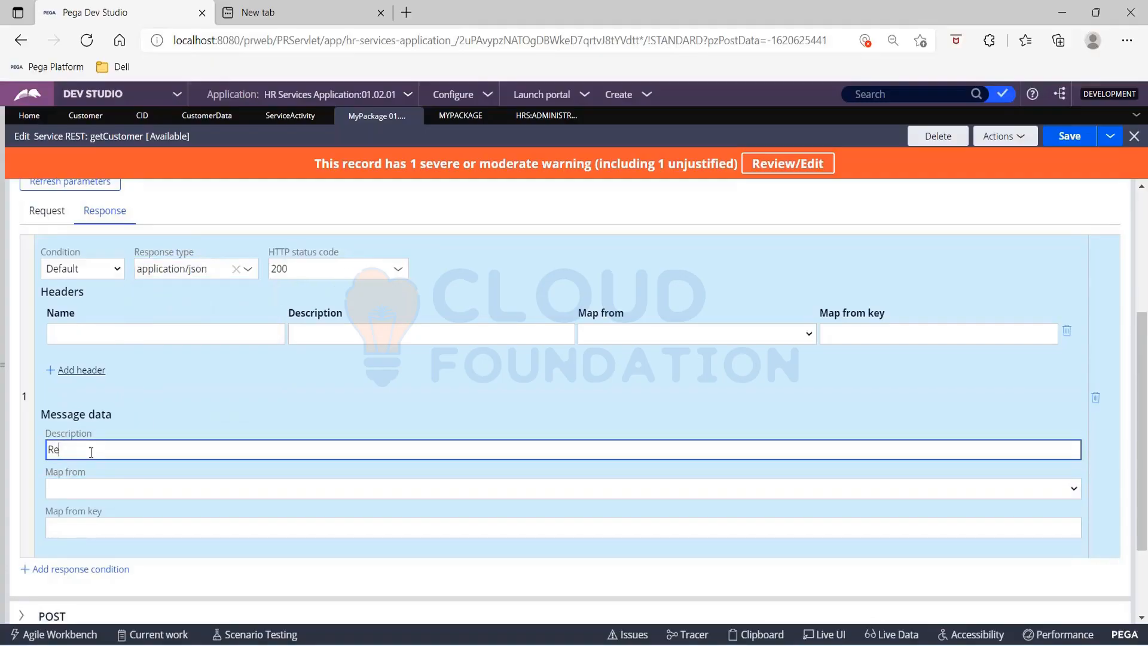
type("trieving Custome rd")
key("BackSpace")
key("BackSpace")
type("r Data")
Step: Map the GET response's message data from the Clipboard with the key .CustomerData and save the getCustomer record
key("Tab")
key("c")
key("l")
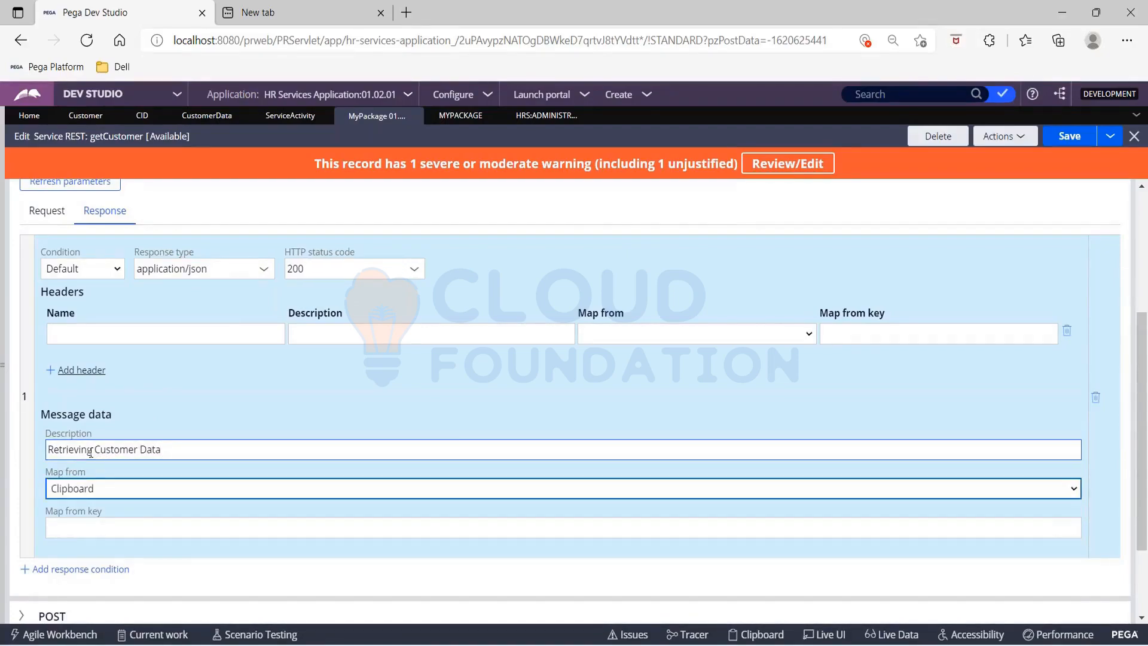
key("Tab")
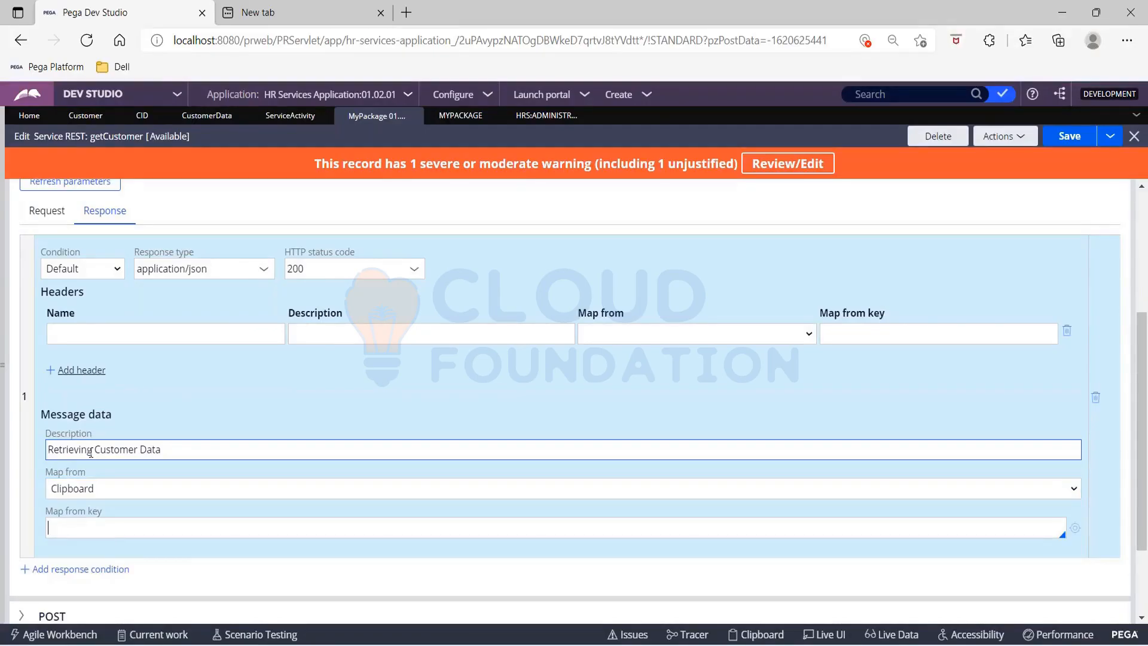
key("Down")
key("Down")
key("Down")
key("Down")
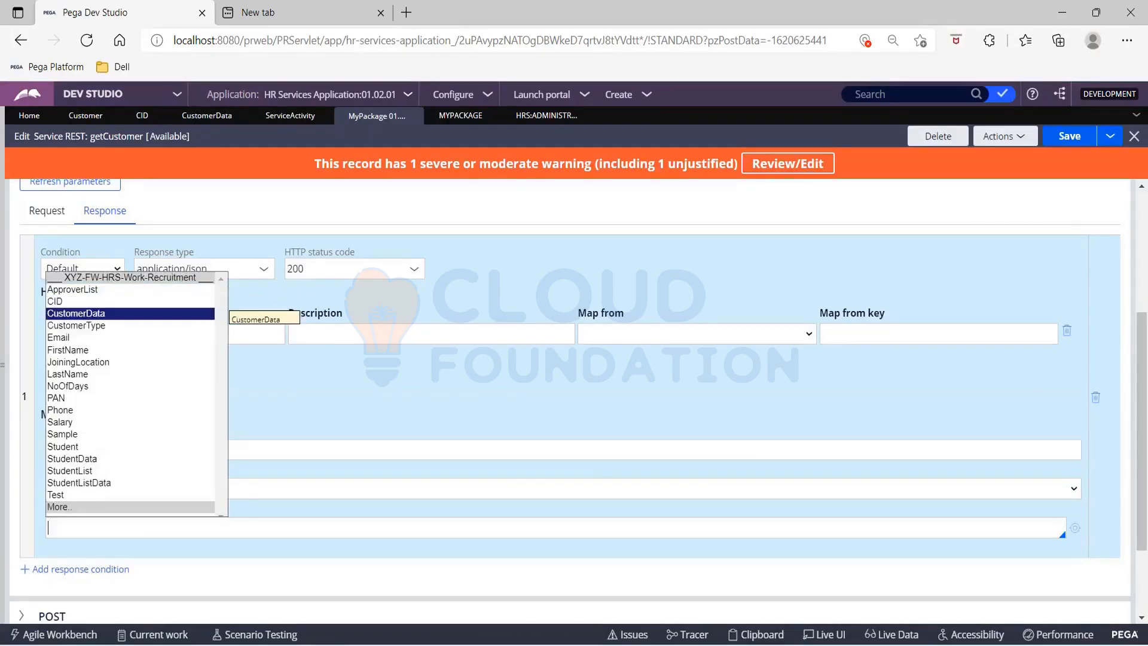
key("Return")
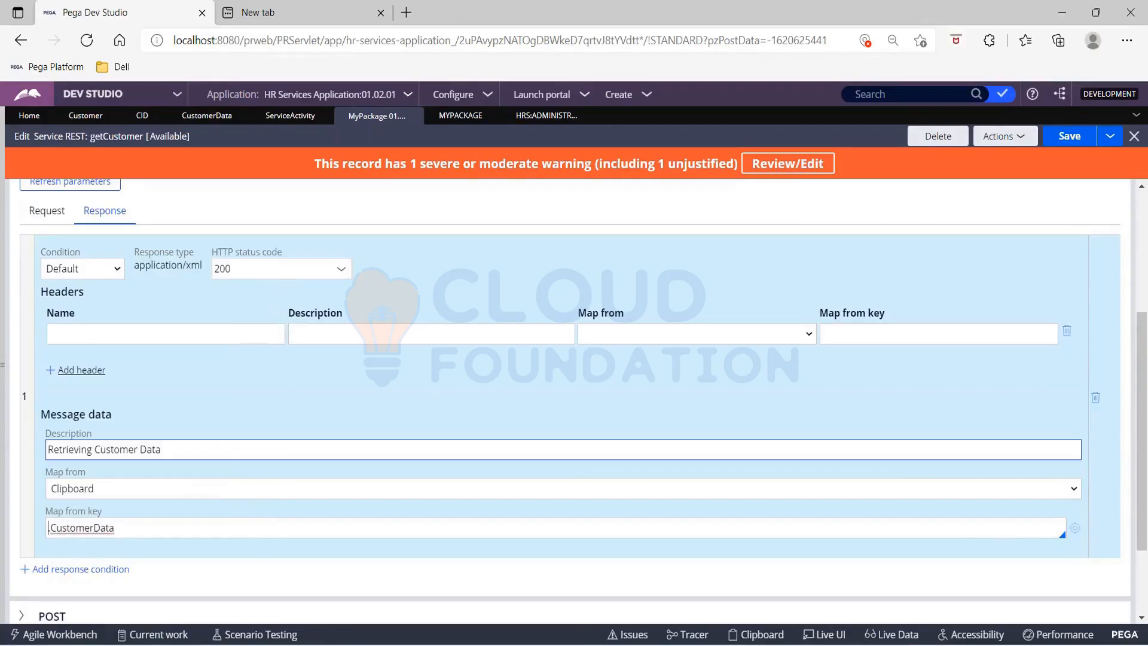
left_click(1060, 142)
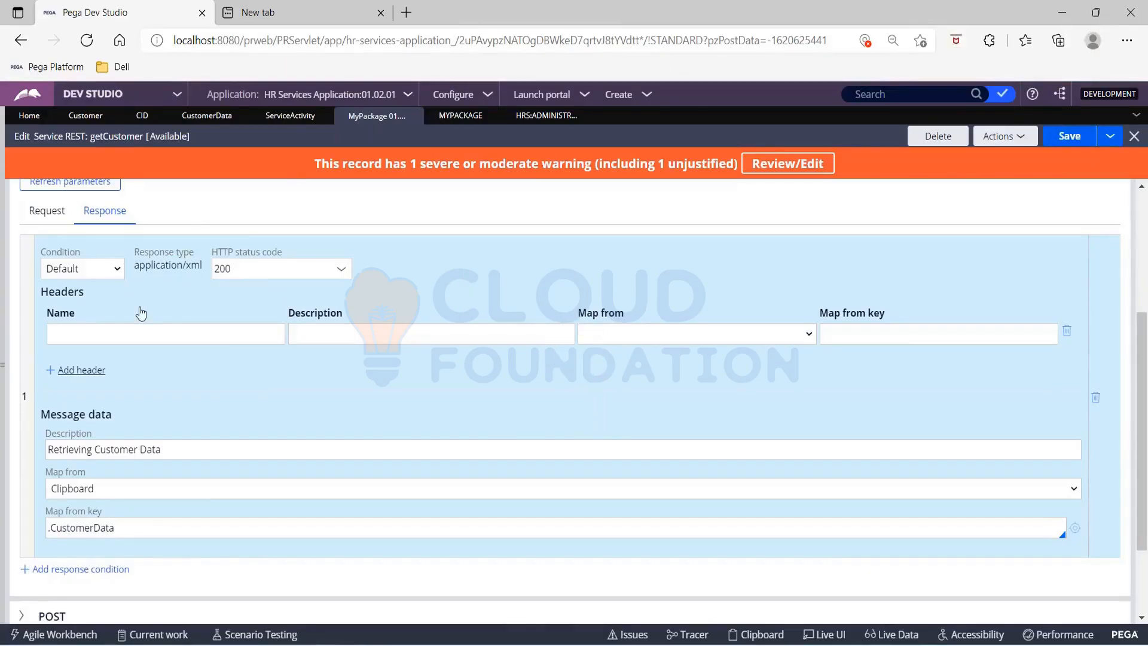
Step: Compare the GET request's query string and response mappings with the steps of ServiceActivity
left_click(46, 211)
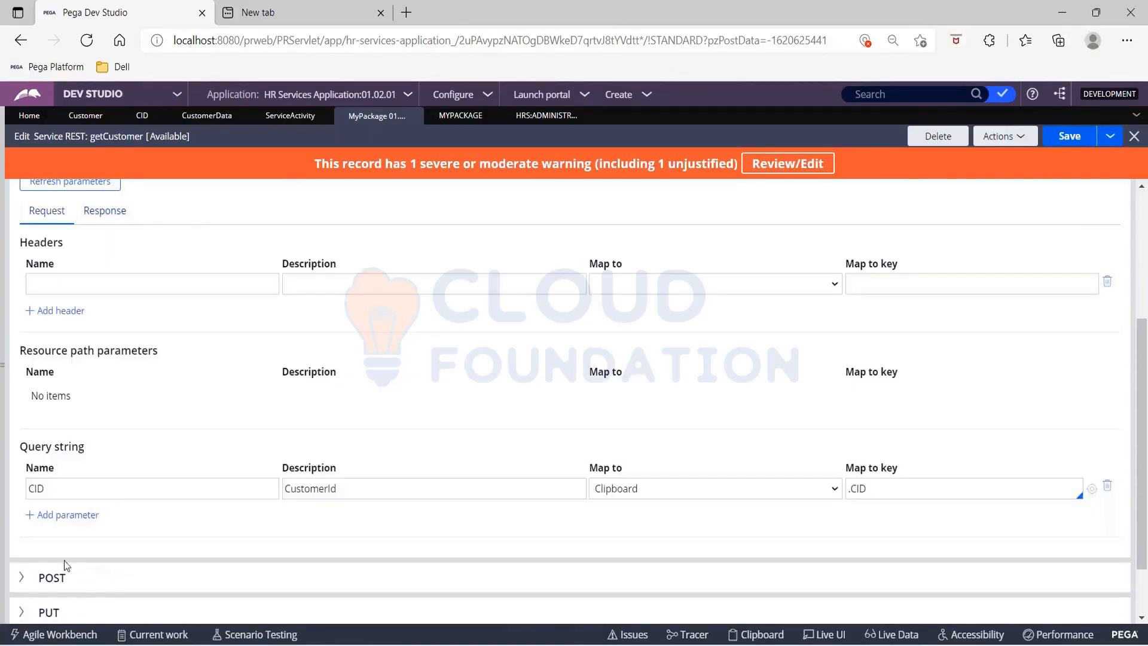
left_click(288, 488)
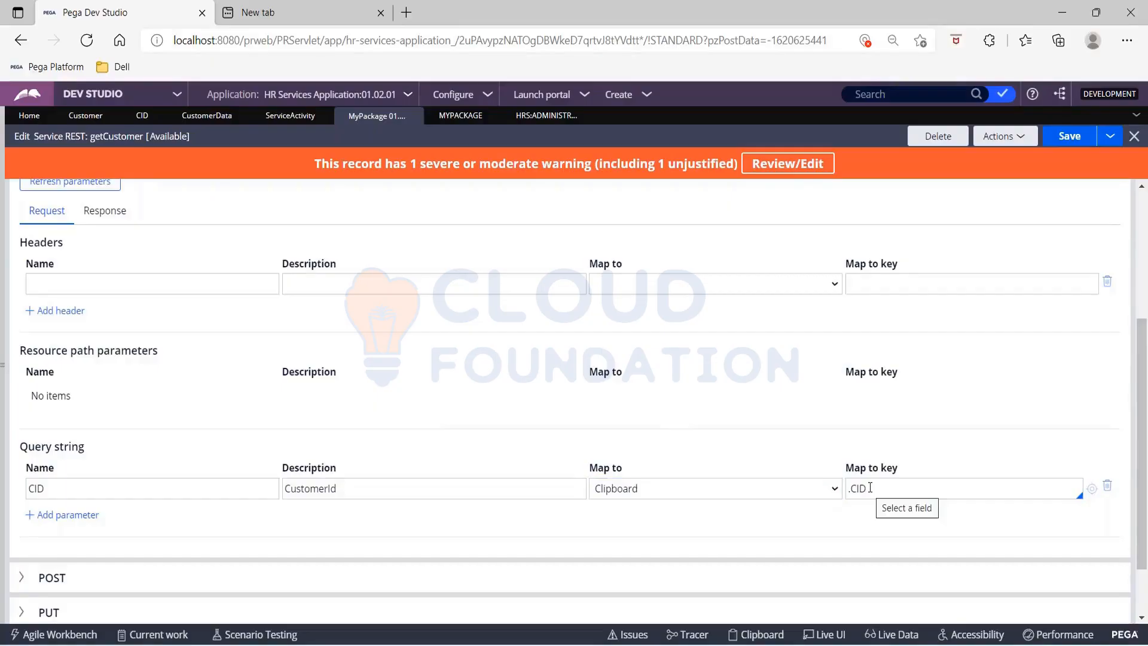
left_click(291, 117)
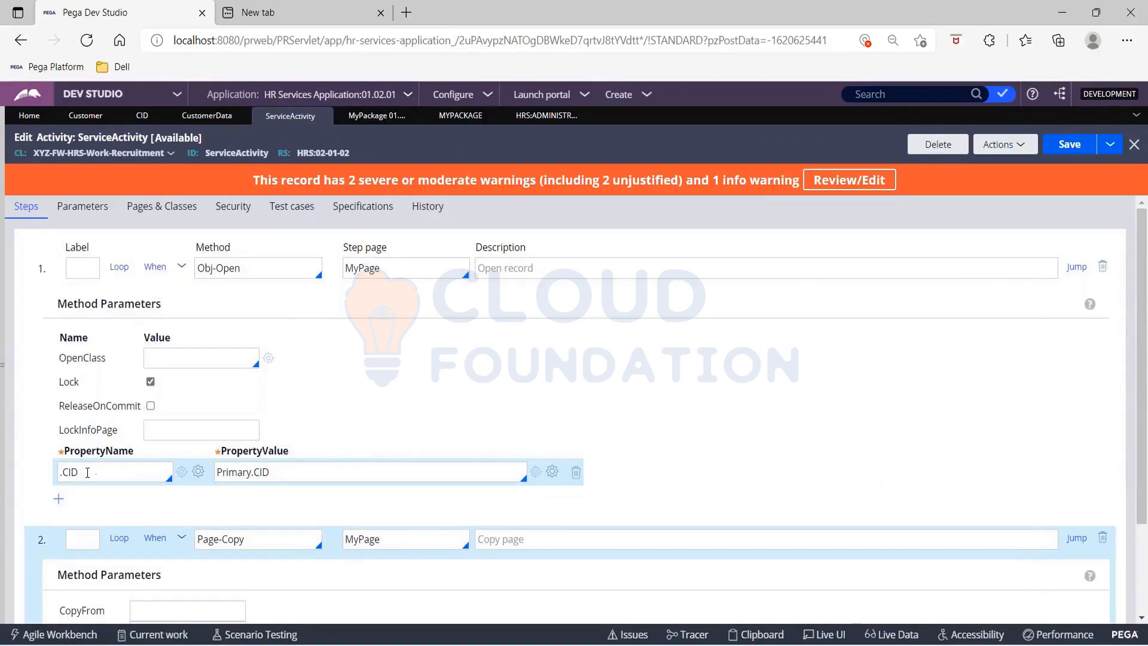
scroll(230, 516, "down", 2)
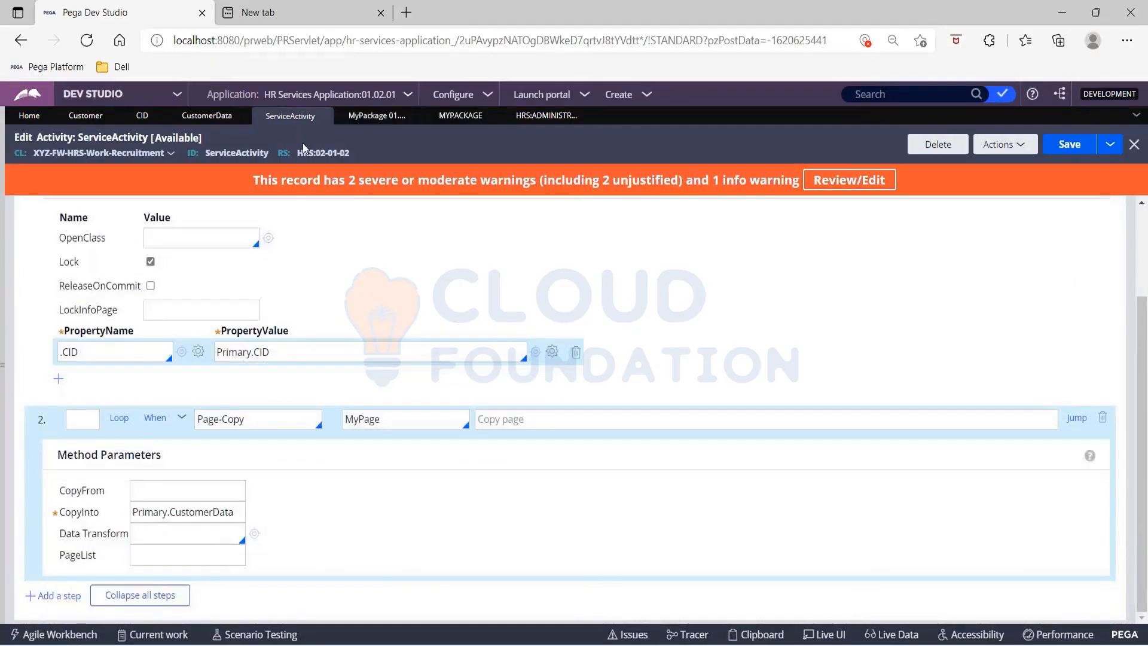
left_click(467, 119)
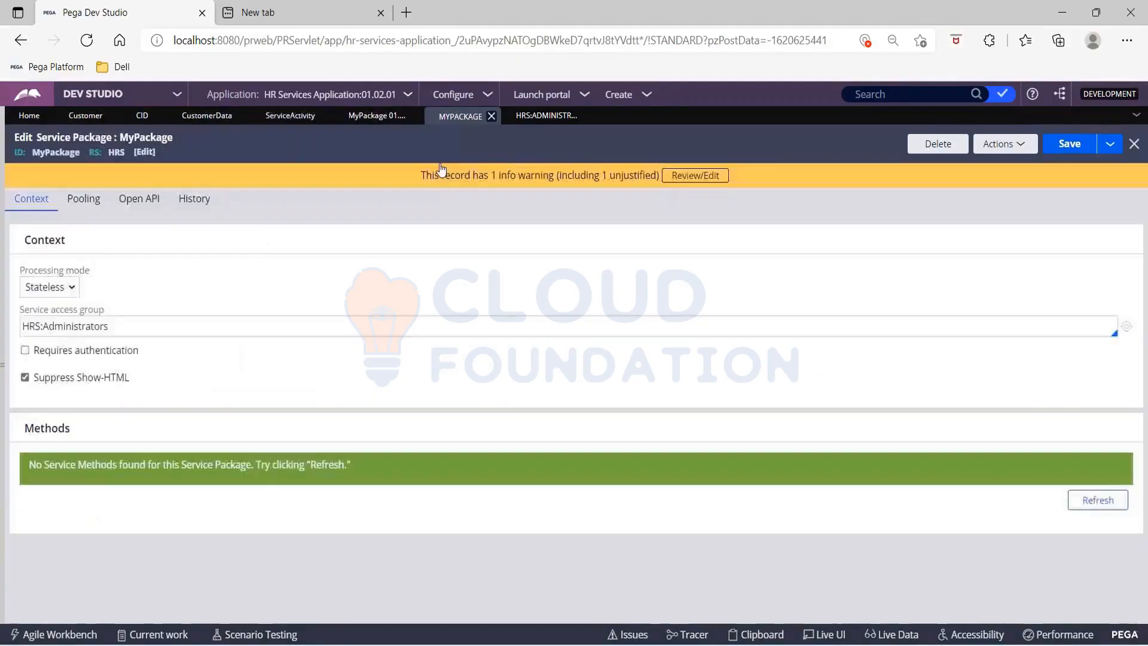
left_click(367, 120)
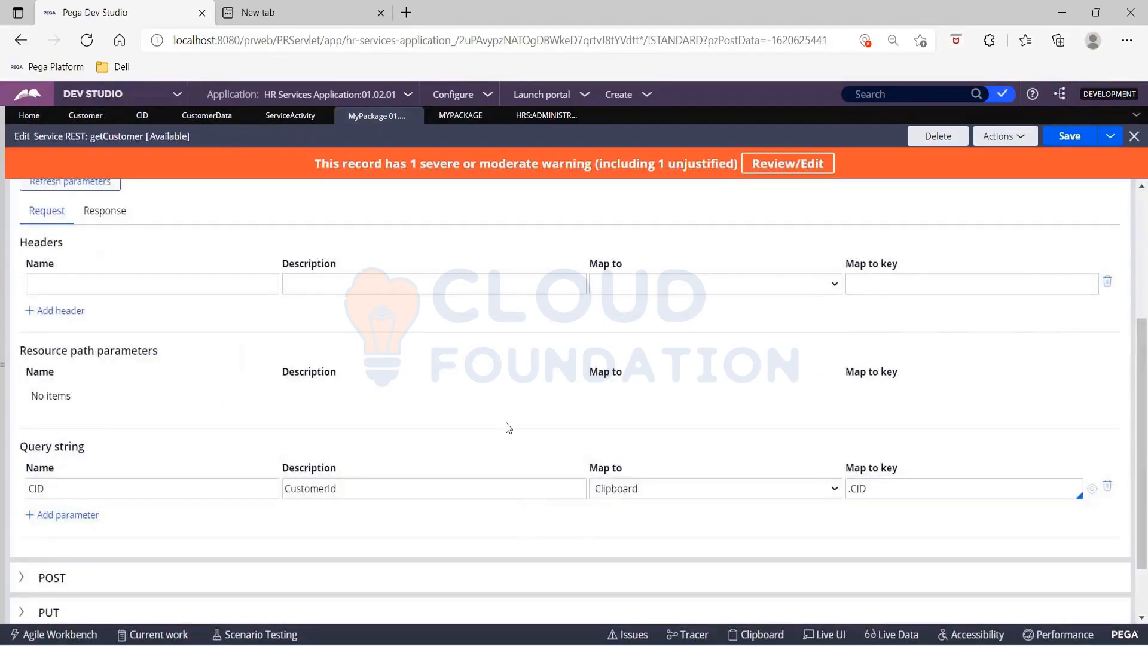
left_click(105, 219)
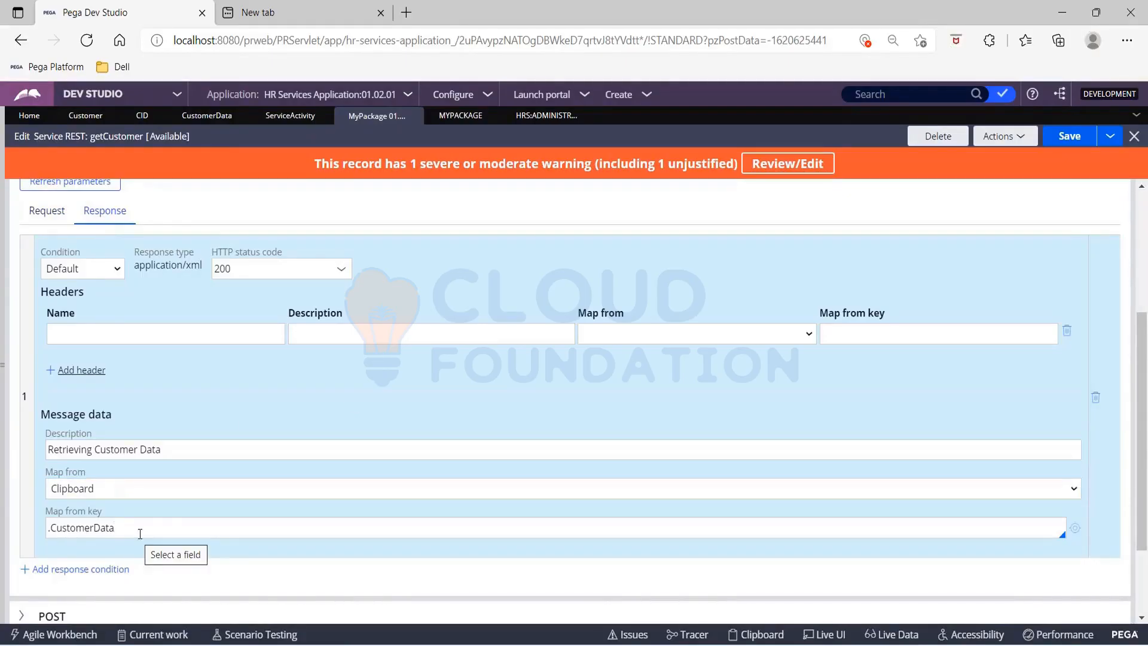
scroll(140, 533, "up", 5)
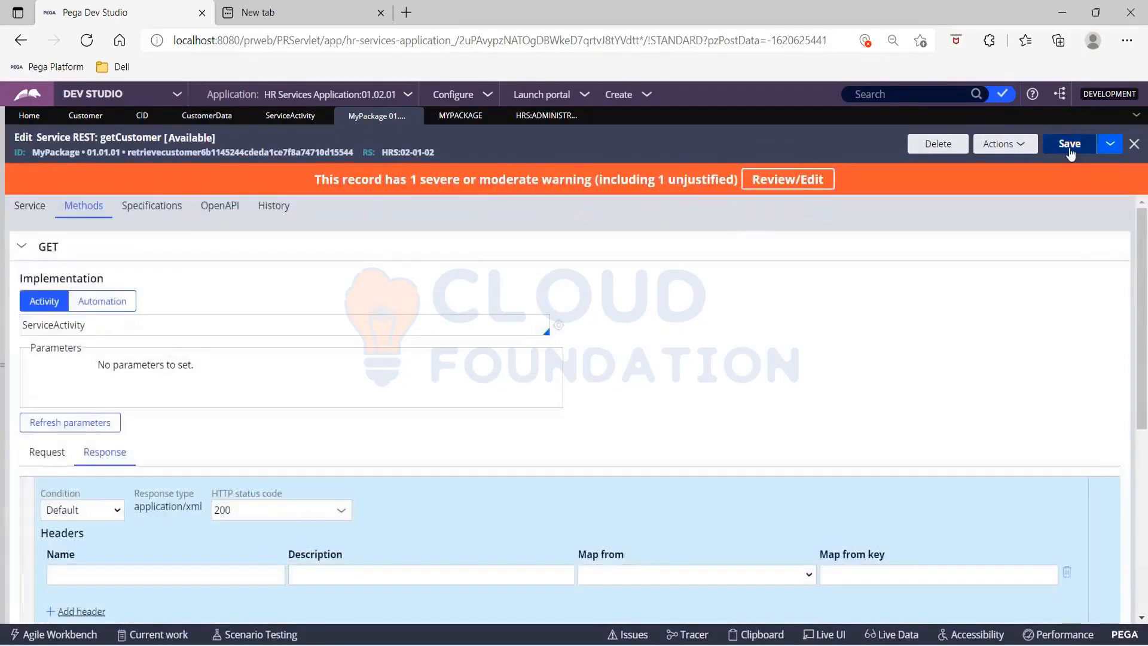
Step: Save the getCustomer service and run it to examine the executed service name and query string values in the simulation
left_click(1069, 147)
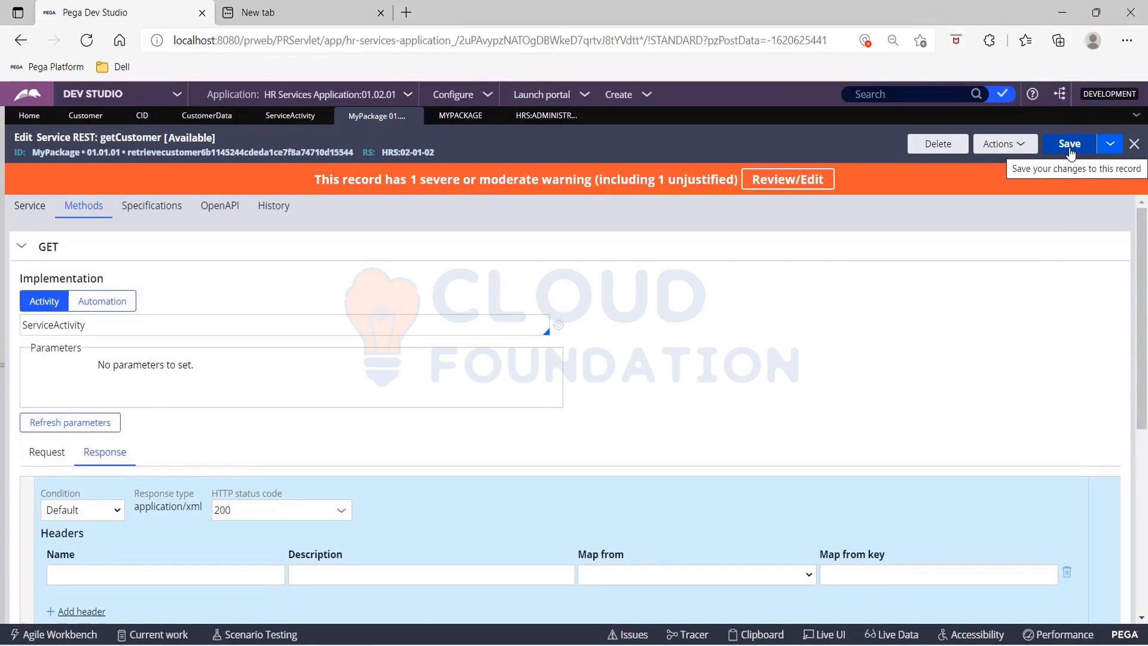
left_click(1069, 145)
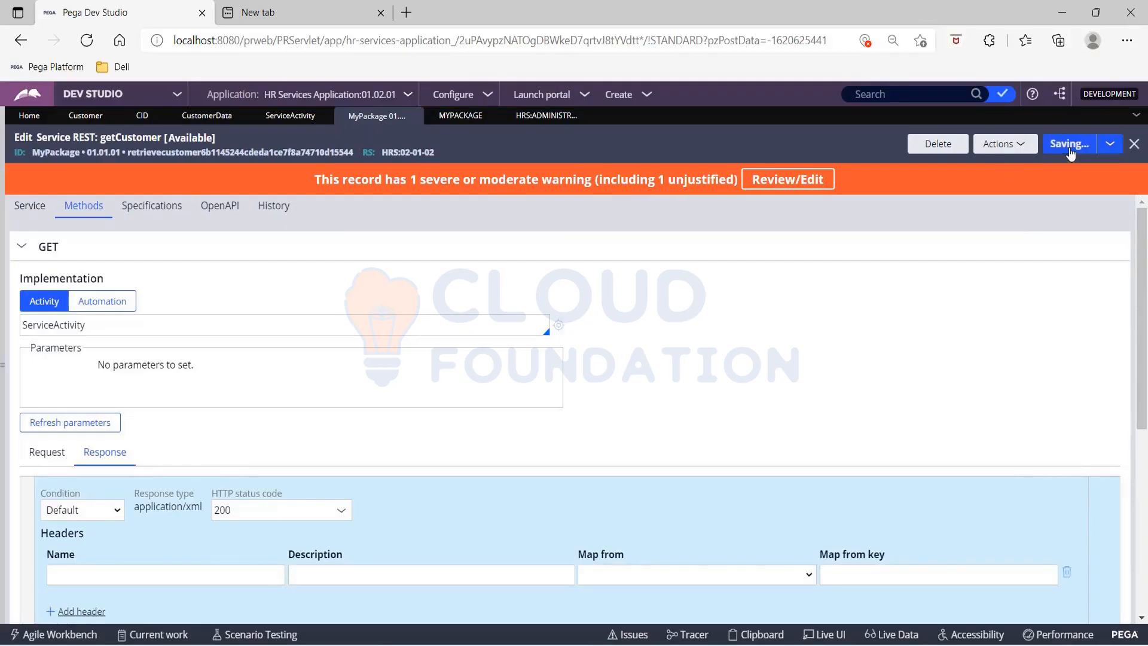
left_click(1069, 149)
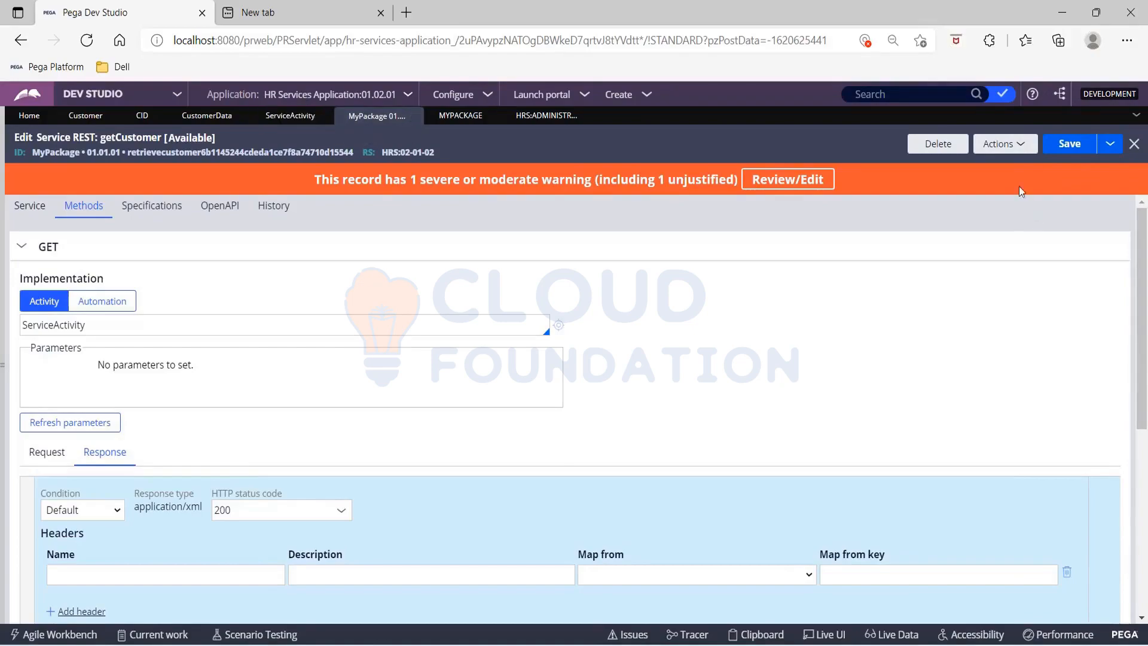
left_click(1010, 155)
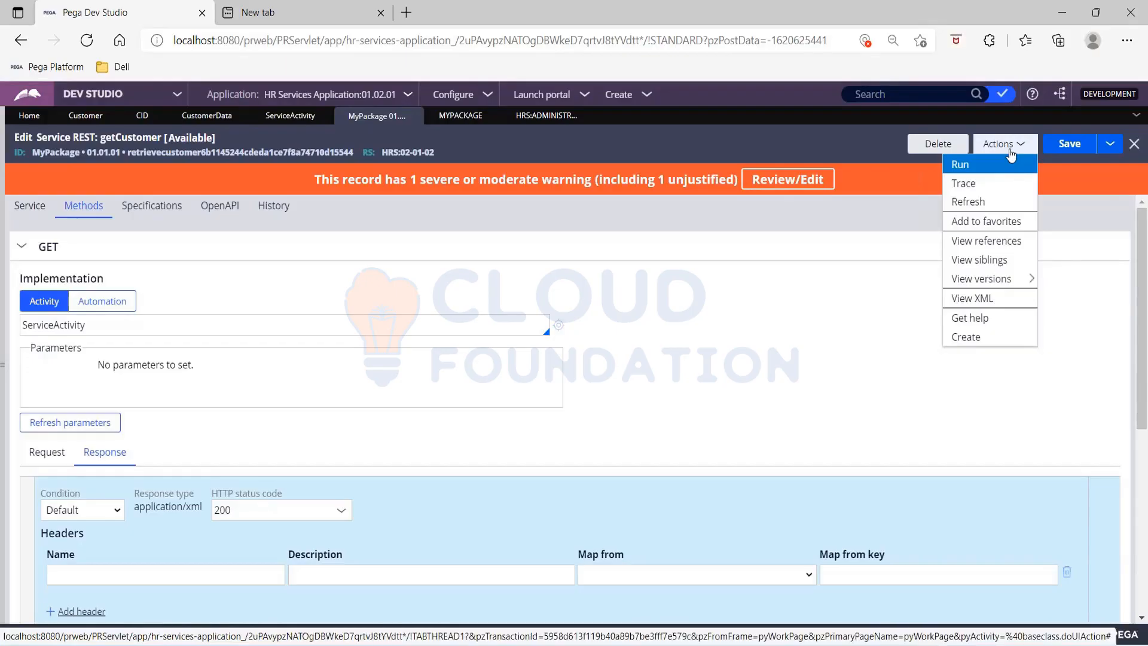
left_click(1009, 164)
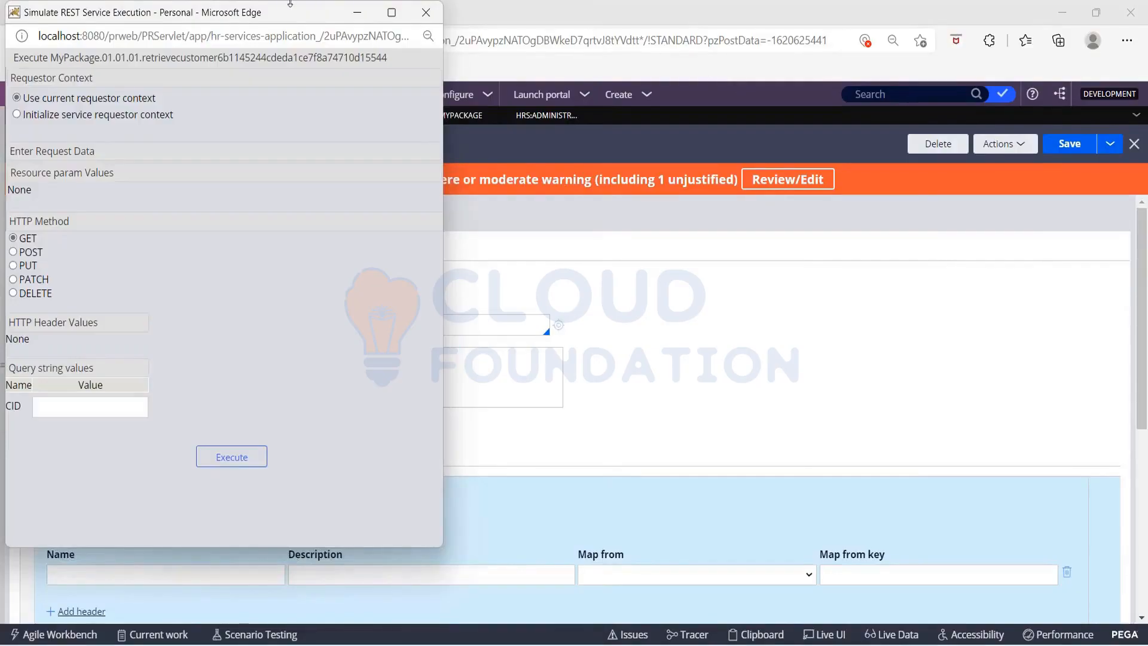
left_click_drag(294, 12, 403, 63)
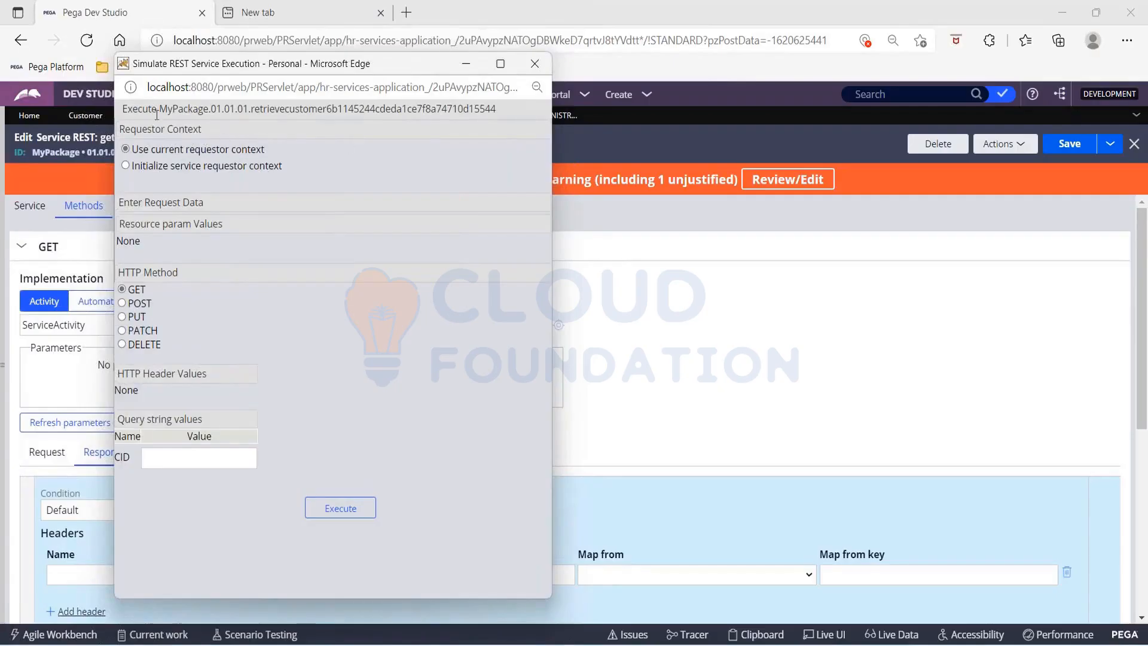
left_click_drag(160, 110, 496, 110)
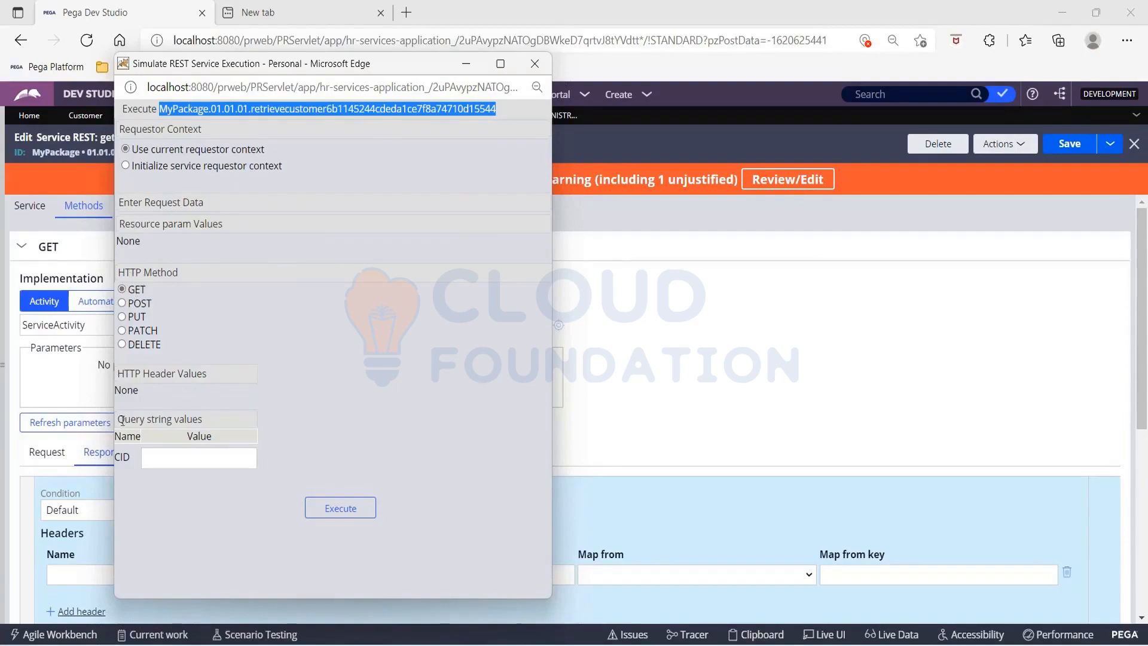
left_click(147, 414)
left_click_drag(124, 418, 227, 416)
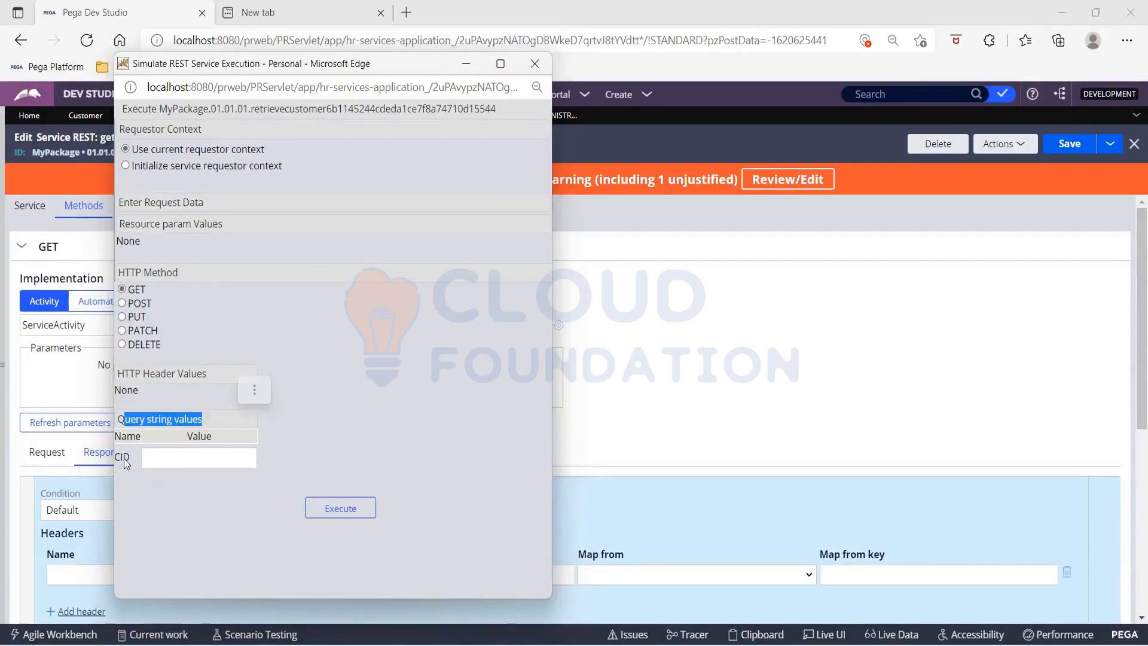
Step: Rename the GET request's CID query string parameter to CustomerIdentifier
left_click(613, 399)
scroll(613, 399, "down", 5)
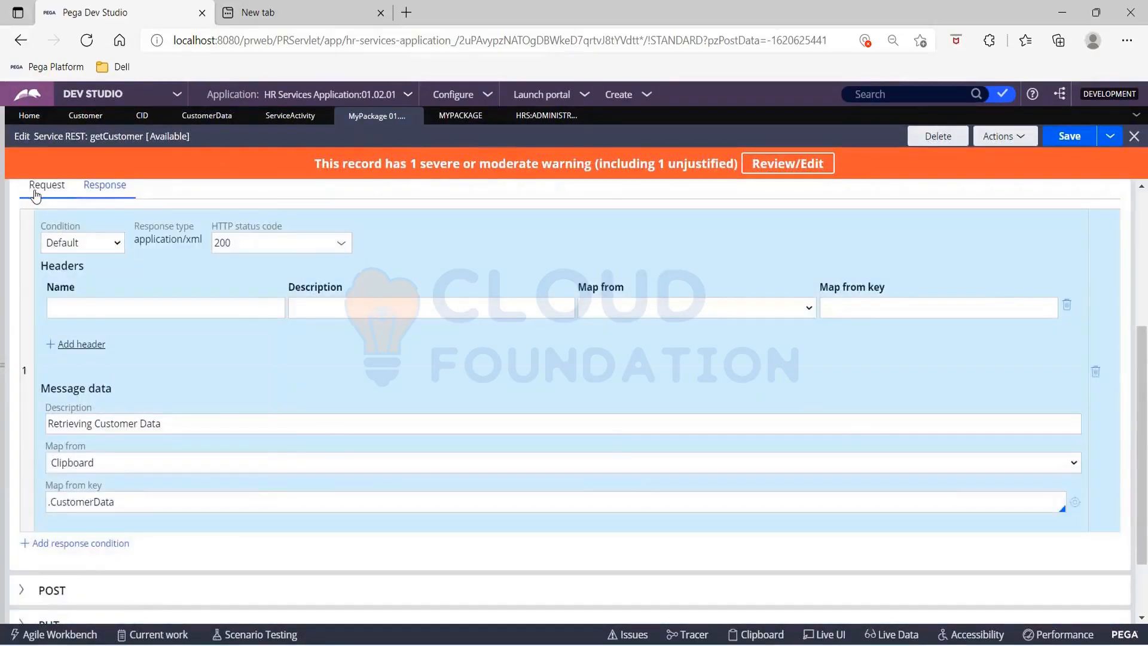
left_click(37, 187)
left_click(60, 459)
left_click_drag(60, 460, 28, 459)
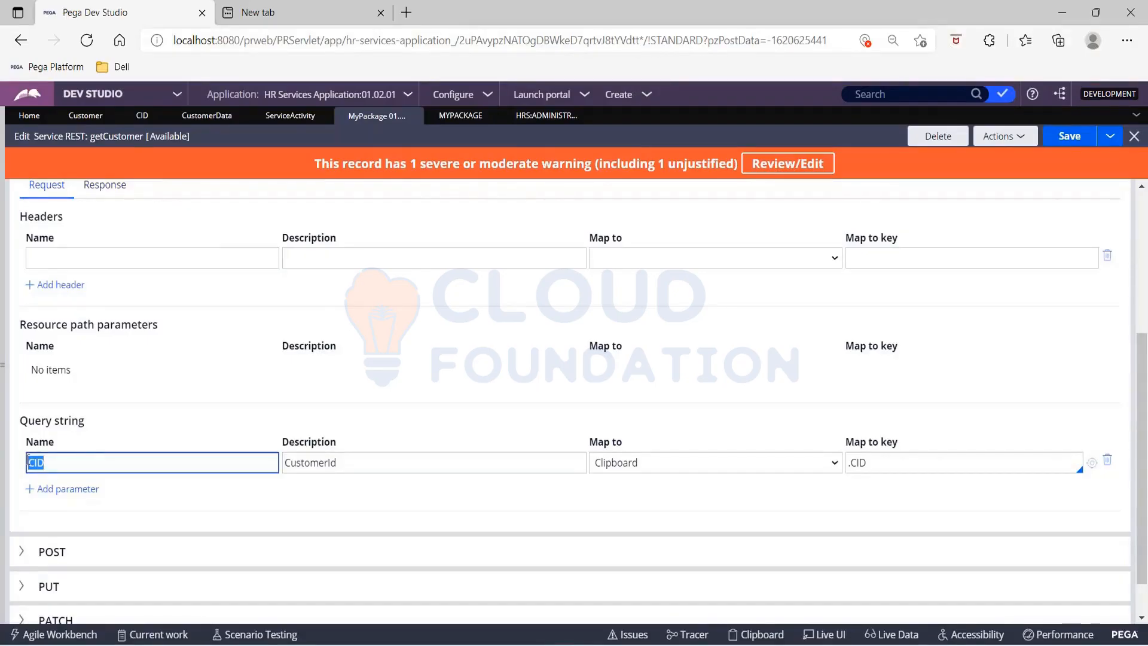
left_click(168, 462)
key("BackSpace")
key("BackSpace")
type("ustom")
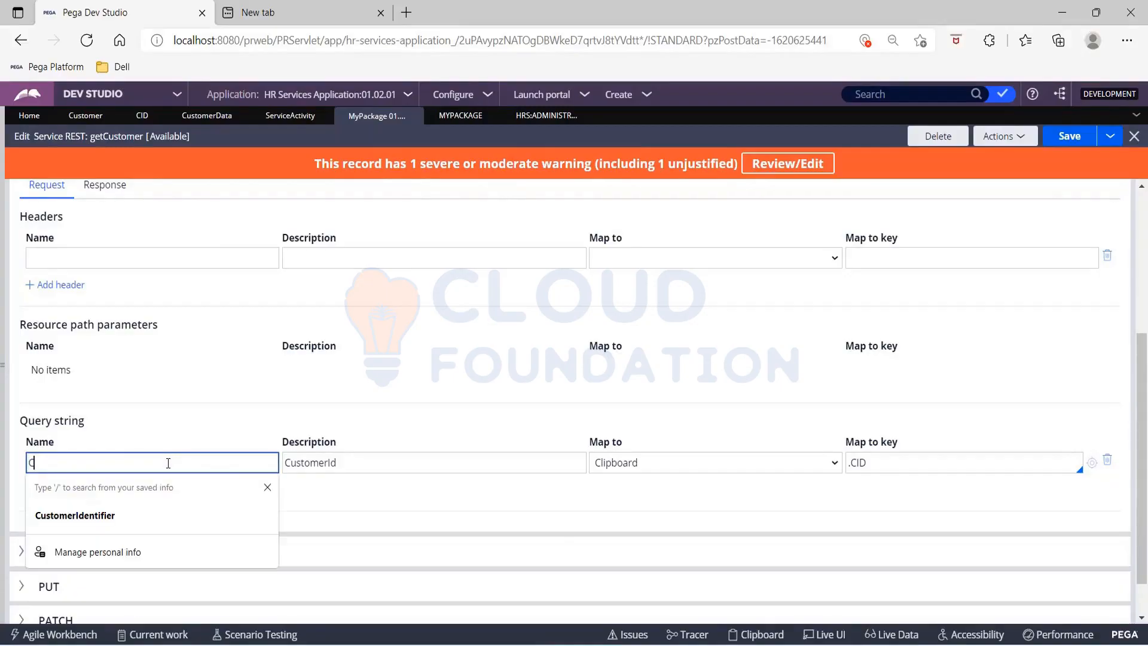
type("erIdentifier")
left_click(190, 428)
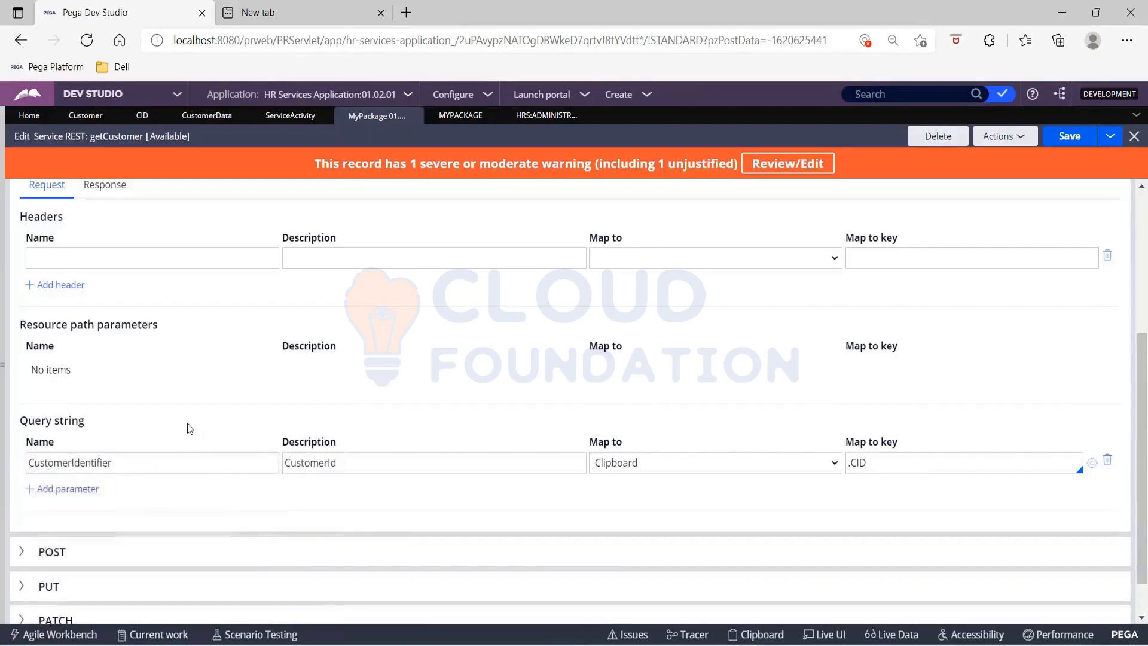
Step: Save the getCustomer service with the renamed query parameter and launch its simulation again
left_click(1057, 146)
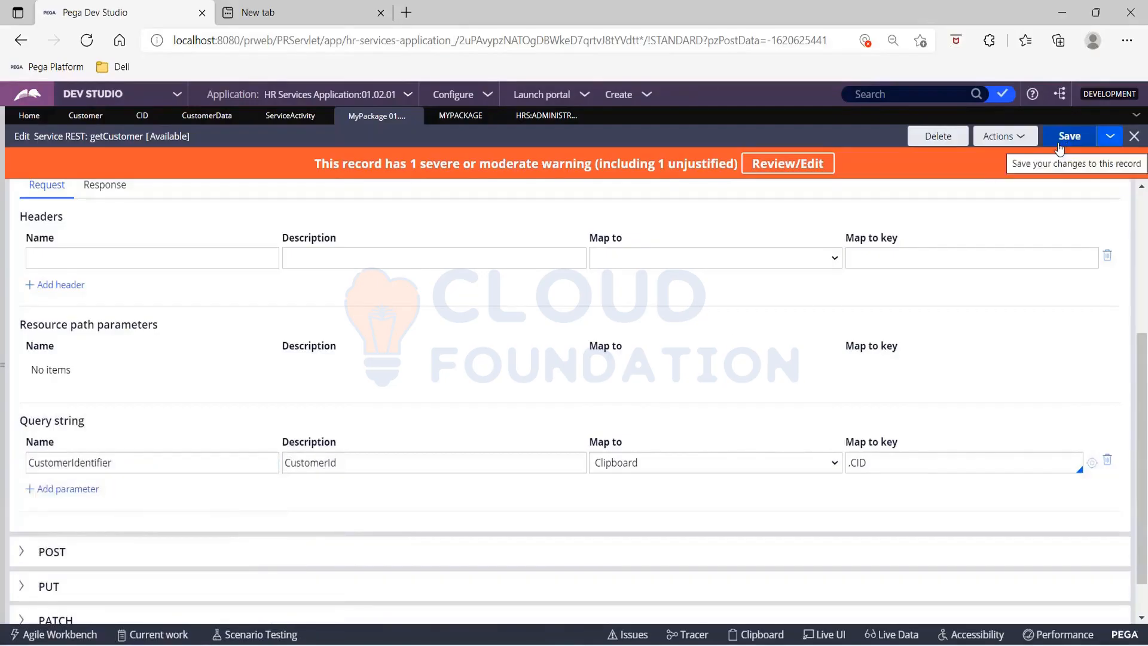
left_click(1059, 148)
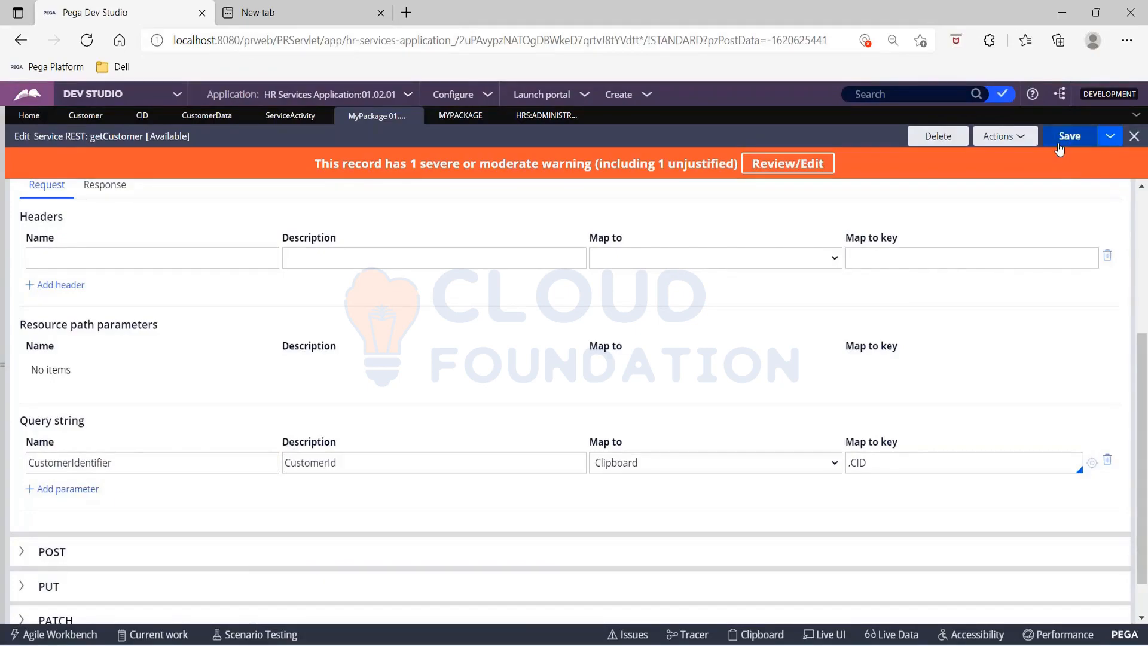
left_click(1059, 148)
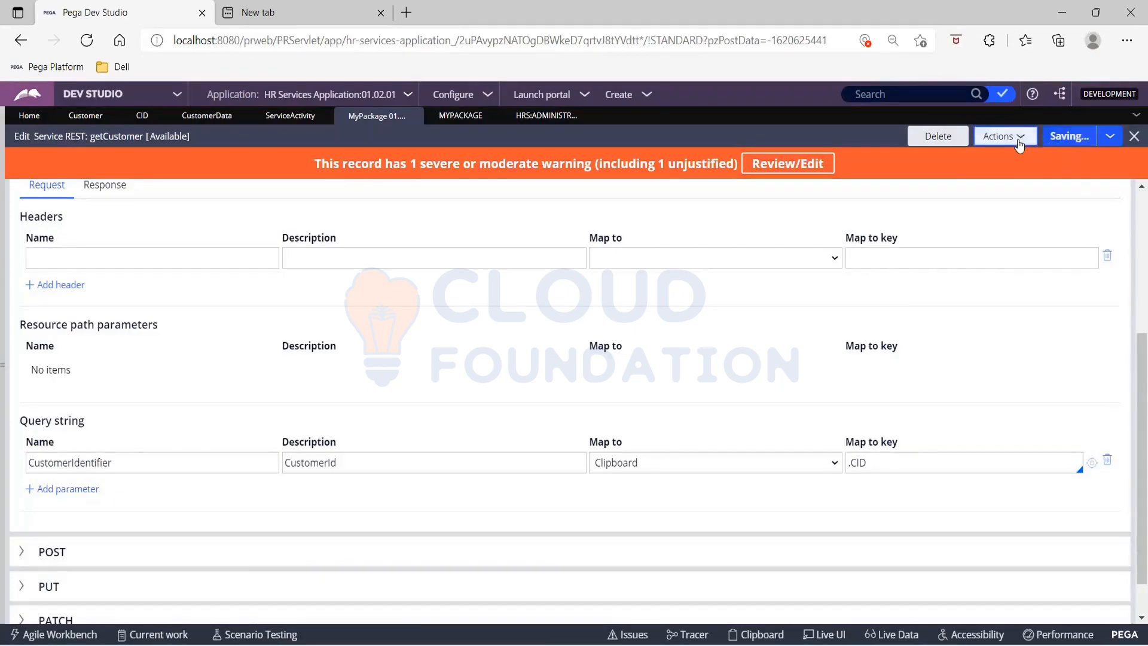
left_click(999, 136)
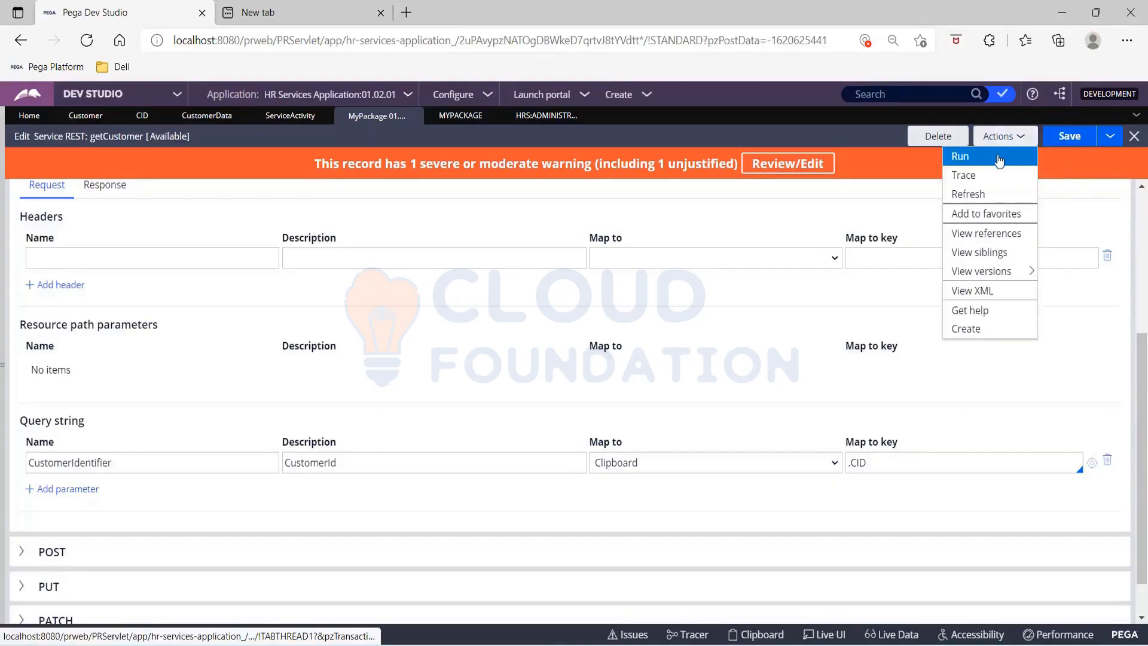
left_click(999, 159)
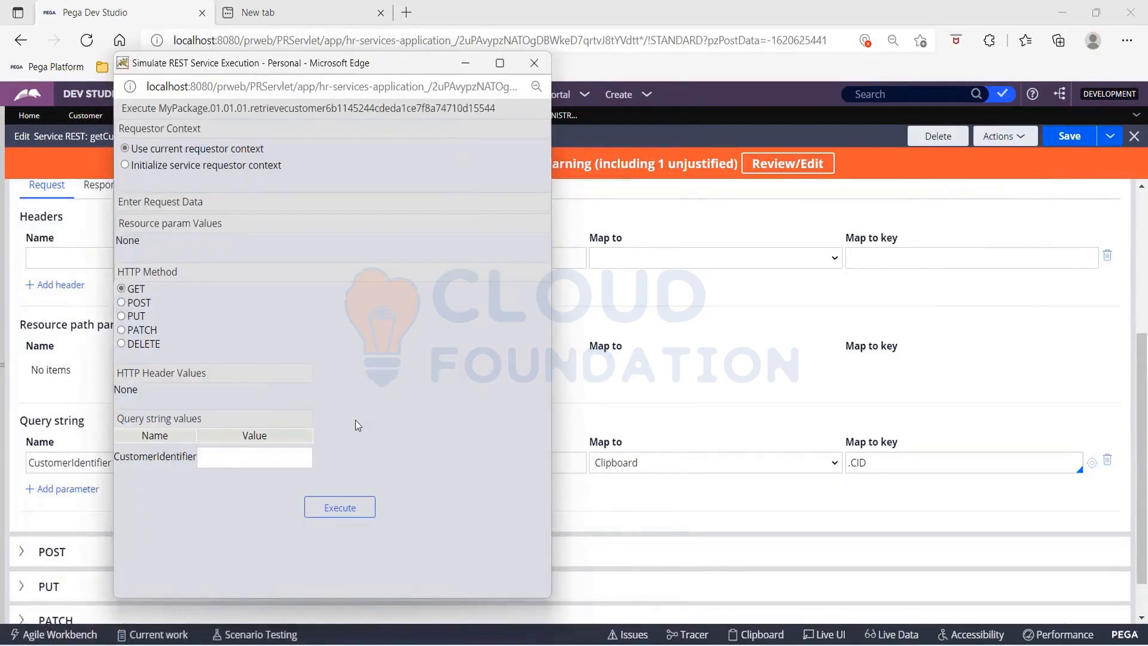
Step: Execute the GET simulation with the second saved customer ID as the CustomerIdentifier value
left_click(244, 456)
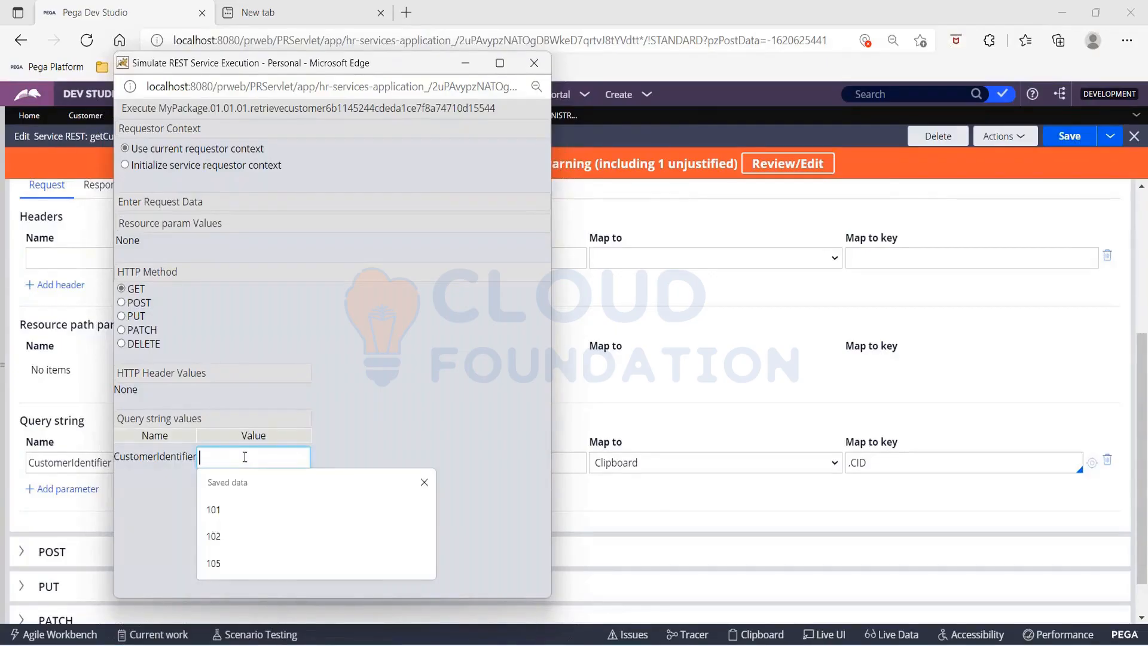
left_click(263, 526)
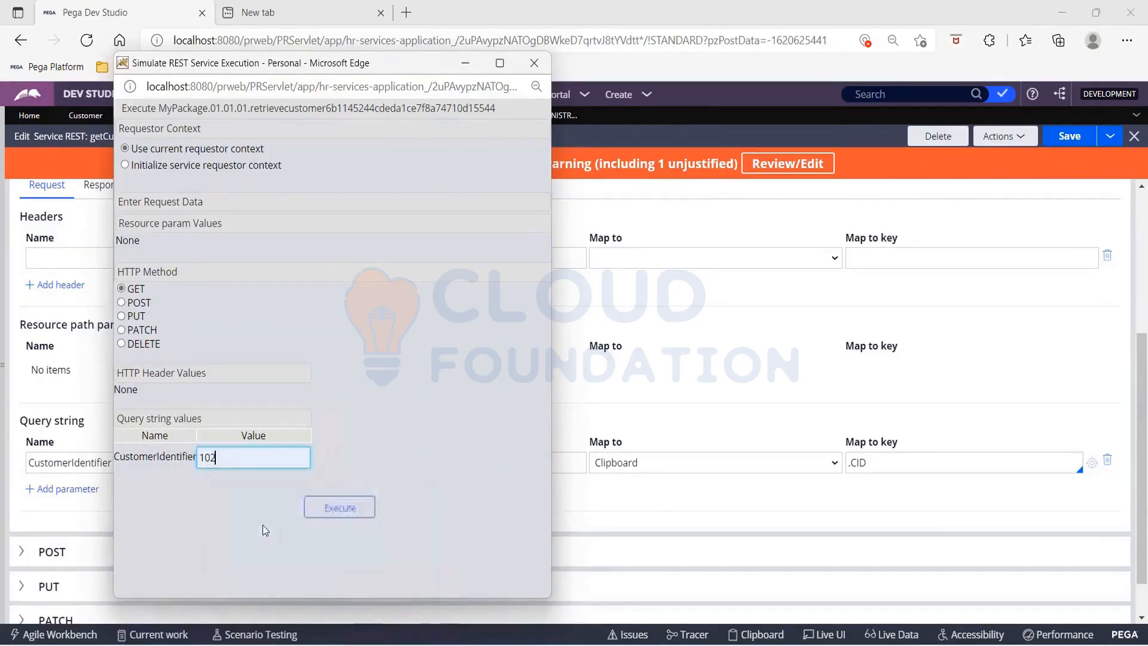
left_click(338, 507)
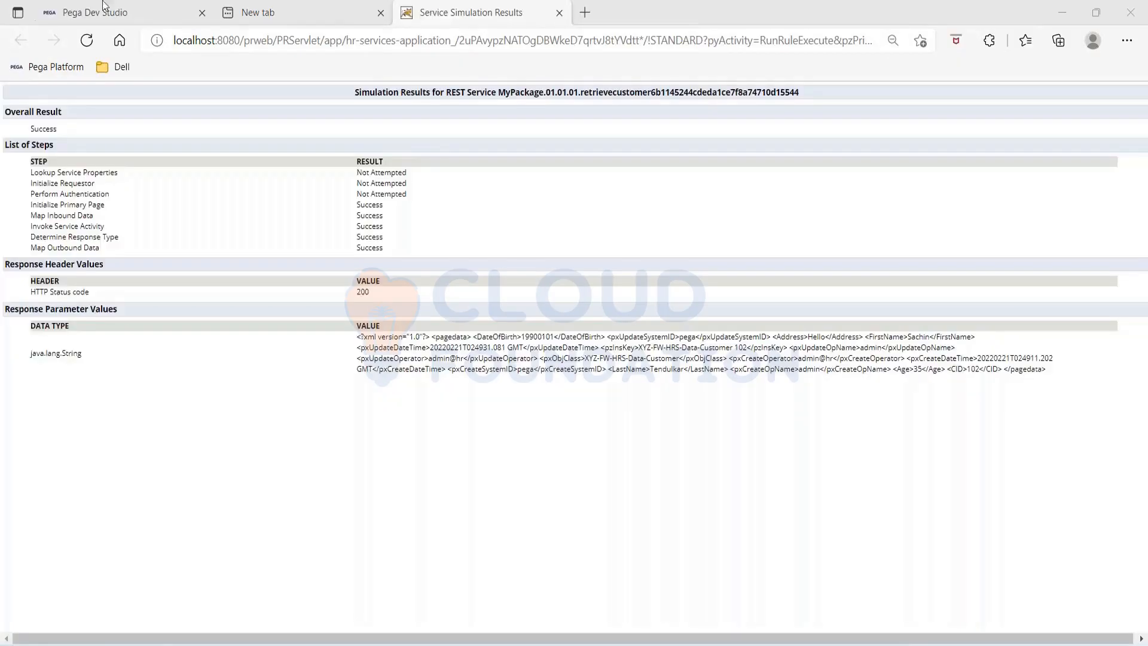
Step: Open the Customer data type, and examine the simulation's step results and the record key, FirstName and LastName in its response
left_click(107, 12)
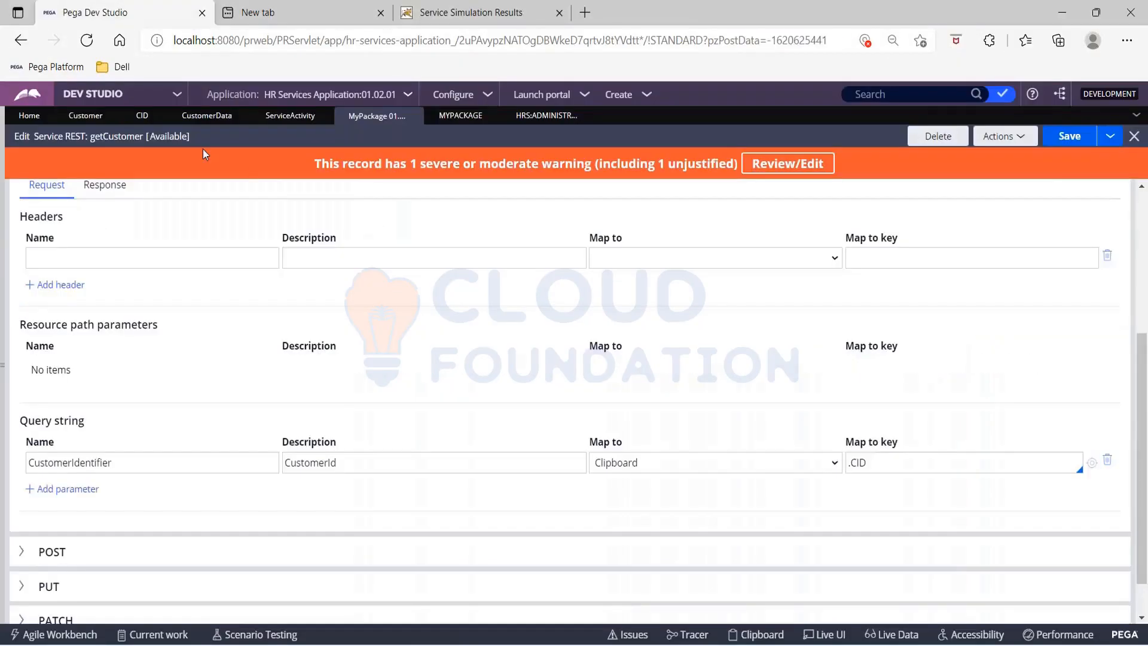
left_click(89, 116)
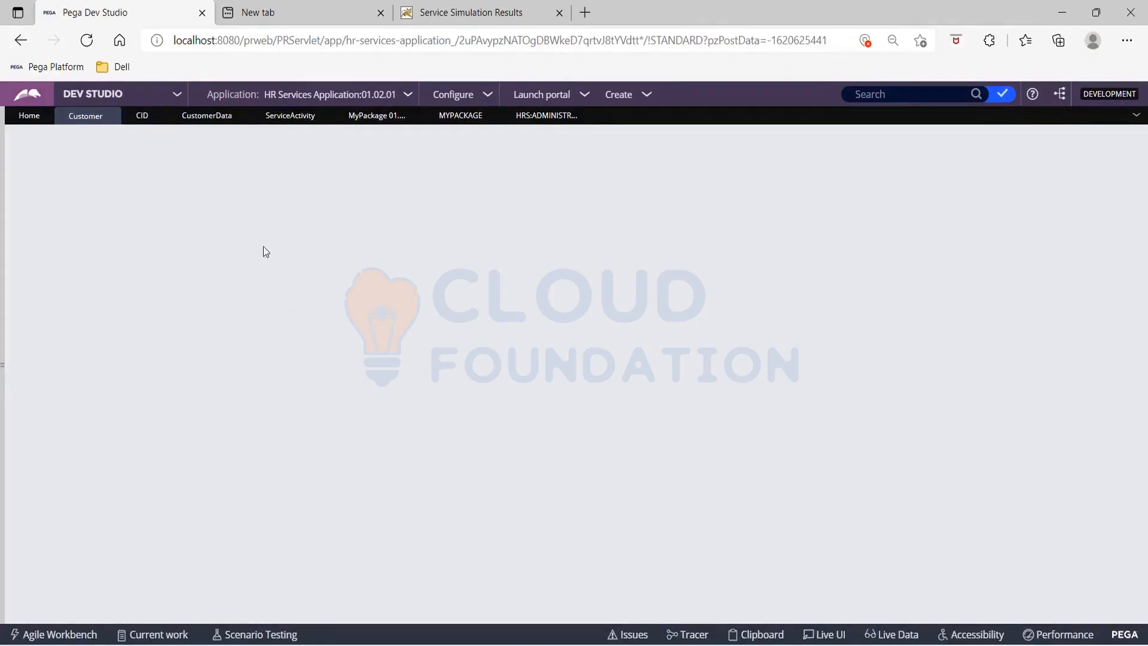
left_click(399, 17)
left_click_drag(31, 160, 387, 219)
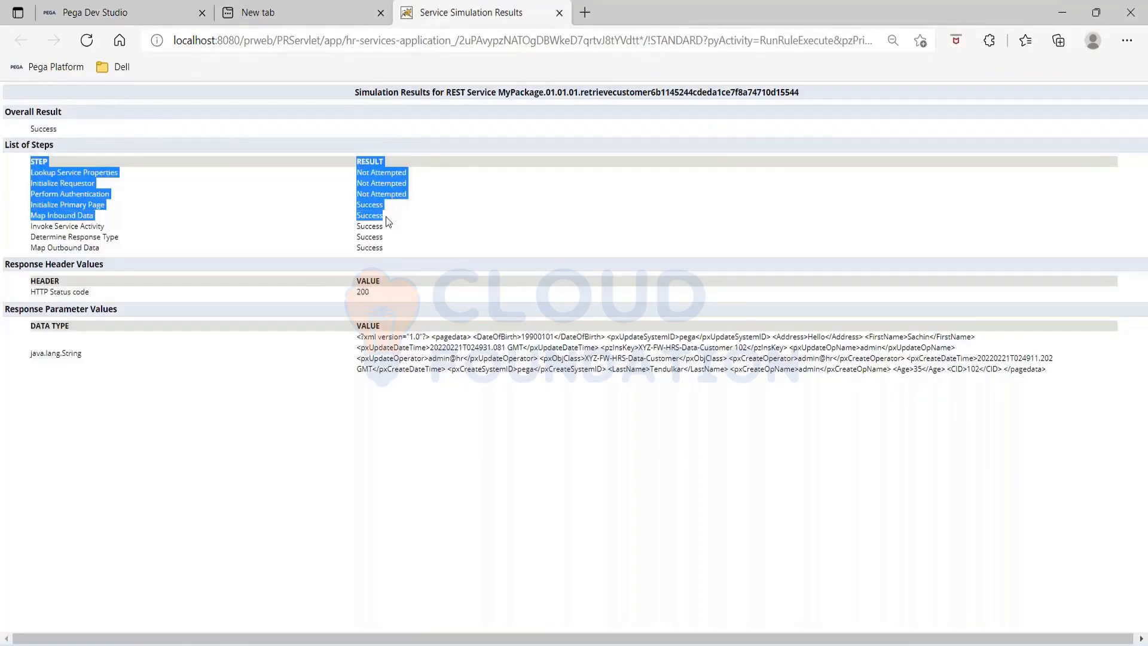
left_click_drag(386, 222, 387, 228)
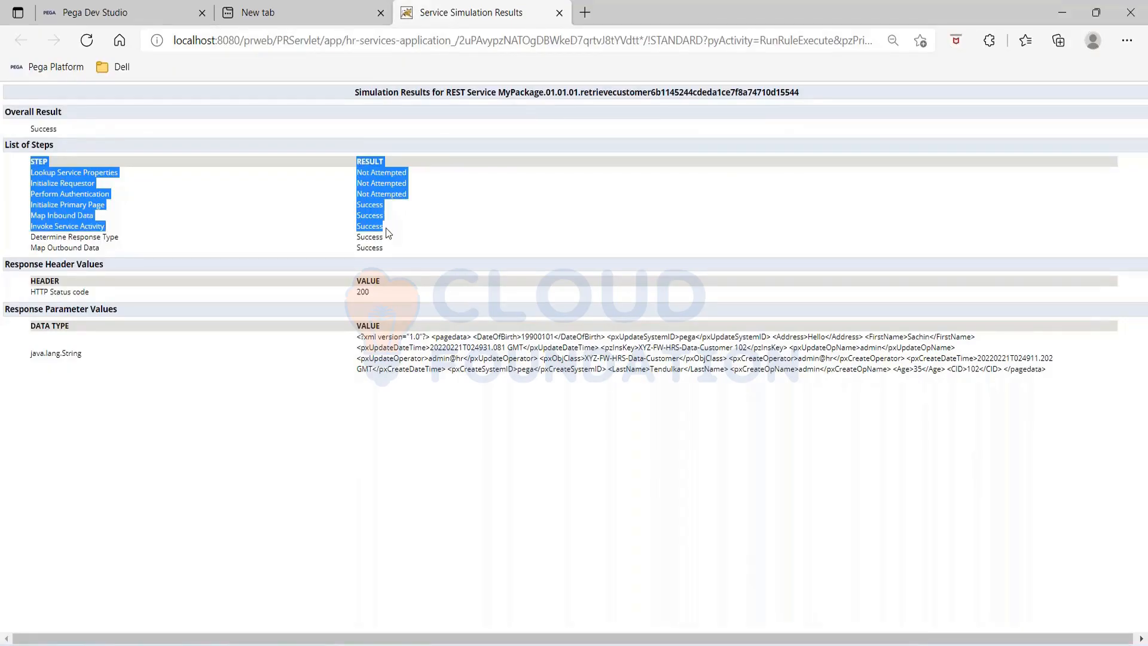
left_click_drag(385, 232, 386, 244)
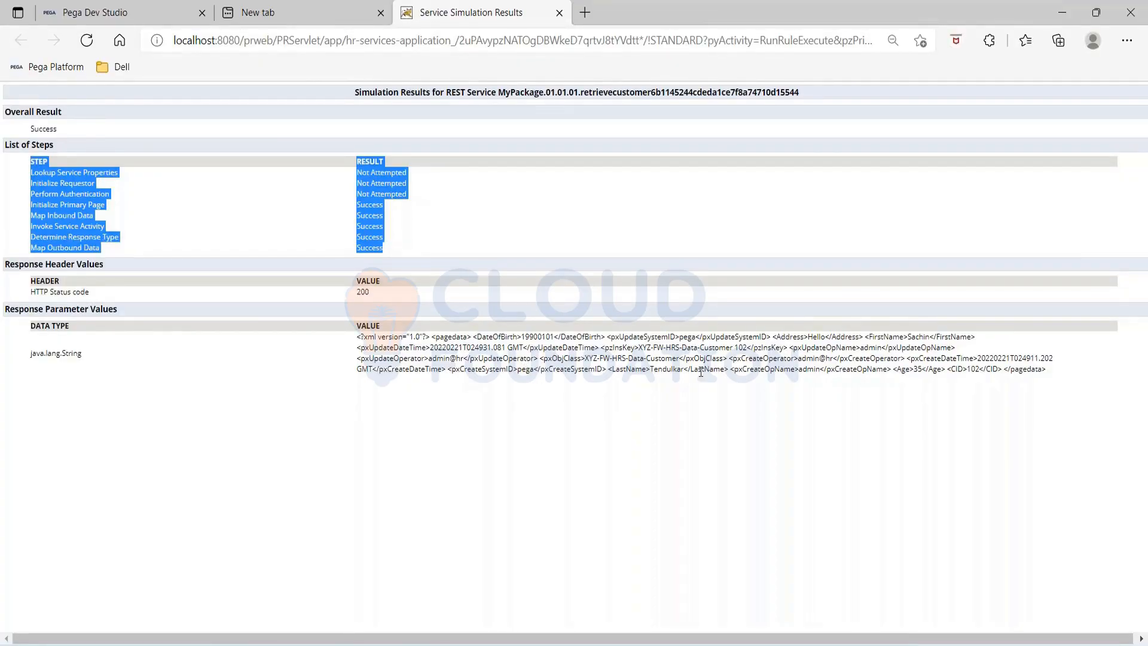
left_click_drag(733, 349, 746, 352)
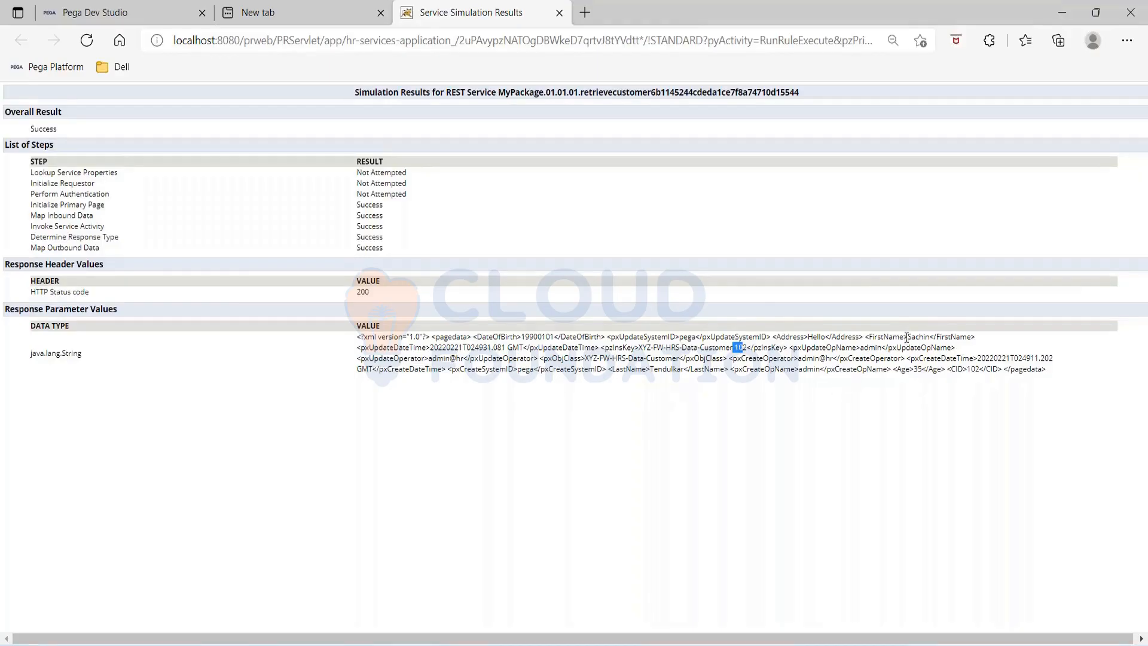
left_click_drag(865, 336, 981, 339)
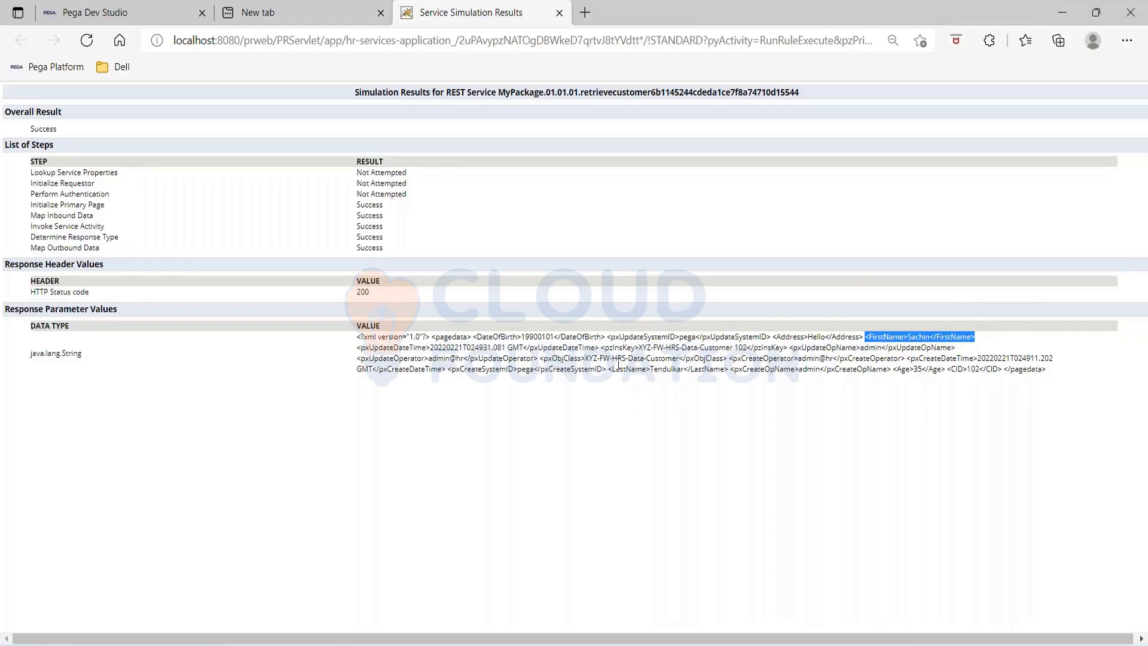
left_click_drag(608, 369, 728, 369)
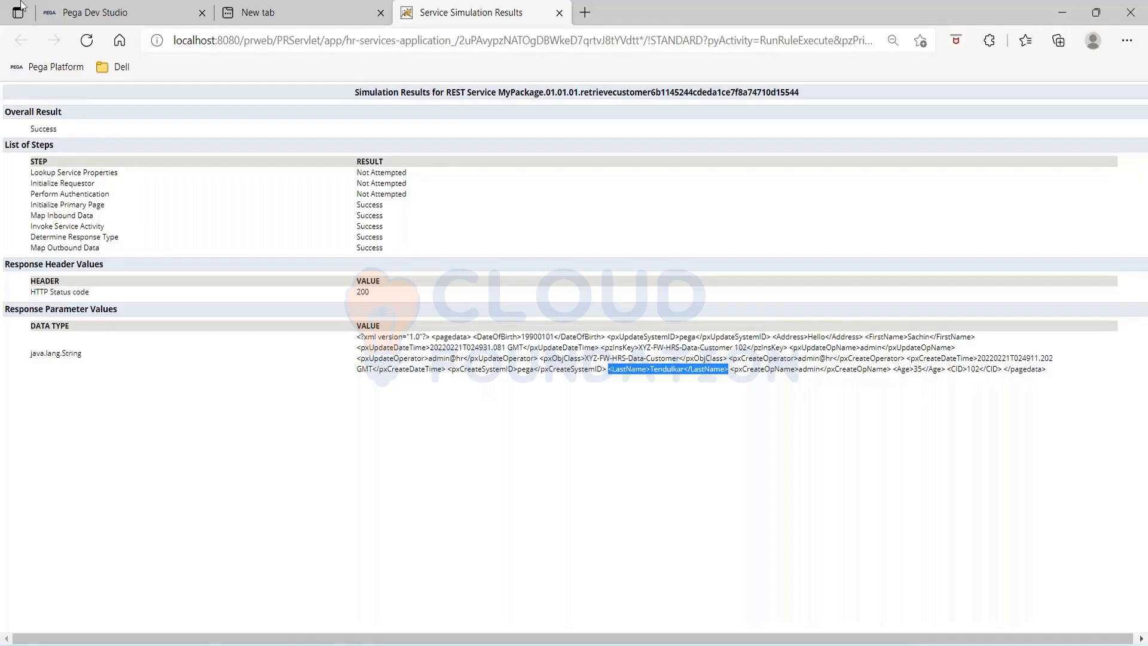
Step: Return to the MyPackage service package in Dev Studio and refresh its record
left_click(74, 17)
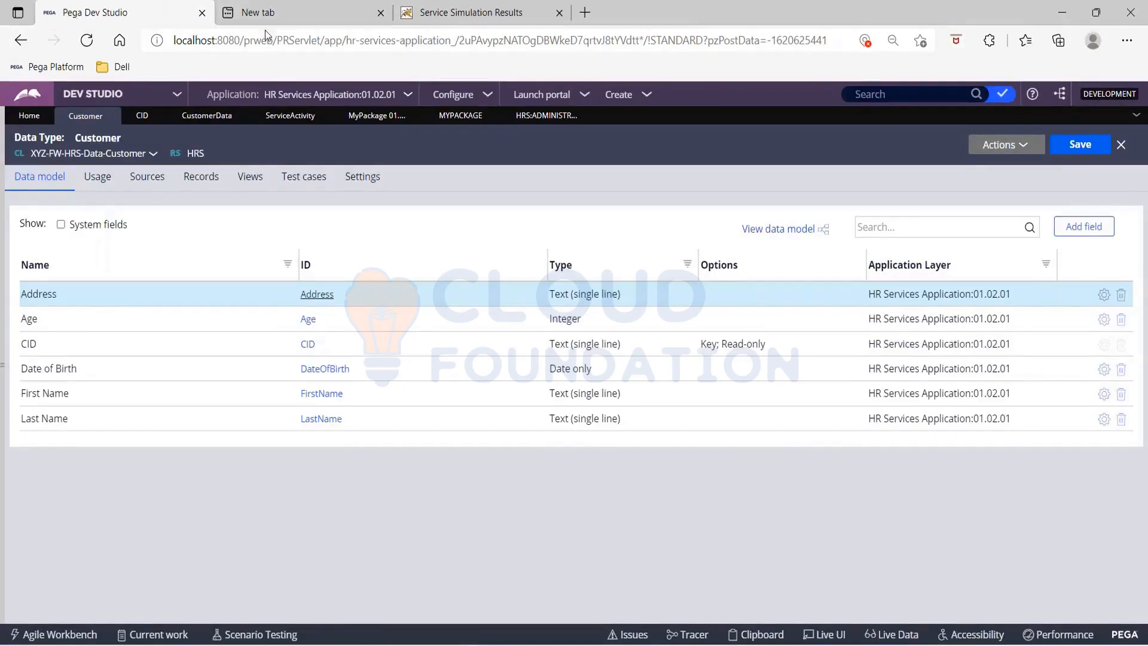
left_click(354, 116)
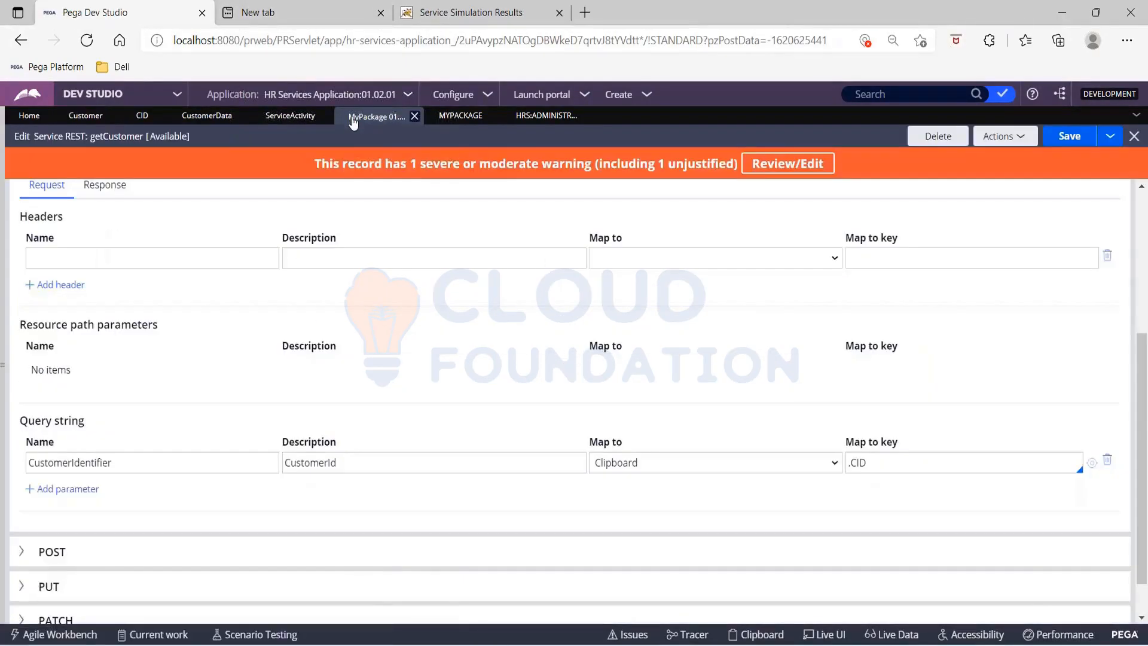
left_click(460, 116)
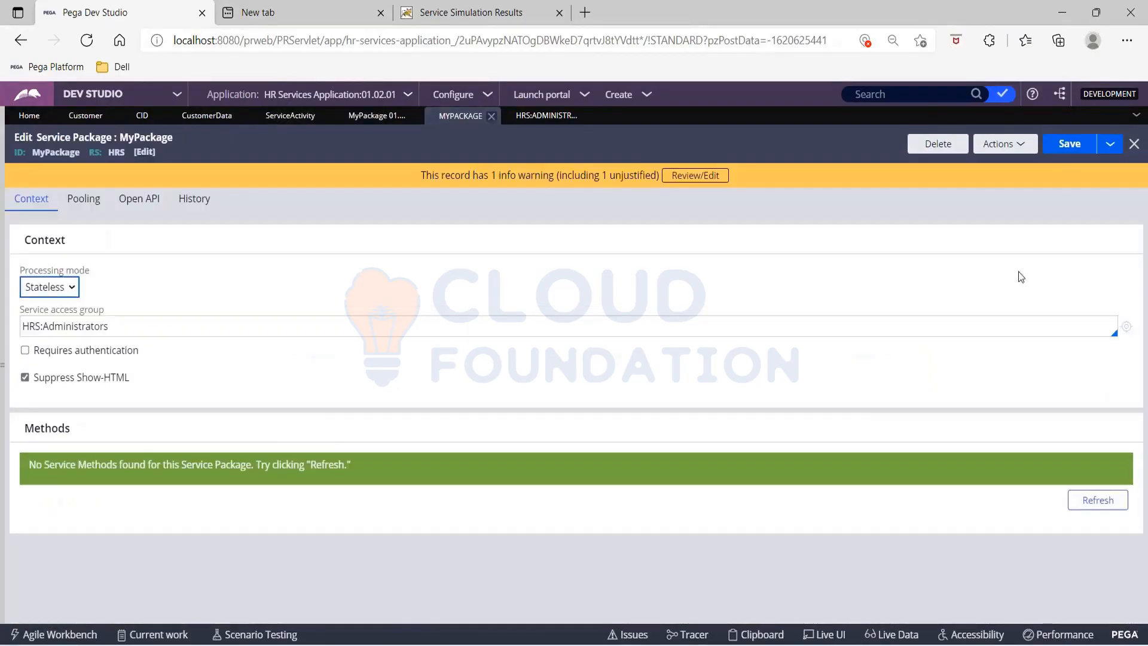
left_click(1018, 144)
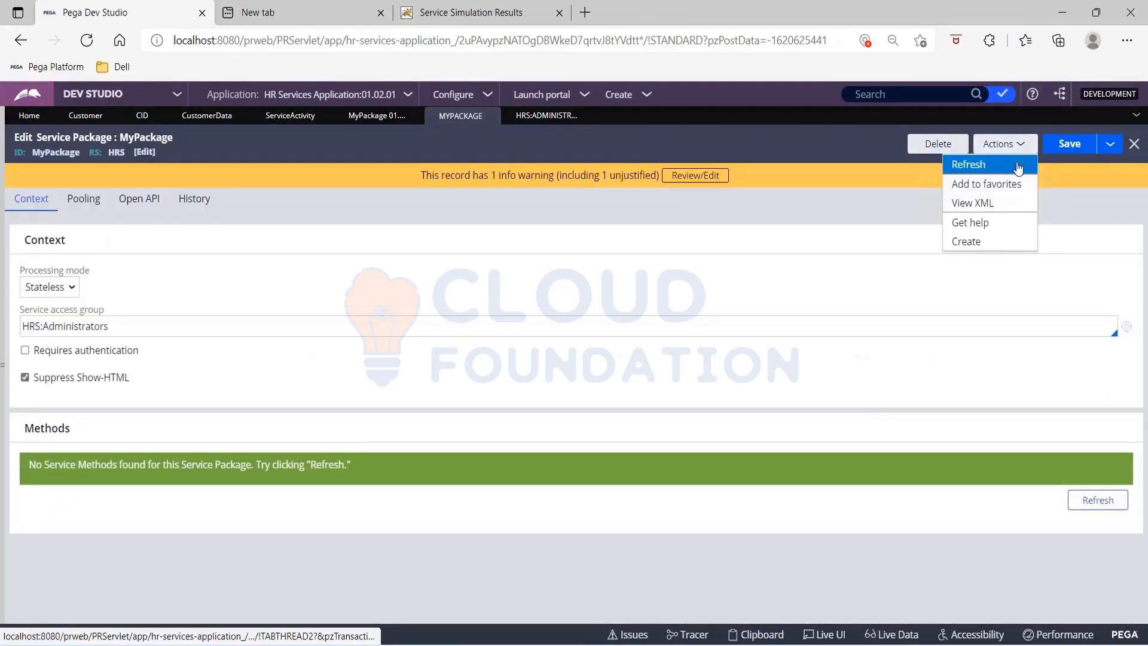
left_click(968, 165)
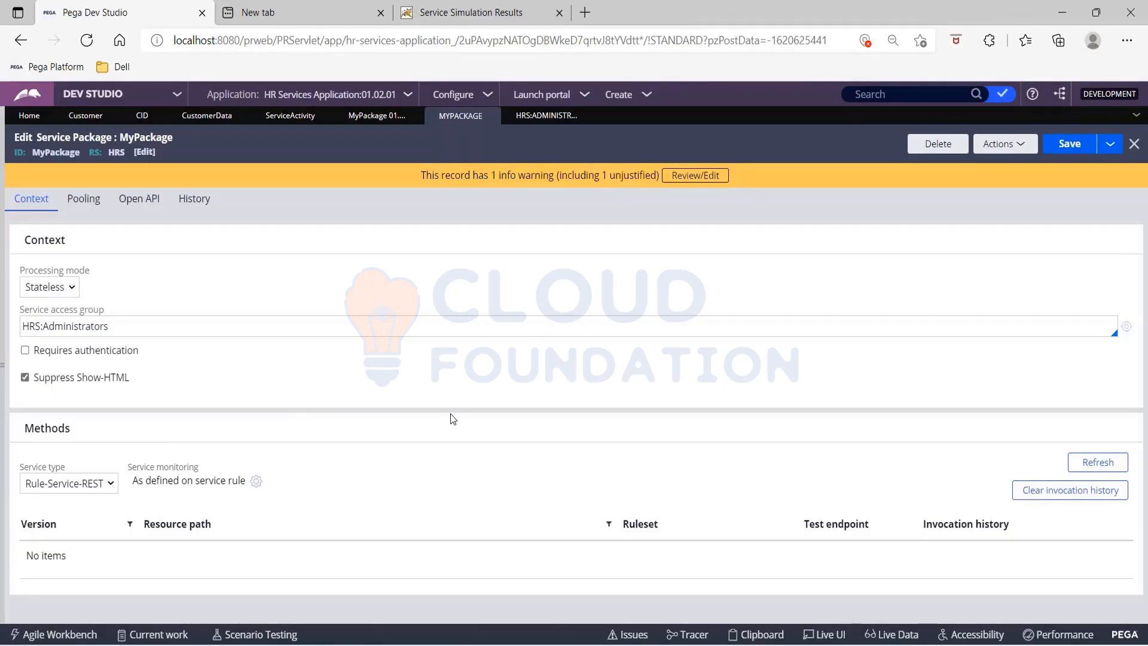
Step: Keep Rule-Service-REST as the service type and refresh the package's methods list
left_click(68, 483)
left_click(60, 502)
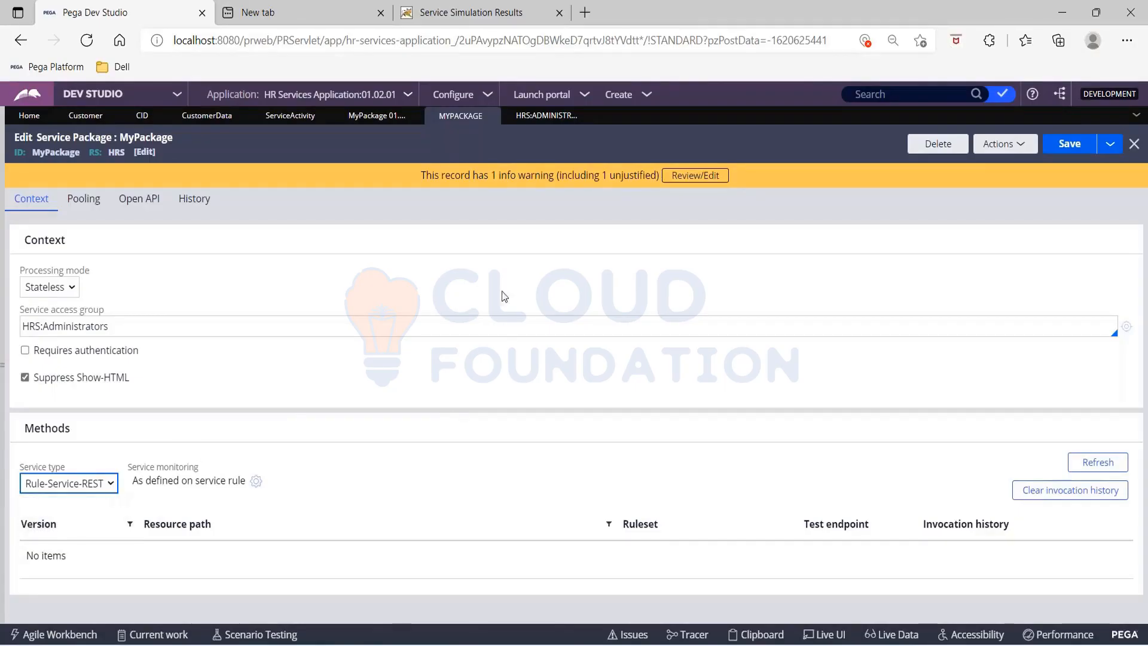
left_click(1029, 140)
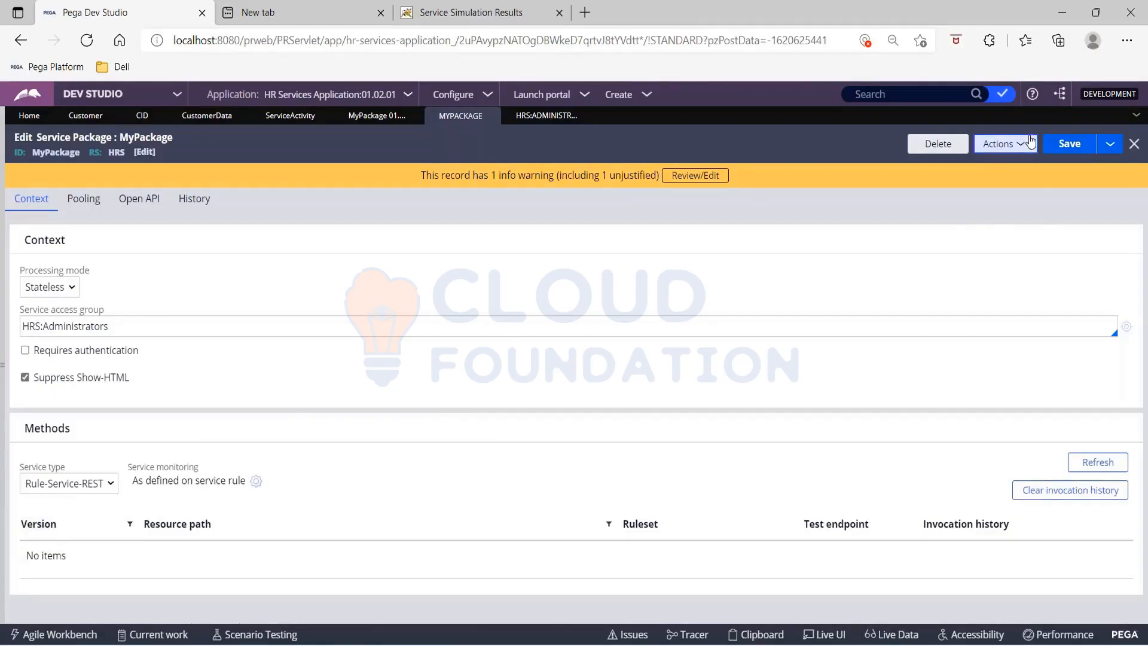
left_click(1010, 163)
left_click(1090, 465)
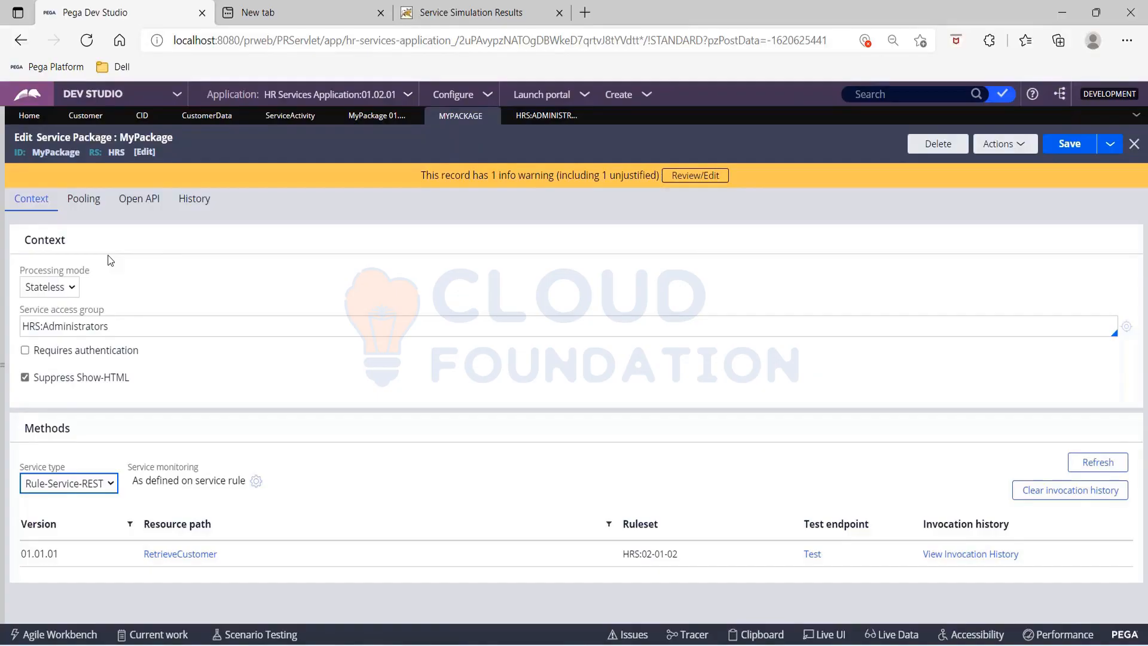
Step: Show the application's class explorer and review the getCustomer service's GET implementation alongside ServiceActivity
left_click(3, 226)
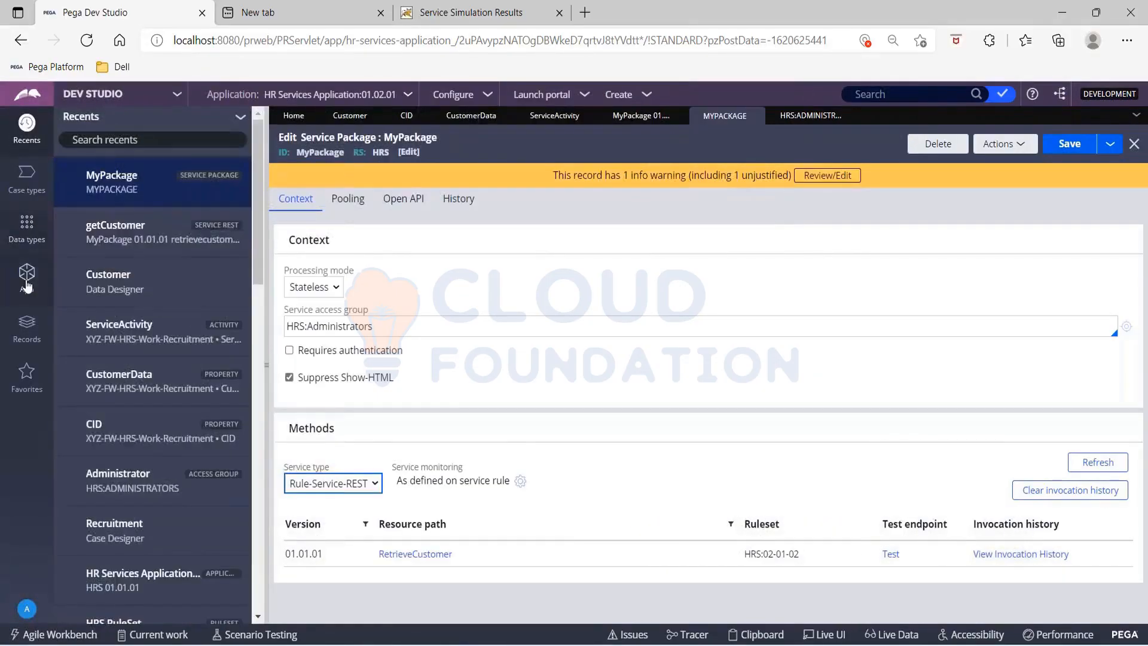
left_click(27, 276)
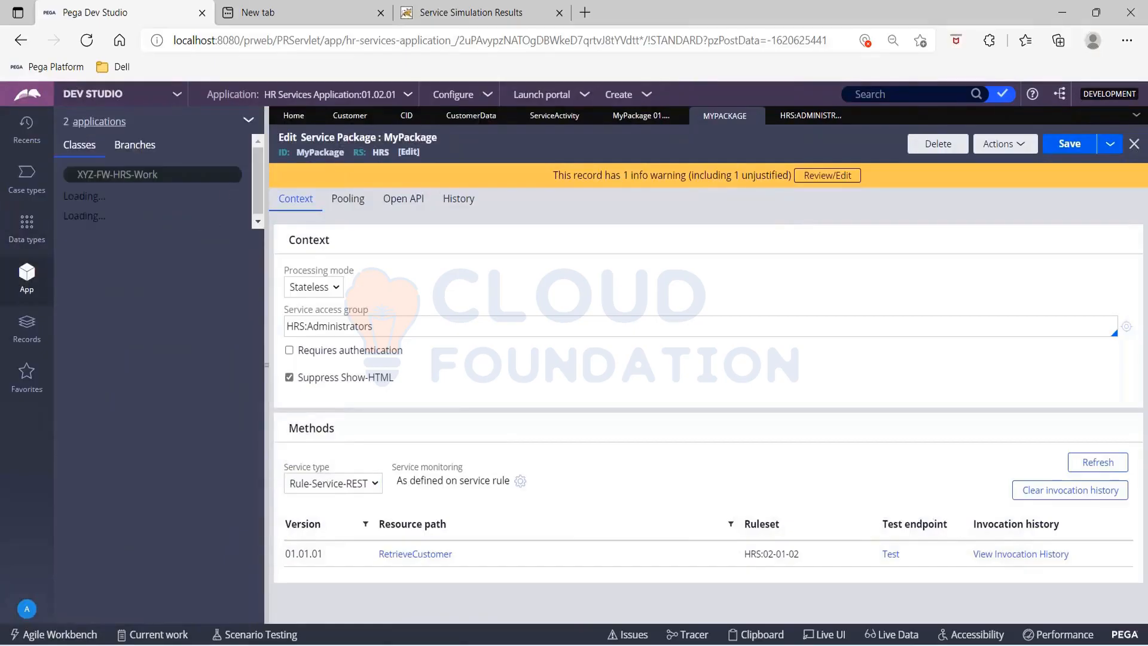
left_click(249, 123)
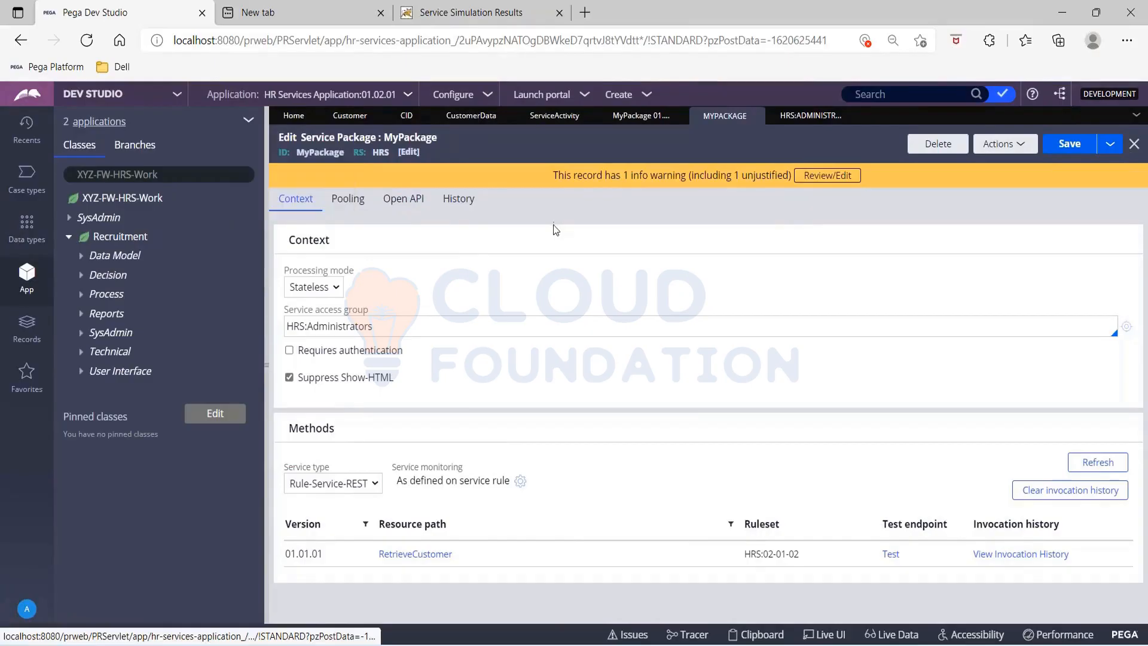
left_click(626, 120)
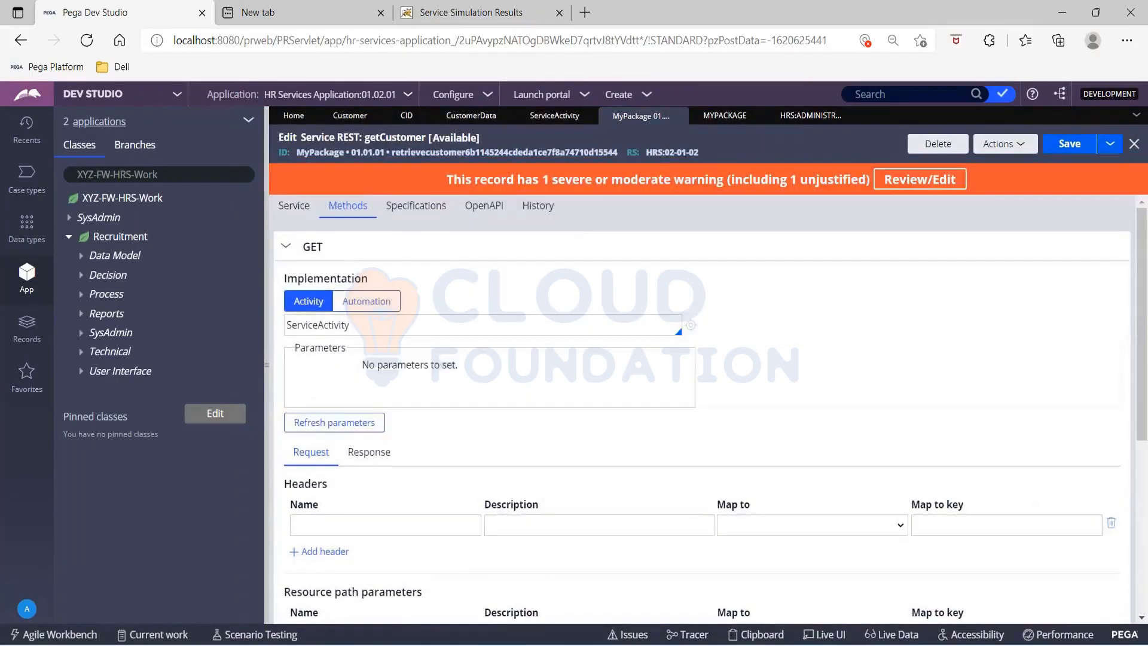
left_click(553, 117)
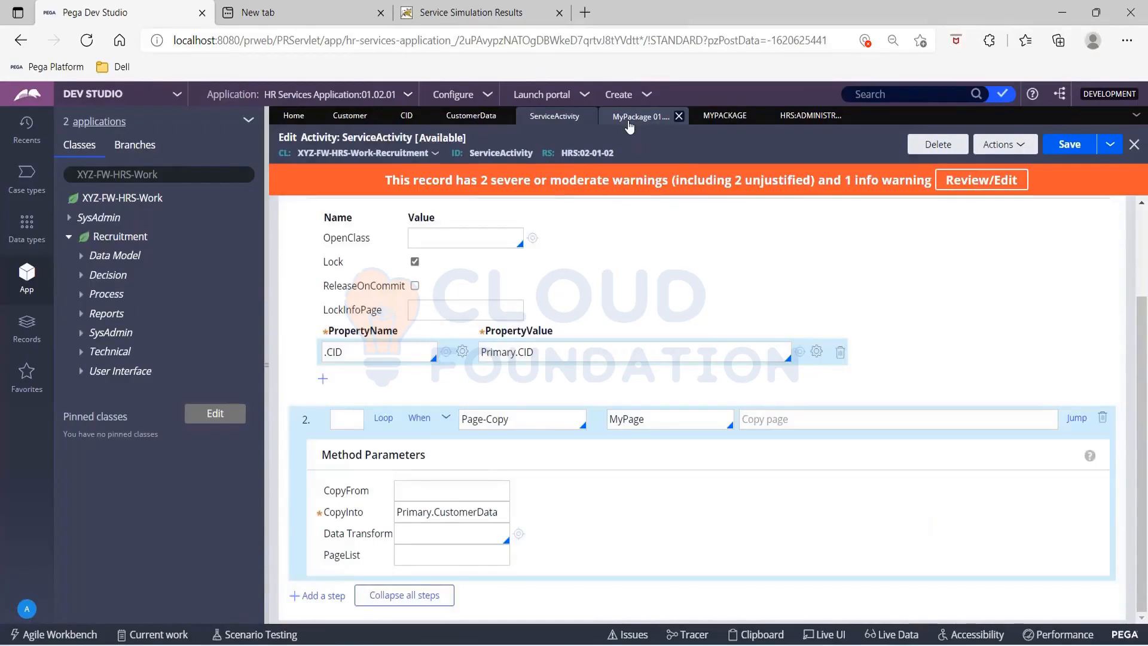
left_click(629, 117)
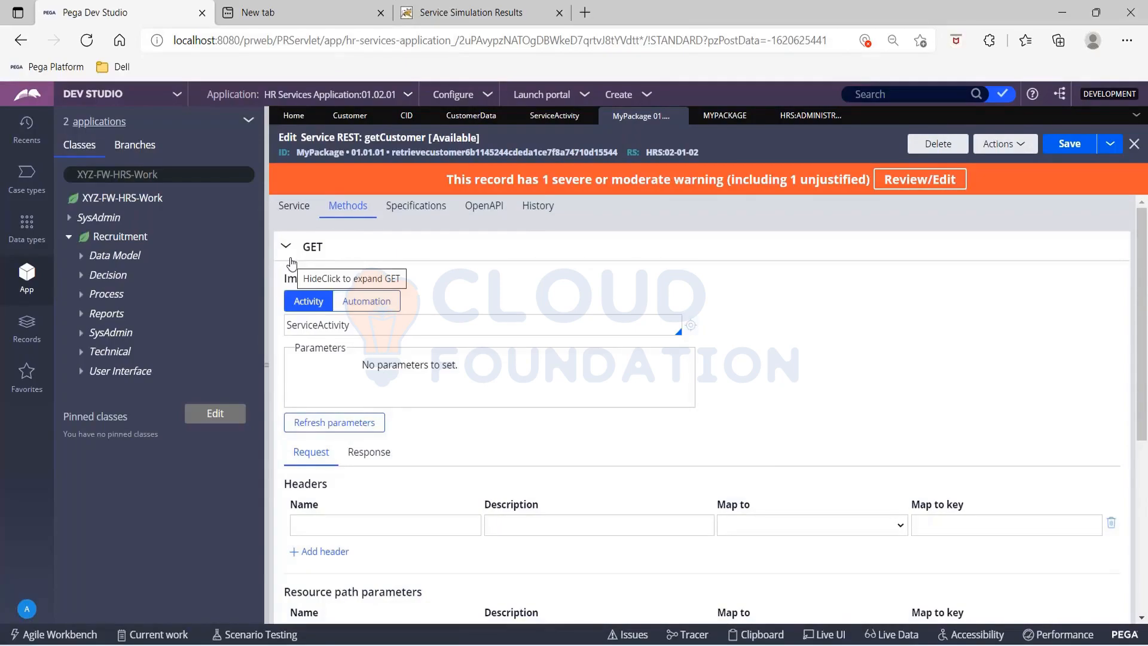
Step: Browse the Integration-Resources and Integration-Services records, list the Service REST instances and open the RetrieveCustomer one
left_click_drag(266, 410, 225, 410)
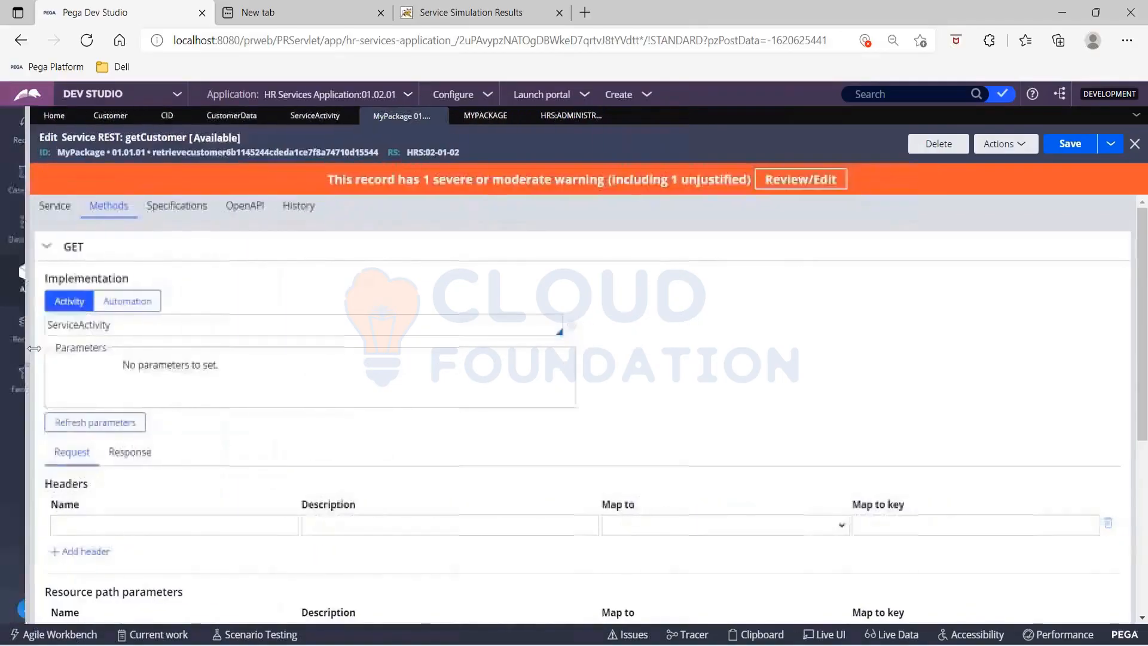
left_click(29, 335)
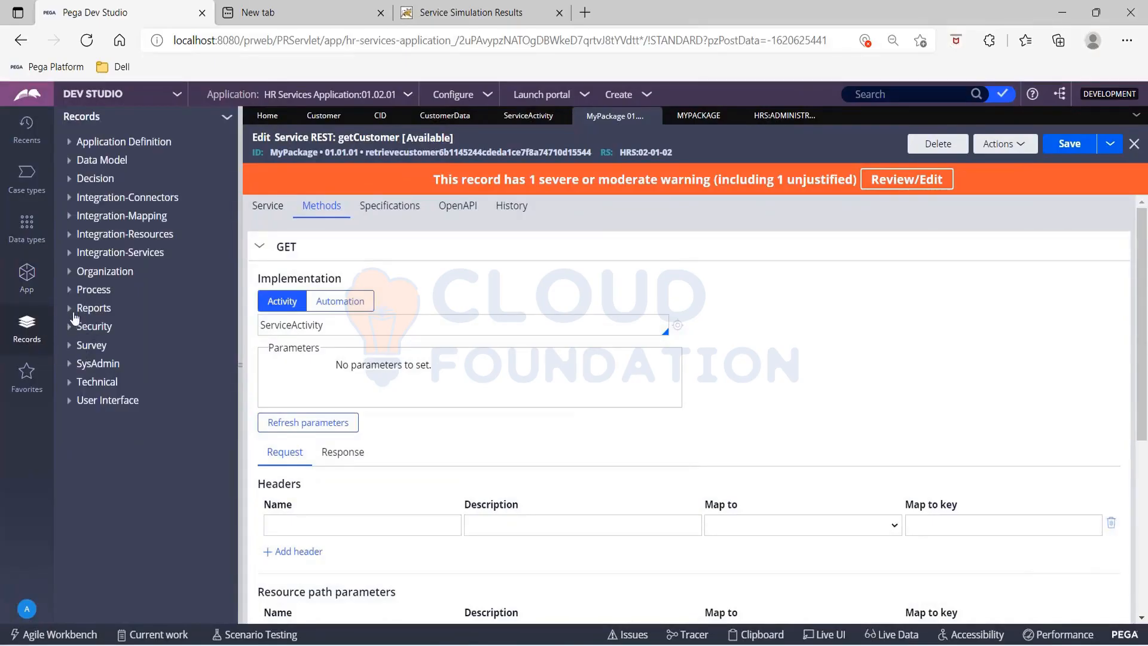
left_click(70, 237)
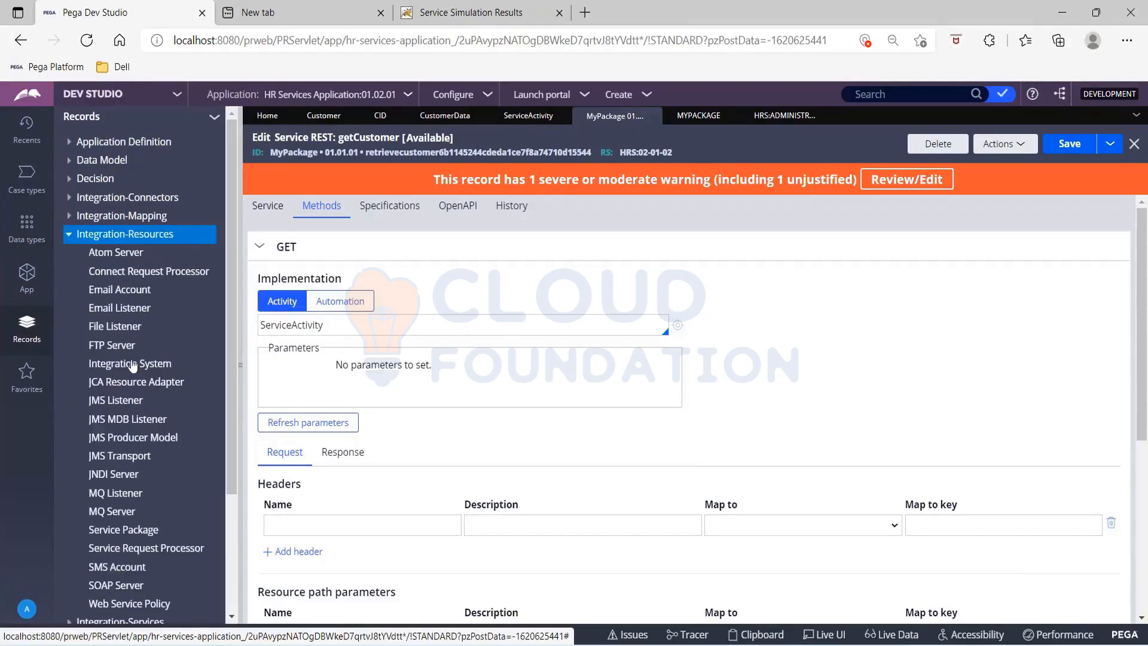
scroll(127, 384, "down", 3)
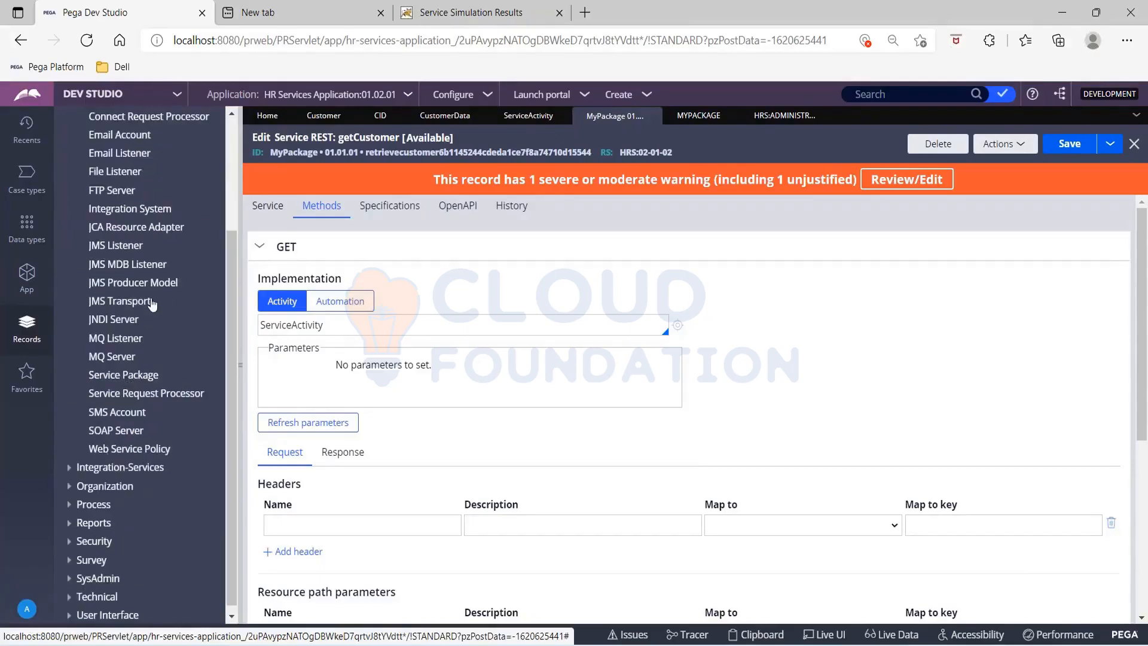
scroll(153, 303, "up", 3)
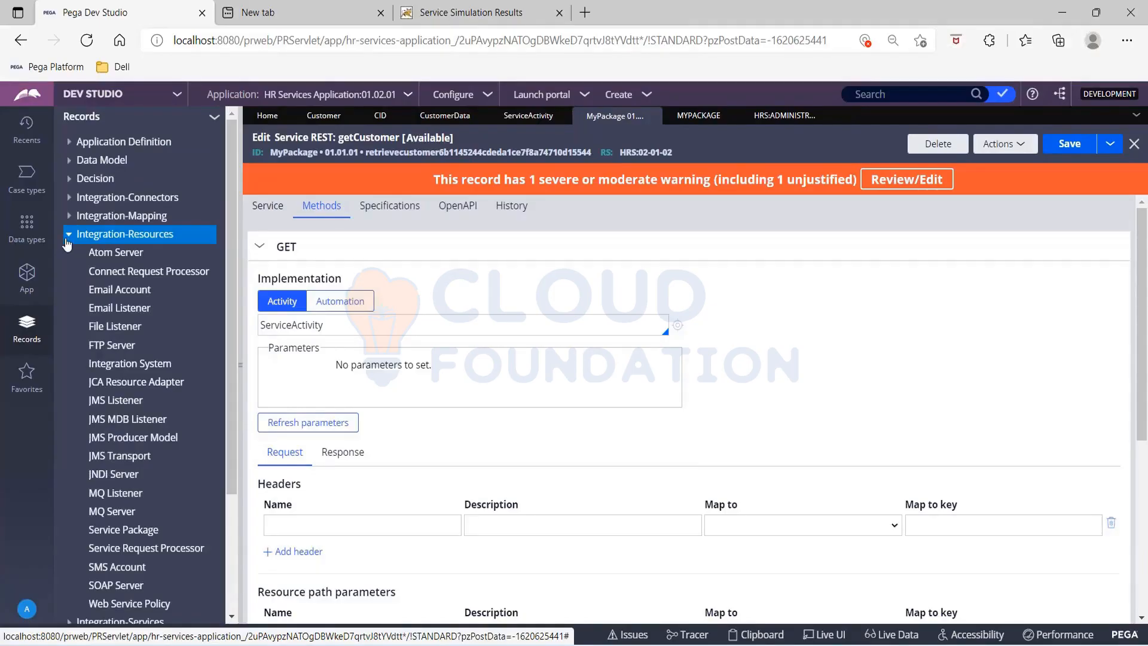
left_click(68, 237)
left_click(69, 253)
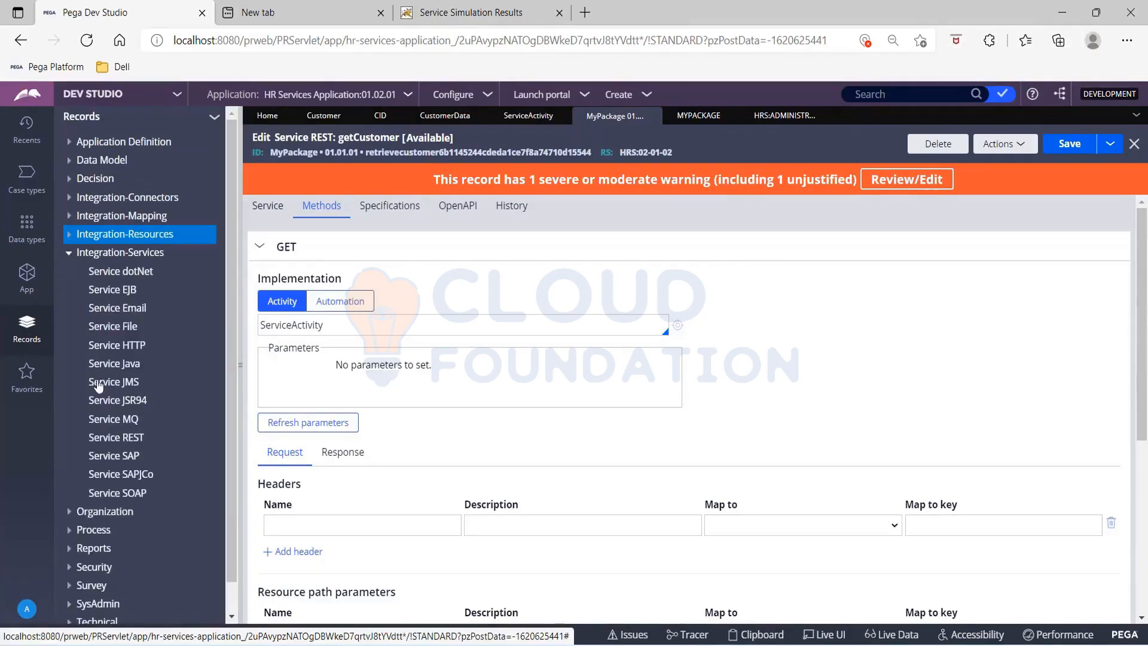
left_click(115, 439)
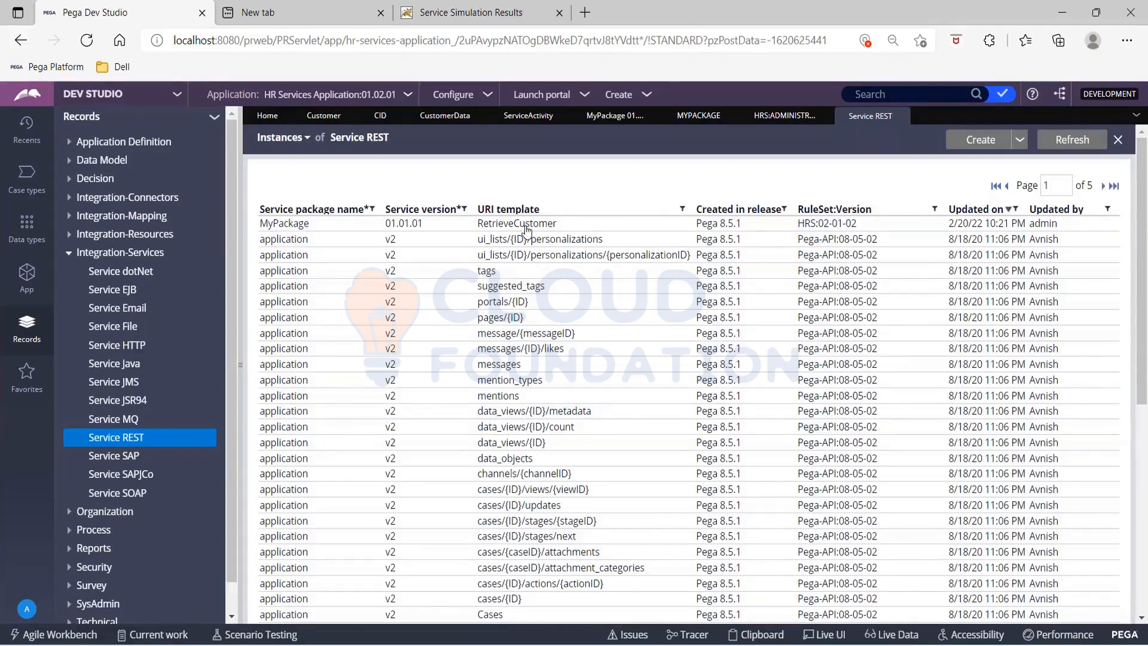
left_click(506, 230)
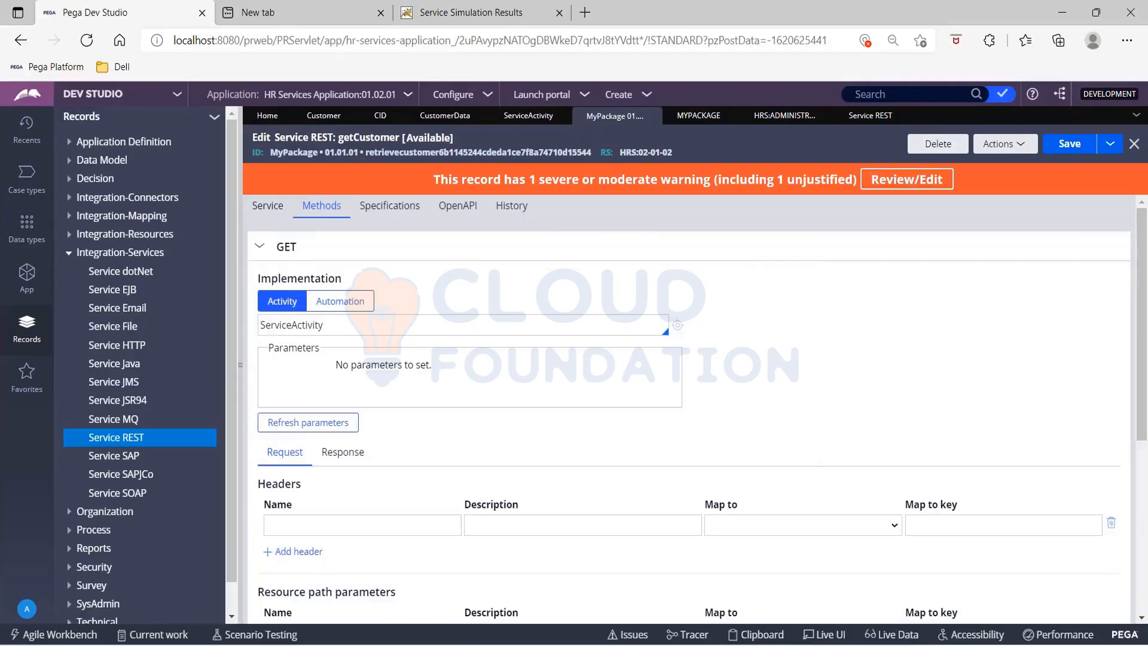
Step: Start creating a new Service REST record and examine the ruleset options in its context settings
left_click(647, 96)
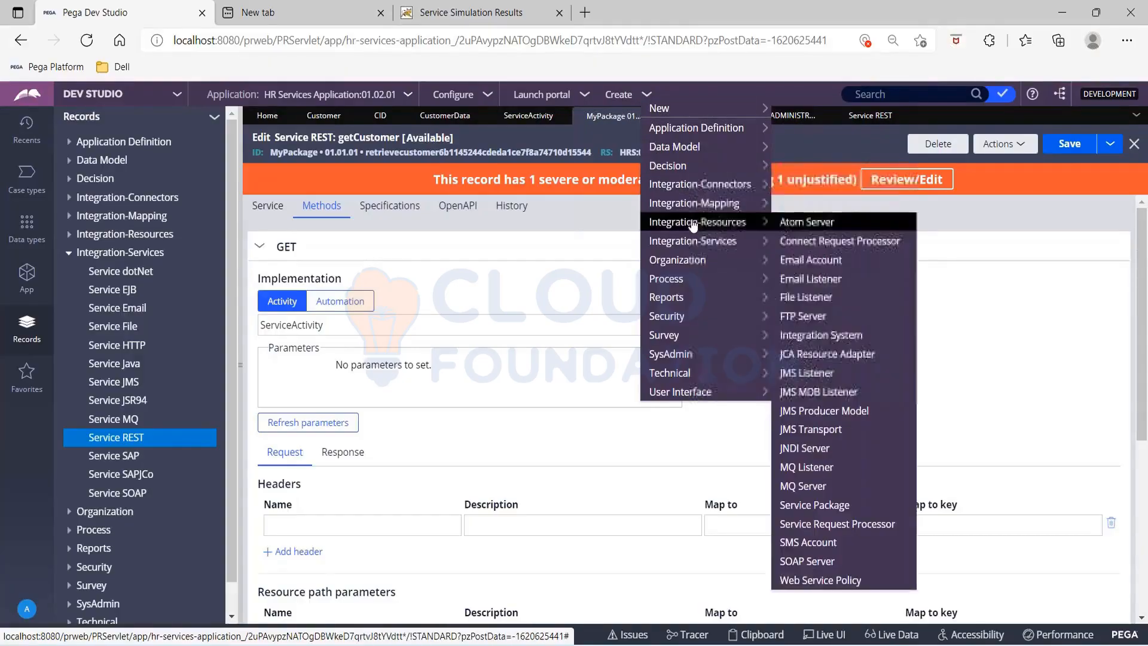
mouse_move(693, 241)
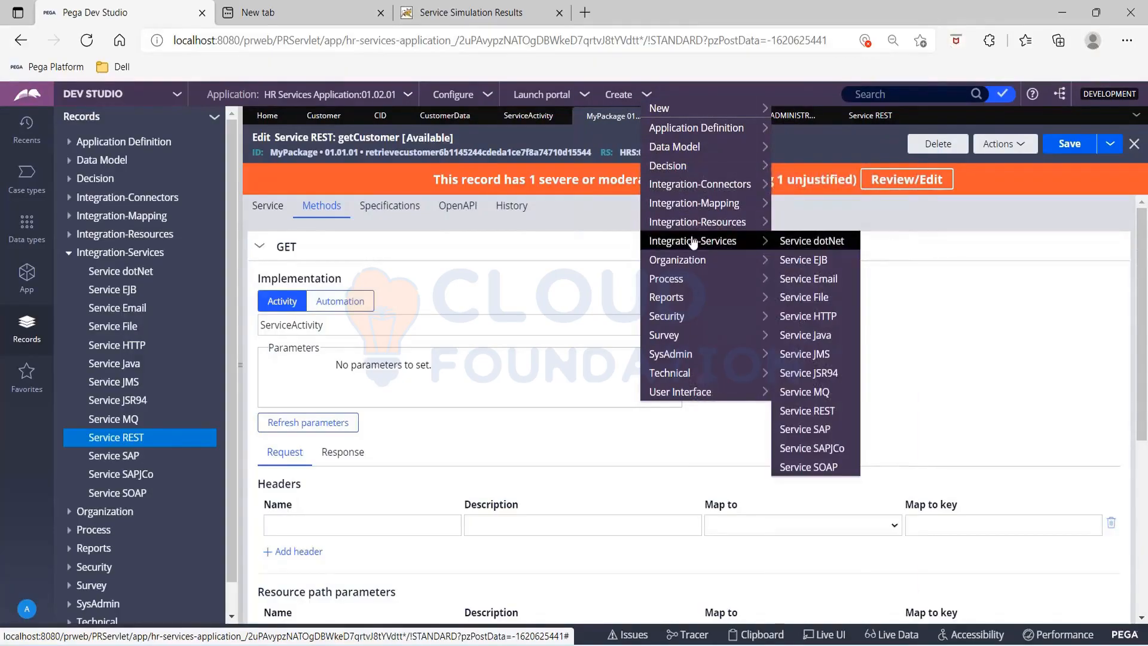
left_click(827, 418)
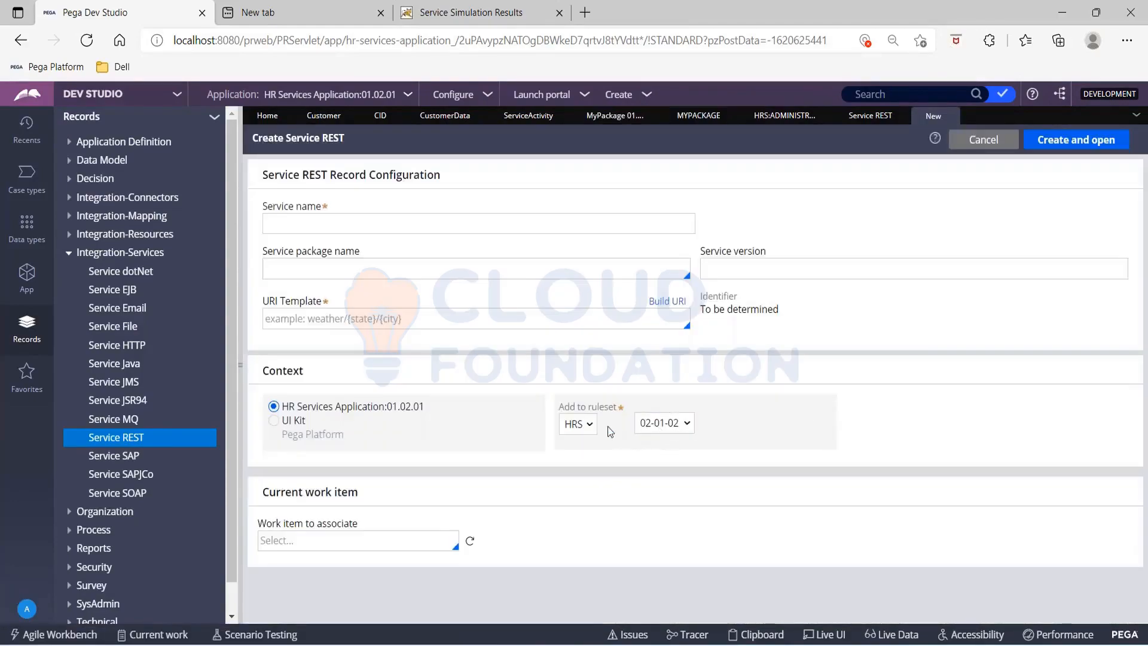
left_click(589, 424)
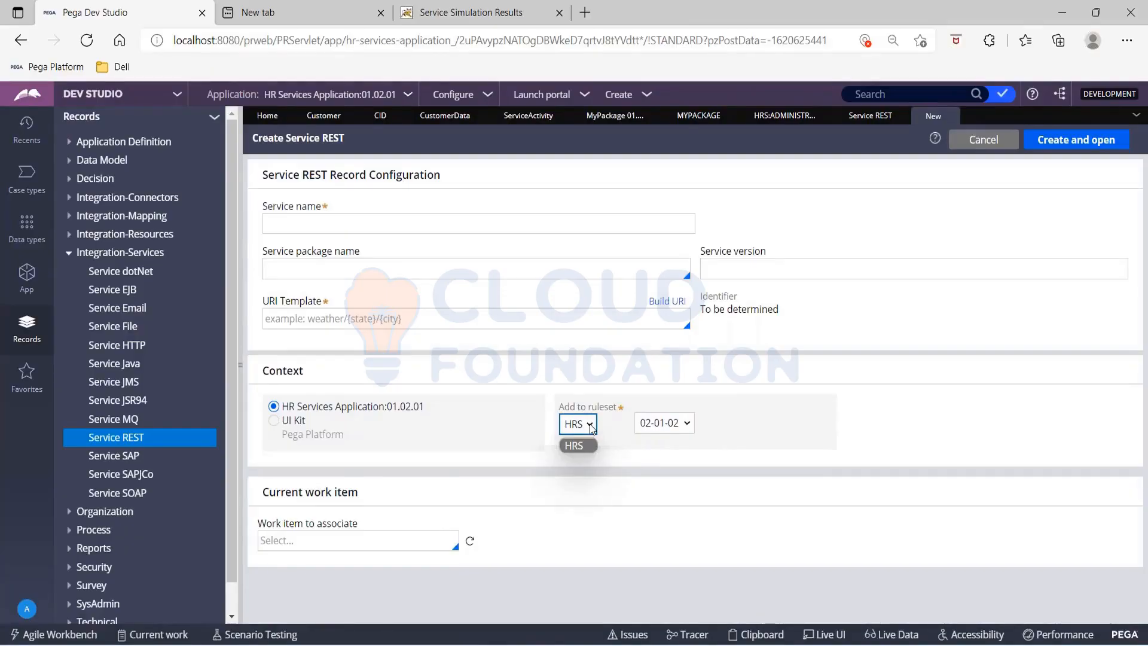
left_click(590, 428)
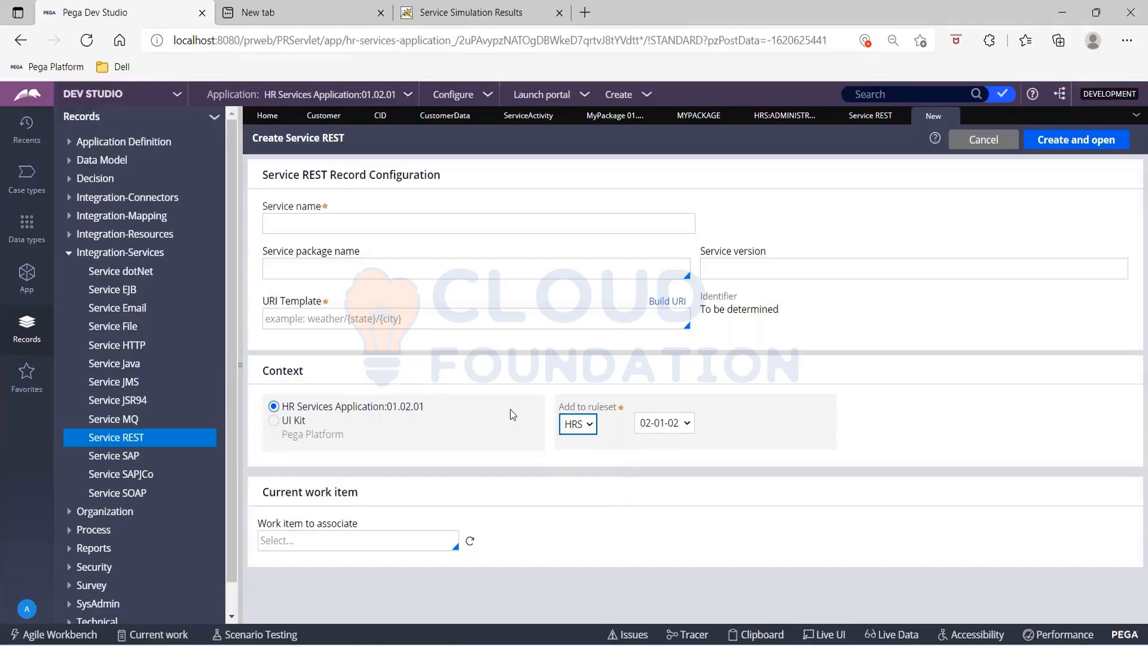
left_click(409, 94)
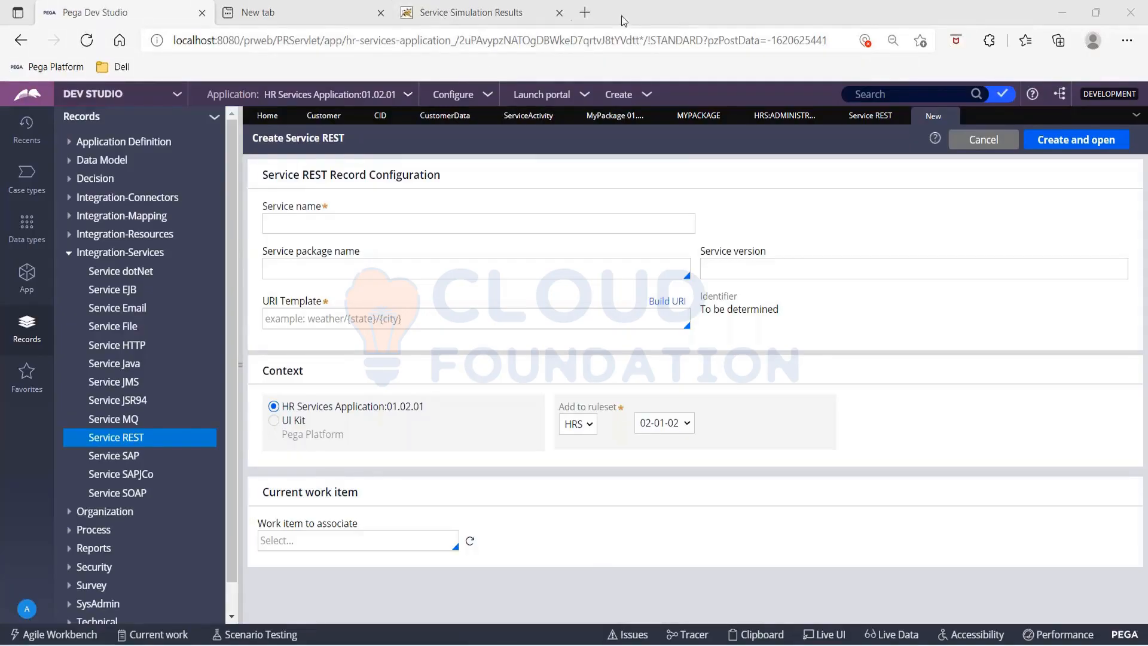
Step: Return to the getCustomer service, collapse the explorer and bring up the MyPackage service package
left_click(608, 115)
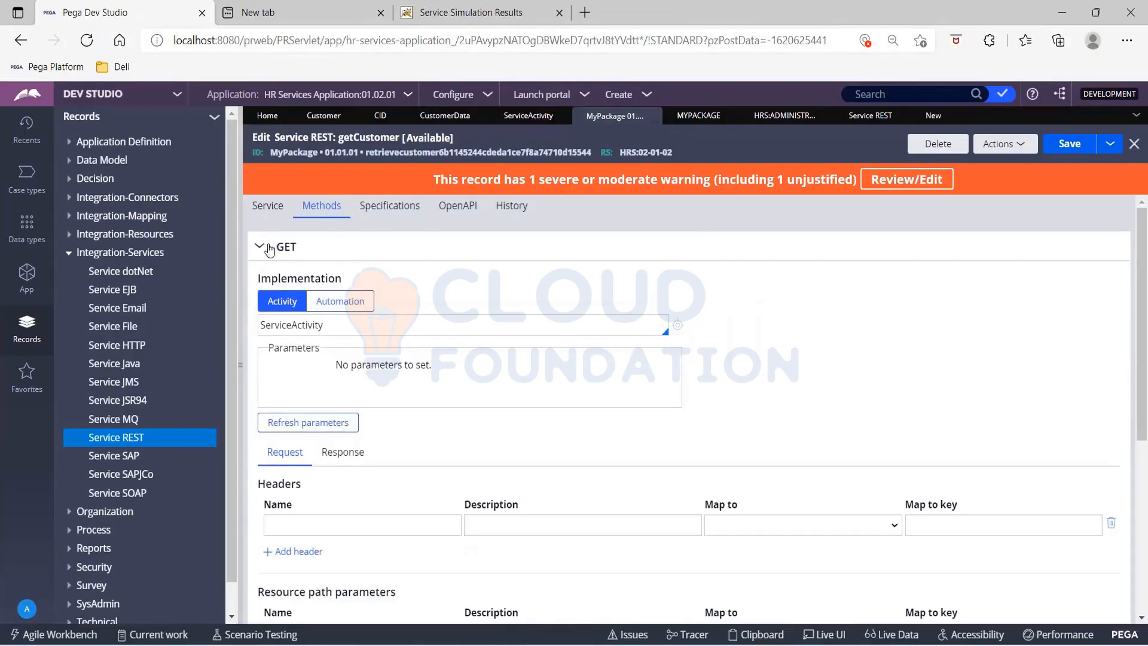
left_click(240, 235)
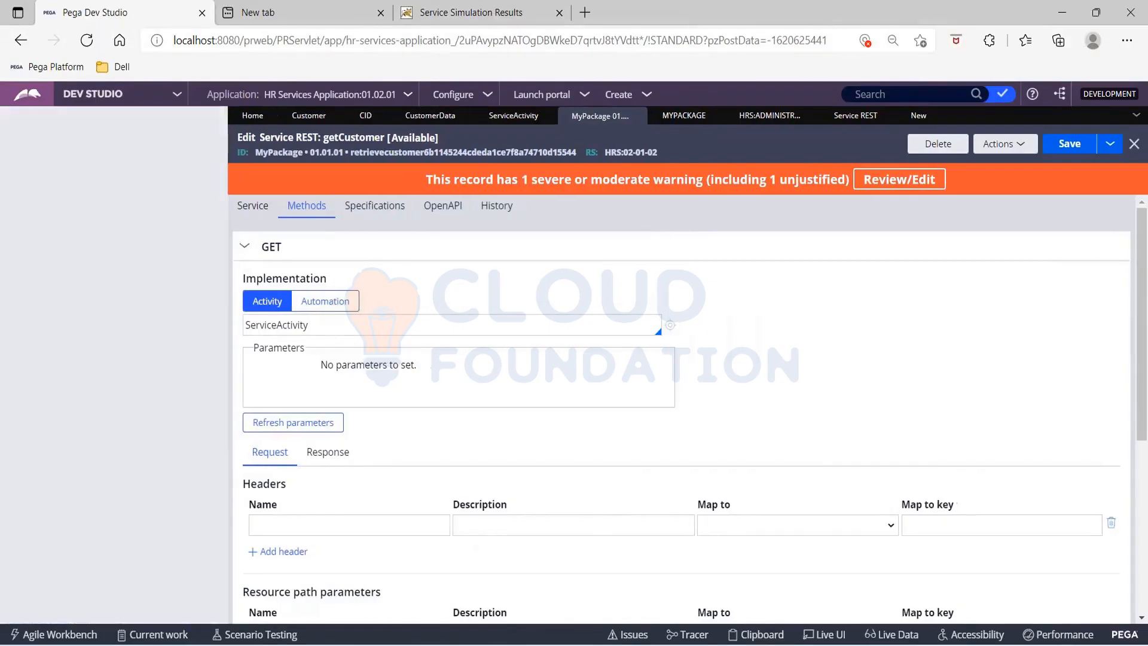
left_click(446, 117)
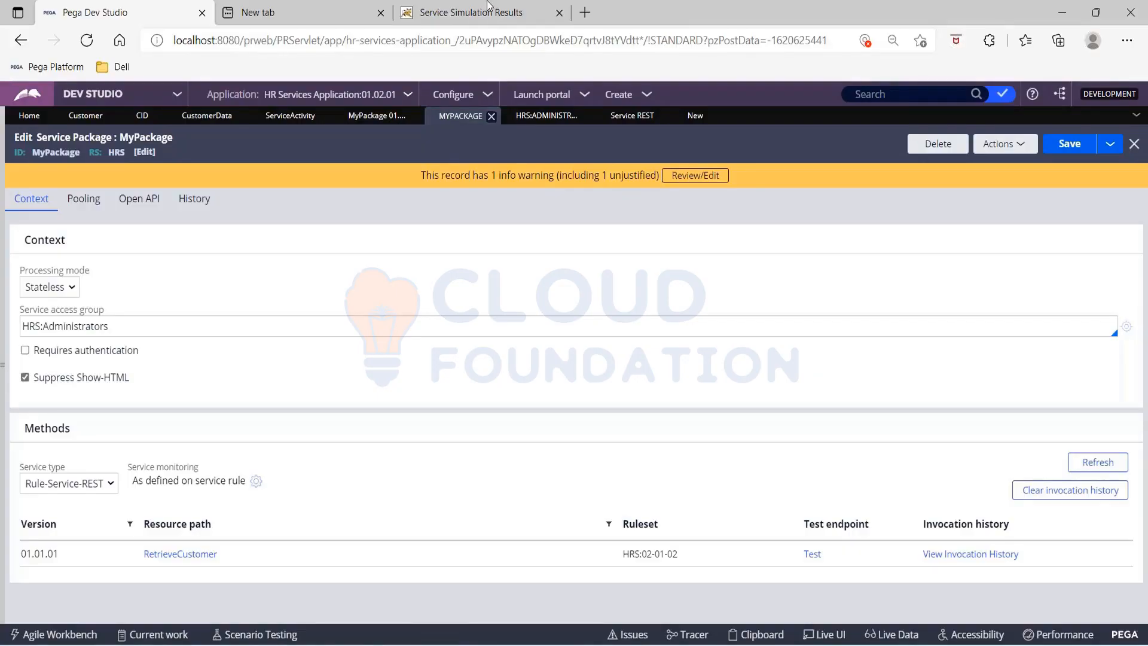
Step: Review the getCustomer service's resource properties, highlighting its service endpoint URL and URI template
left_click(376, 116)
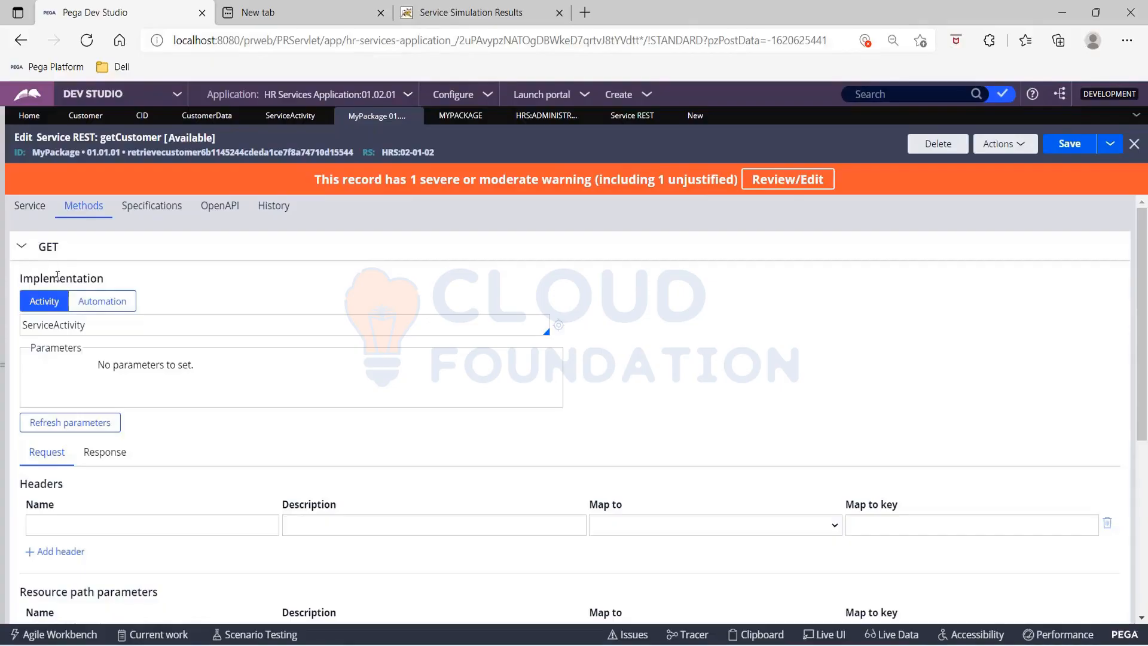
left_click(30, 205)
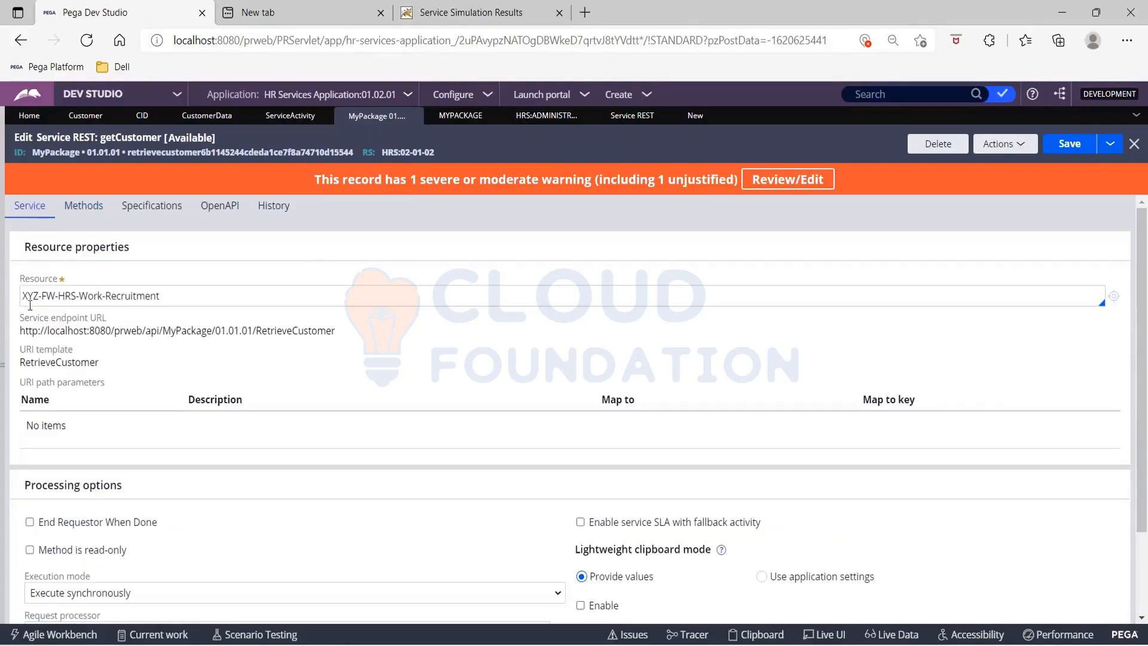
left_click_drag(22, 330, 346, 336)
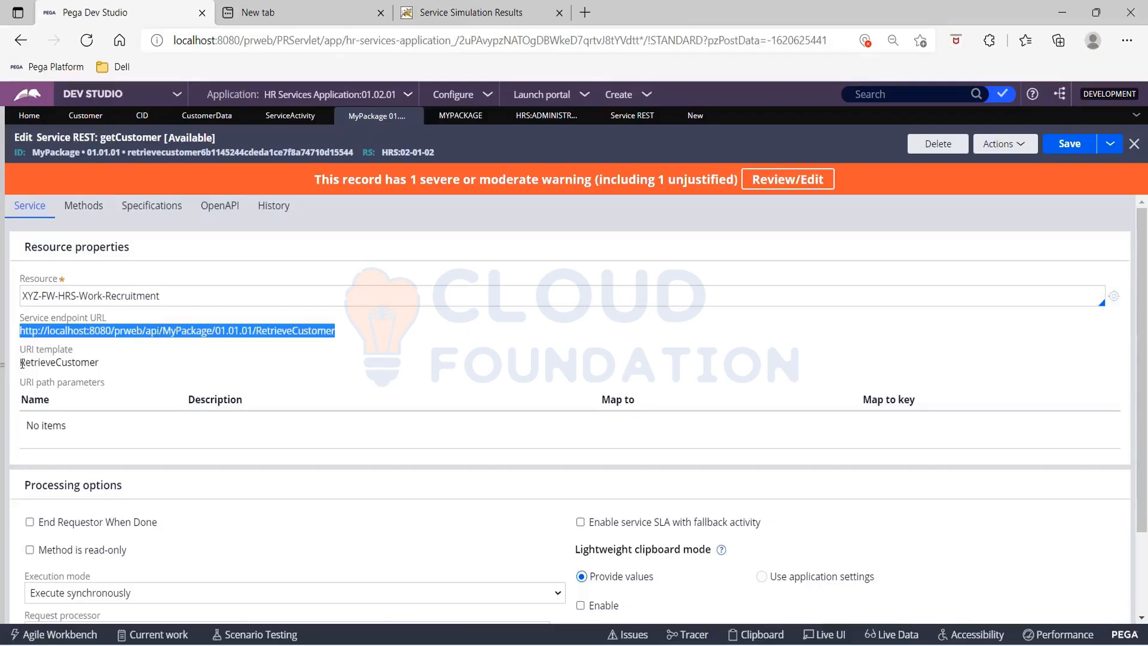
left_click_drag(21, 362, 124, 364)
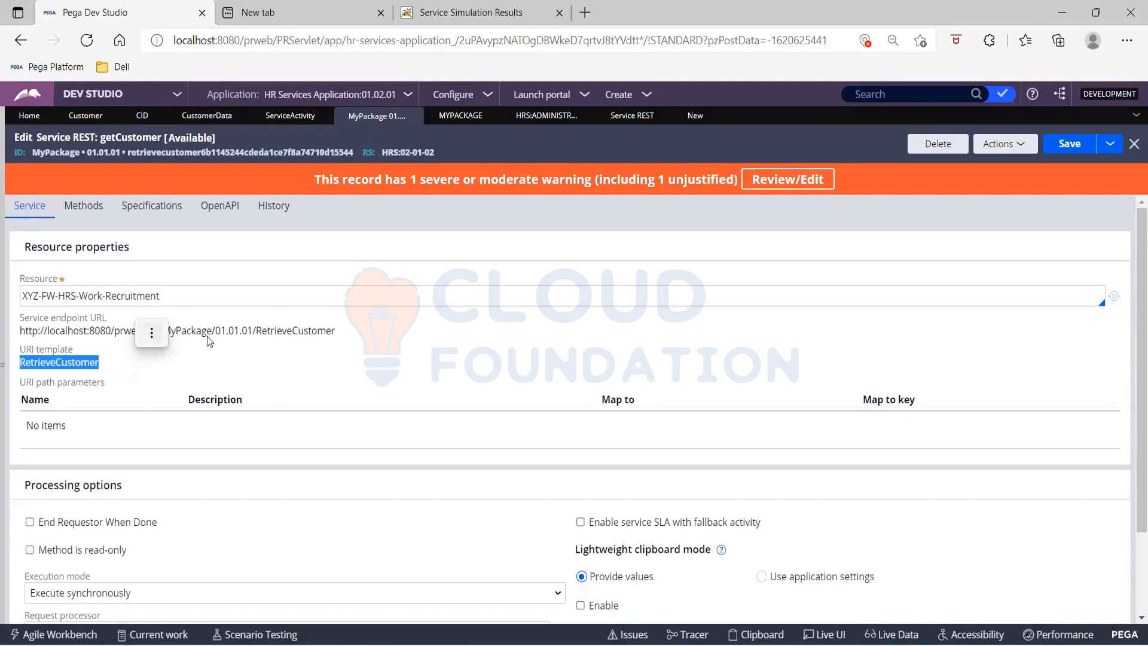
left_click(151, 333)
Step: Open the RetrieveCustomer resource path from MyPackage's methods and return to the service package
left_click(446, 120)
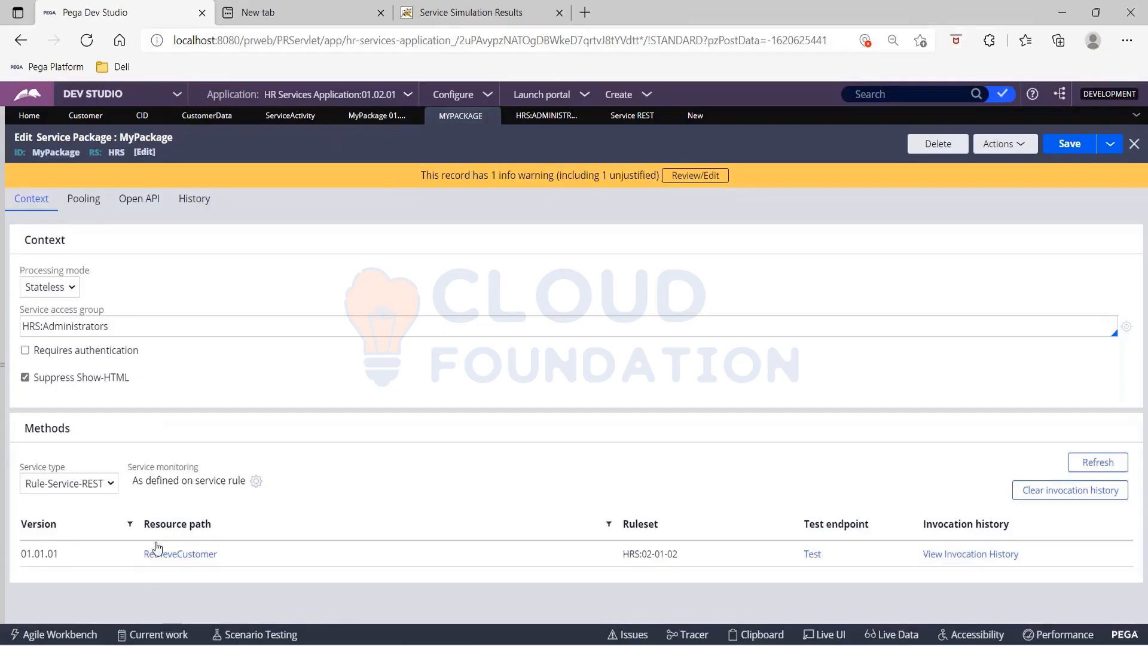
left_click(187, 559)
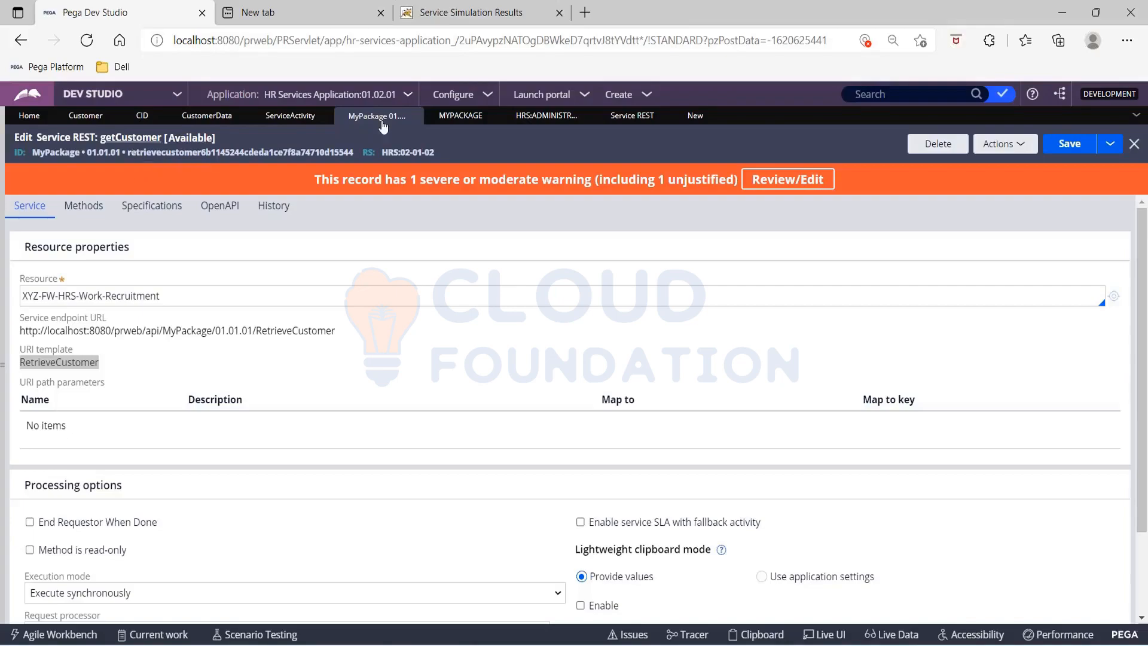
left_click(438, 121)
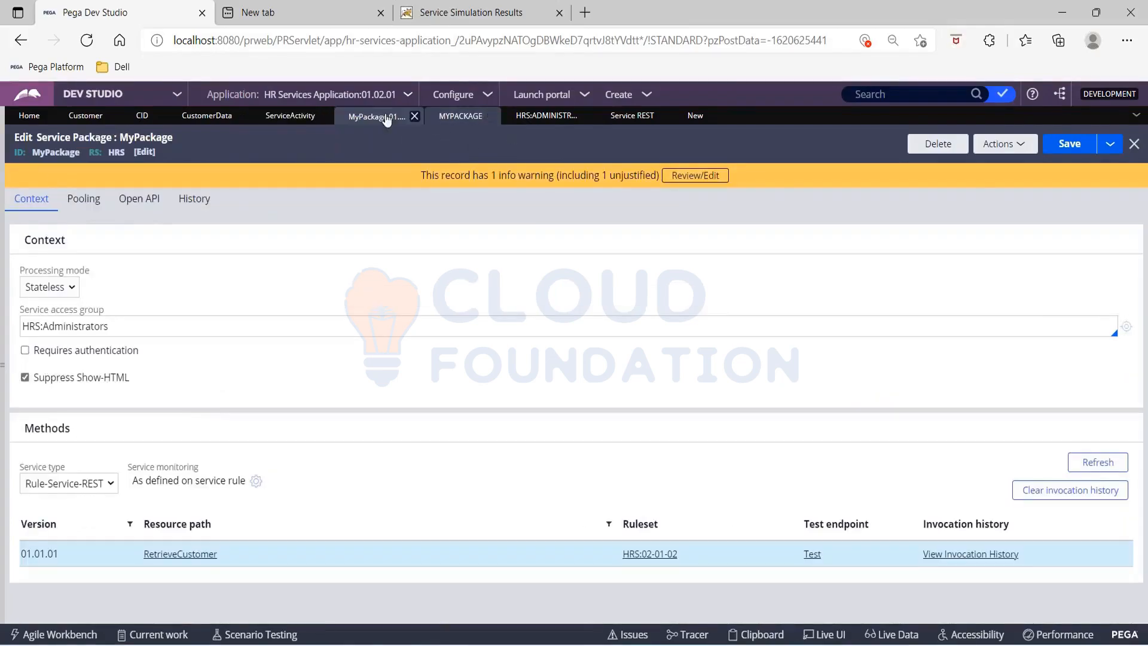
Step: Restore the records explorer, list the Service Package instances under Integration-Resources and collapse the explorer again
left_click(3, 365)
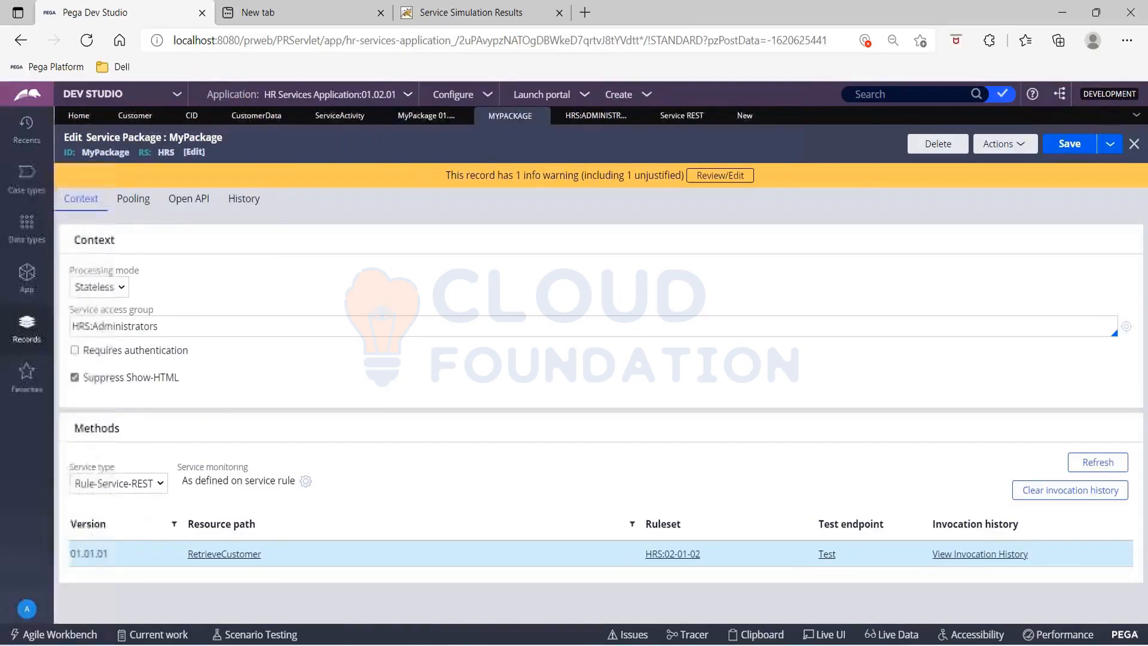
left_click(69, 235)
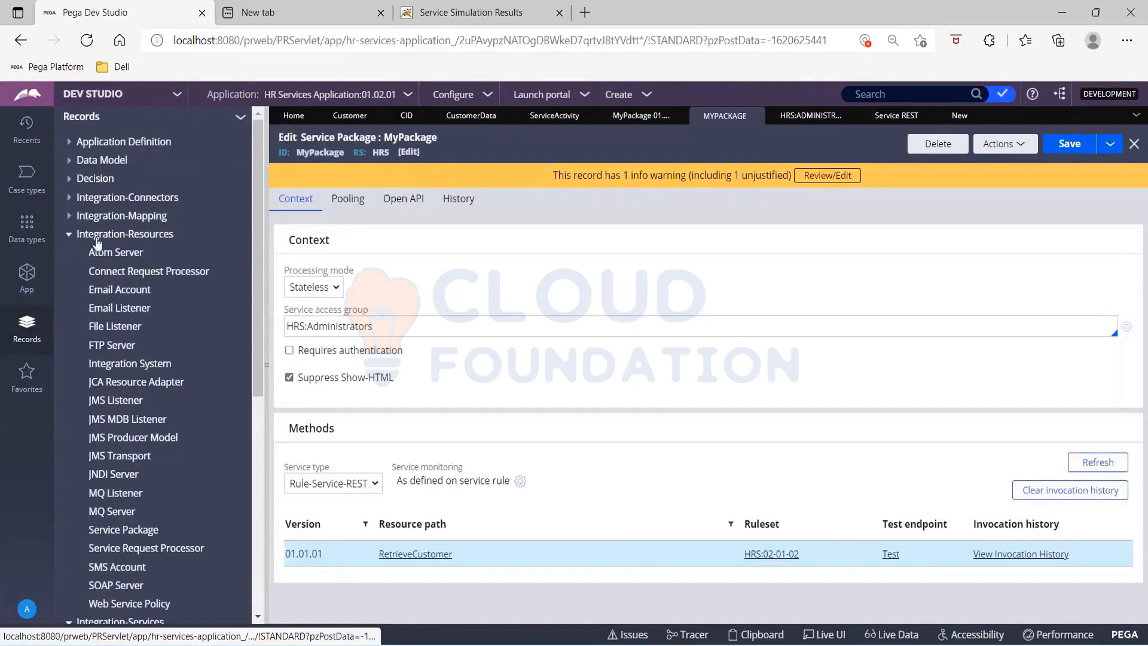
left_click(117, 531)
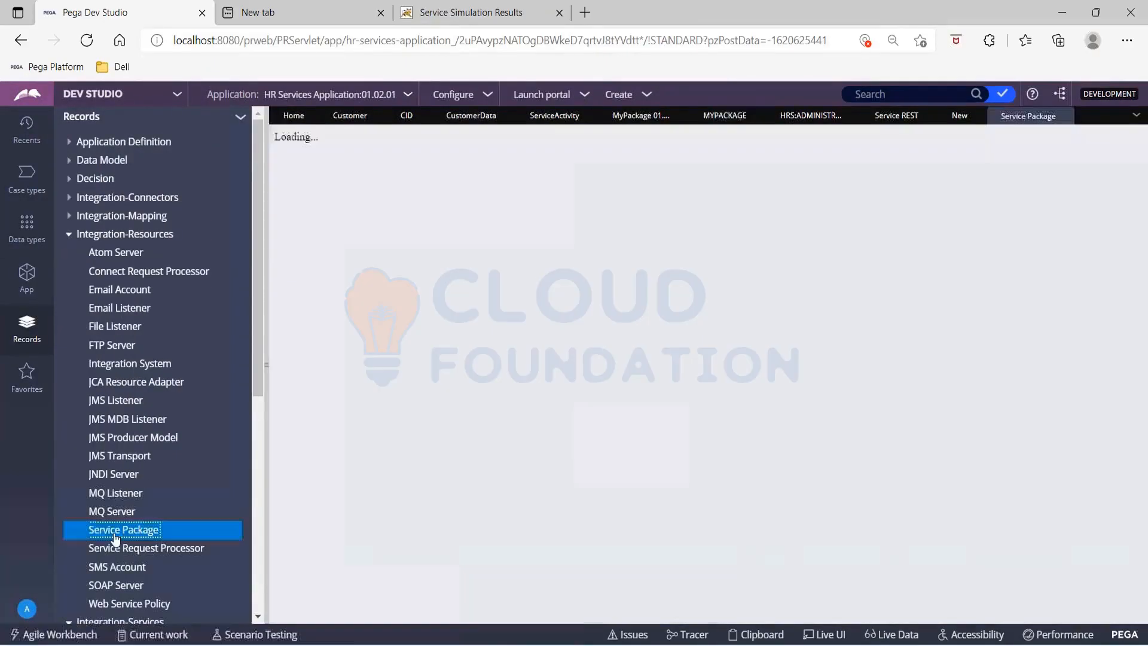
left_click(267, 423)
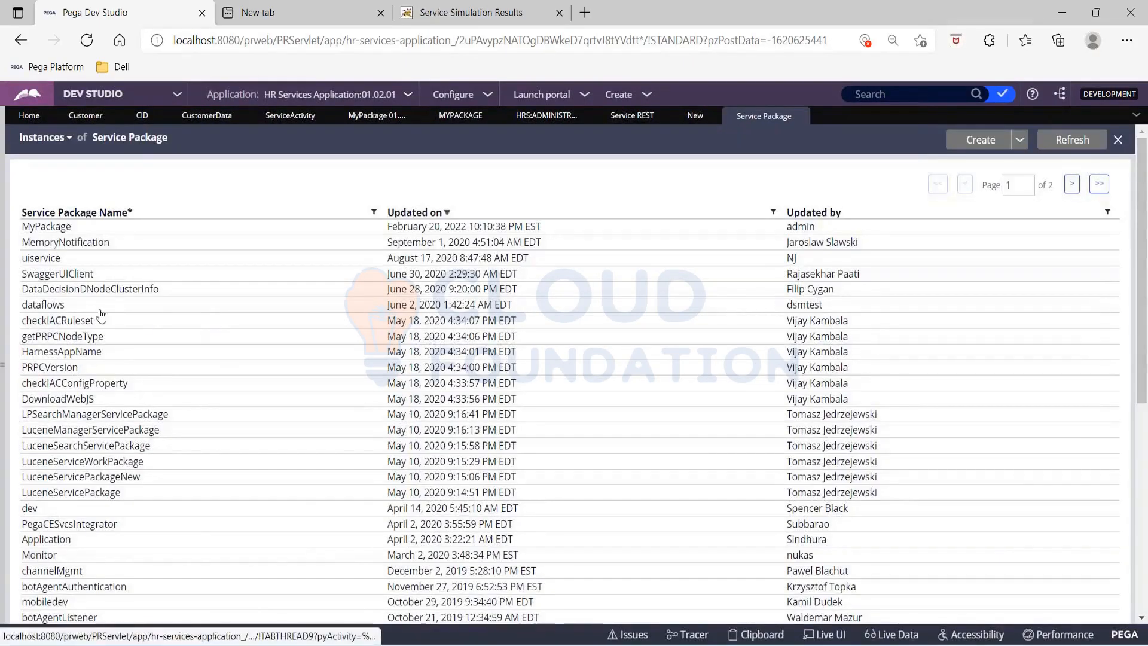
Step: Open the PRPCVersion service package, inspect its GetPRPCVersion SOAP method and return to browse the package list
left_click(49, 369)
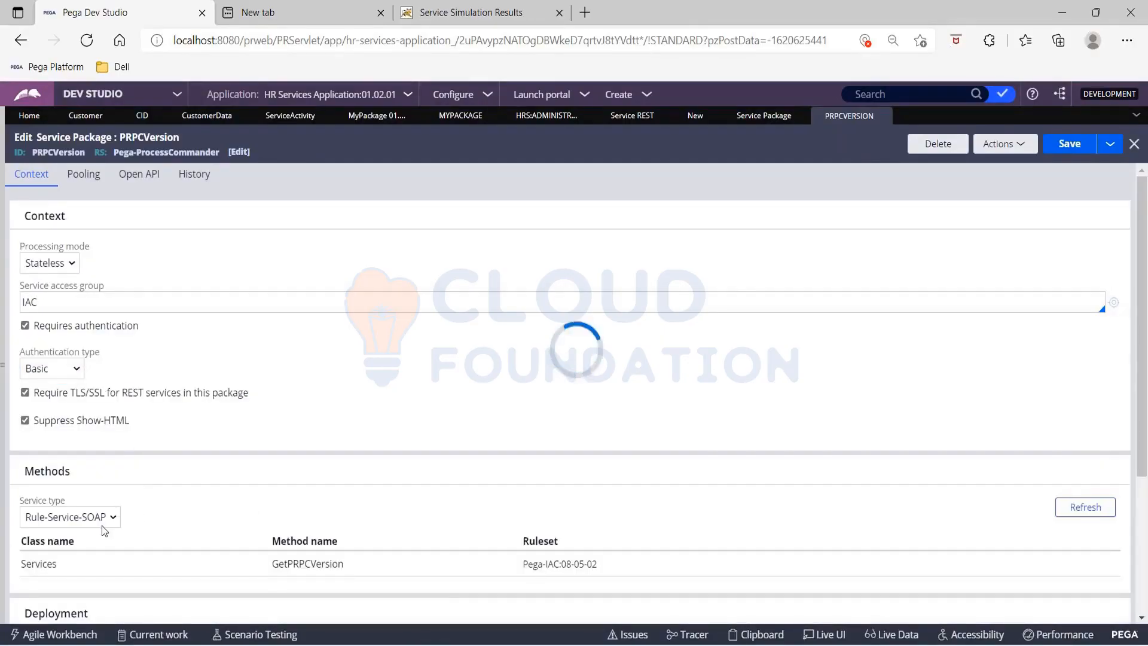
scroll(197, 501, "down", 3)
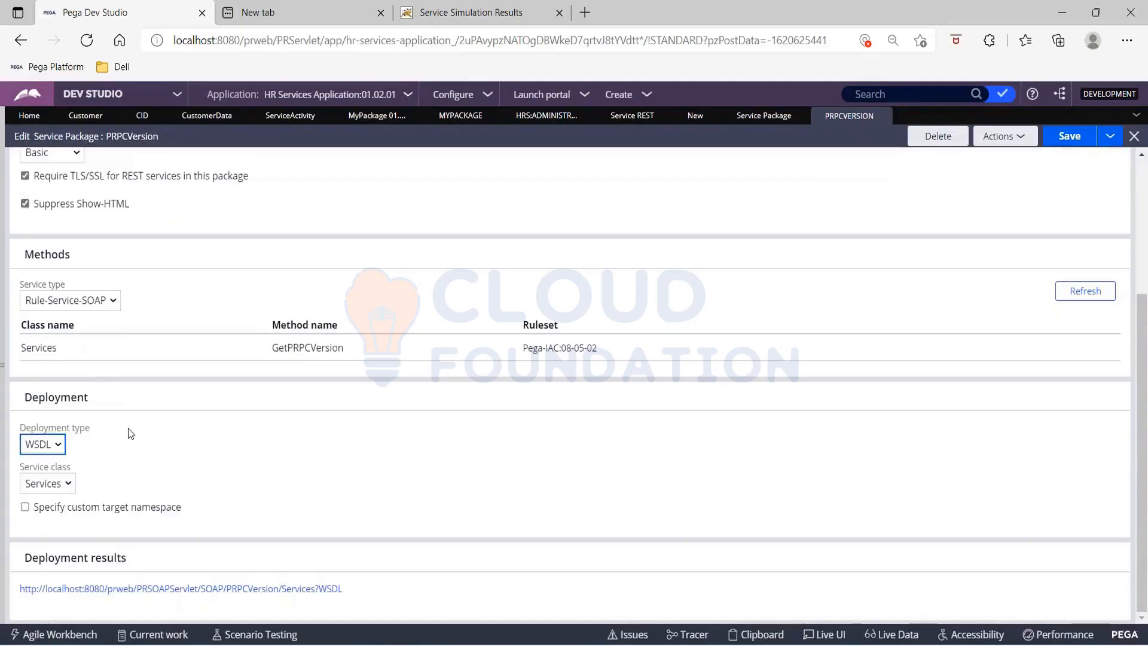
left_click(310, 348)
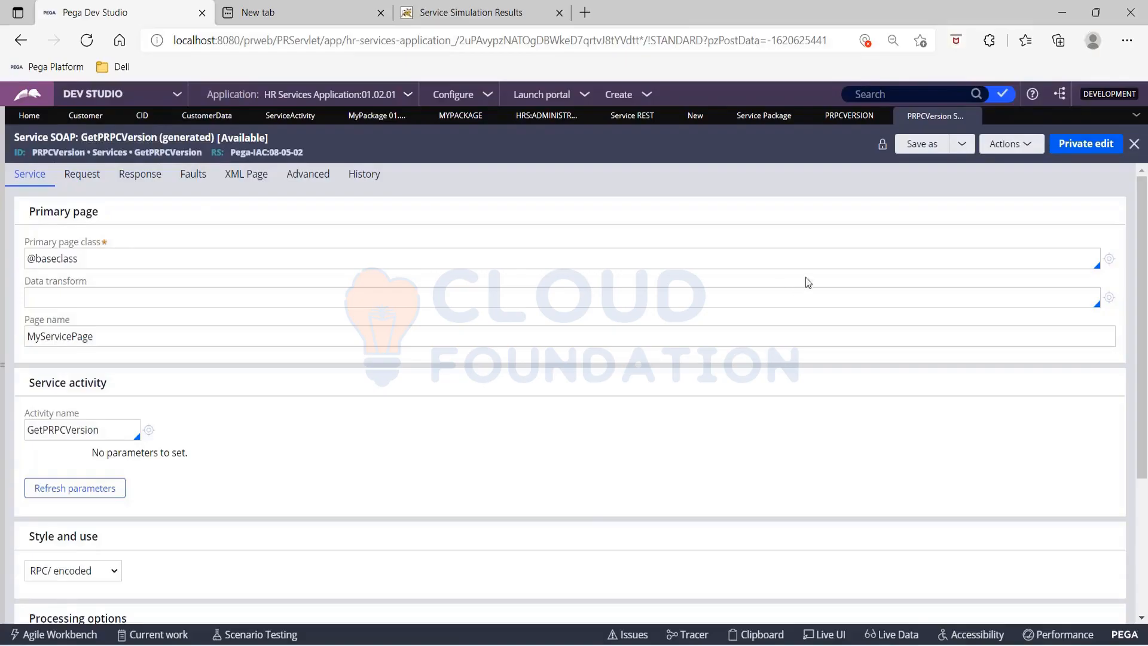
left_click(822, 120)
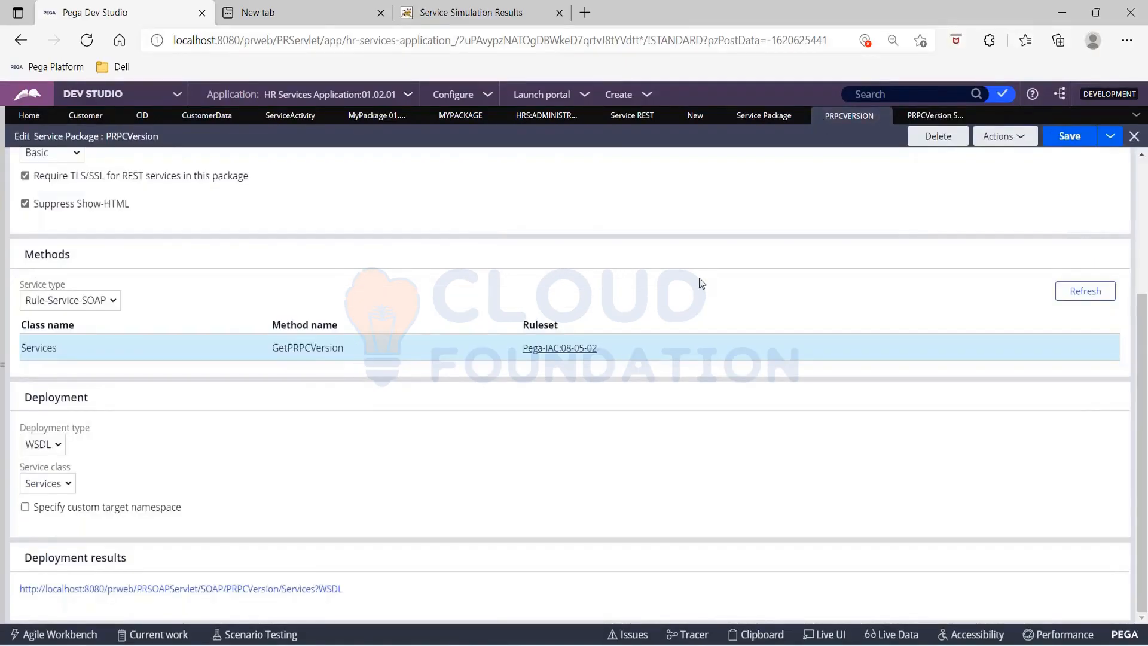
scroll(312, 253, "up", 5)
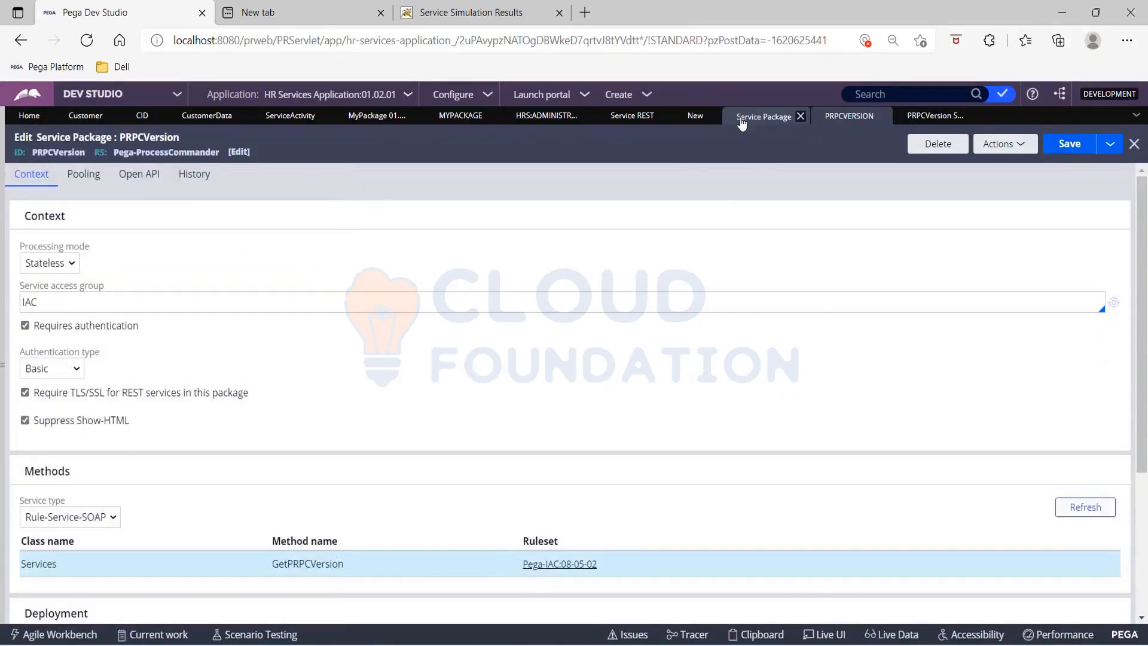
left_click(765, 117)
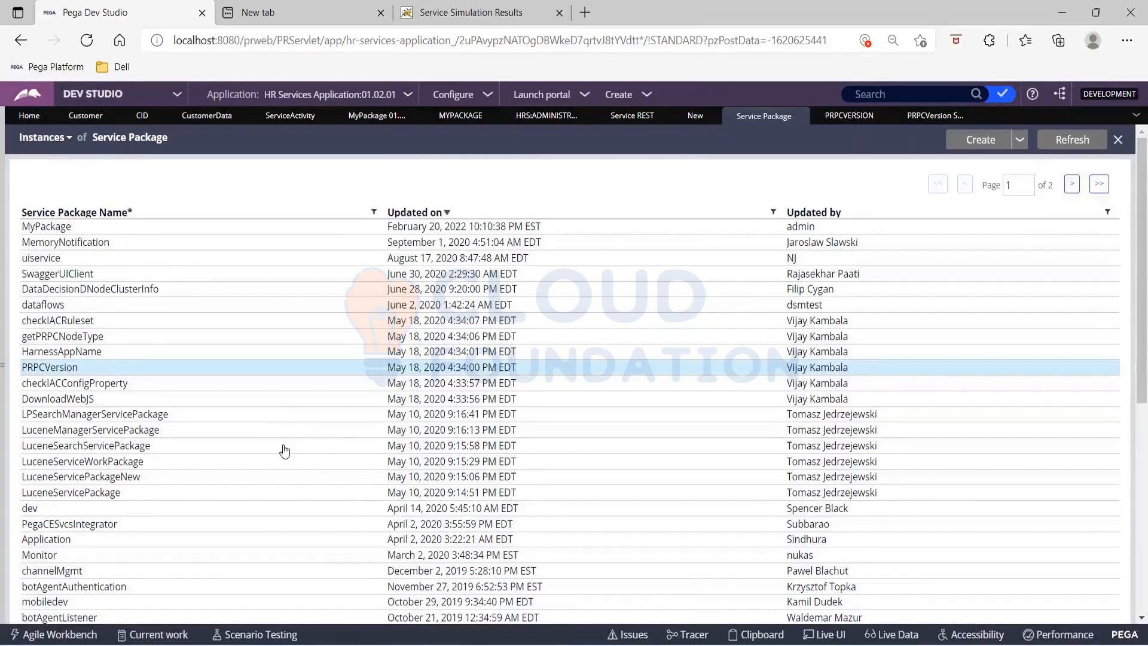
scroll(284, 449, "down", 3)
scroll(281, 448, "up", 4)
Step: Search the rules and data for "rest" and open the Rule-Service-REST service type definition
left_click(884, 95)
type("rest")
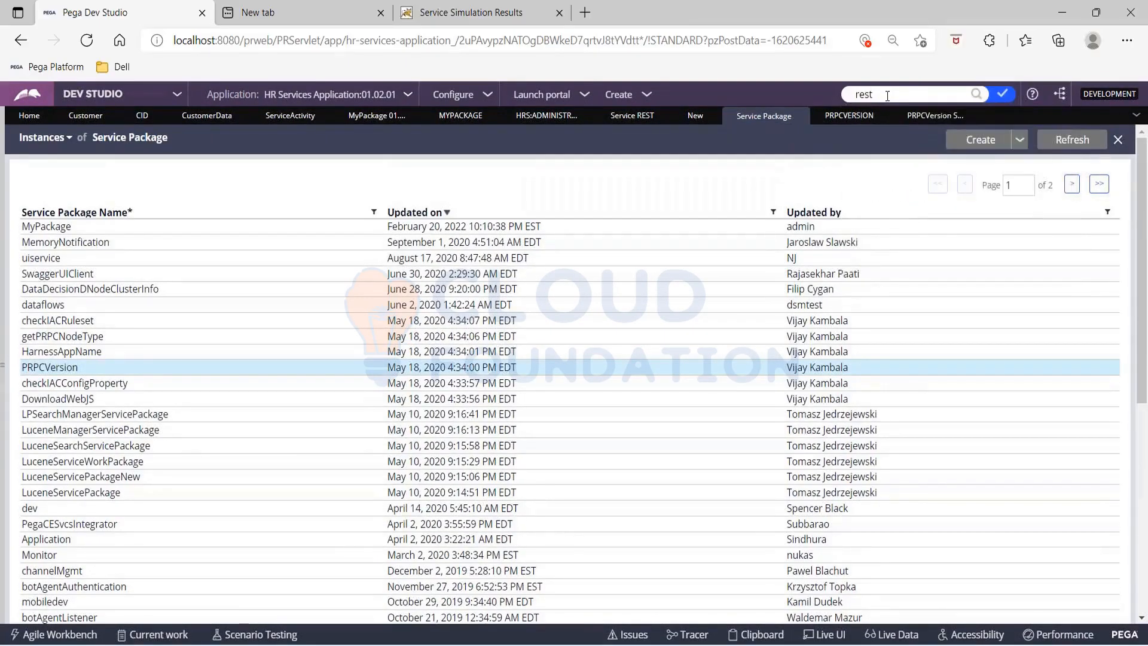
left_click(975, 95)
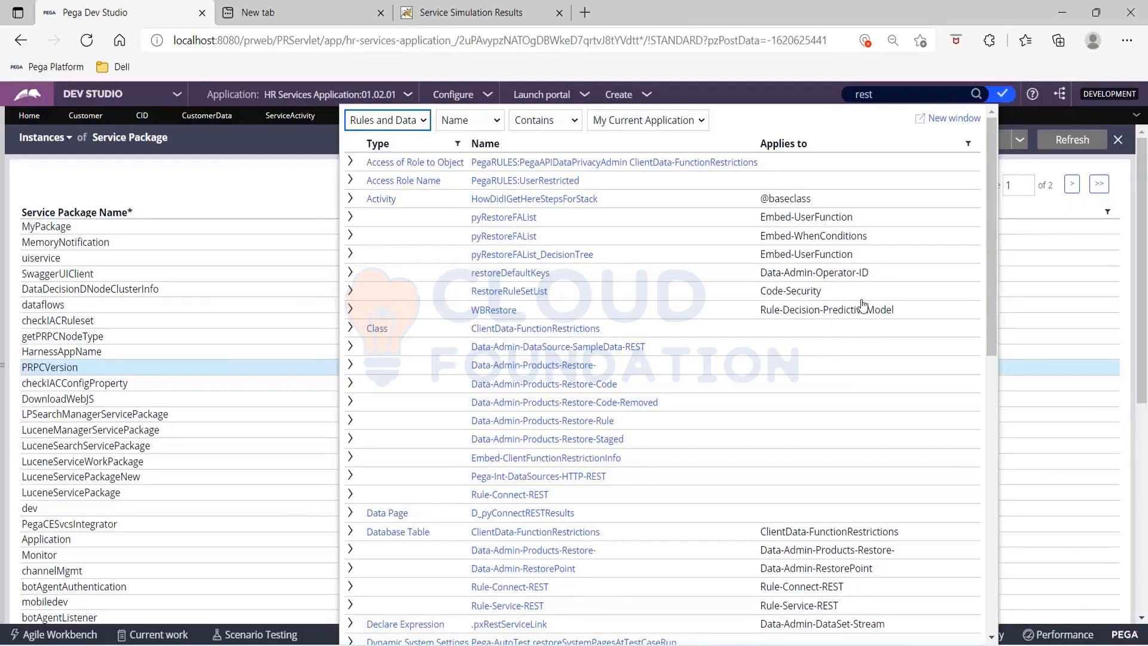
scroll(863, 305, "down", 15)
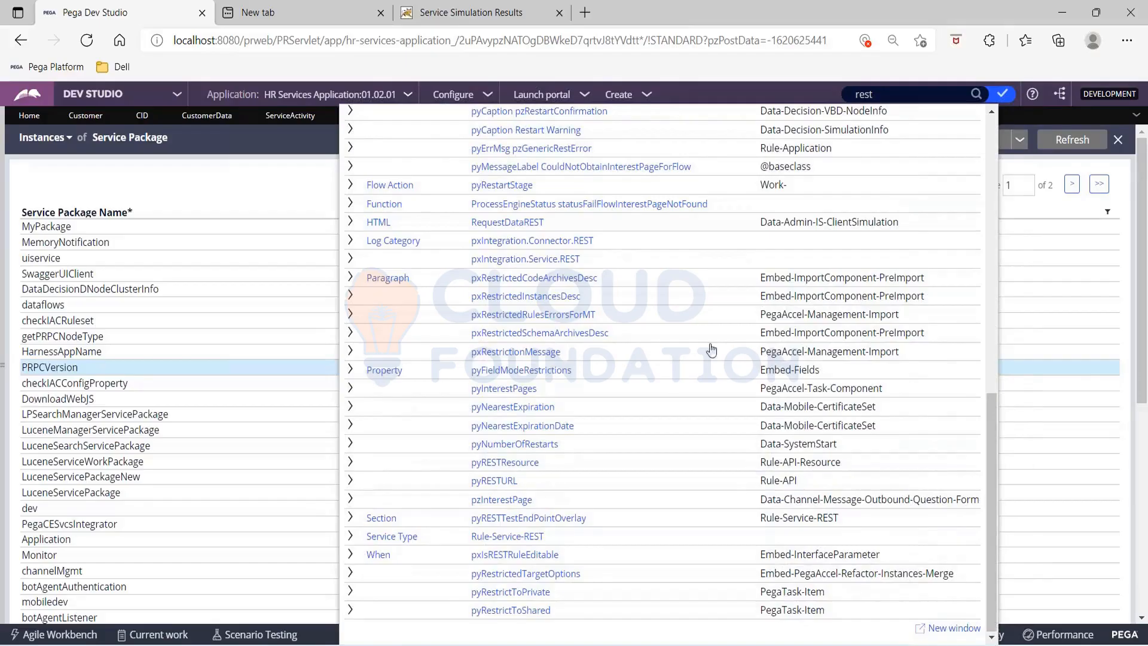
left_click(517, 536)
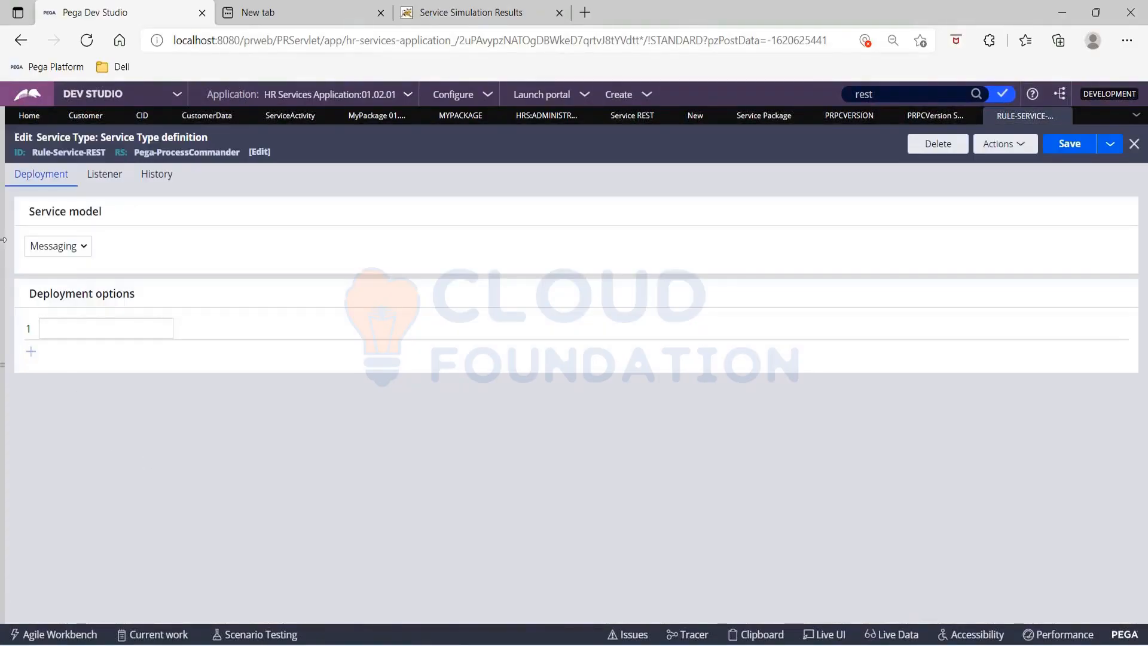
Step: Show the records explorer again, list the Service REST instances and open the application v2 data_objects service
left_click(3, 238)
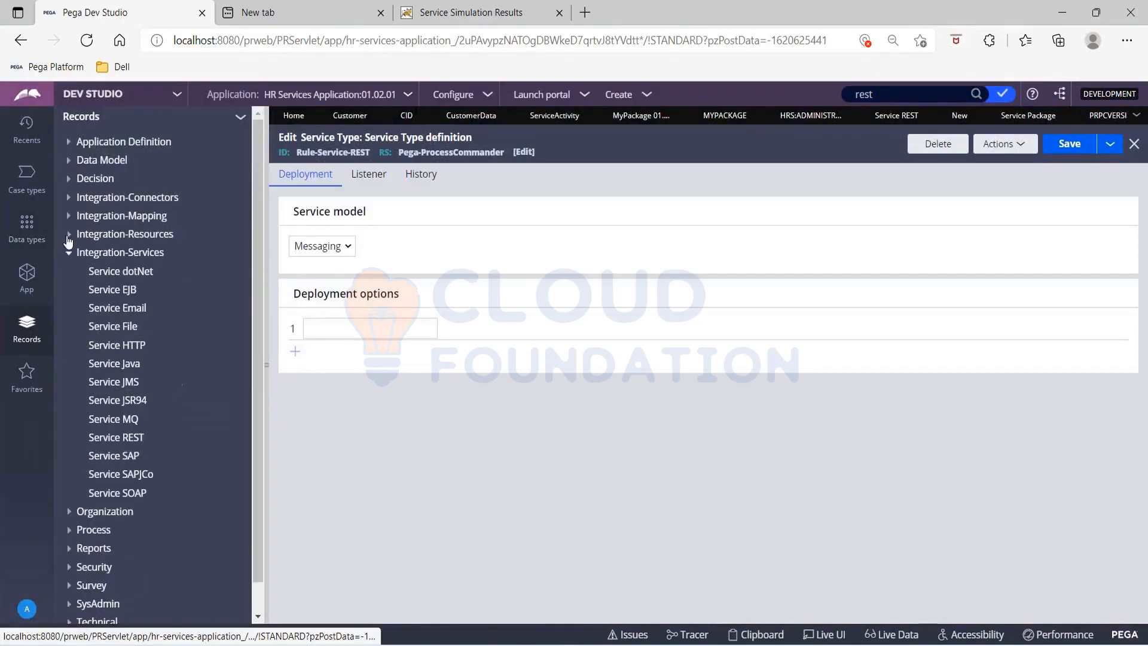
left_click(117, 440)
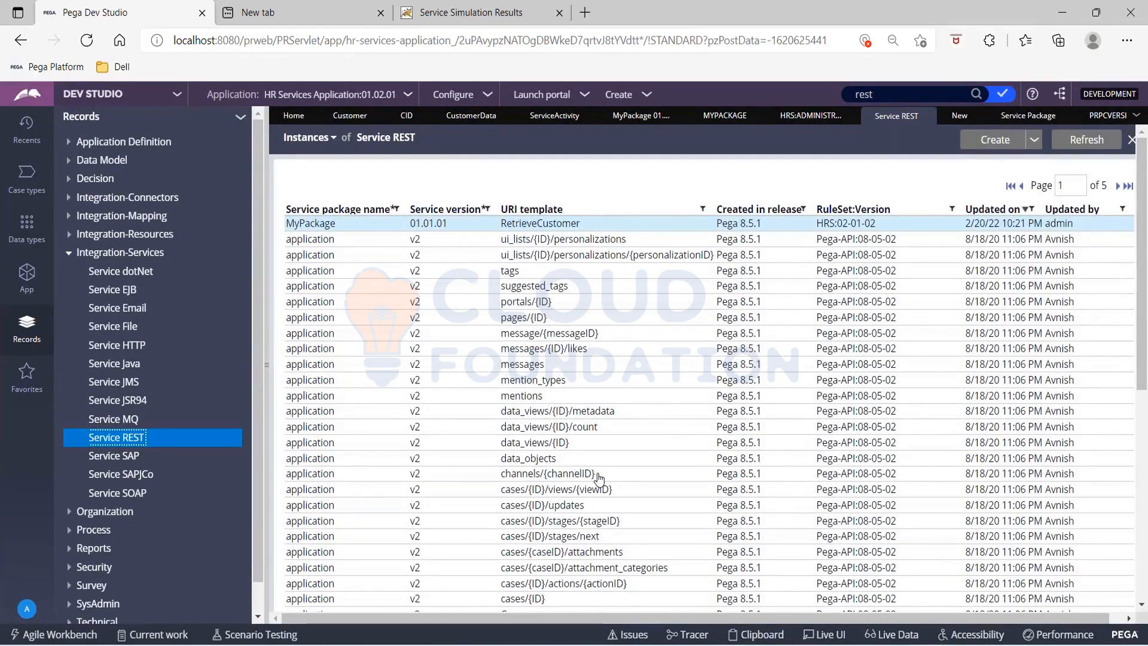
scroll(599, 479, "down", 4)
scroll(599, 479, "up", 4)
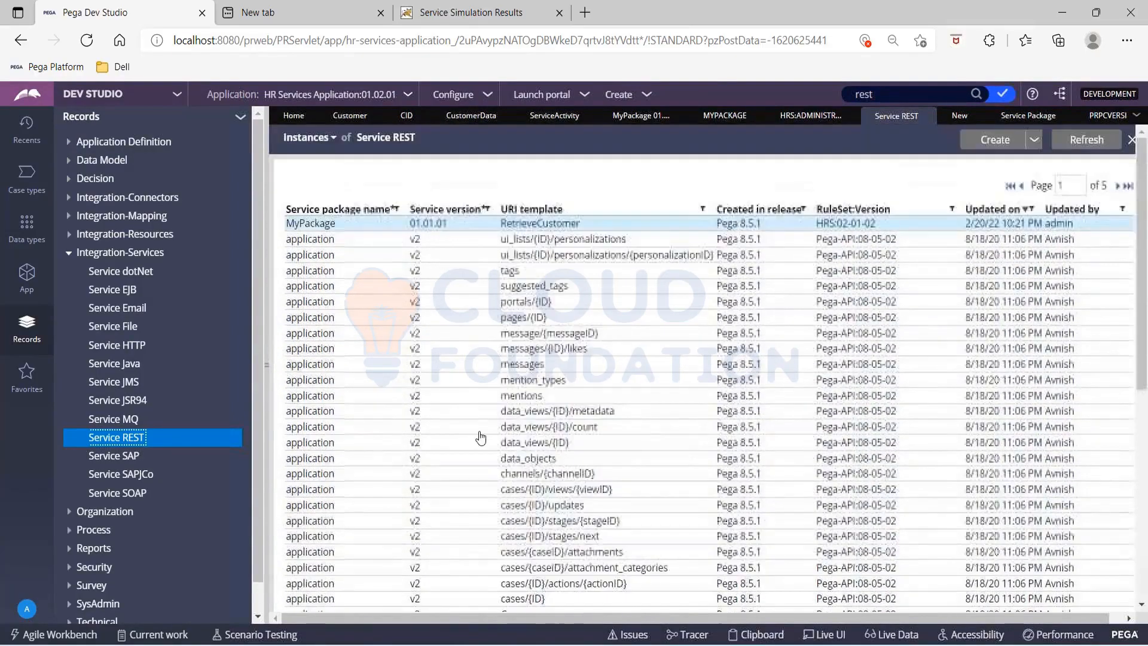
left_click(267, 323)
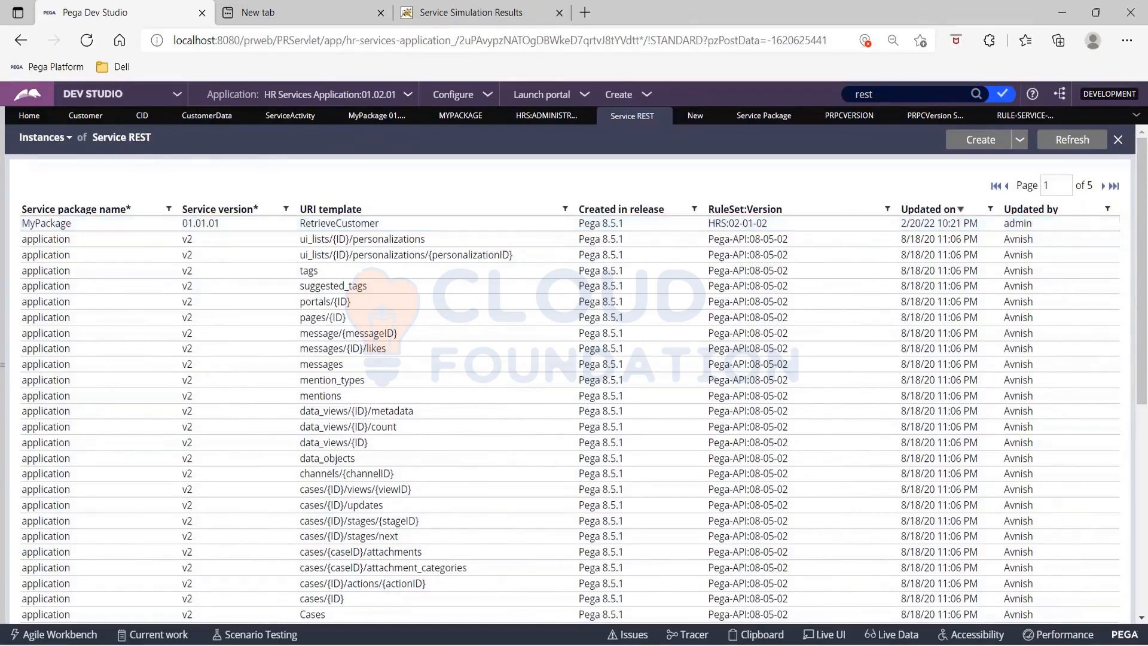
left_click(338, 224)
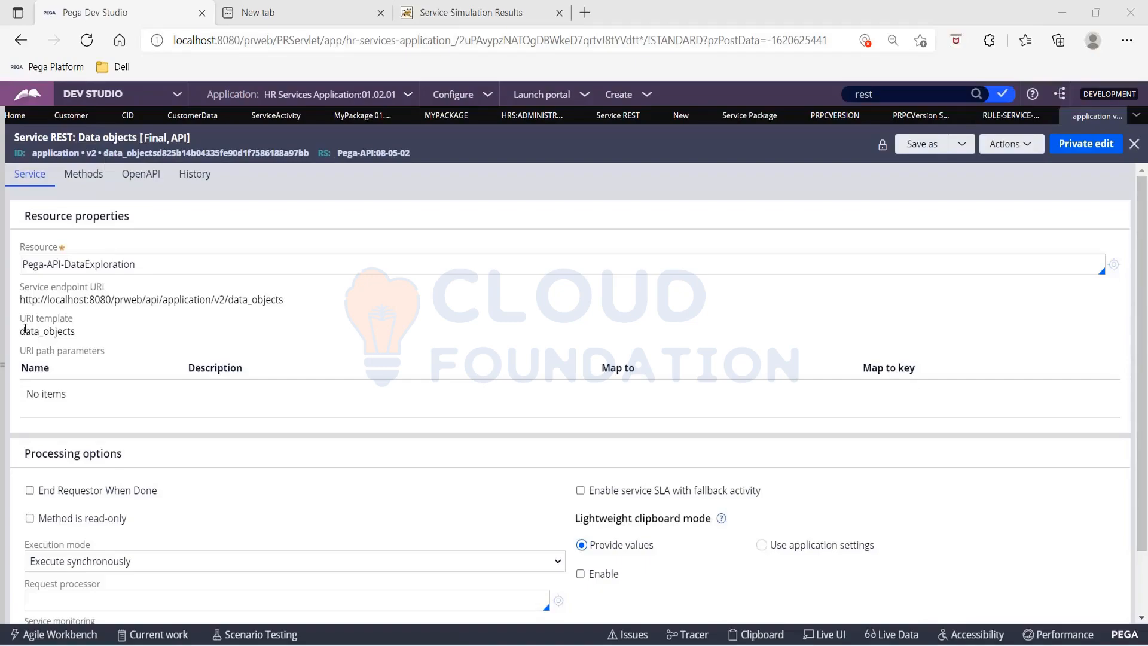
Step: Examine the URI template and path parameters of the Data objects REST service
left_click_drag(19, 329, 109, 351)
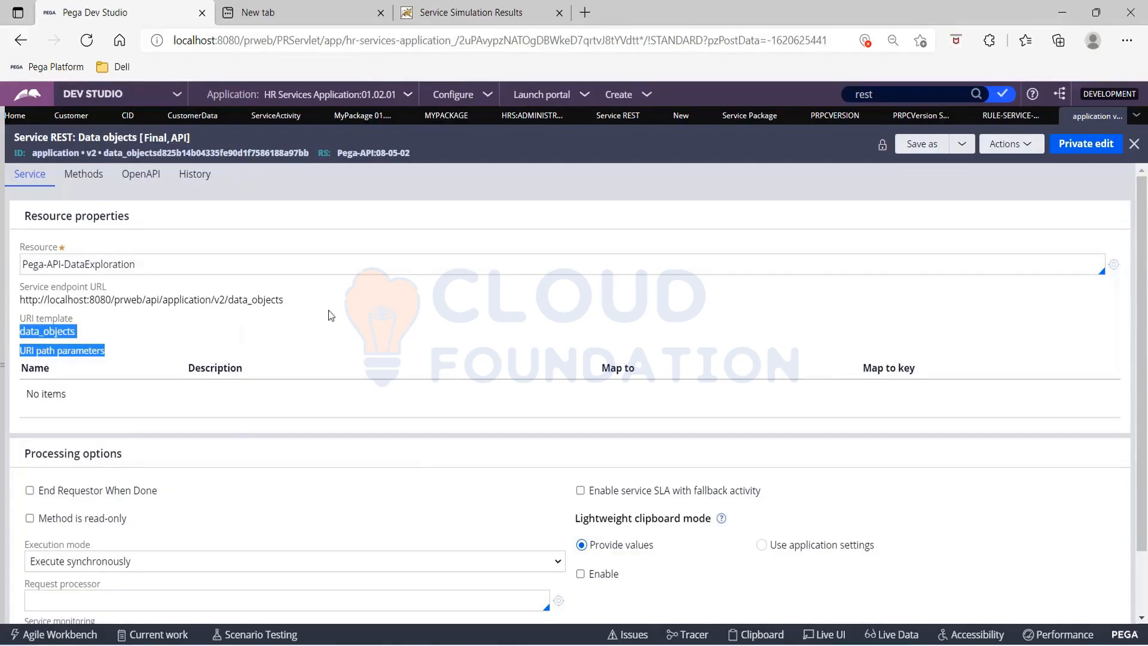
left_click(339, 338)
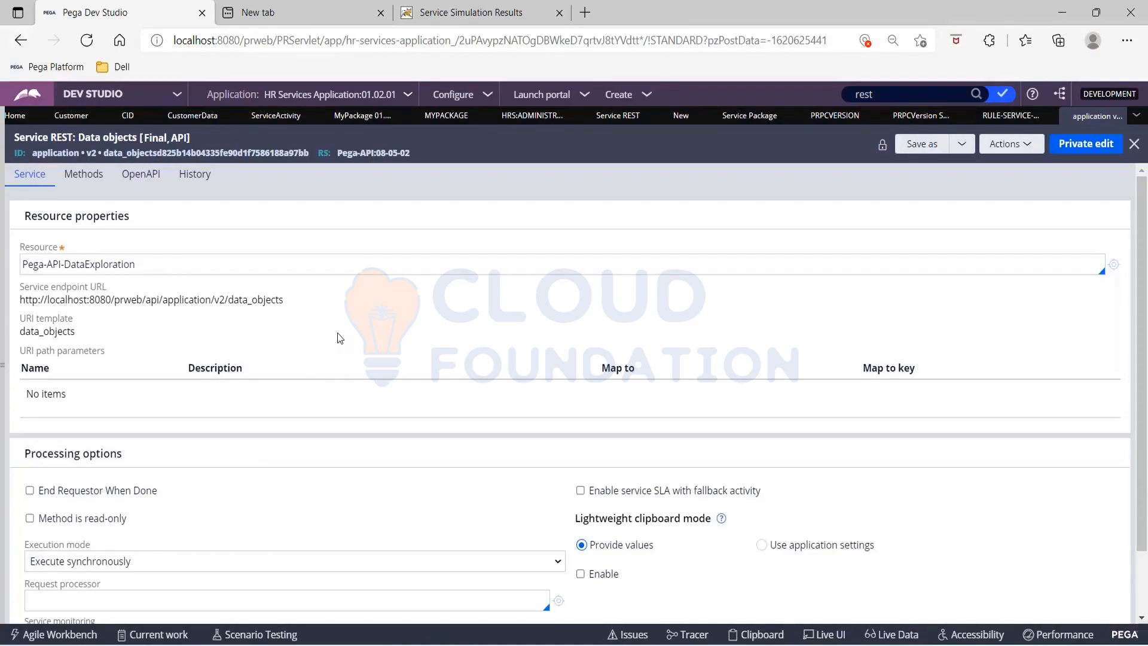
Step: Return to the getCustomer REST service and review the request headers and query string mapping of its GET method
left_click(350, 117)
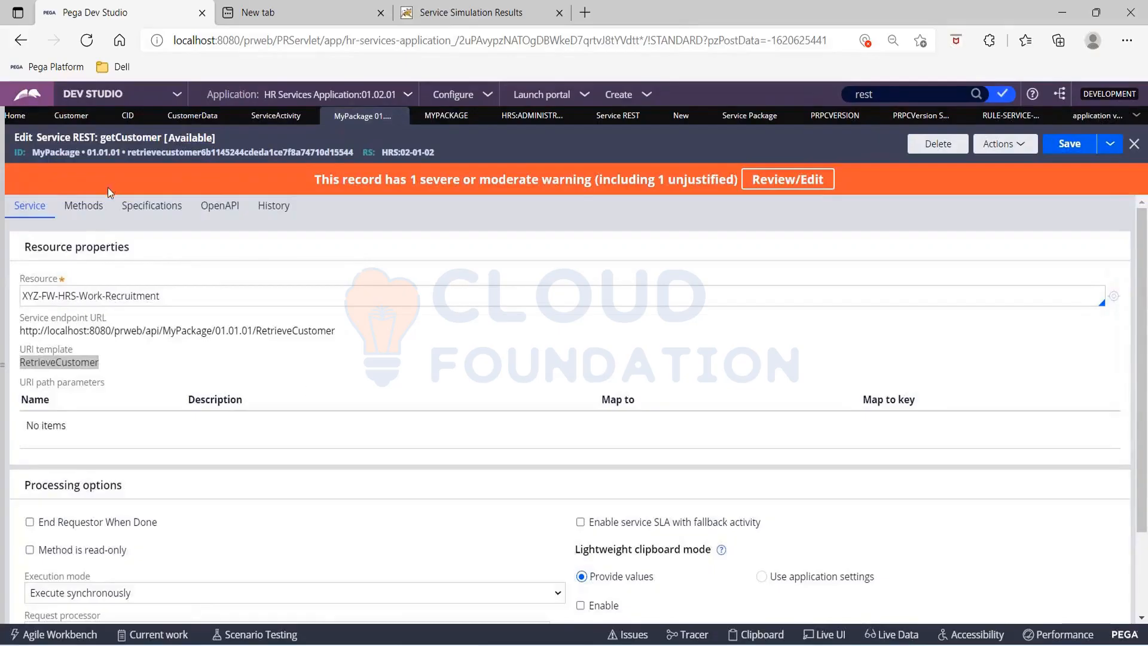
left_click(86, 215)
scroll(339, 424, "down", 2)
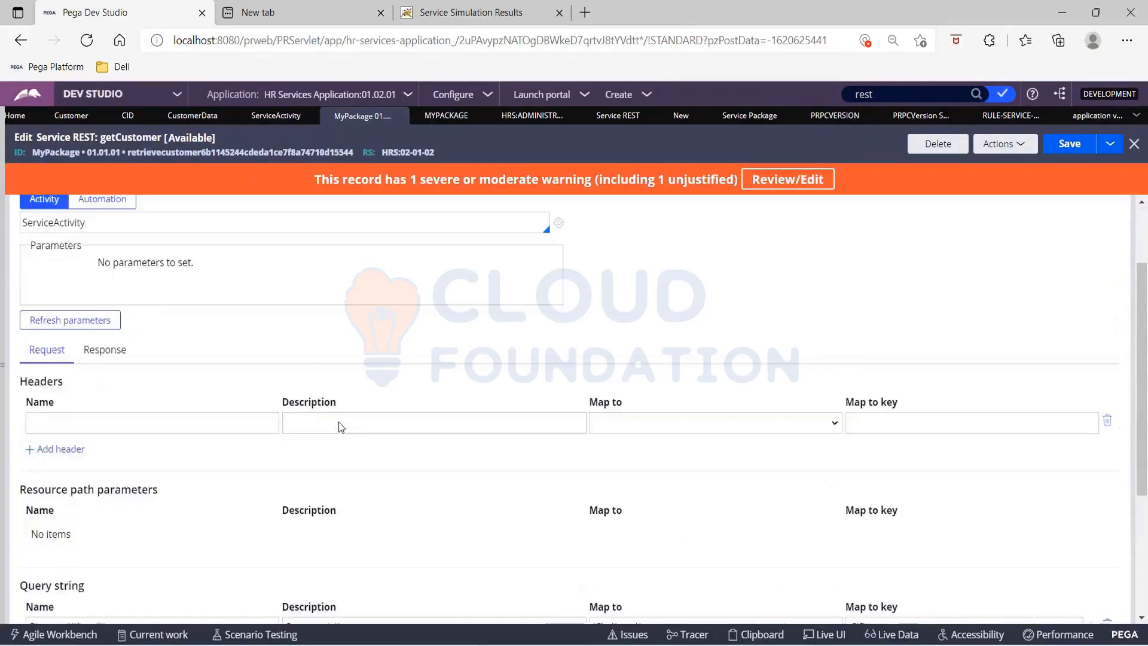
scroll(338, 423, "down", 1)
scroll(339, 426, "down", 2)
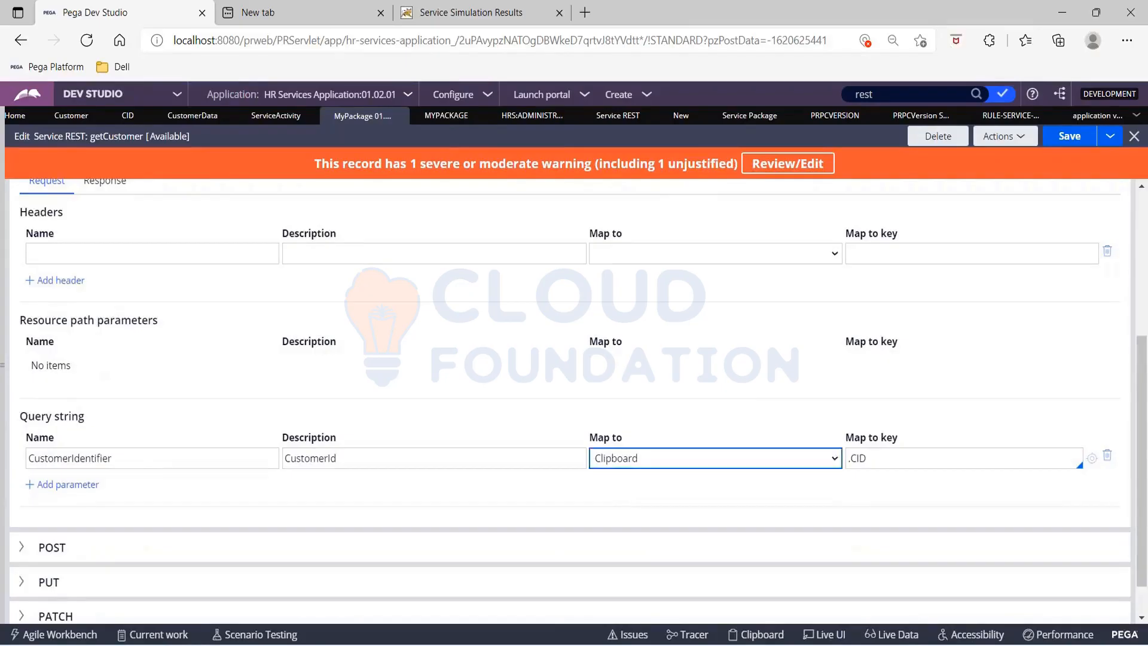
Step: Review the response message data mapping of the getCustomer service's GET method
scroll(116, 446, "up", 3)
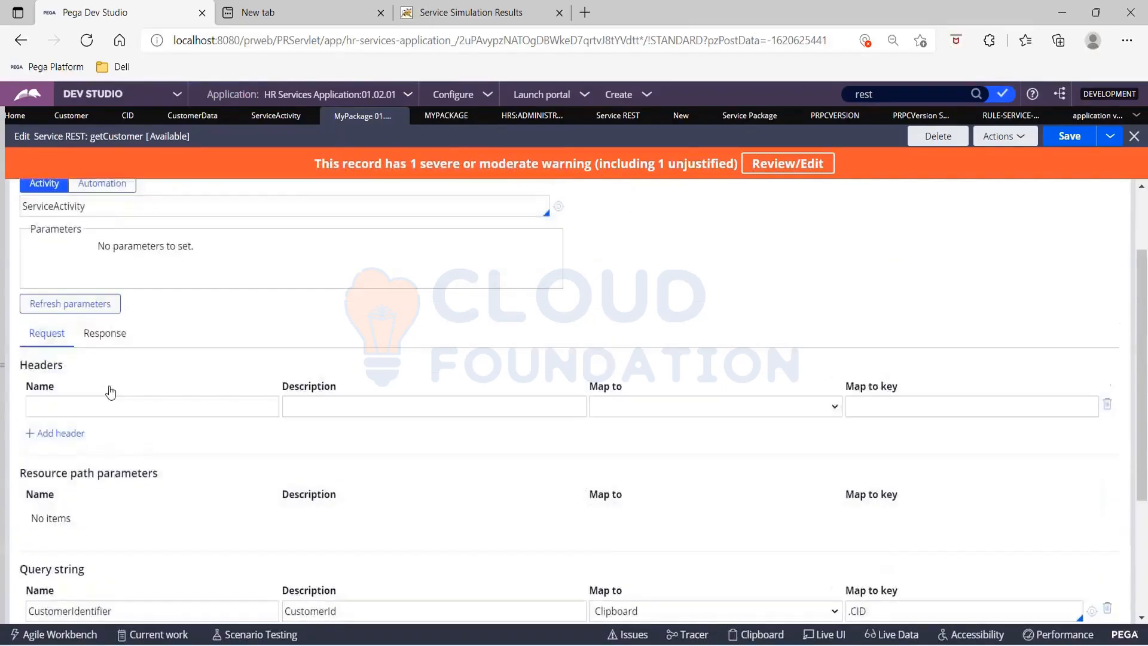
left_click(97, 351)
scroll(245, 433, "down", 3)
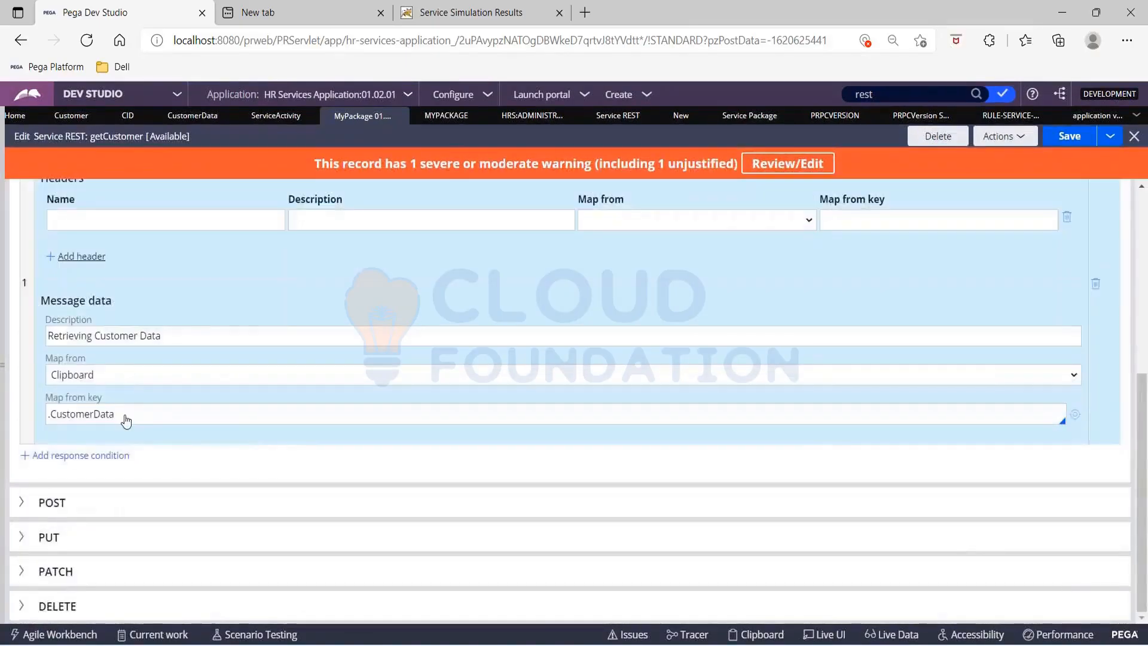